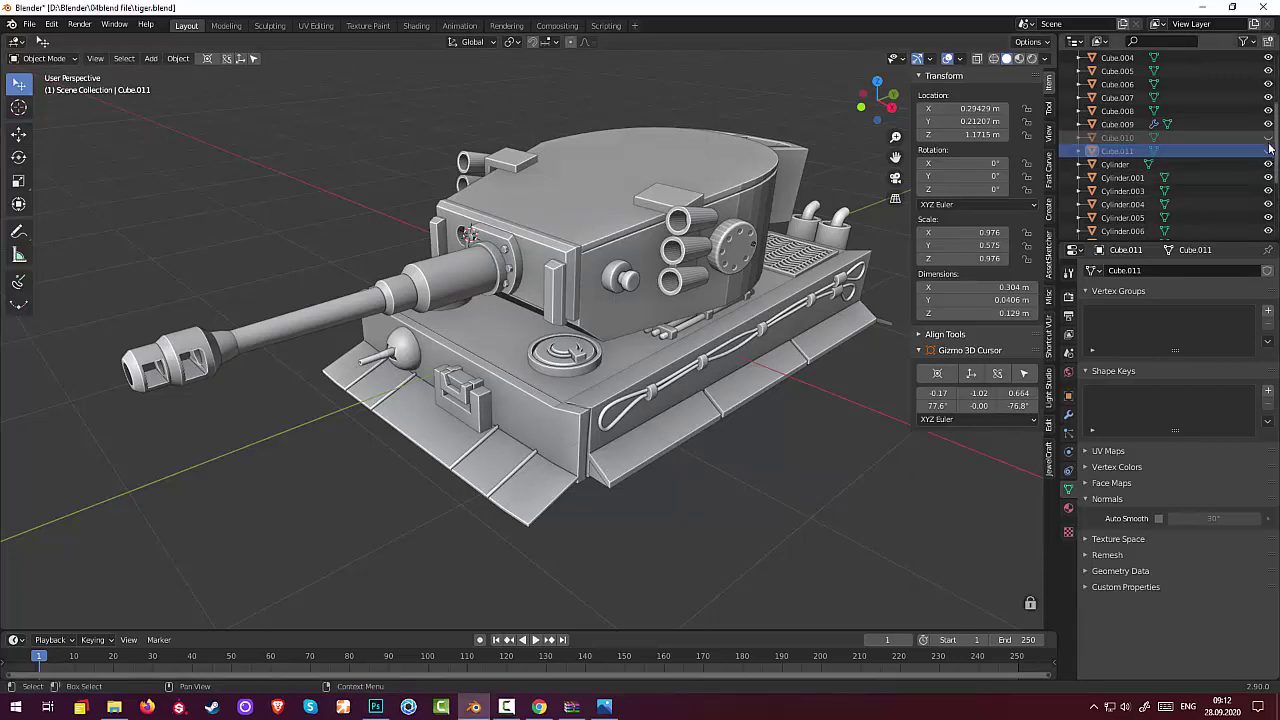
Unhide the Cube.011 and Cube.010 hatches on the turret top.
click(1268, 150)
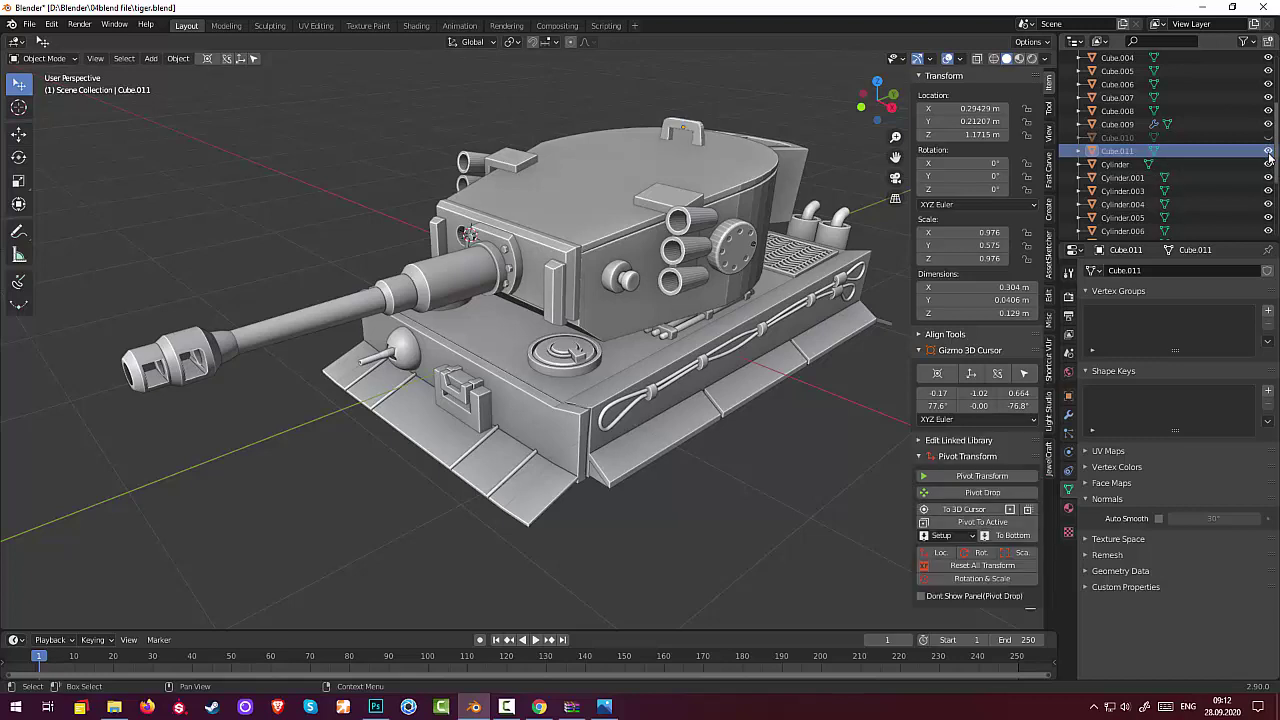
click(1268, 138)
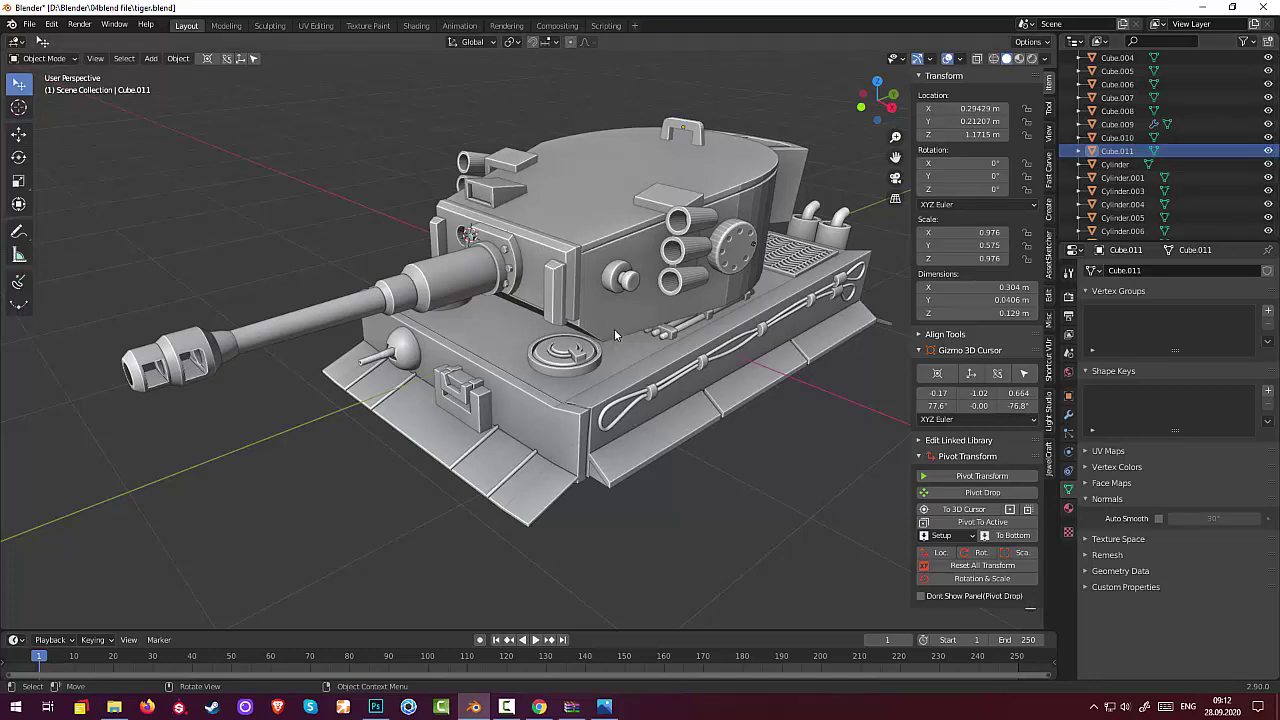
mouse_move(614, 335)
middle_down()
mouse_move(625, 298)
mouse_move(592, 399)
middle_up()
scroll(592, 399, up, 2)
scroll(595, 390, up, 2)
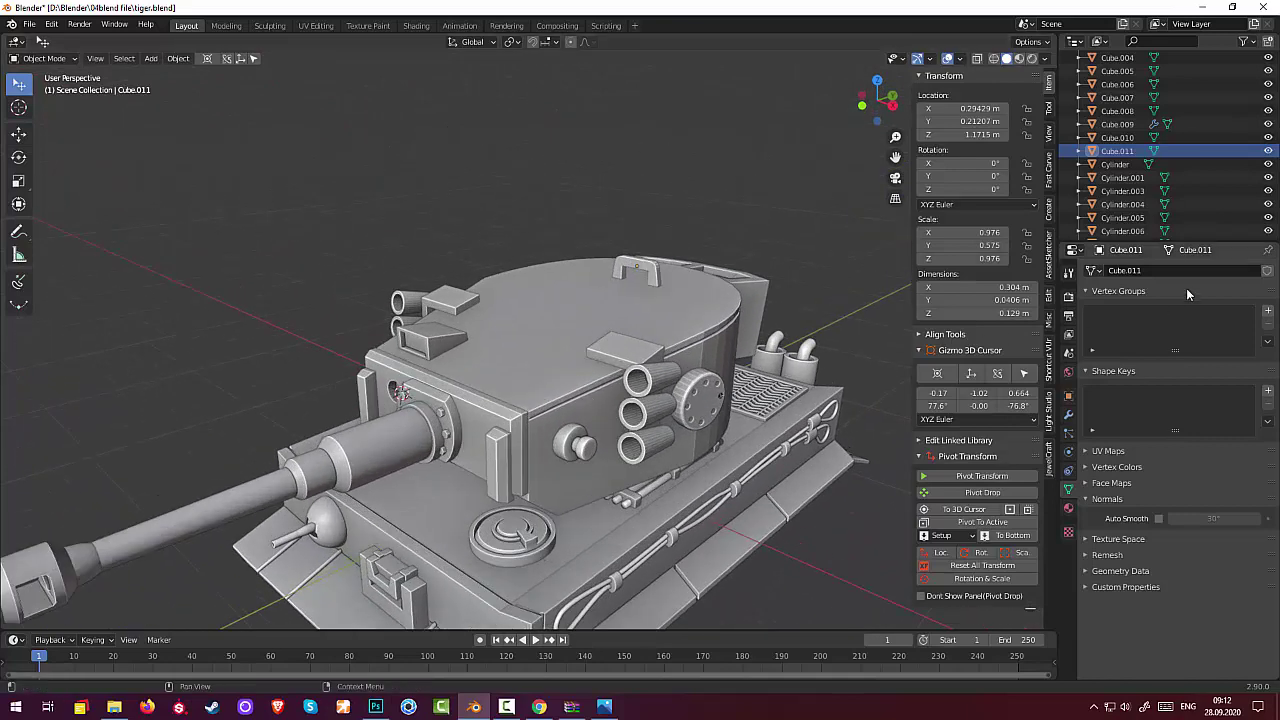
scroll(1218, 191, down, 3)
scroll(1218, 191, down, 2)
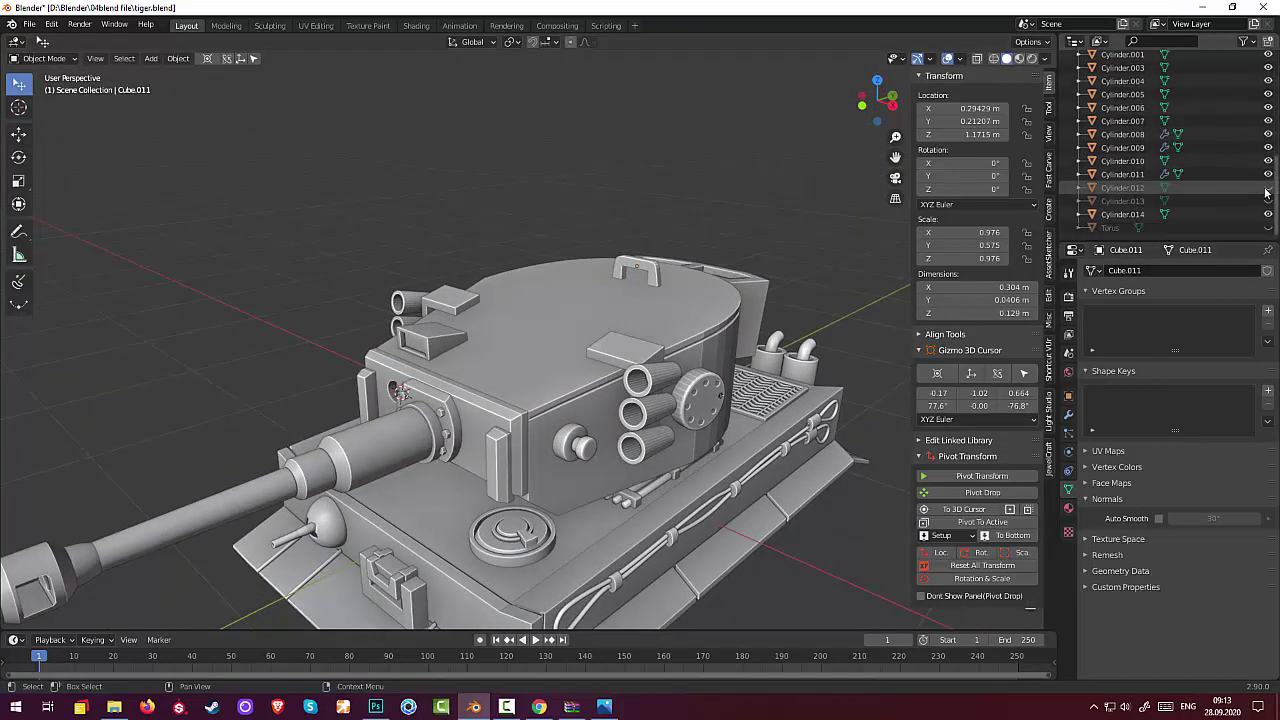
Unhide the Cylinder.012 hatch and the Cylinder.013 commander's cupola.
click(1267, 189)
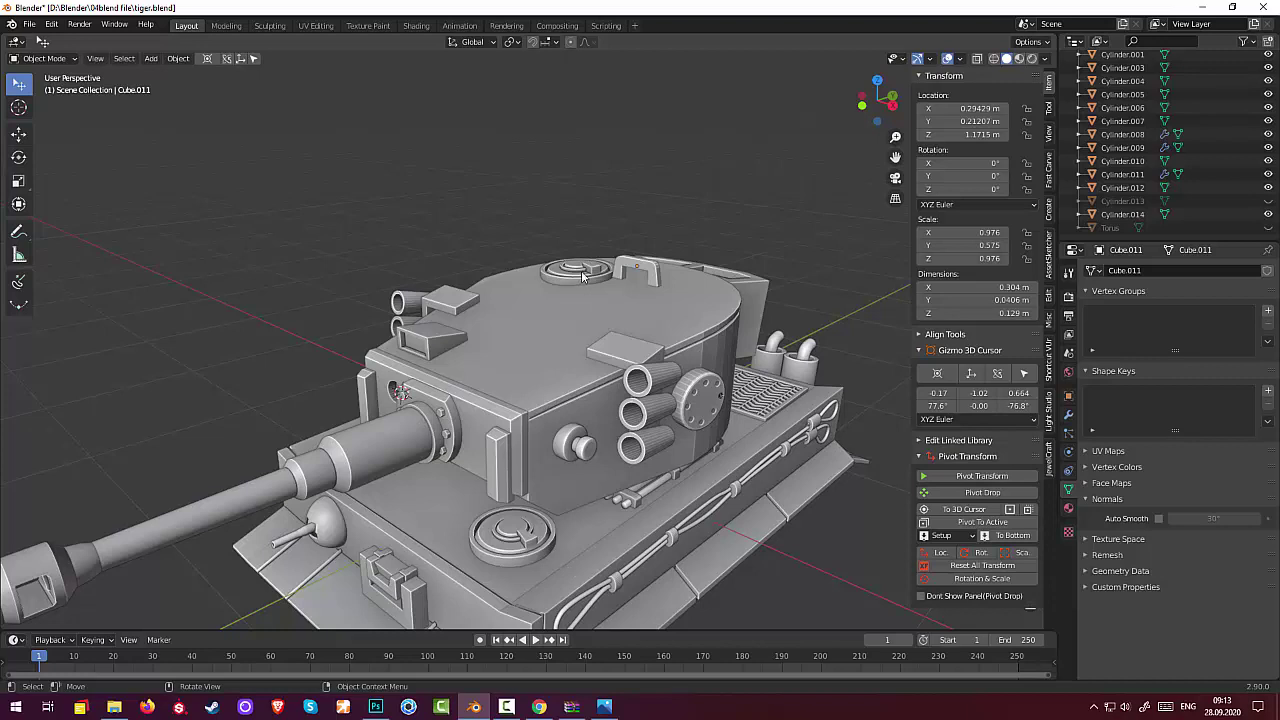
click(1268, 201)
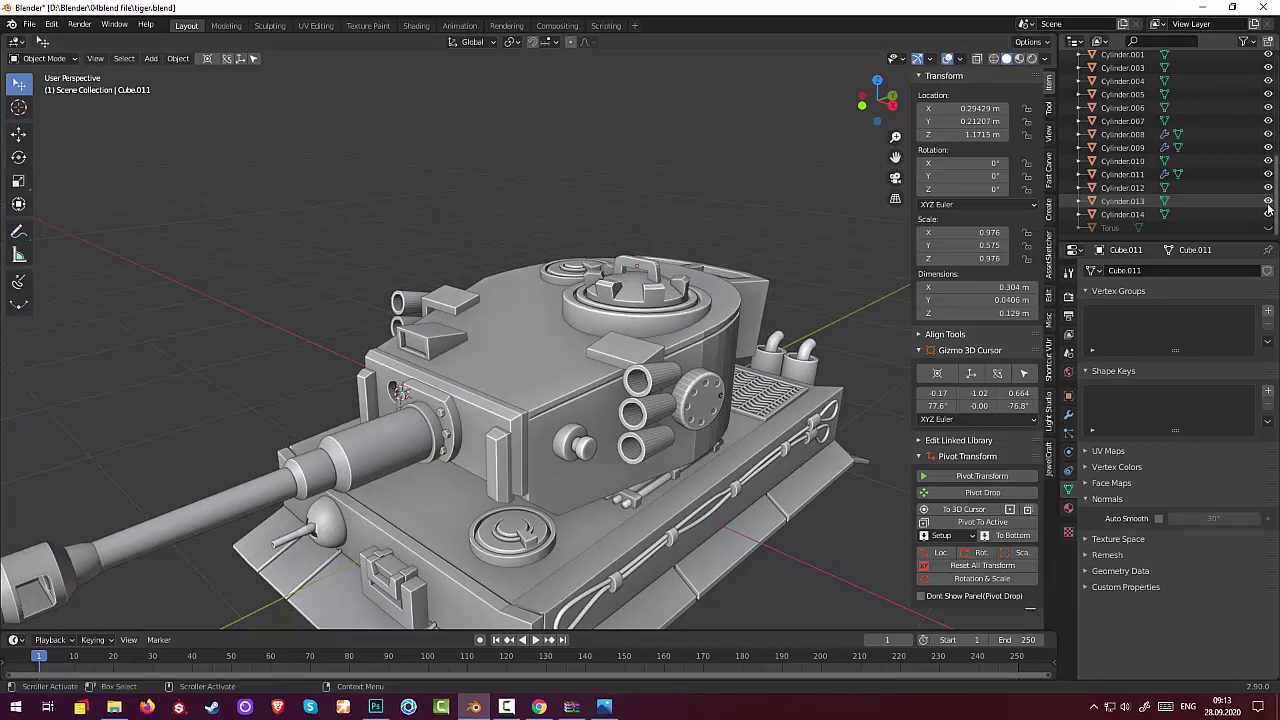
middle_drag(785, 310, 787, 352)
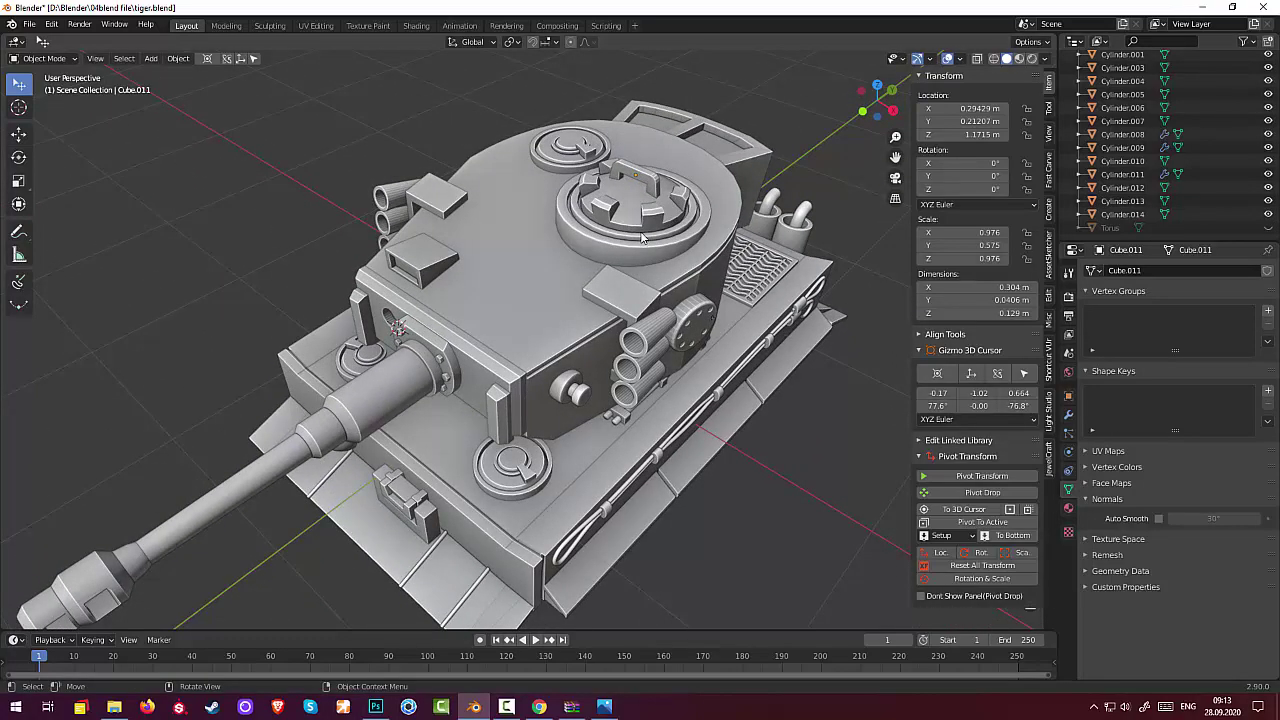
mouse_move(642, 236)
middle_down()
mouse_move(683, 263)
mouse_move(714, 253)
mouse_move(692, 168)
mouse_move(712, 126)
mouse_move(640, 210)
middle_up()
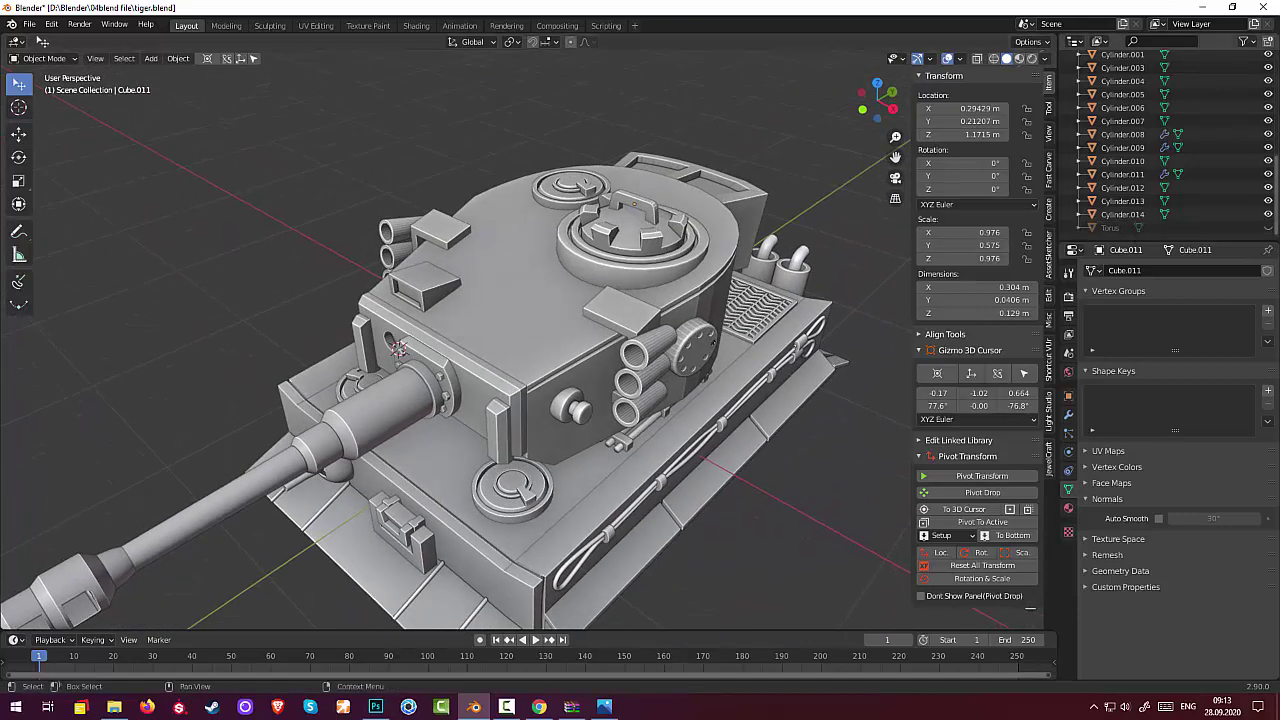
Unhide the Torus ring on the cupola and orbit around the tank to inspect the turret.
click(1268, 229)
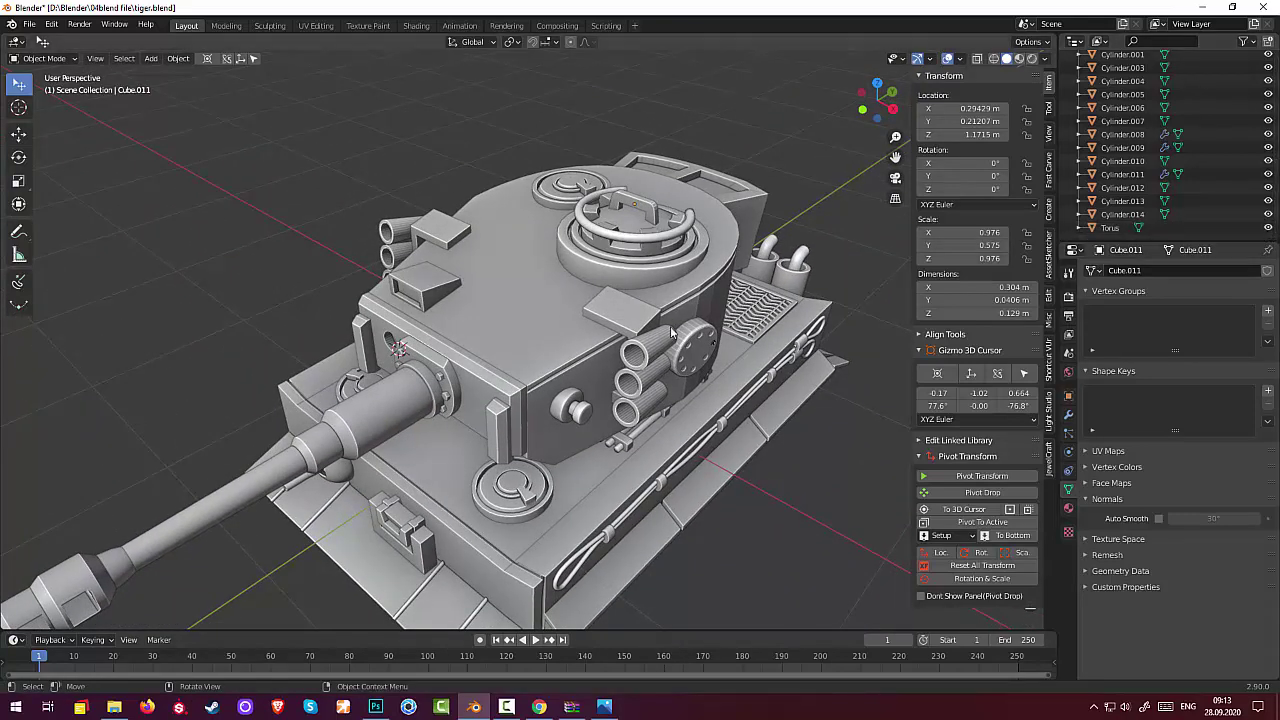
mouse_move(670, 332)
middle_down()
mouse_move(696, 257)
mouse_move(696, 309)
mouse_move(744, 242)
mouse_move(620, 282)
middle_up()
scroll(614, 285, down, 2)
scroll(614, 285, down, 2)
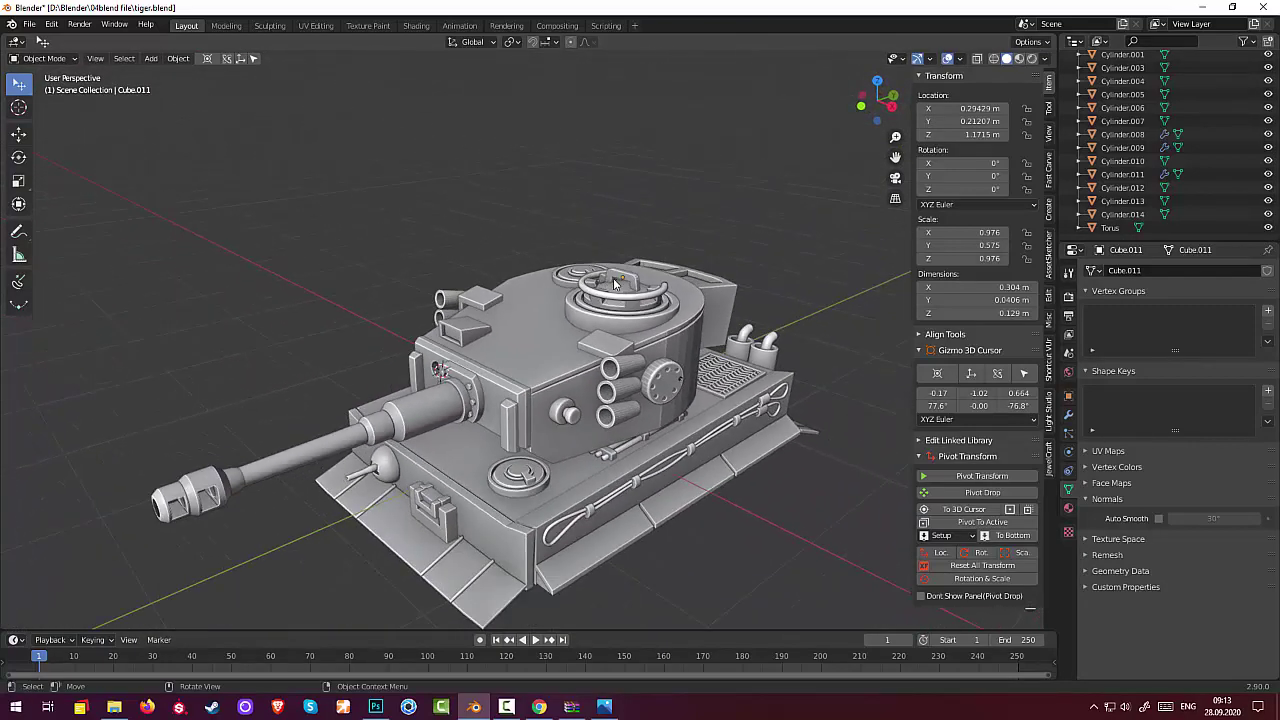
scroll(614, 285, down, 1)
mouse_move(614, 287)
middle_down()
mouse_move(600, 280)
mouse_move(612, 400)
middle_up()
mouse_move(646, 478)
middle_down()
mouse_move(723, 404)
mouse_move(759, 405)
mouse_move(747, 408)
mouse_move(743, 380)
mouse_move(731, 443)
mouse_move(689, 437)
mouse_move(692, 425)
mouse_move(650, 460)
middle_up()
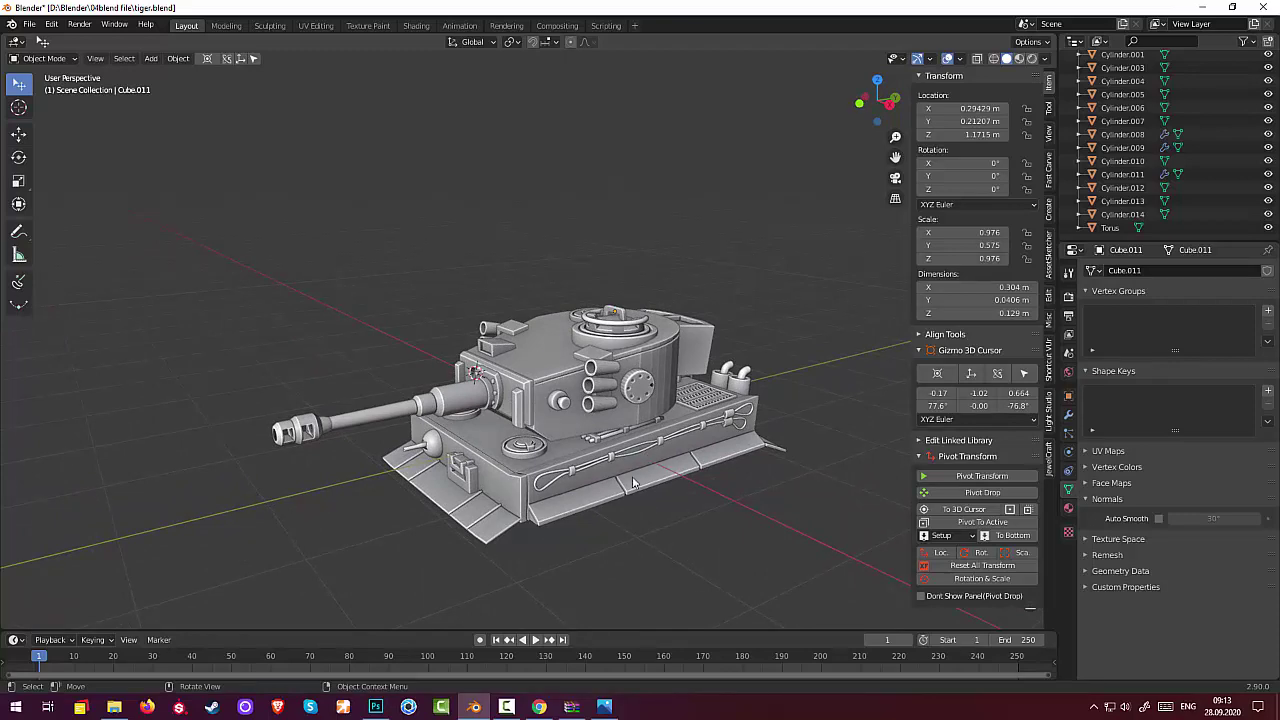
click(605, 707)
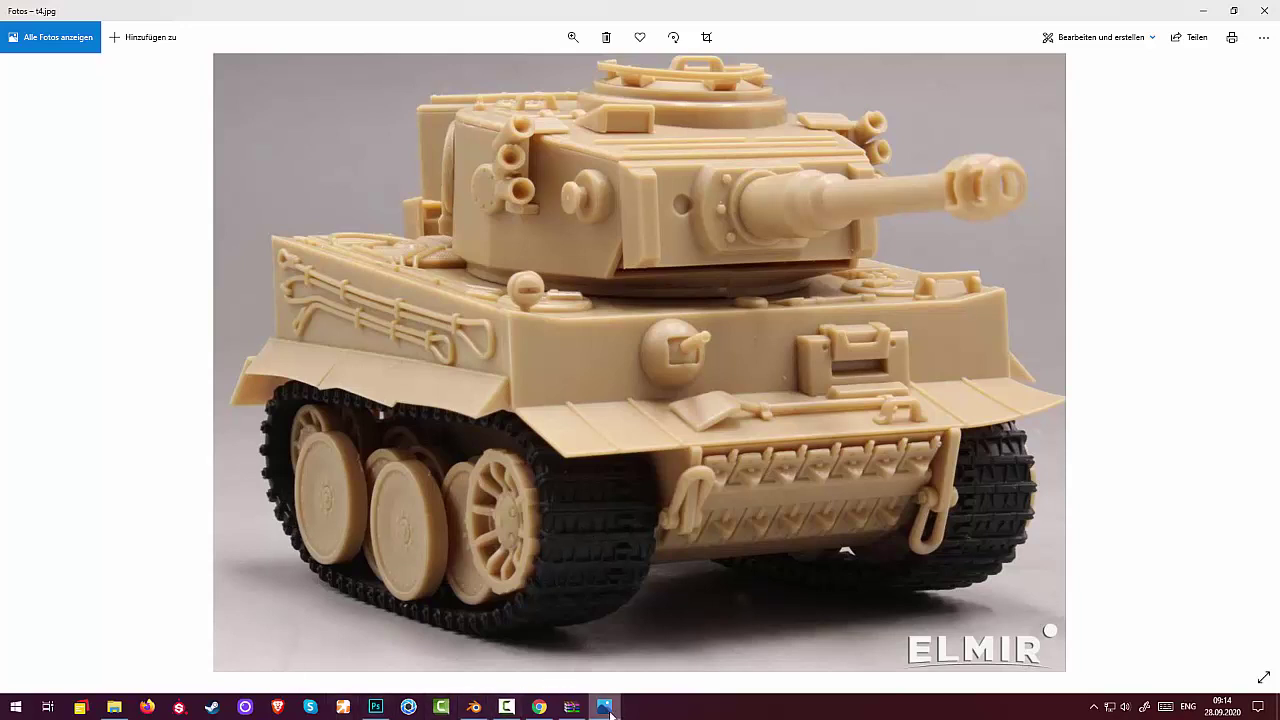
click(475, 707)
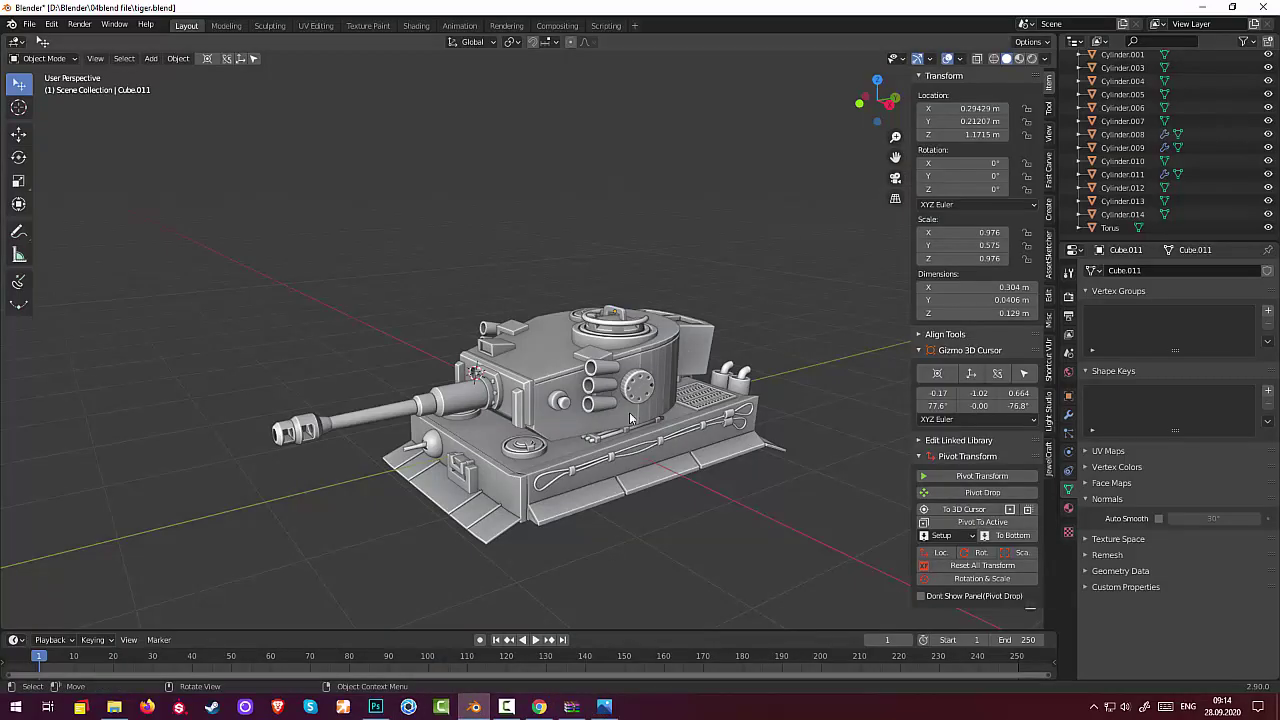
mouse_move(630, 418)
middle_down()
mouse_move(600, 446)
mouse_move(577, 443)
middle_up()
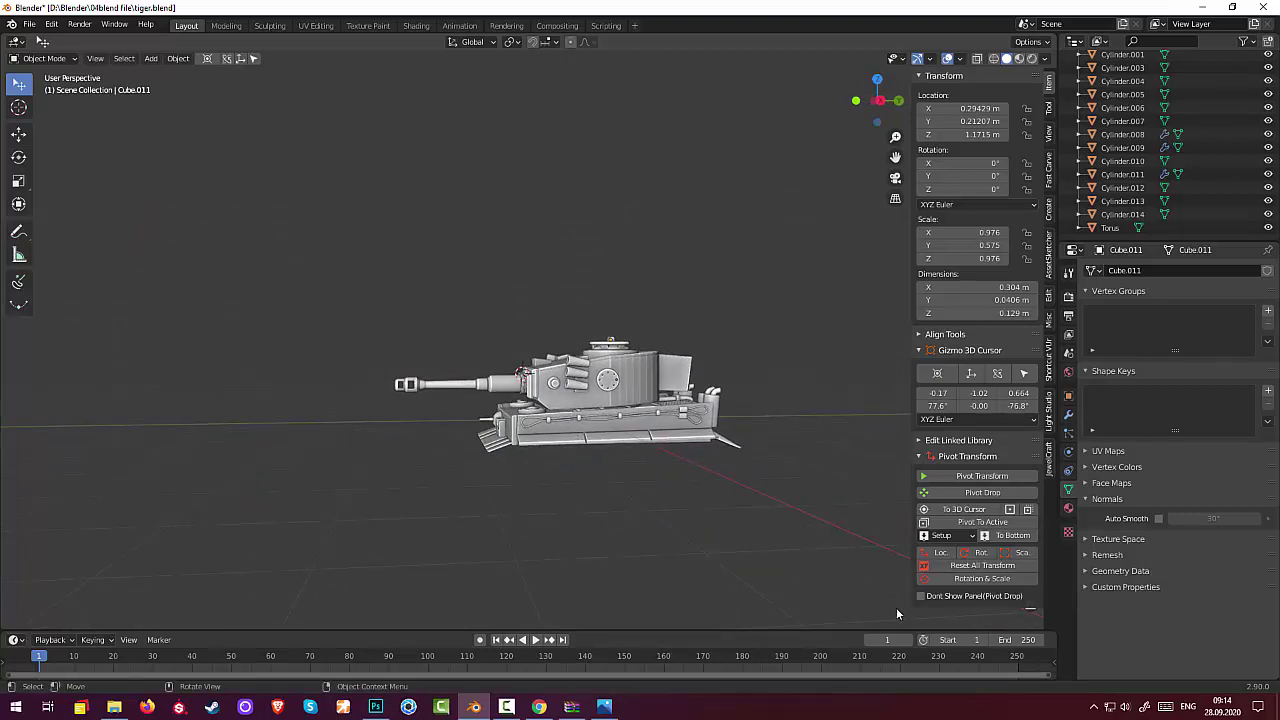
Check the front view, settle on Right Orthographic, and bring up the Add menu's Curve options.
key(KP_3)
key(KP_1)
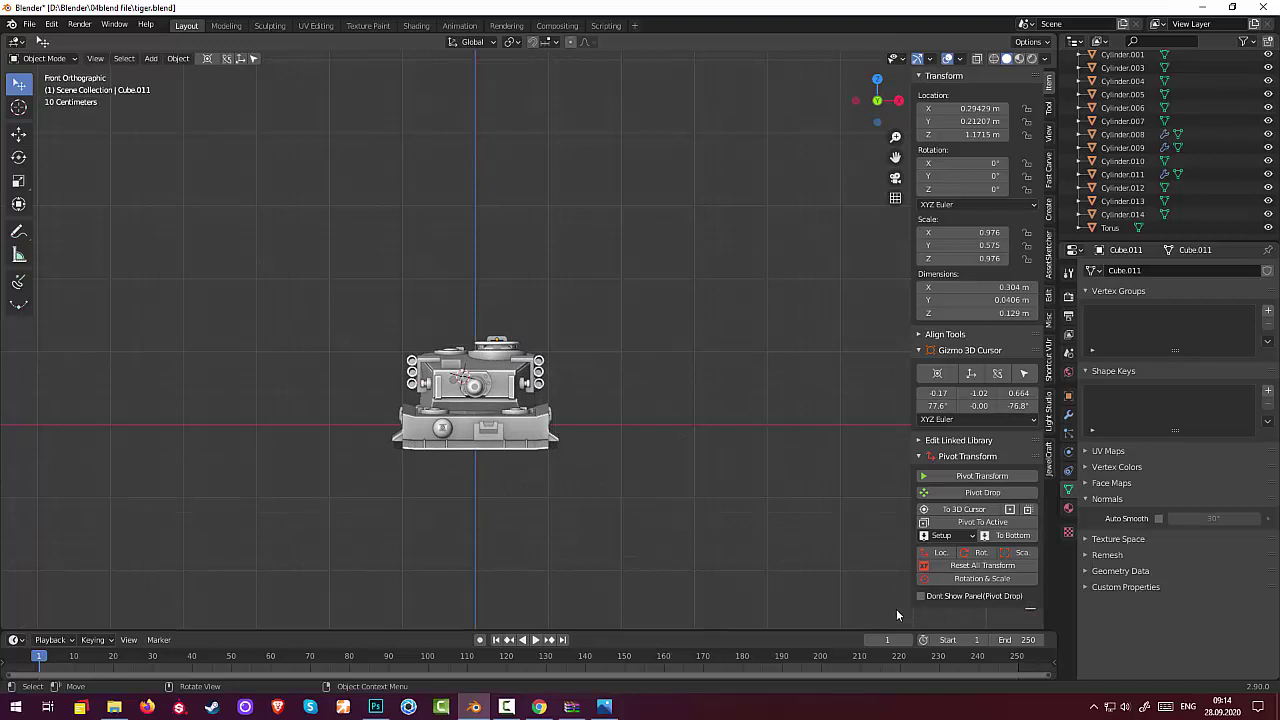
key(KP_3)
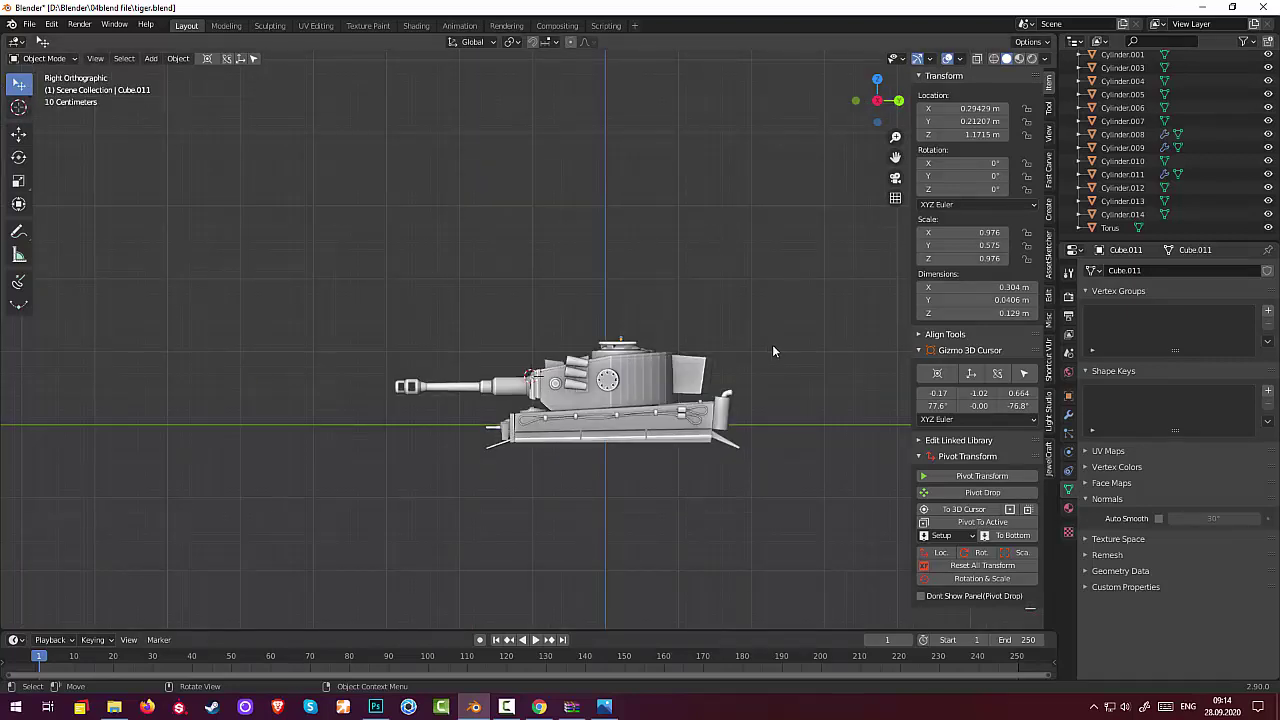
key(shift+a)
key(shift+a)
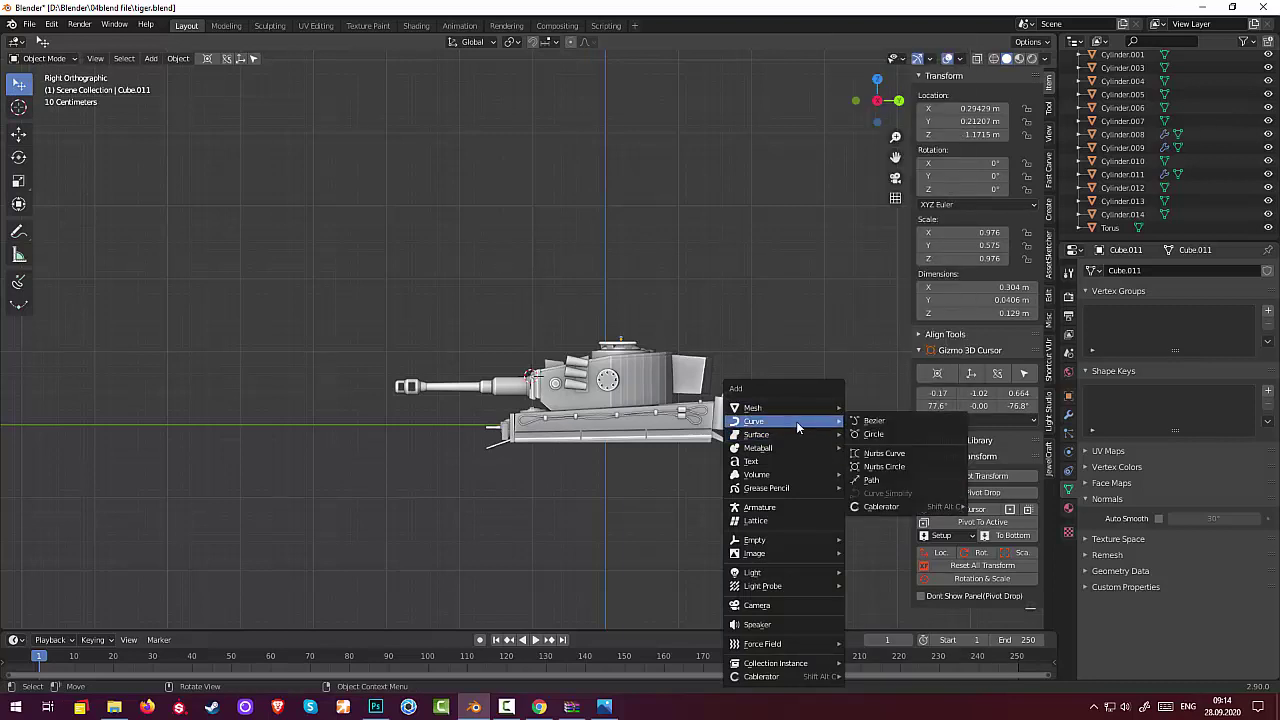
Add a Bezier circle and squash it along Z into an oval.
click(888, 436)
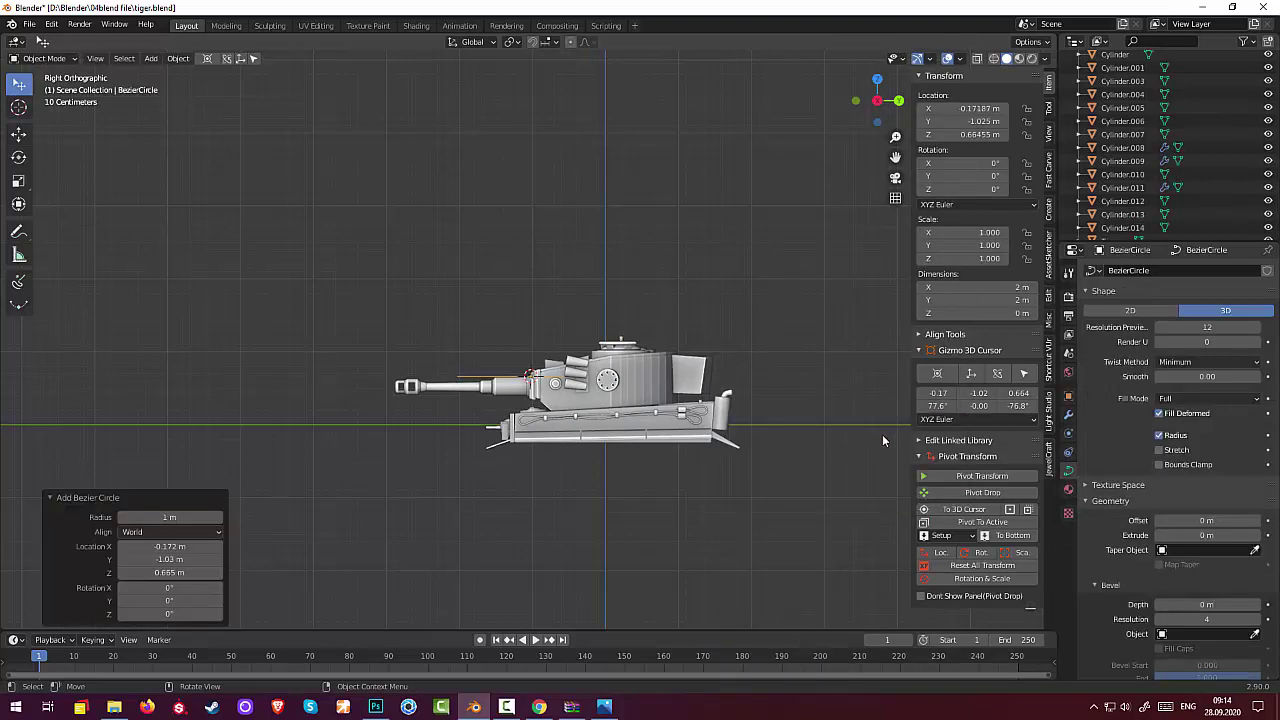
key(Tab)
key(a)
key(s)
key(z)
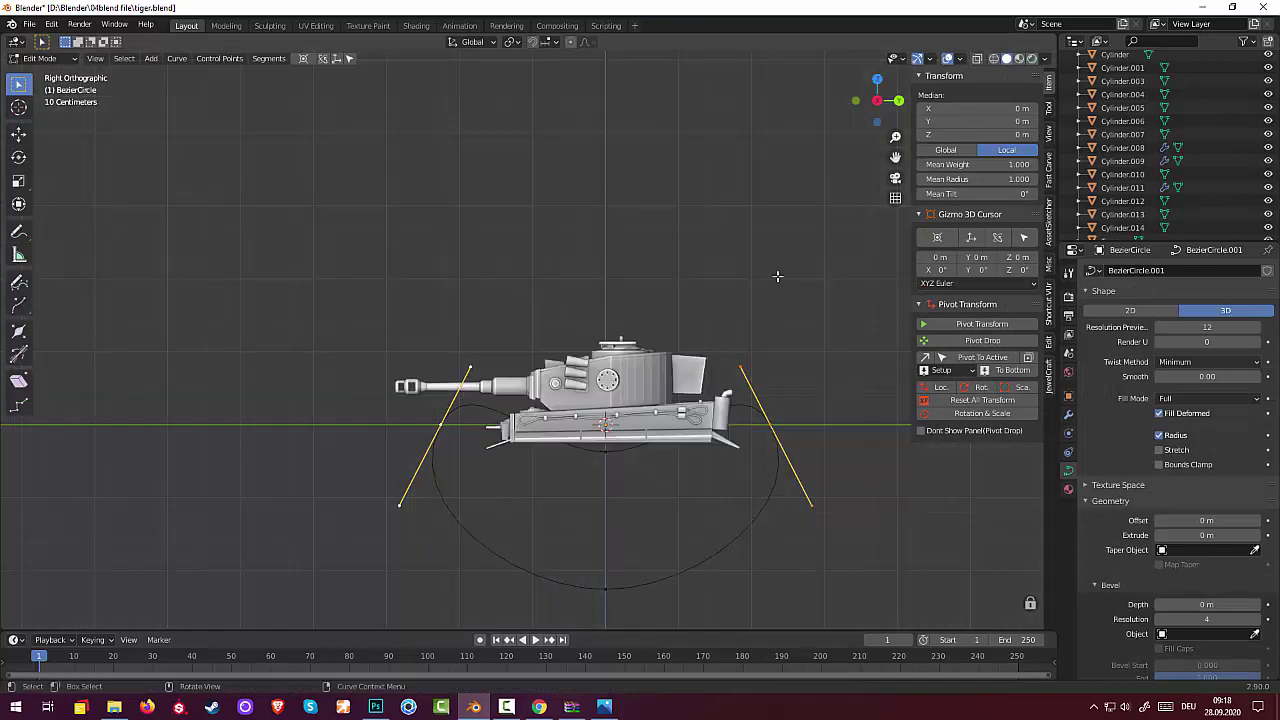
scroll(817, 515, up, 2)
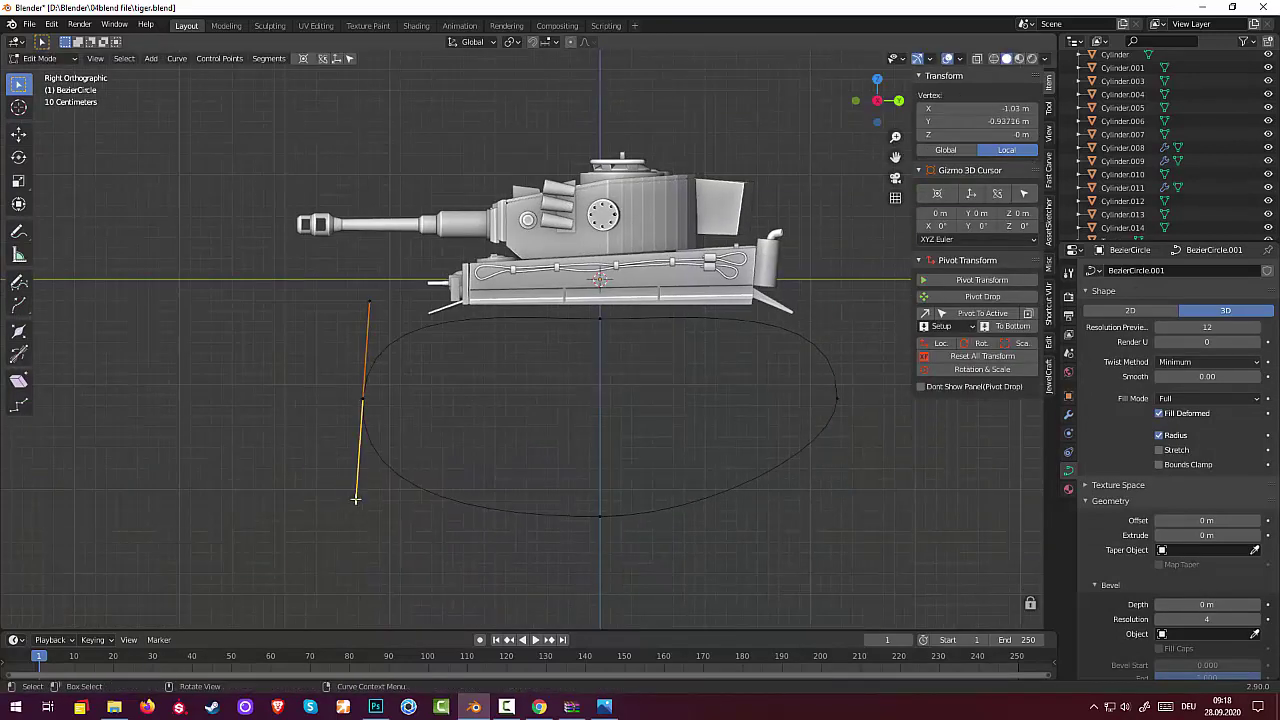
Try raising the bottom control point and moving the right handle, undoing the handle change.
click(600, 515)
key(g)
click(818, 405)
click(835, 398)
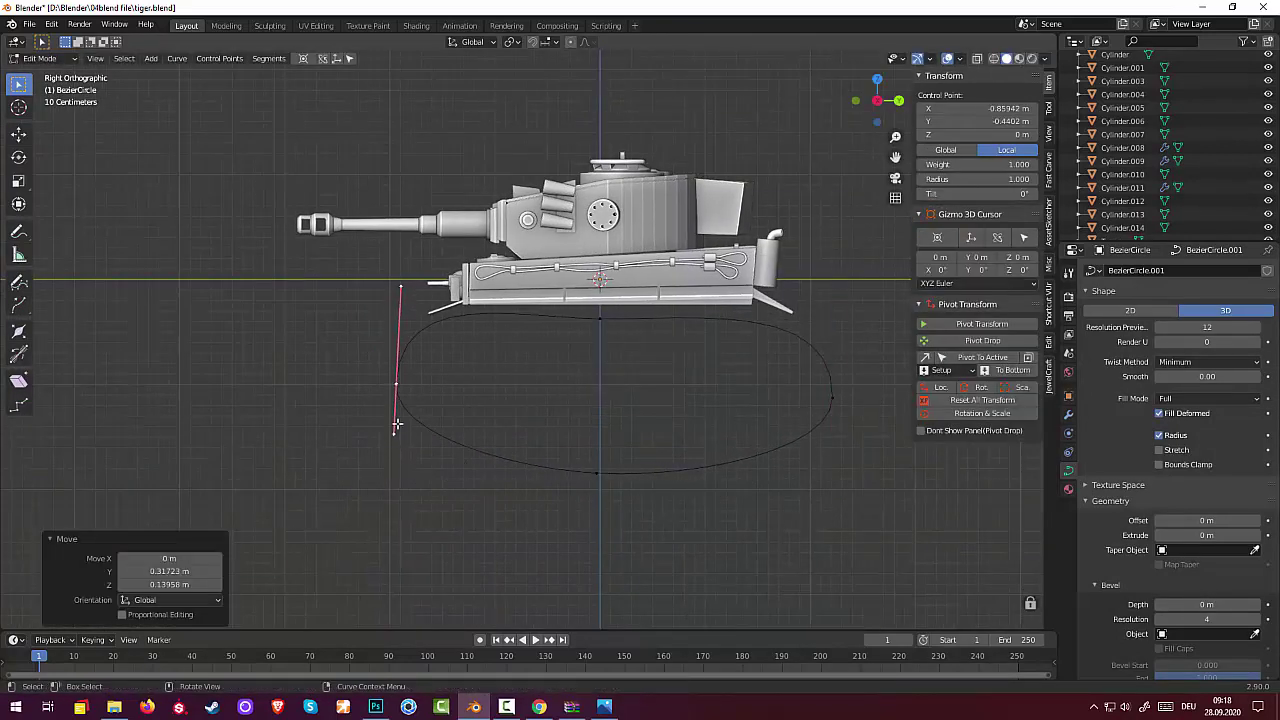
key(g)
right_click(858, 284)
key(ctrl+z)
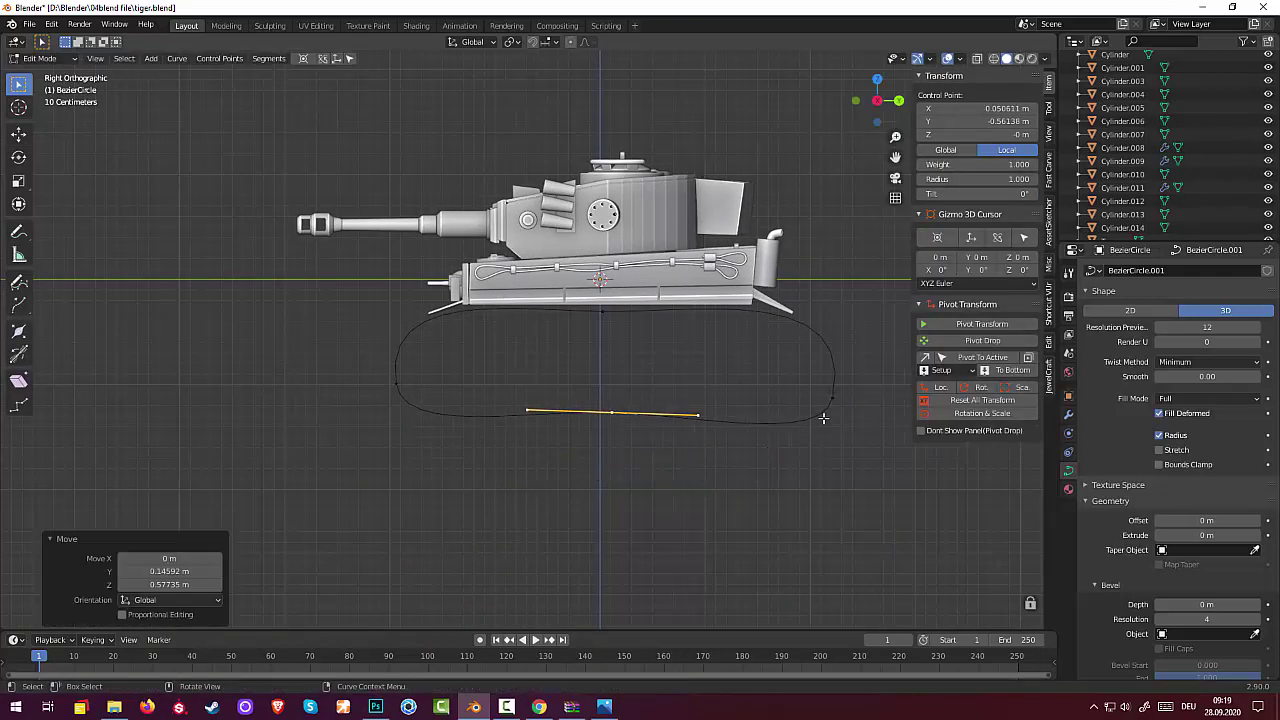
click(800, 388)
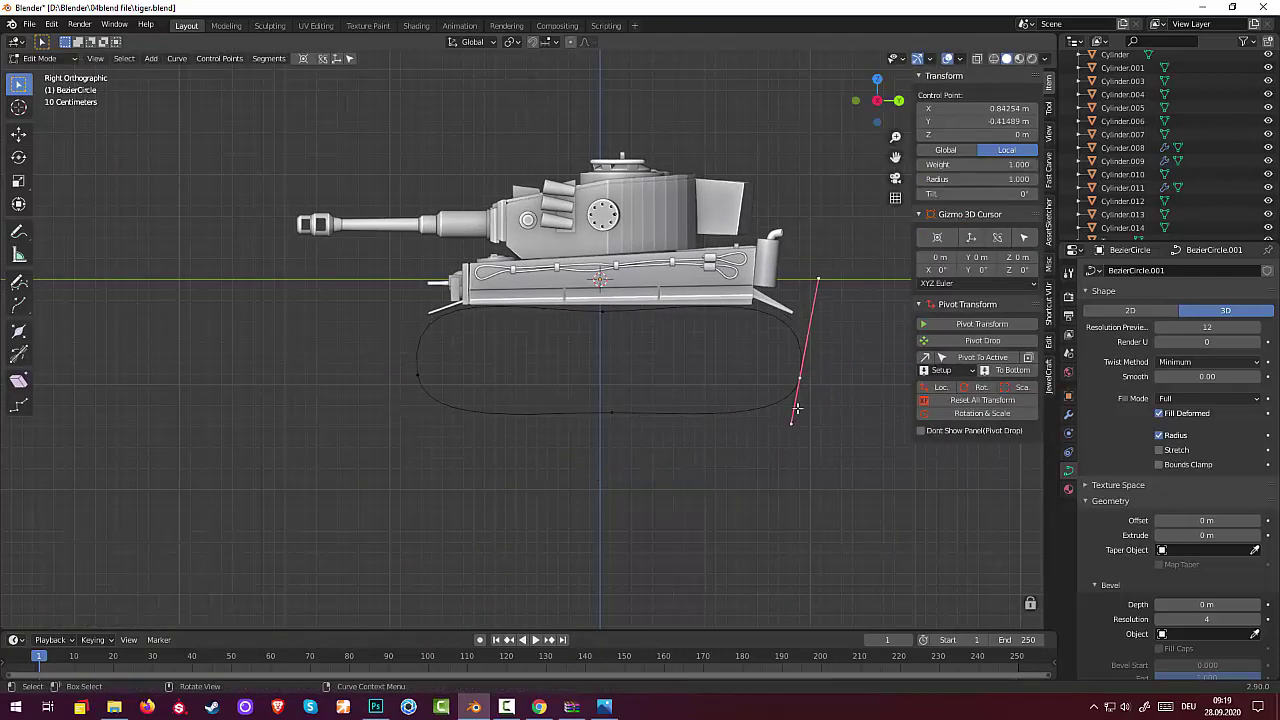
click(416, 387)
click(610, 418)
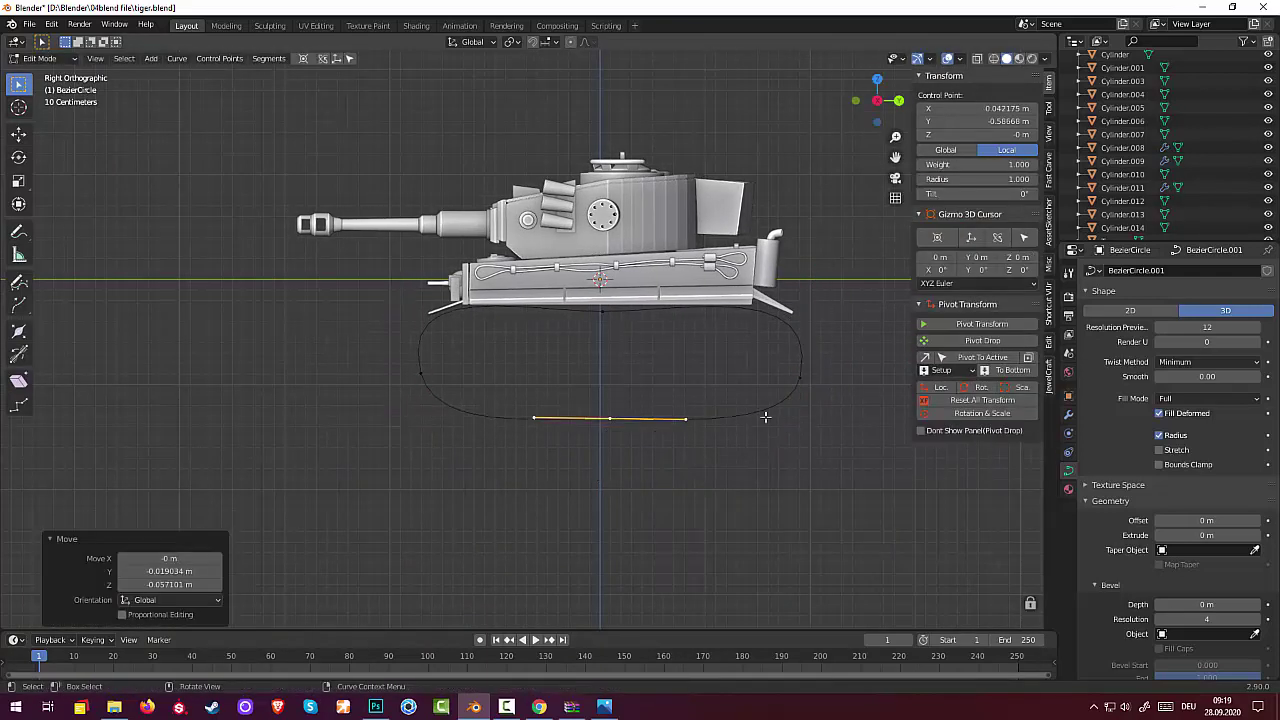
click(803, 400)
Straighten the right and left handles vertically and raise the bottom point to flatten the base.
key(g)
click(808, 376)
key(g)
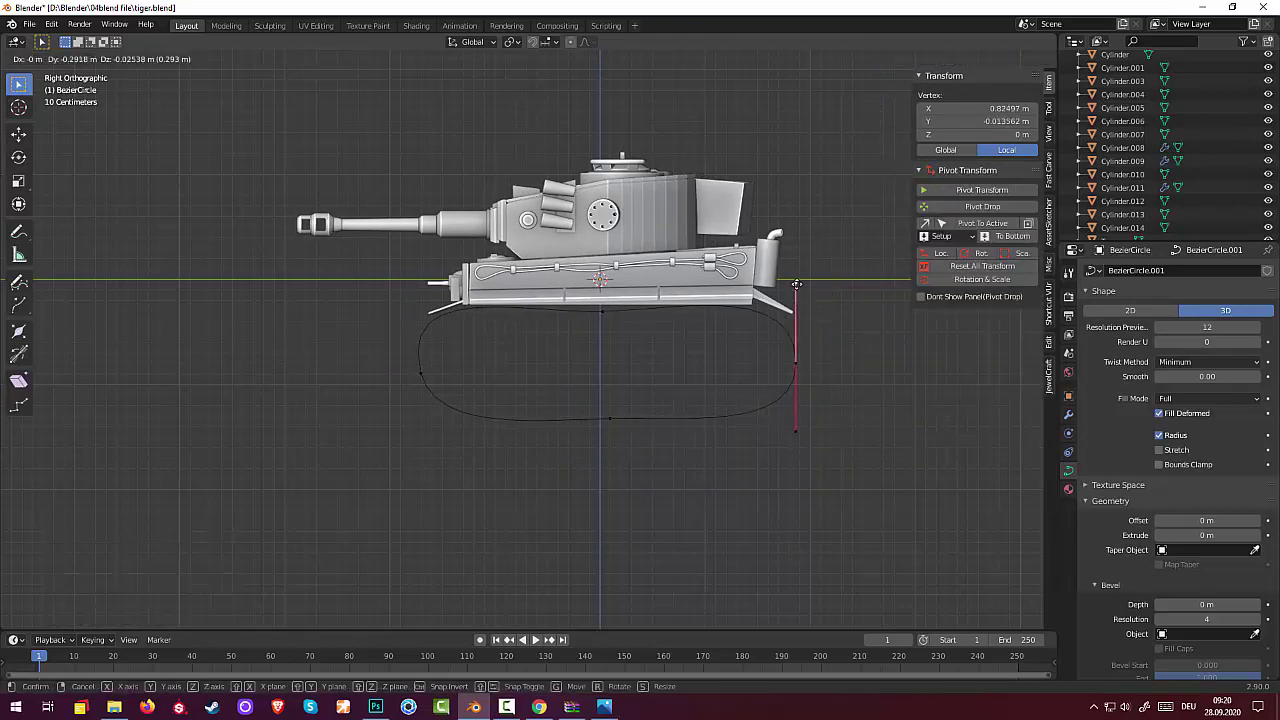
click(788, 380)
click(391, 286)
key(g)
click(416, 289)
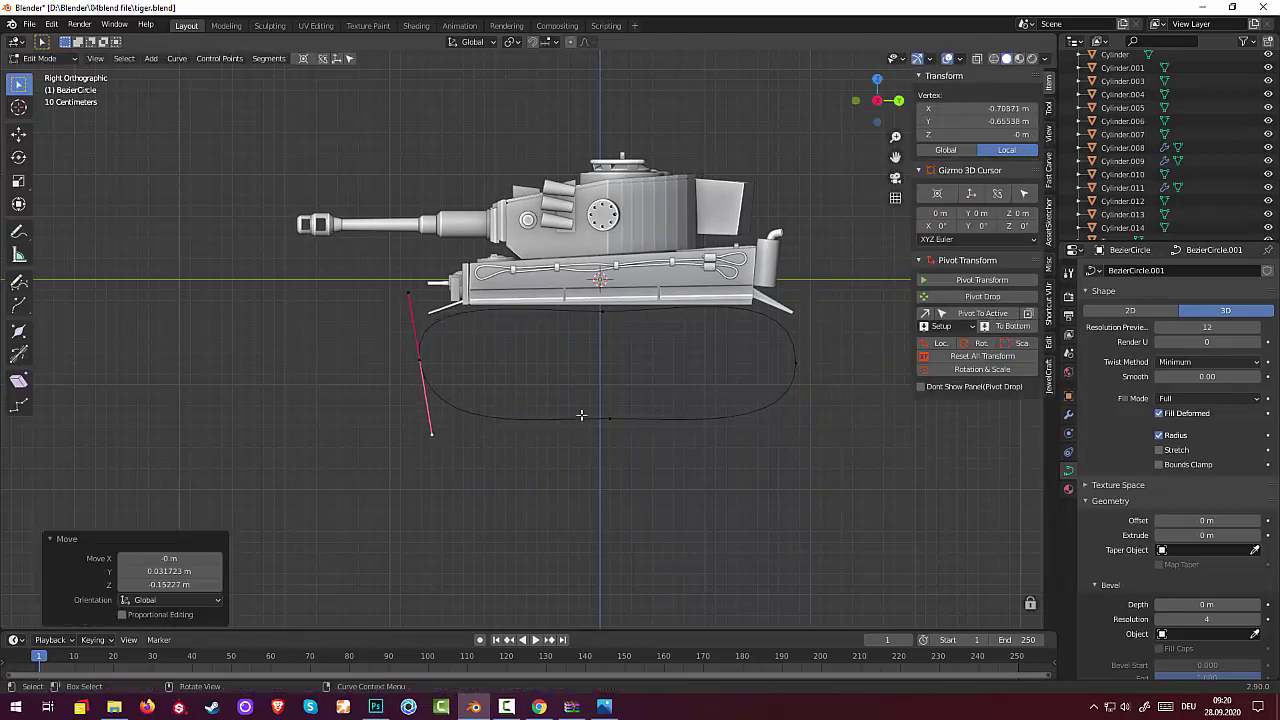
drag(610, 418, 604, 396)
Move the right control point vertically, nudge the top point, and return to Object Mode.
click(420, 358)
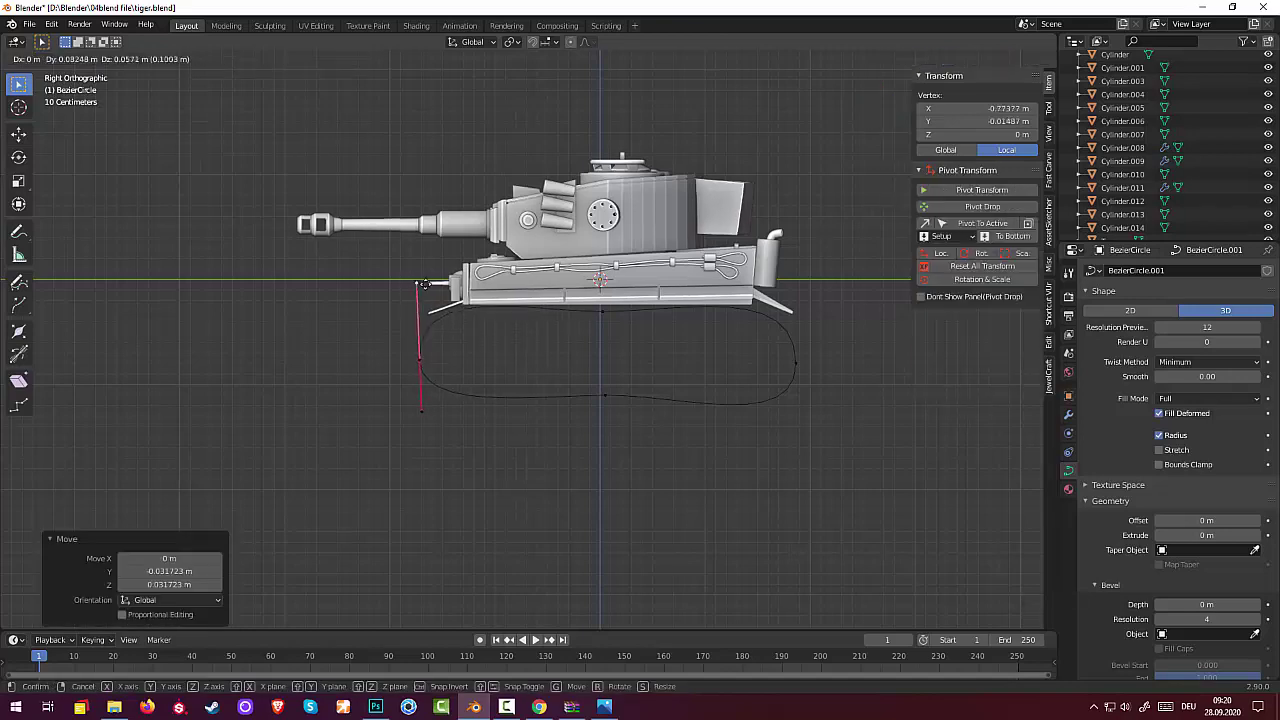
click(797, 350)
key(g)
key(z)
click(801, 403)
click(605, 396)
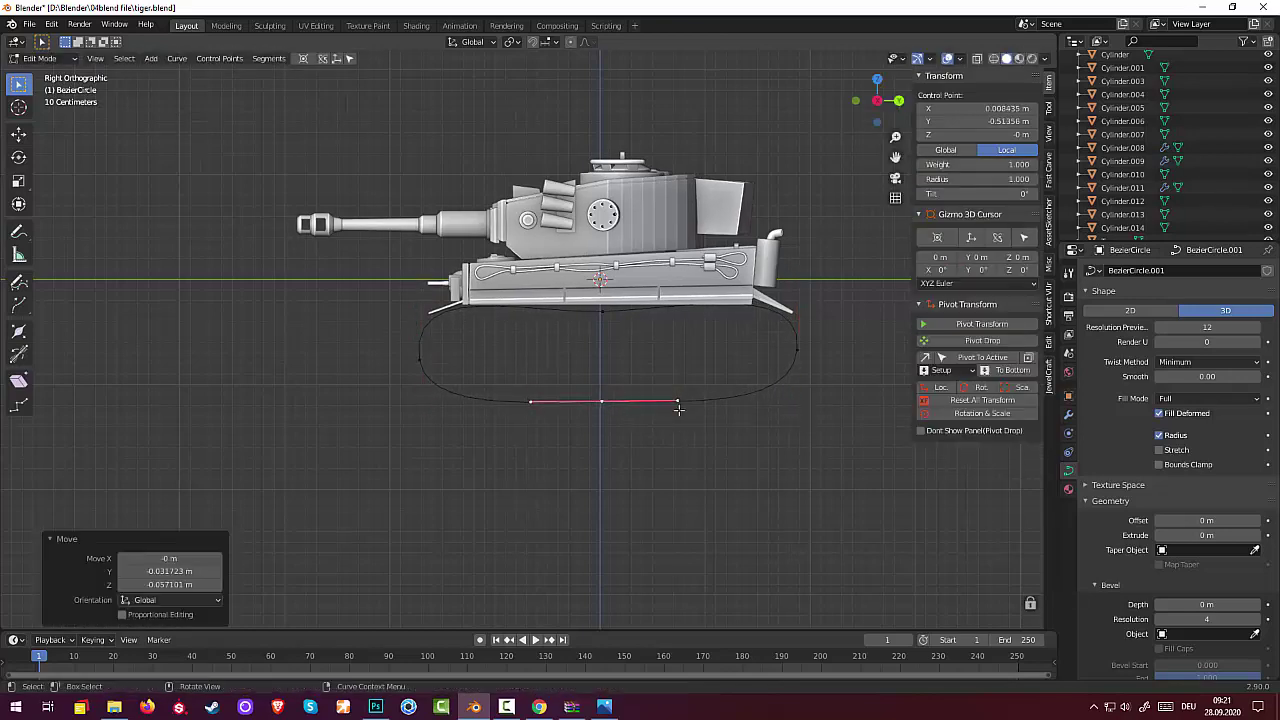
key(alt+a)
middle_drag(677, 403, 594, 314)
key(KP_3)
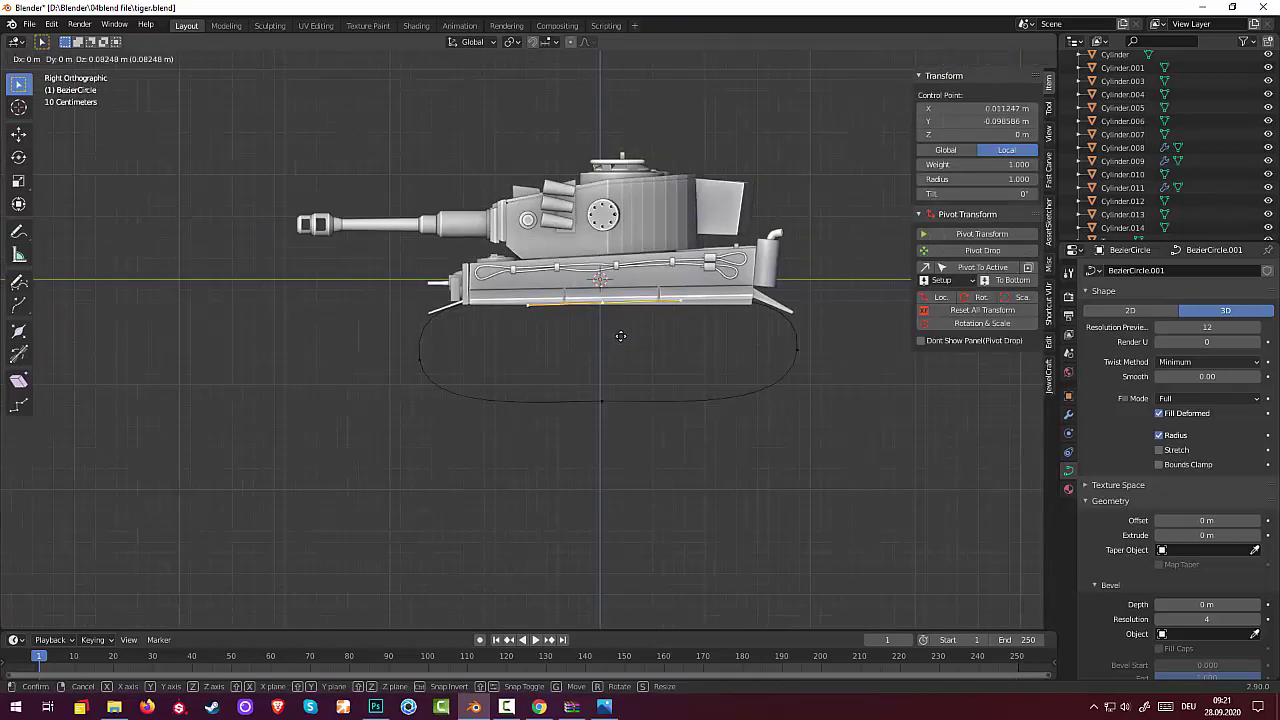
drag(600, 300, 602, 304)
key(Tab)
Shrink the curve slightly and lower it along Z beneath the hull.
key(s)
click(616, 372)
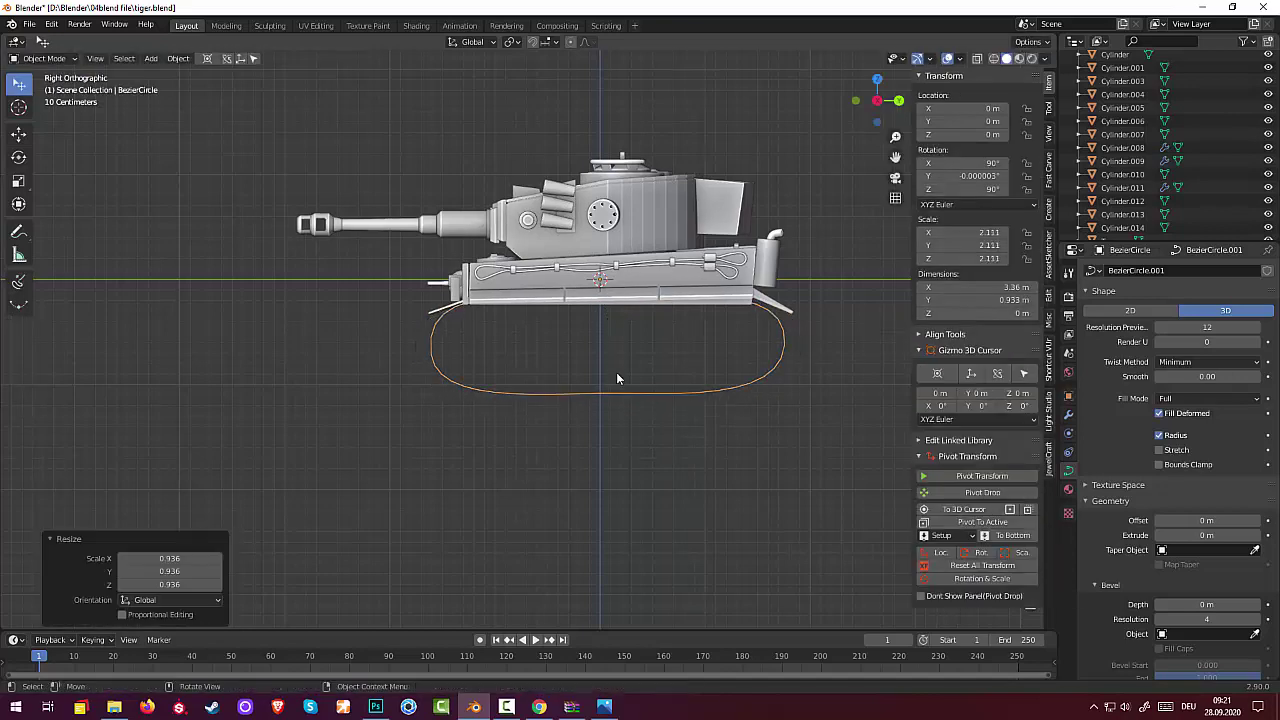
key(g)
key(z)
click(616, 379)
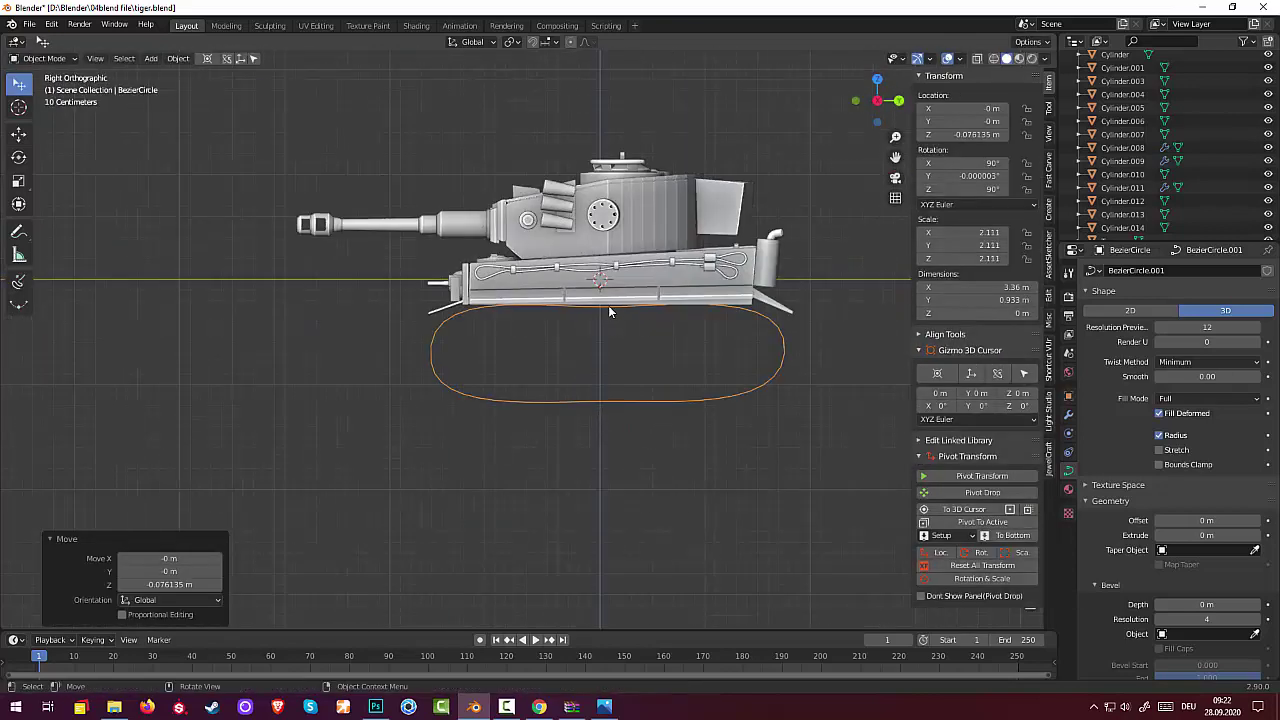
In Edit Mode, reshape the handles at the curve's left and right ends.
click(45, 58)
click(45, 89)
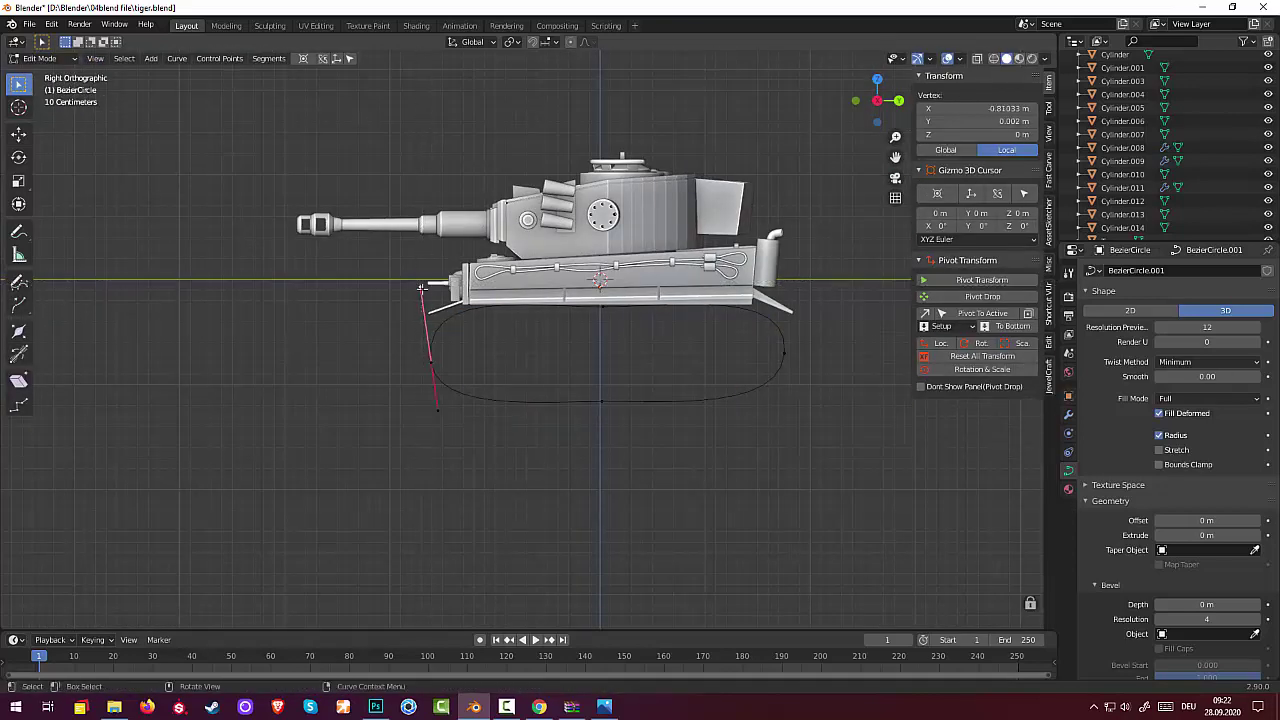
drag(480, 414, 465, 421)
click(776, 402)
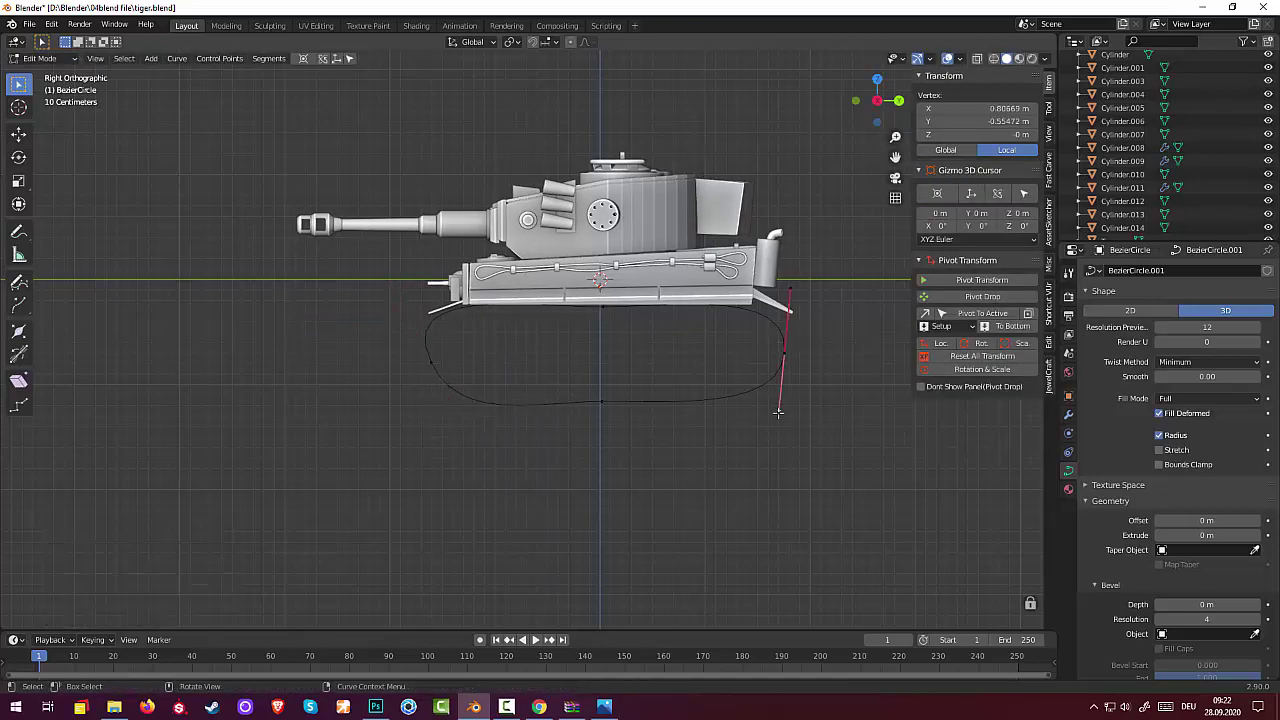
drag(776, 402, 766, 410)
drag(804, 292, 808, 282)
click(808, 282)
key(alt+a)
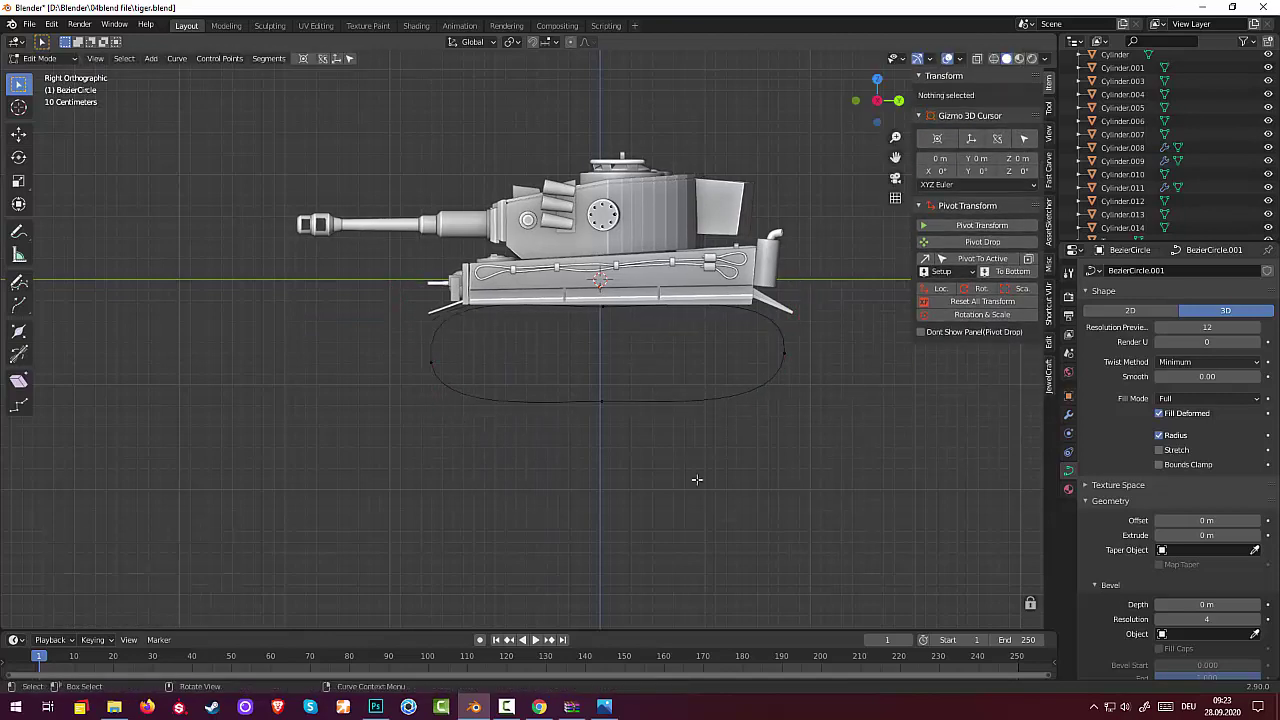
Lengthen the handle of a middle curve point, then return to Object Mode.
mouse_move(760, 500)
middle_down()
mouse_move(820, 557)
mouse_move(720, 557)
middle_up()
click(601, 402)
drag(571, 401, 538, 404)
key(Tab)
middle_drag(538, 404, 177, 534)
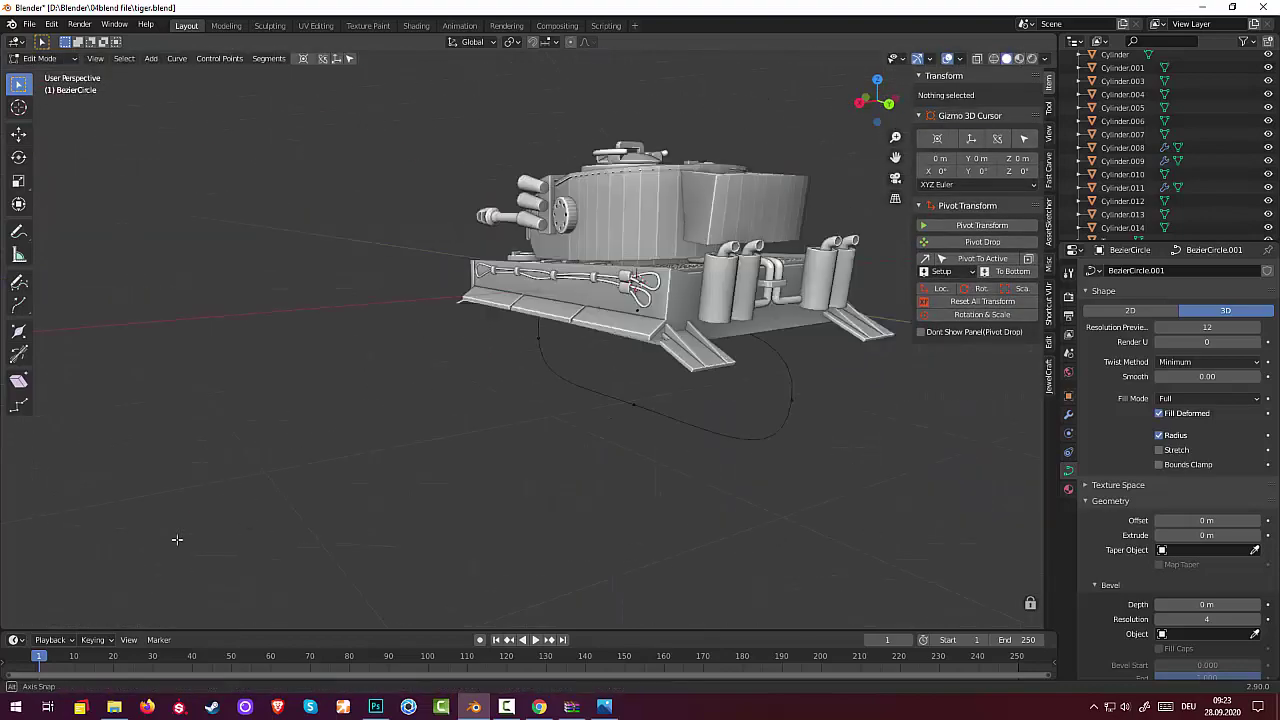
scroll(177, 534, up, 3)
alt+middle_drag(38, 83, 457, 466)
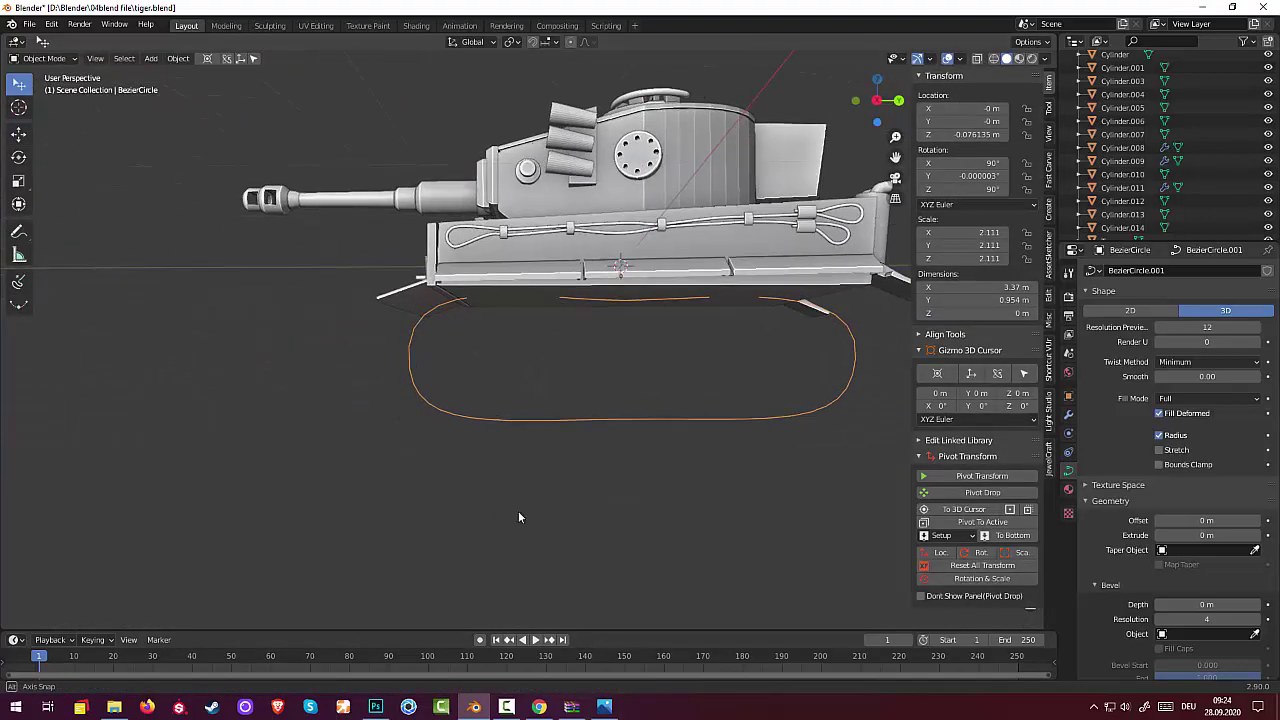
Back in Edit Mode, reposition the curve's front-end handle and check the remaining control points.
key(Tab)
click(388, 358)
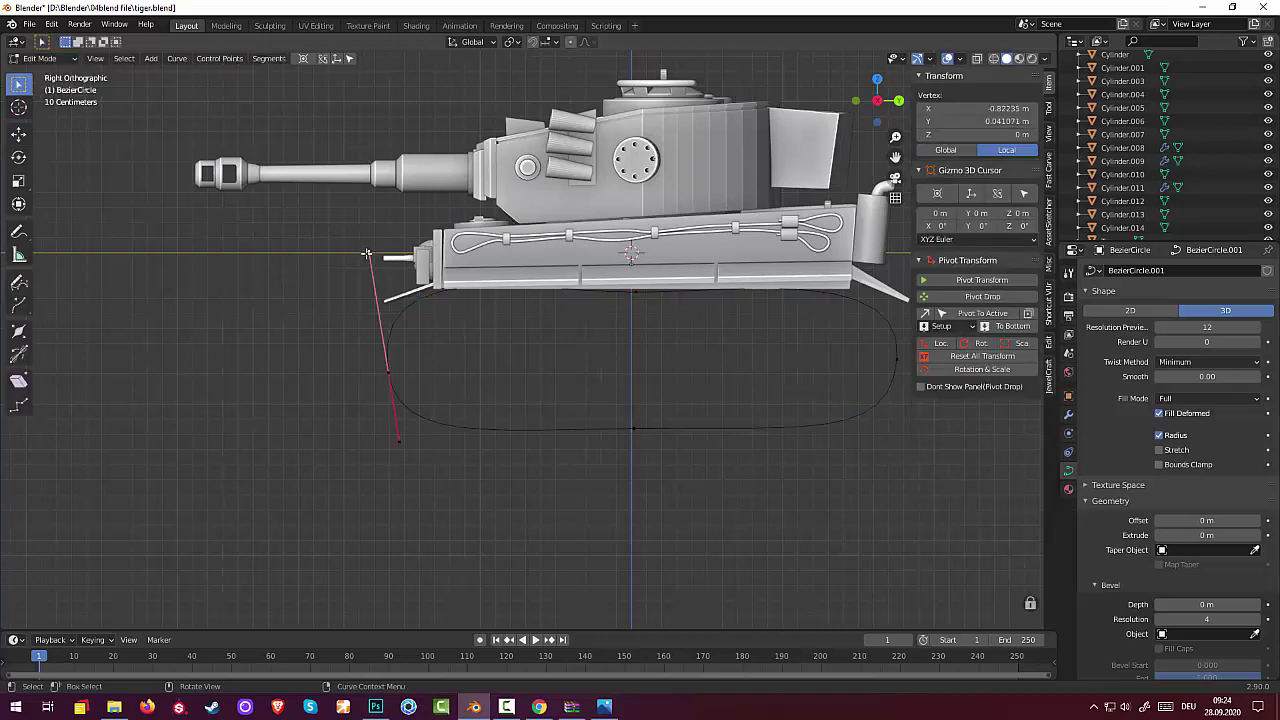
click(764, 315)
mouse_move(388, 358)
middle_down()
mouse_move(700, 330)
mouse_move(675, 480)
middle_up()
key(g)
click(764, 315)
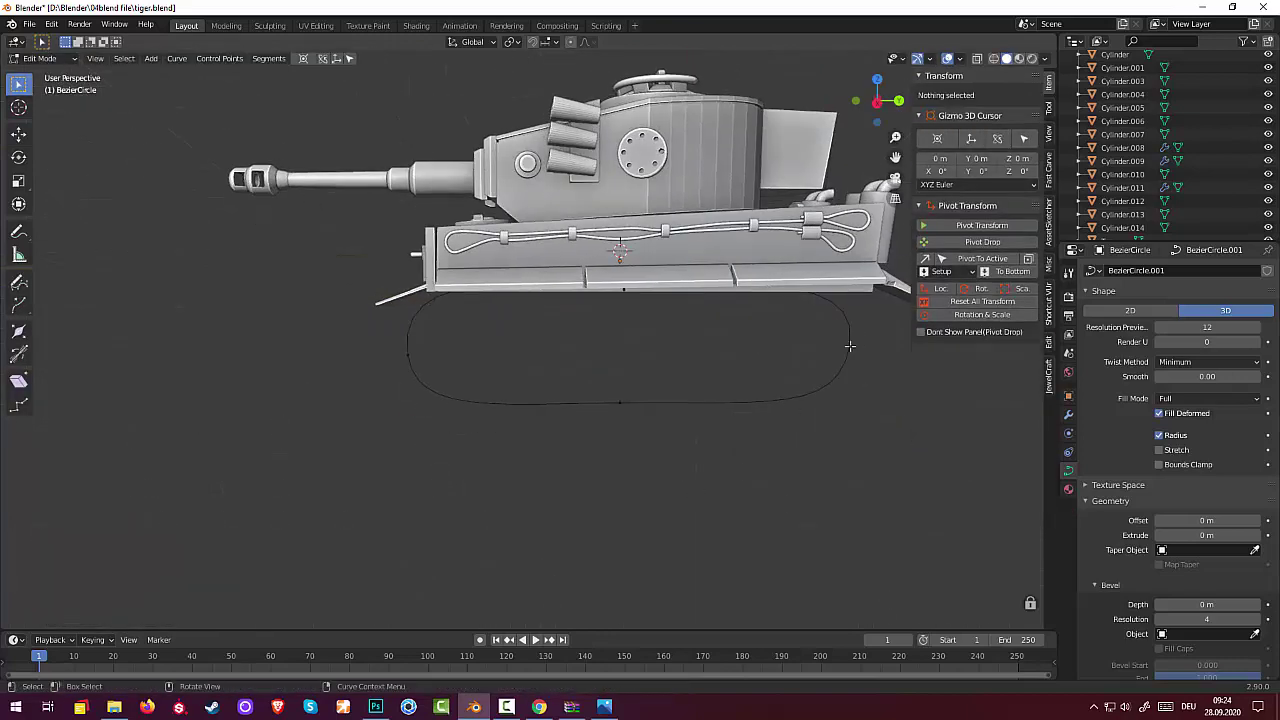
click(675, 480)
scroll(675, 511, down, 2)
click(590, 315)
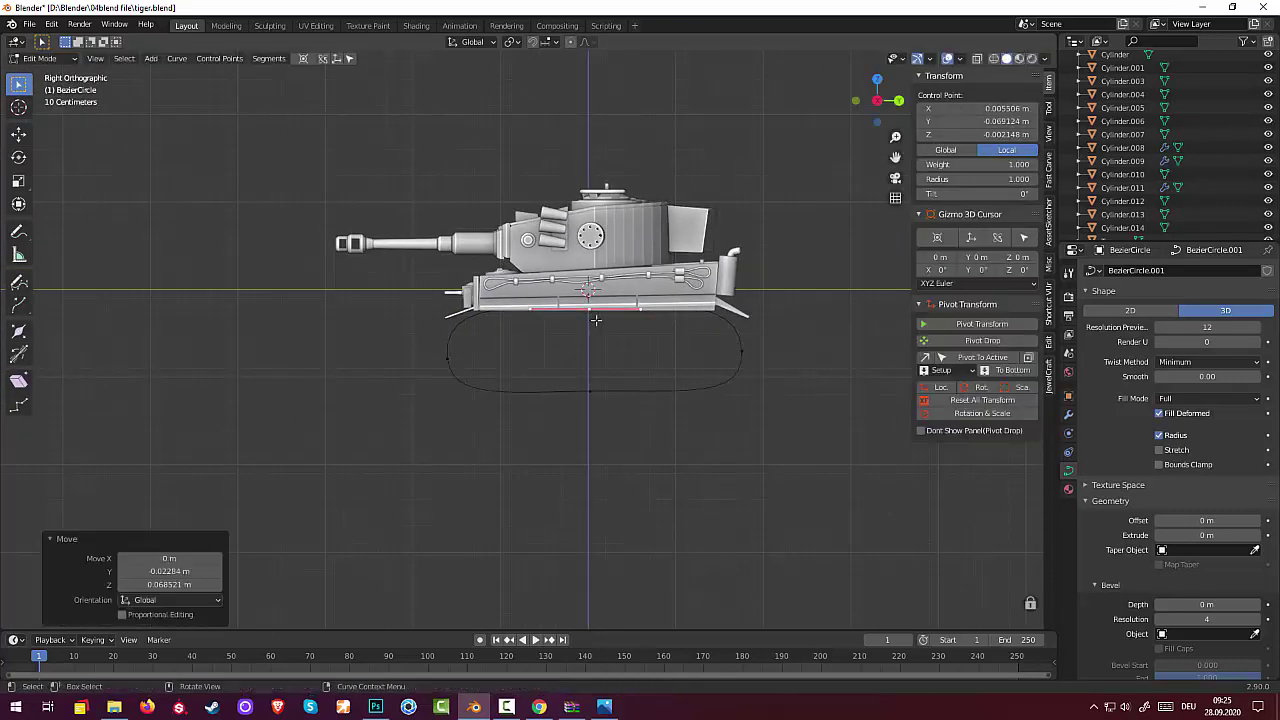
click(741, 352)
click(447, 358)
click(383, 379)
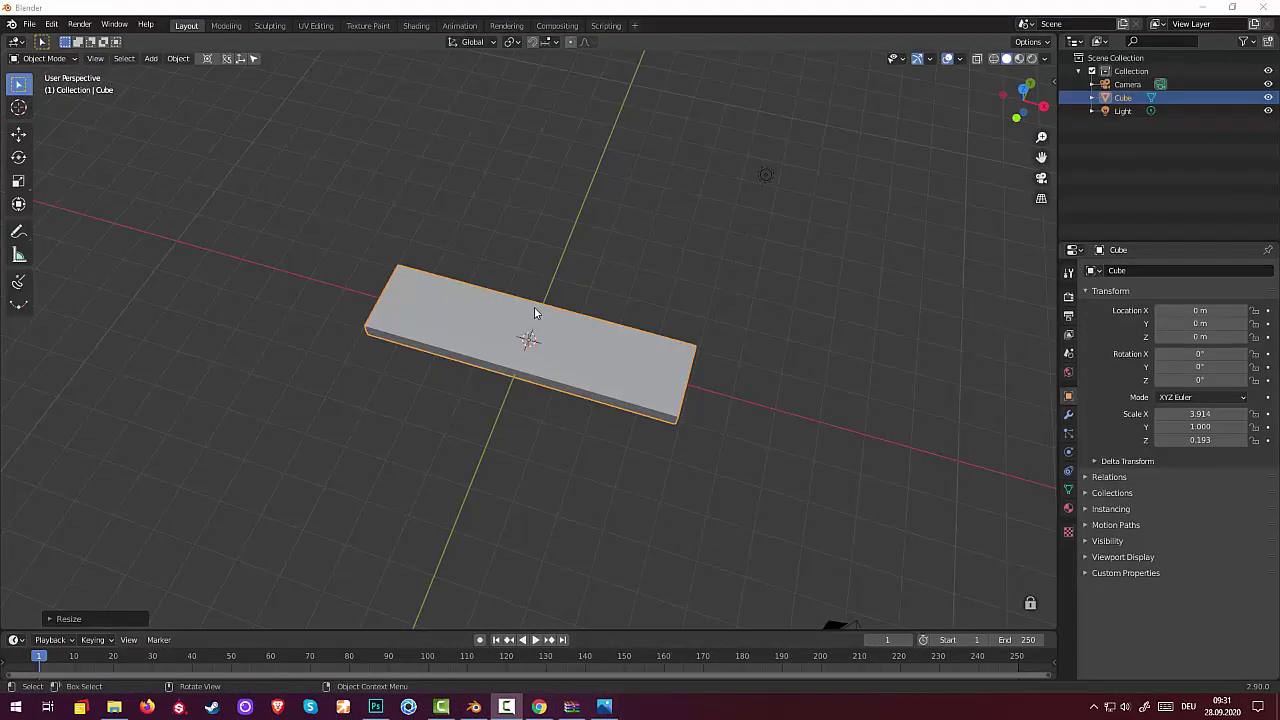
From the side view, scale the slab down so its X scale becomes 3.492.
key(KP_4)
key(KP_4)
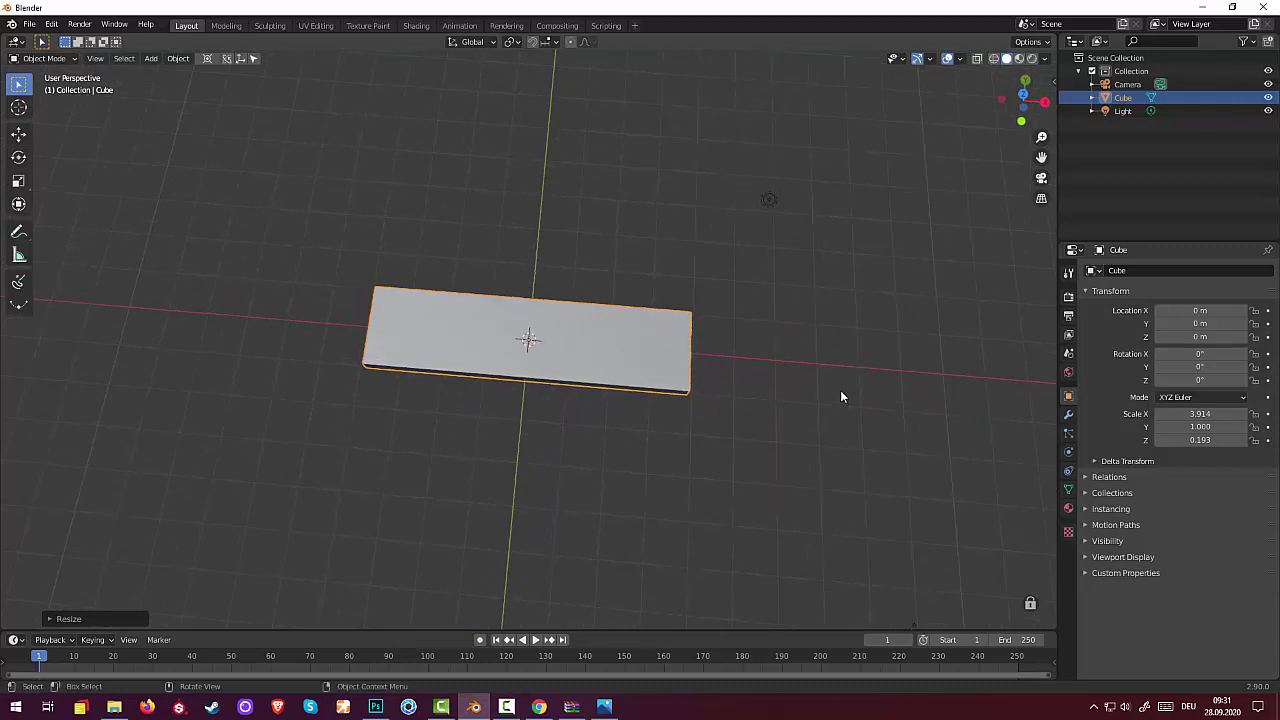
key(s)
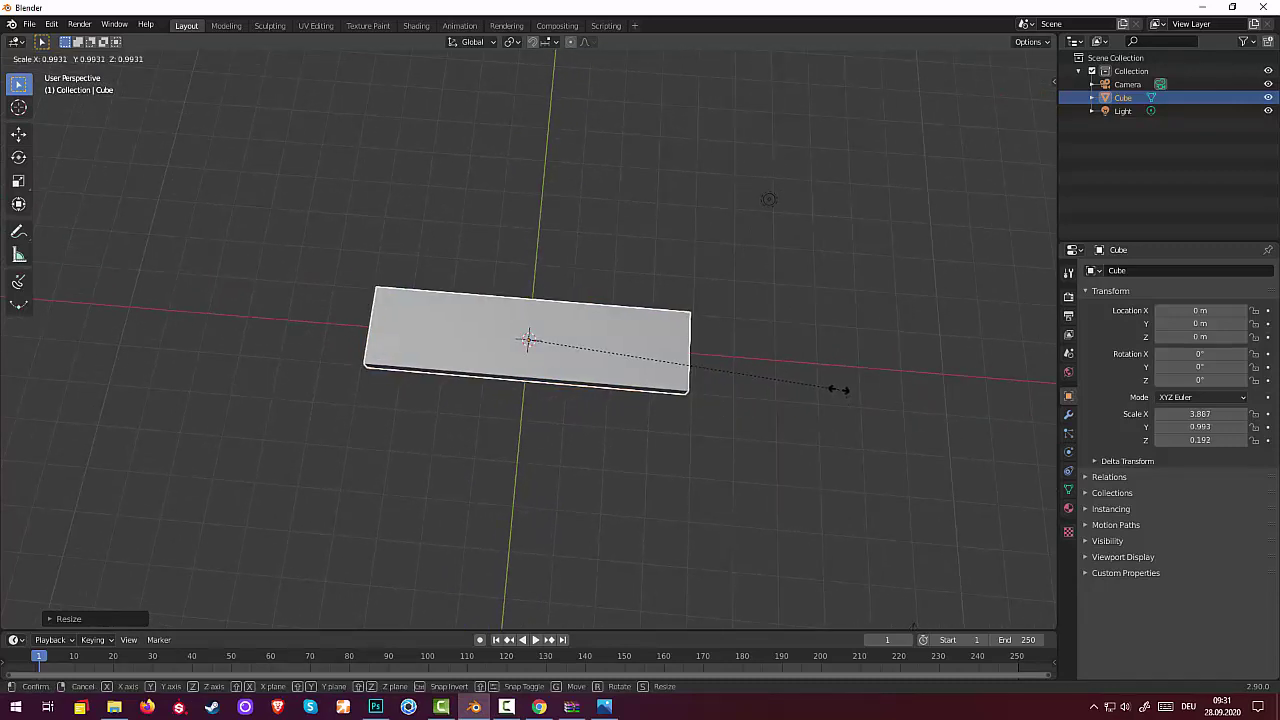
click(803, 368)
mouse_move(801, 366)
middle_down()
mouse_move(917, 349)
mouse_move(929, 331)
middle_up()
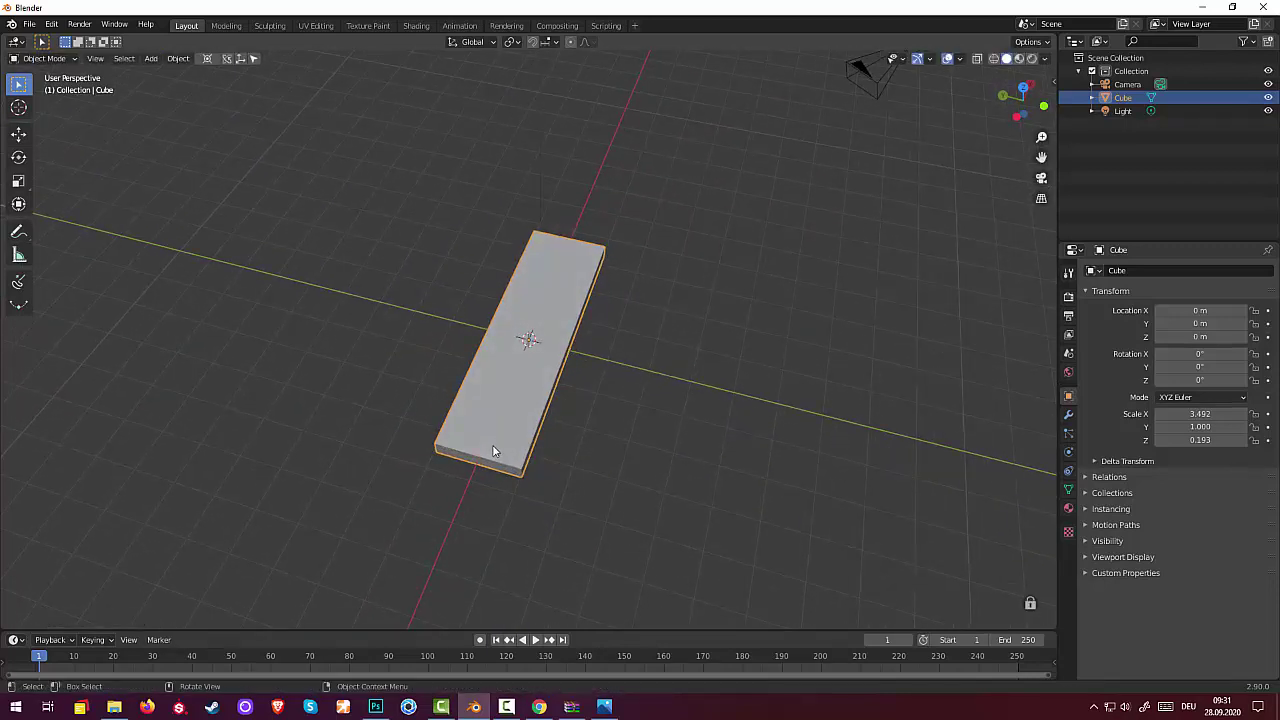
click(27, 58)
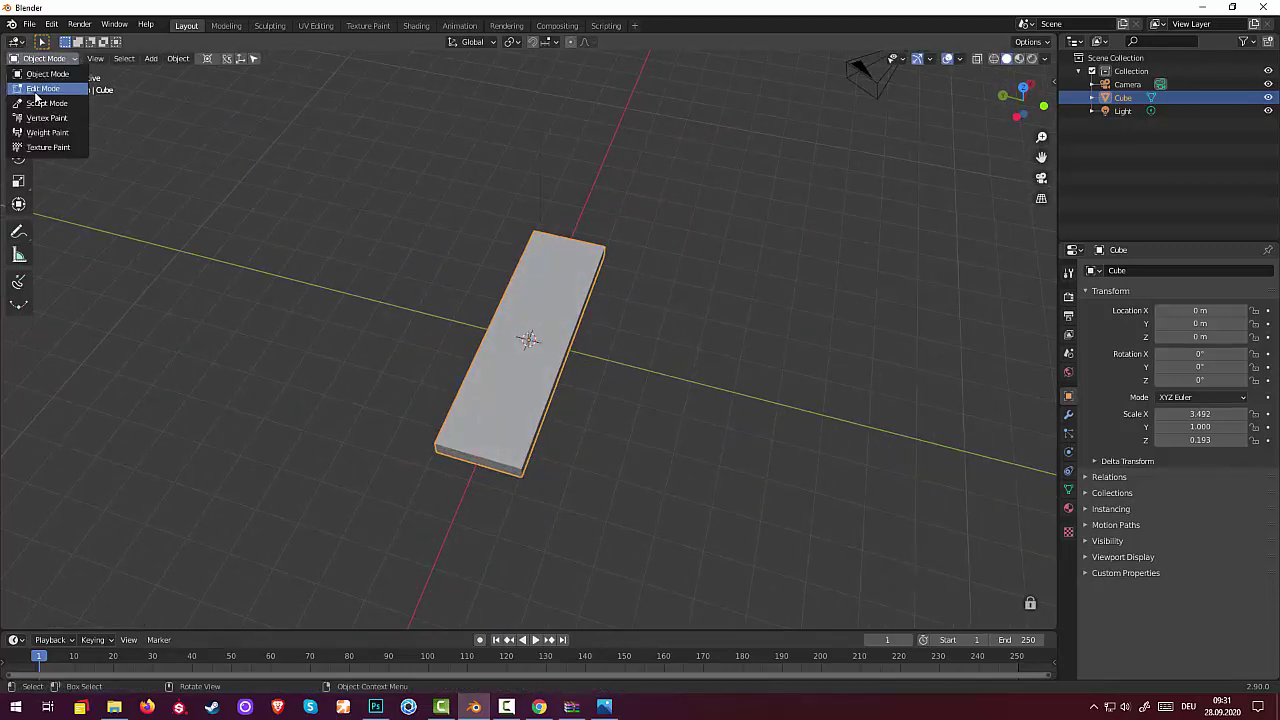
In Edit Mode, add a lengthwise loop cut splitting the slab's top face into two strips.
click(38, 89)
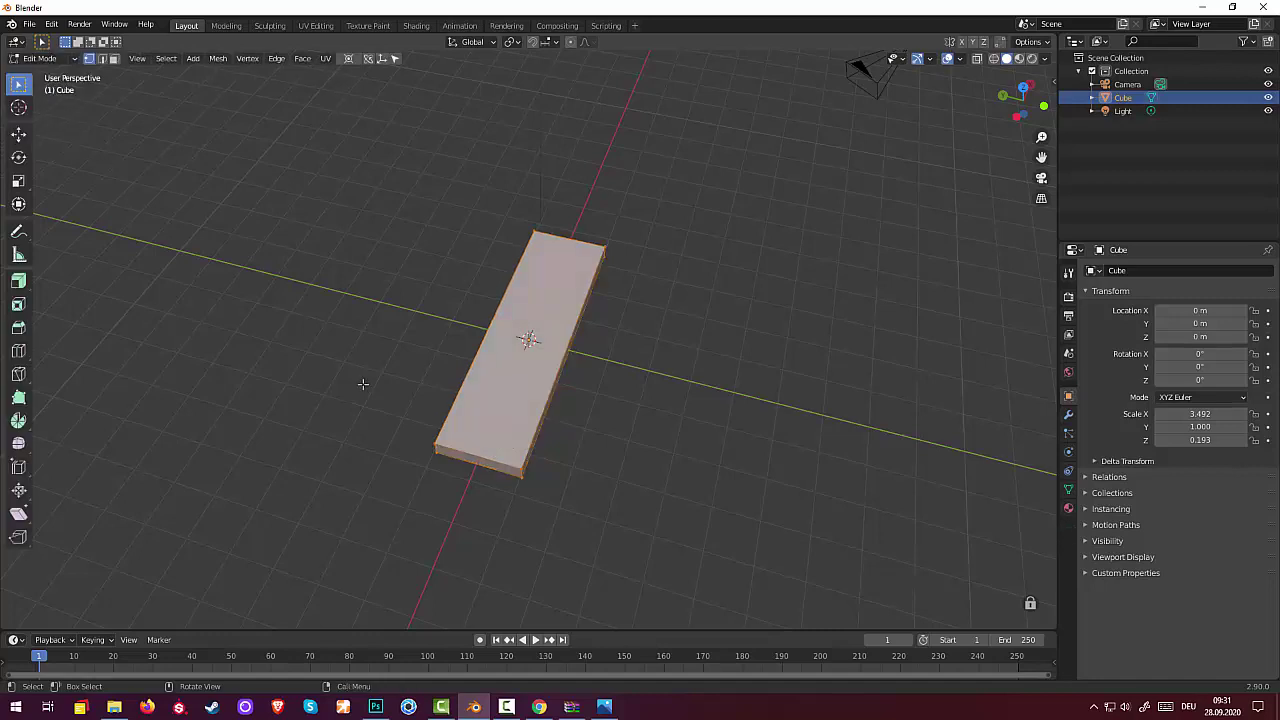
key(ctrl+r)
click(484, 472)
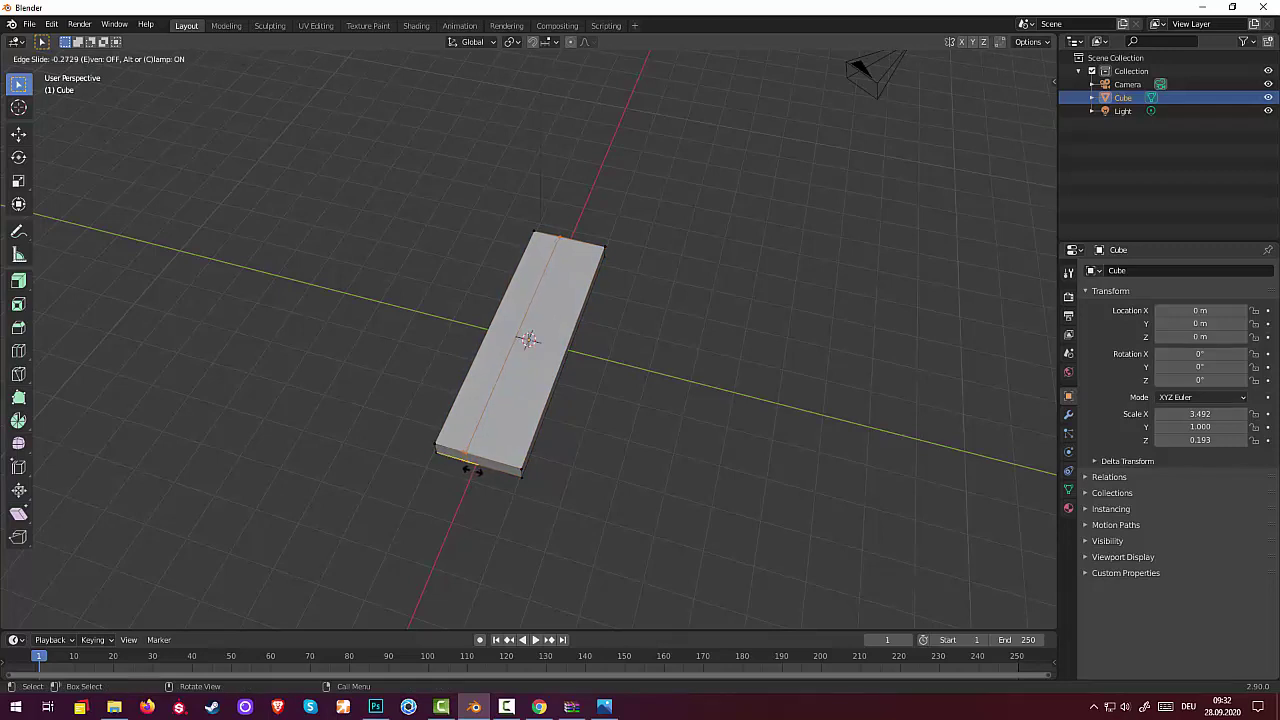
click(469, 468)
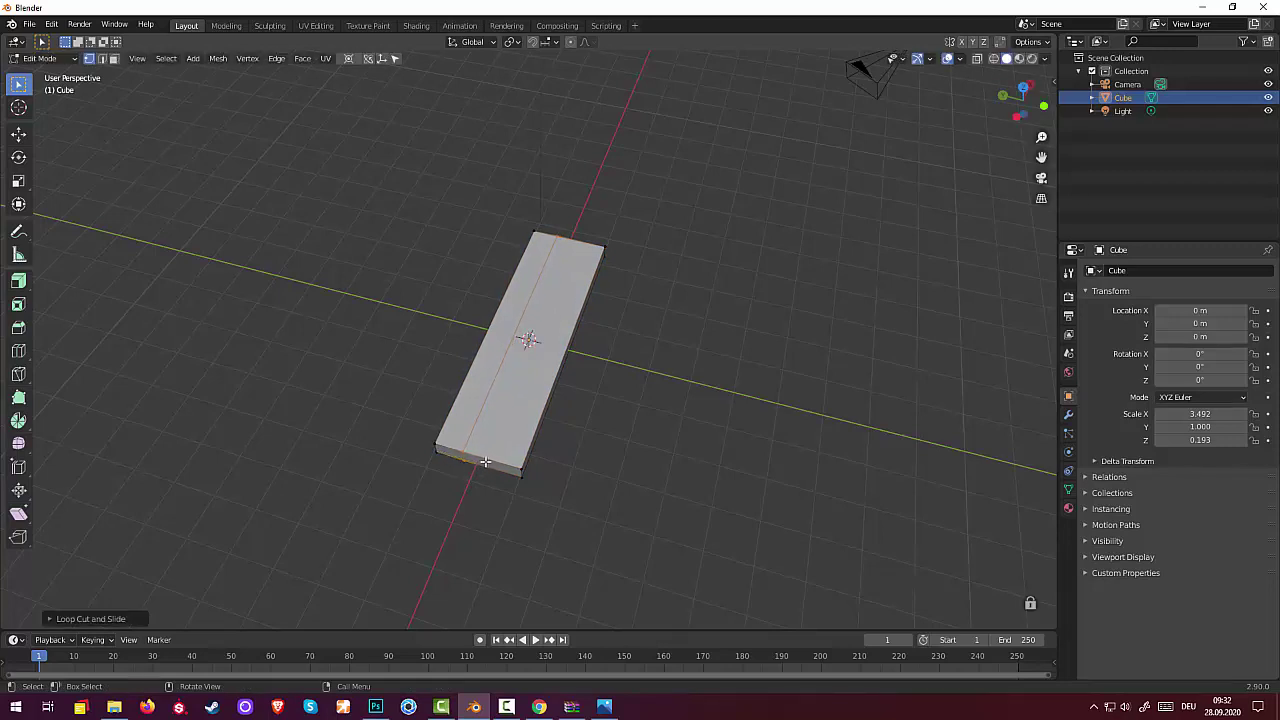
click(114, 58)
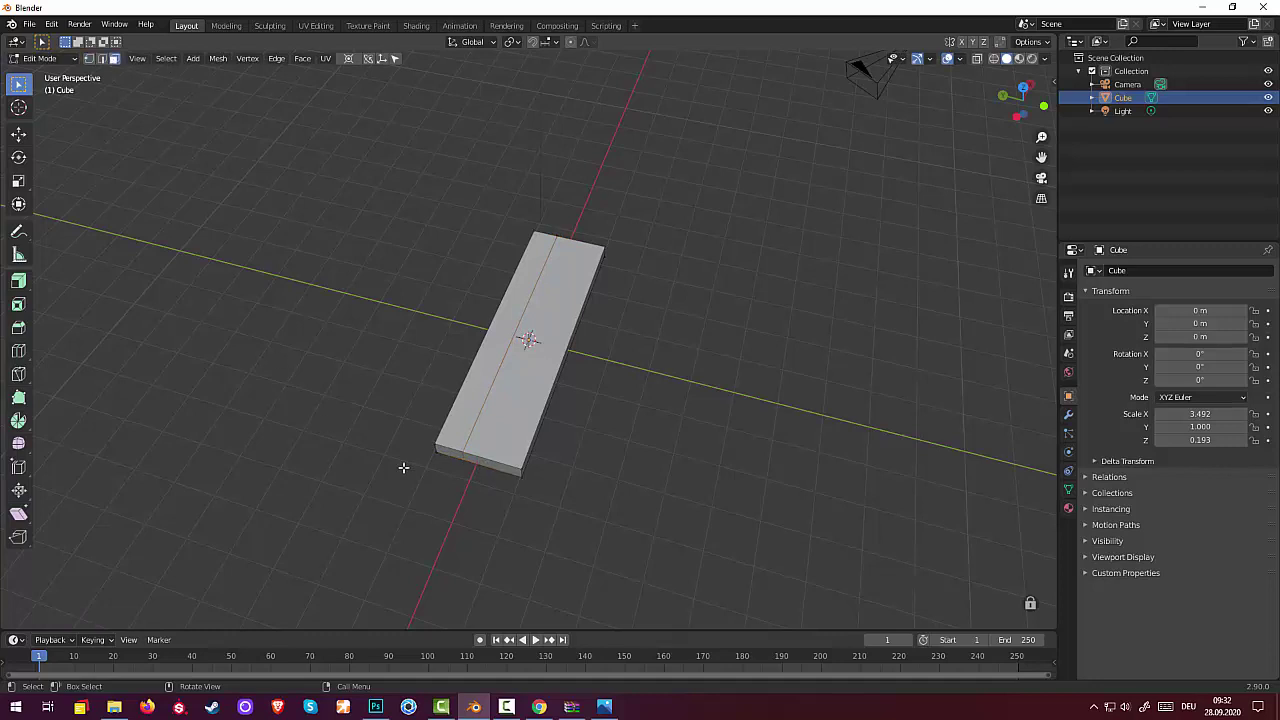
middle_drag(685, 430, 614, 410)
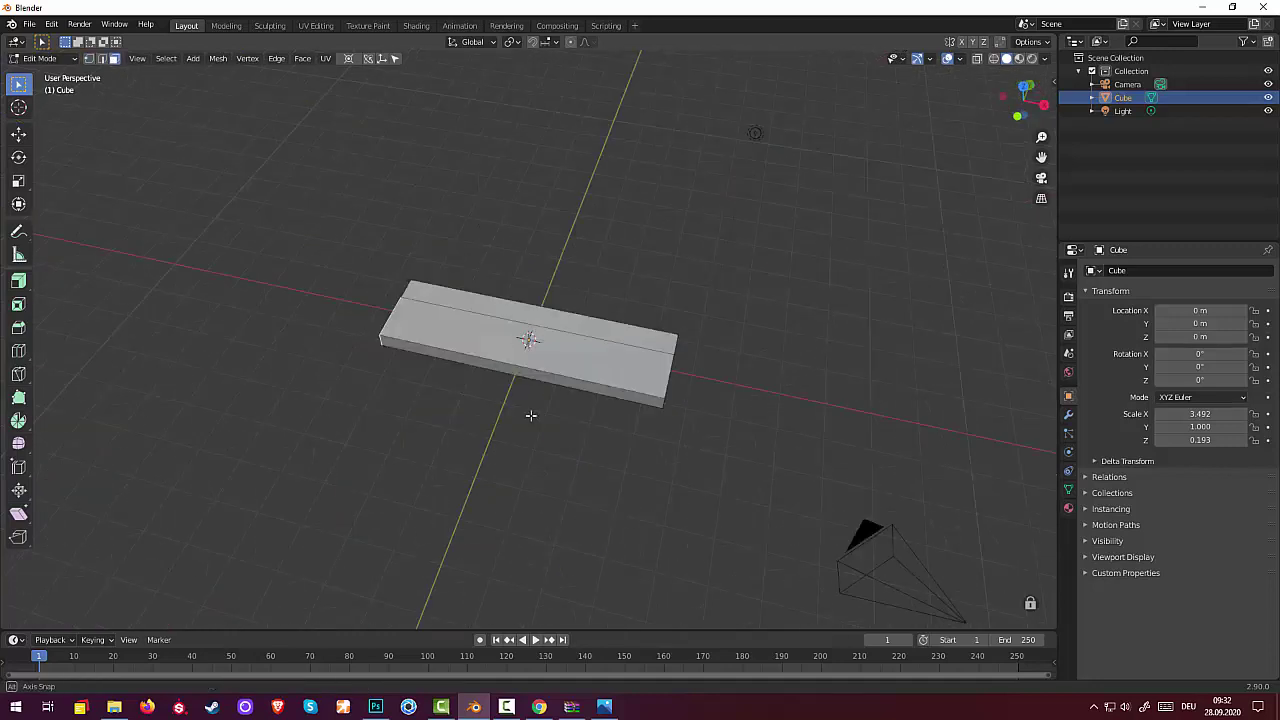
middle_drag(683, 434, 791, 504)
key(e)
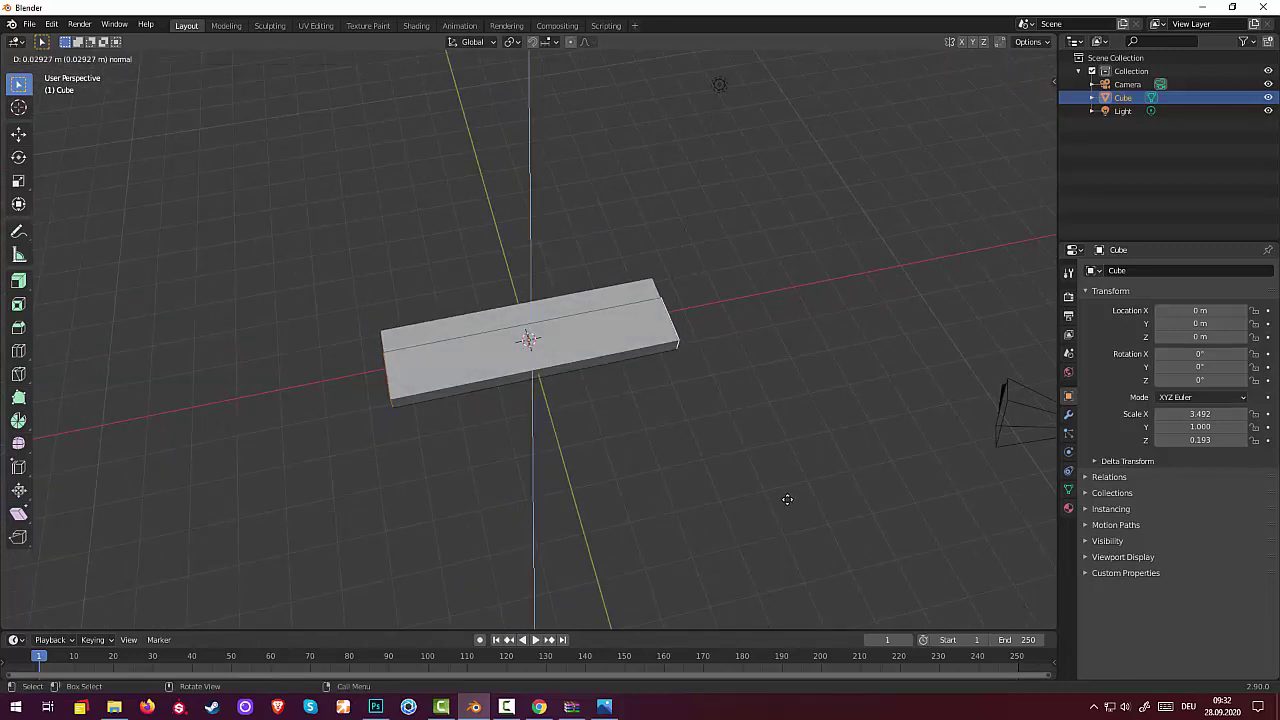
right_click(821, 521)
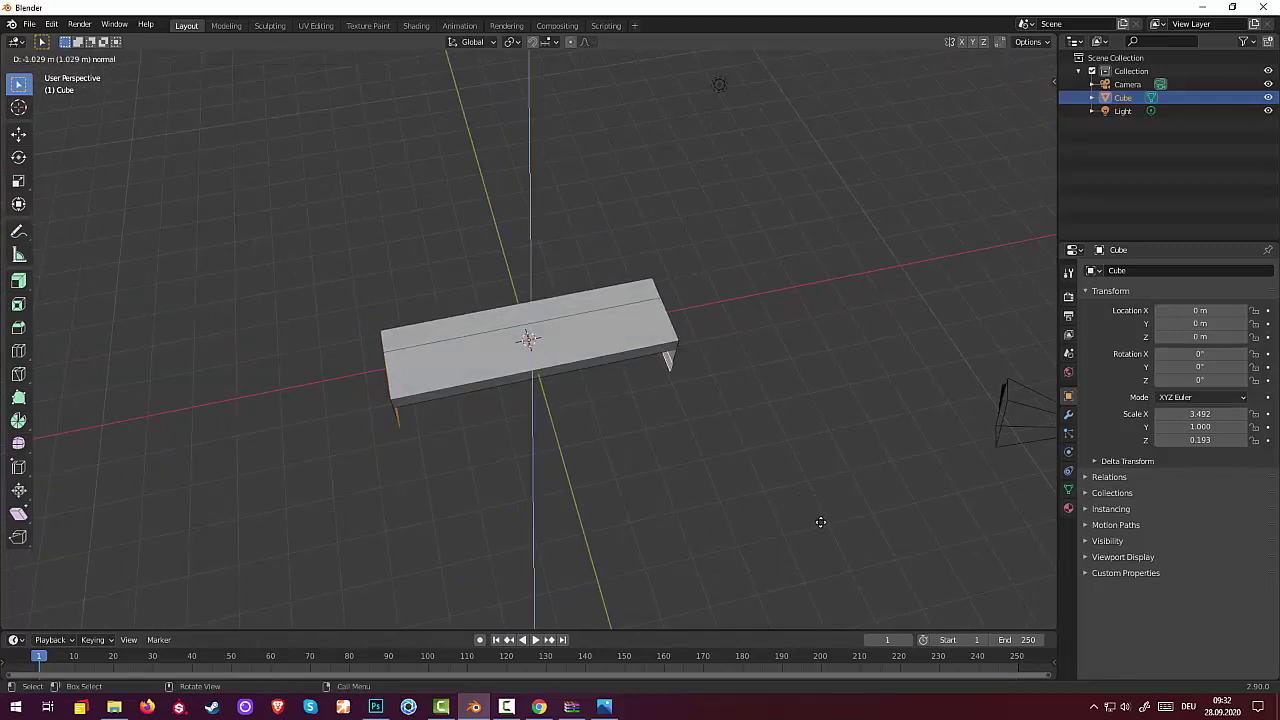
Extrude one top strip along its normals to give the slab a raised upper level.
click(18, 284)
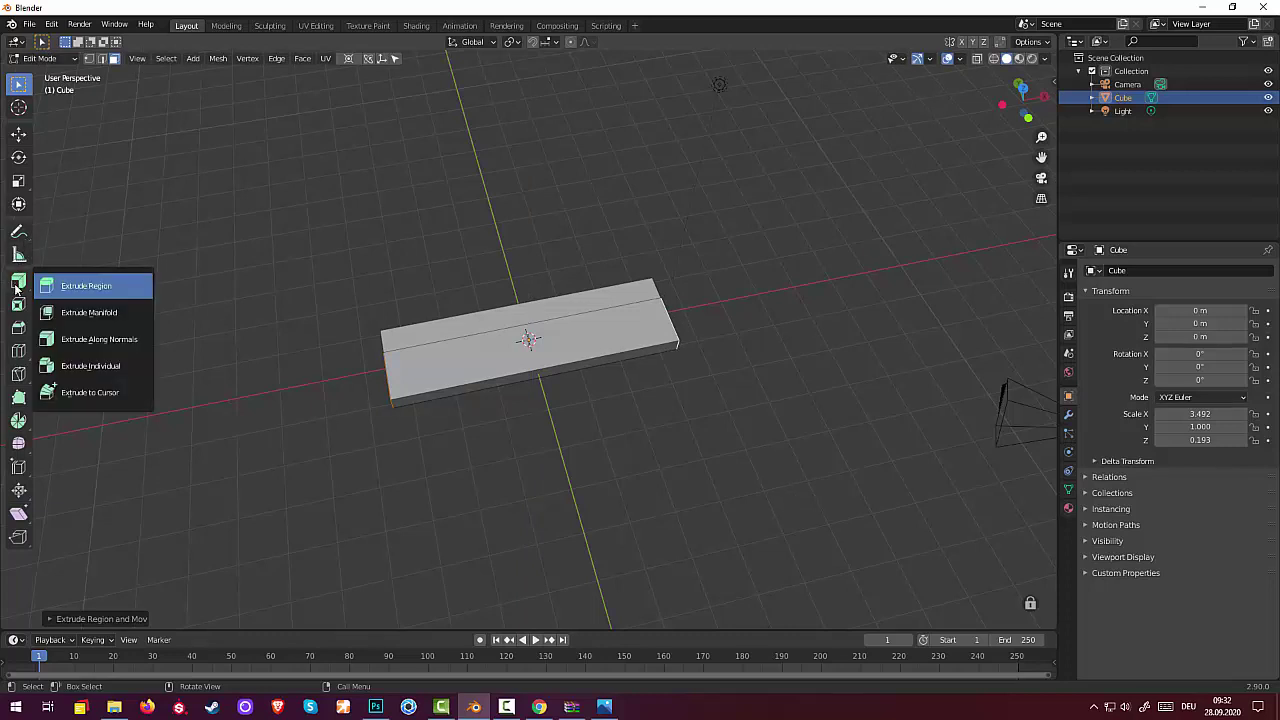
click(72, 340)
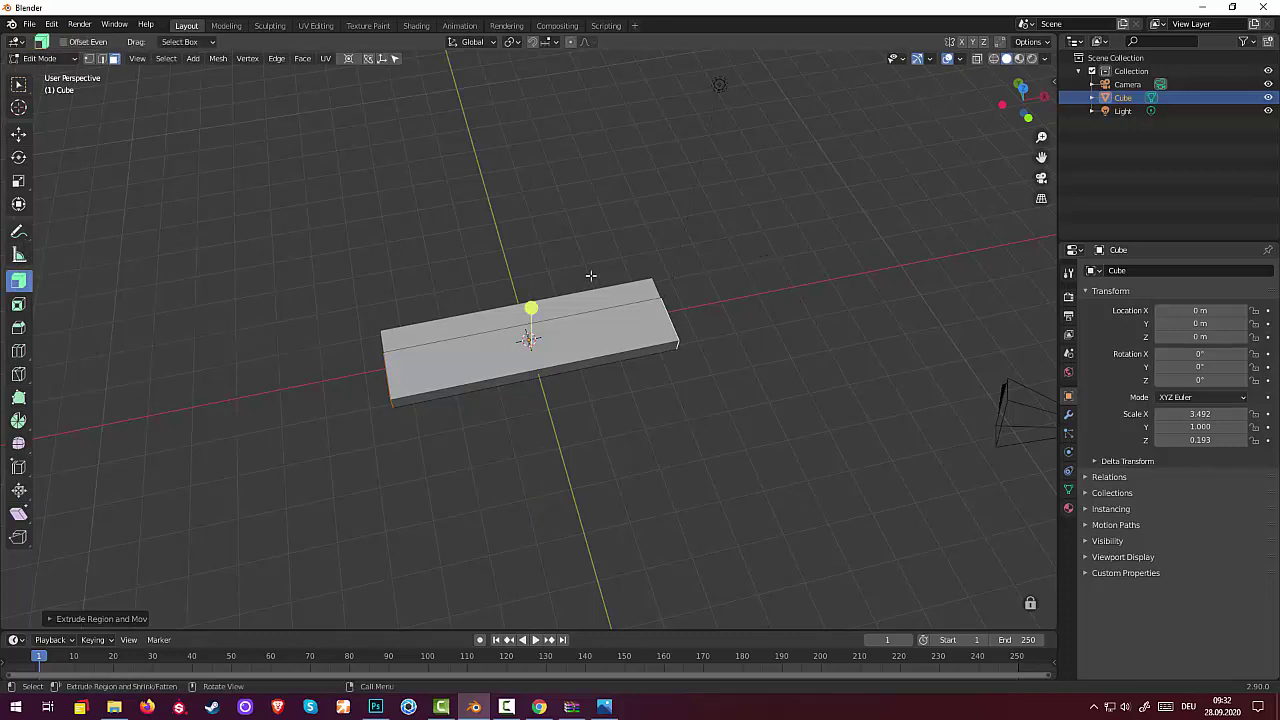
drag(531, 307, 530, 305)
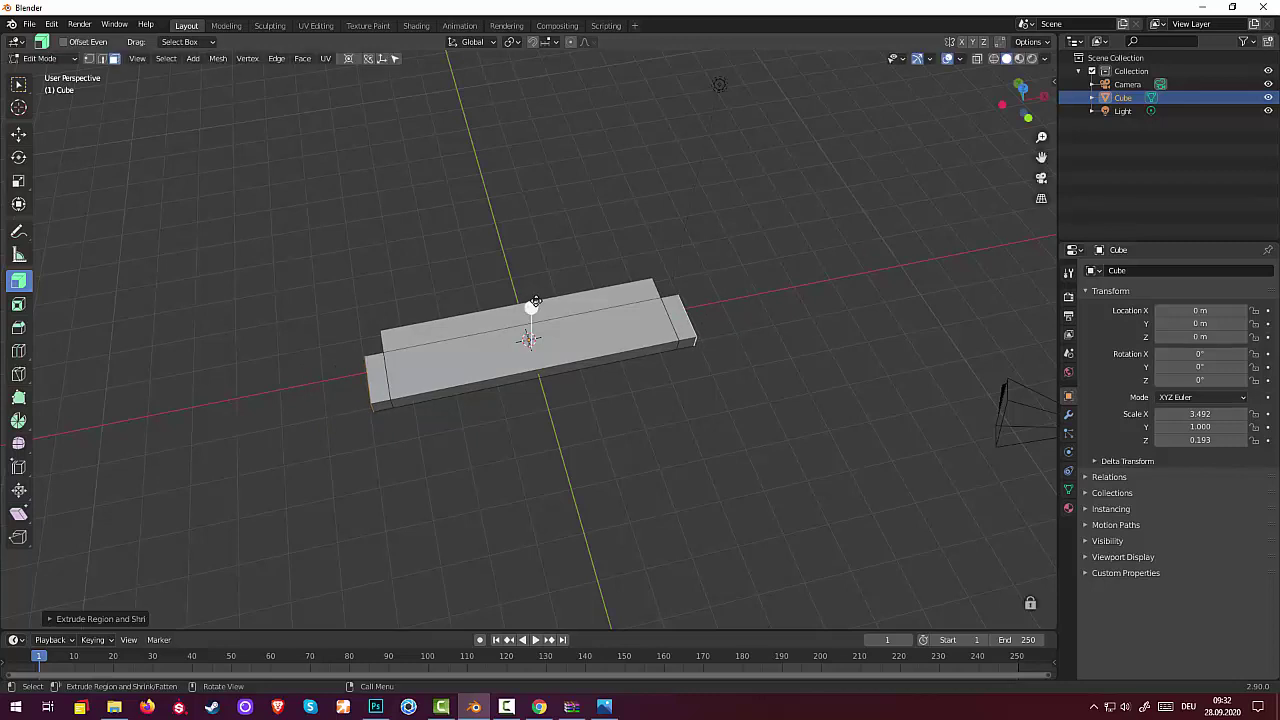
mouse_move(623, 417)
middle_down()
mouse_move(780, 371)
mouse_move(561, 428)
middle_up()
click(502, 425)
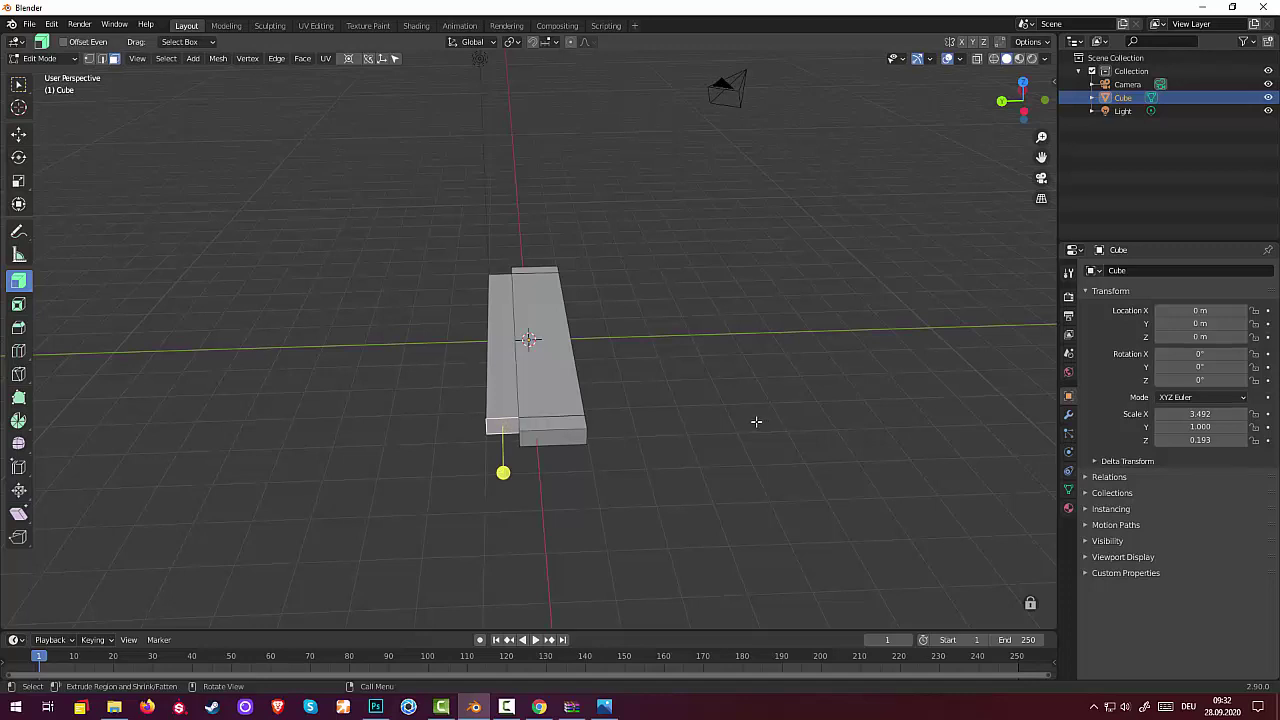
key(shift+a)
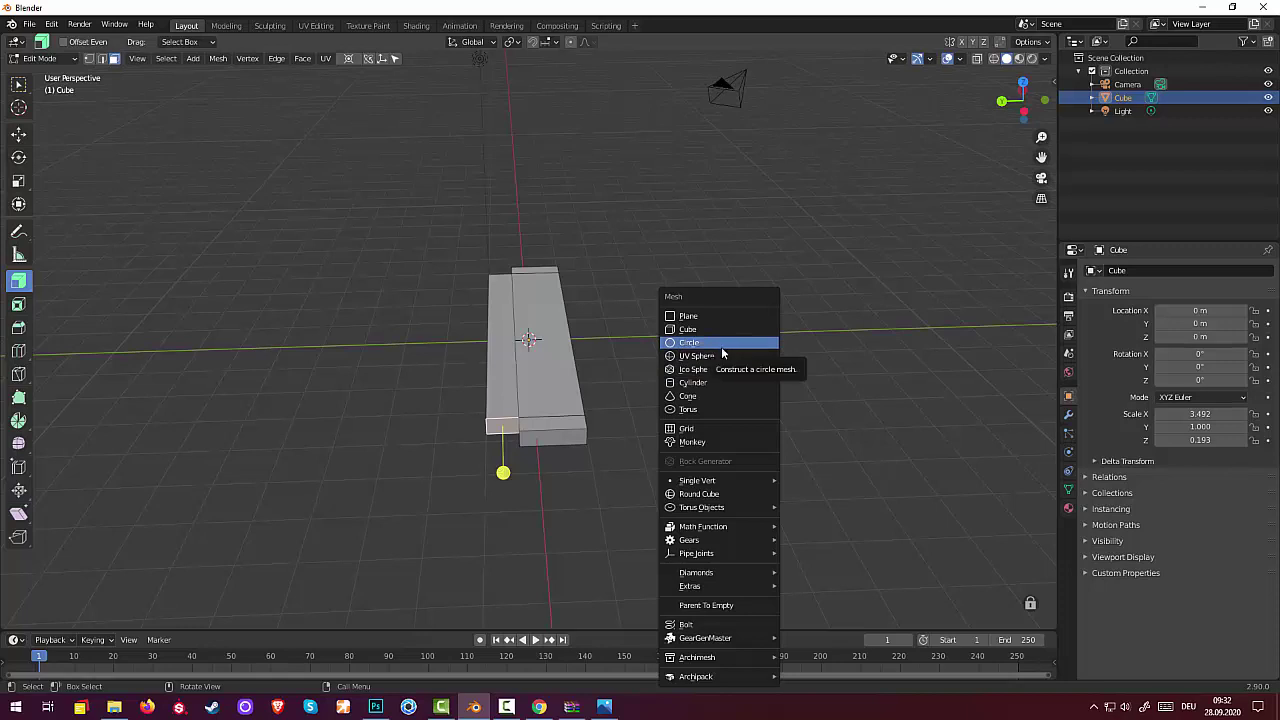
Add a cylinder, rotate it 90° about Y, and scale it down.
click(710, 382)
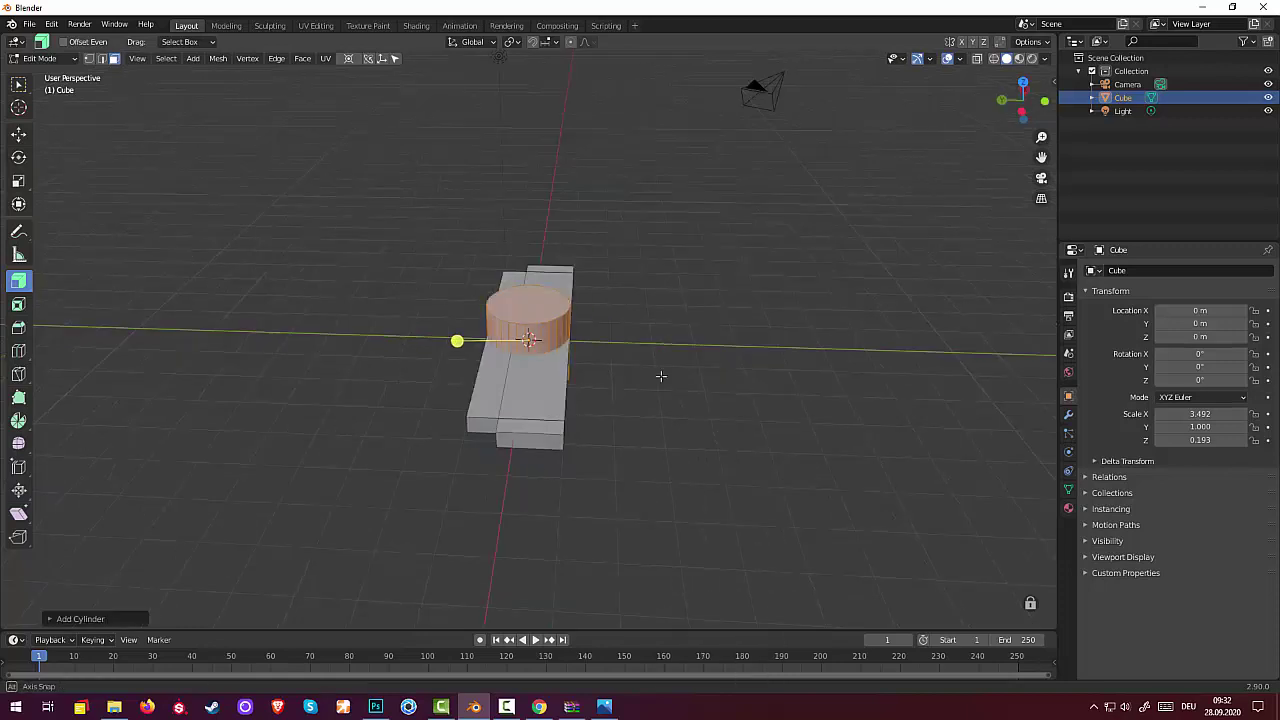
middle_drag(661, 376, 566, 359)
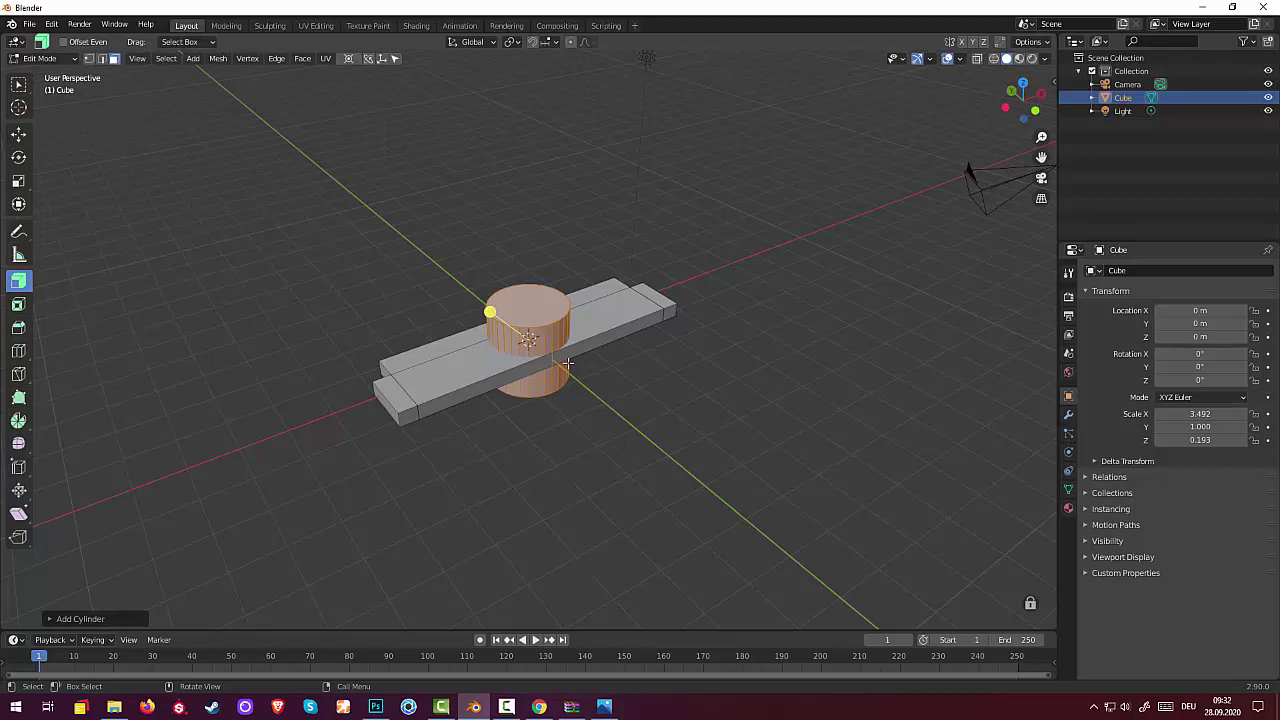
text(ry9)
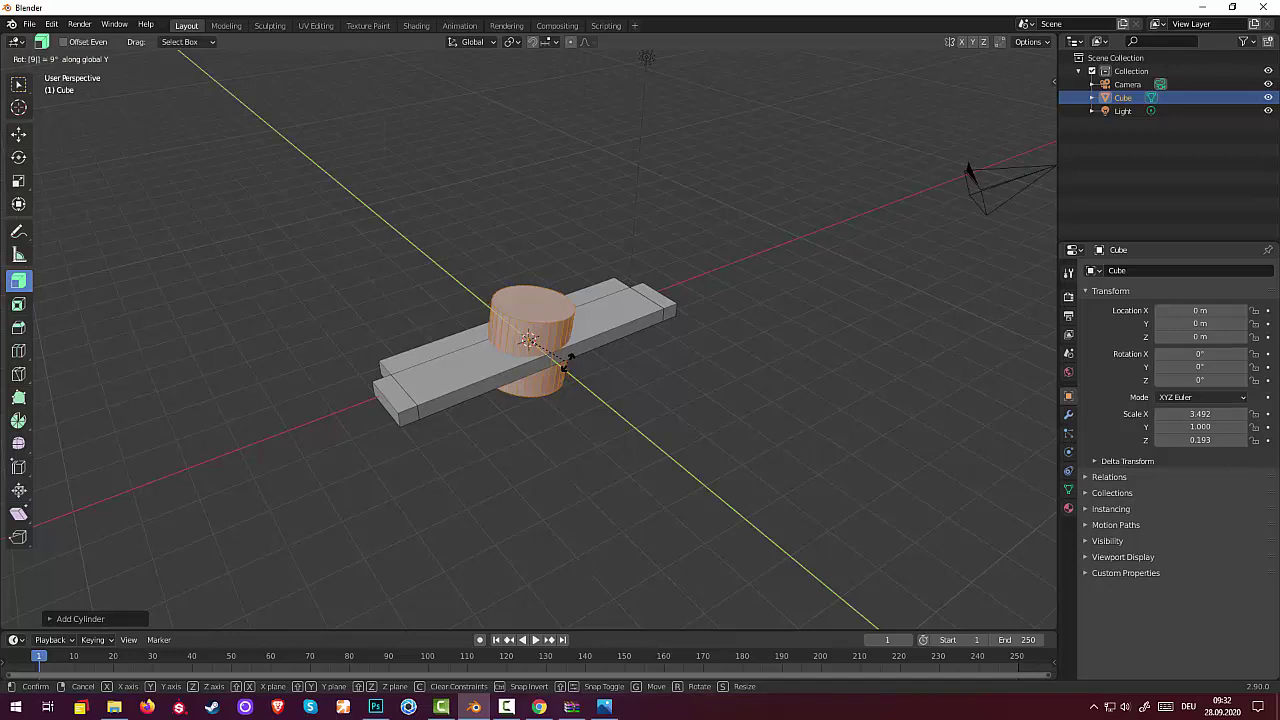
text(0)
key(Return)
mouse_move(673, 358)
middle_down()
mouse_move(806, 363)
mouse_move(803, 377)
middle_up()
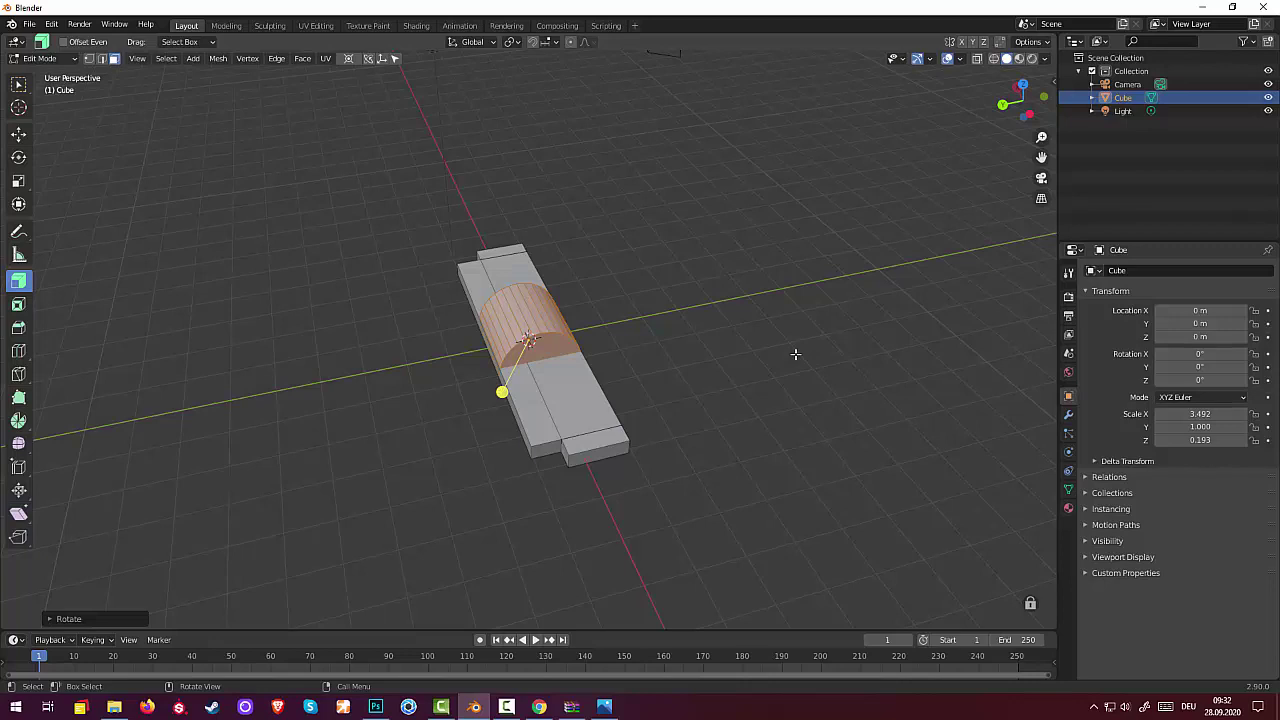
key(s)
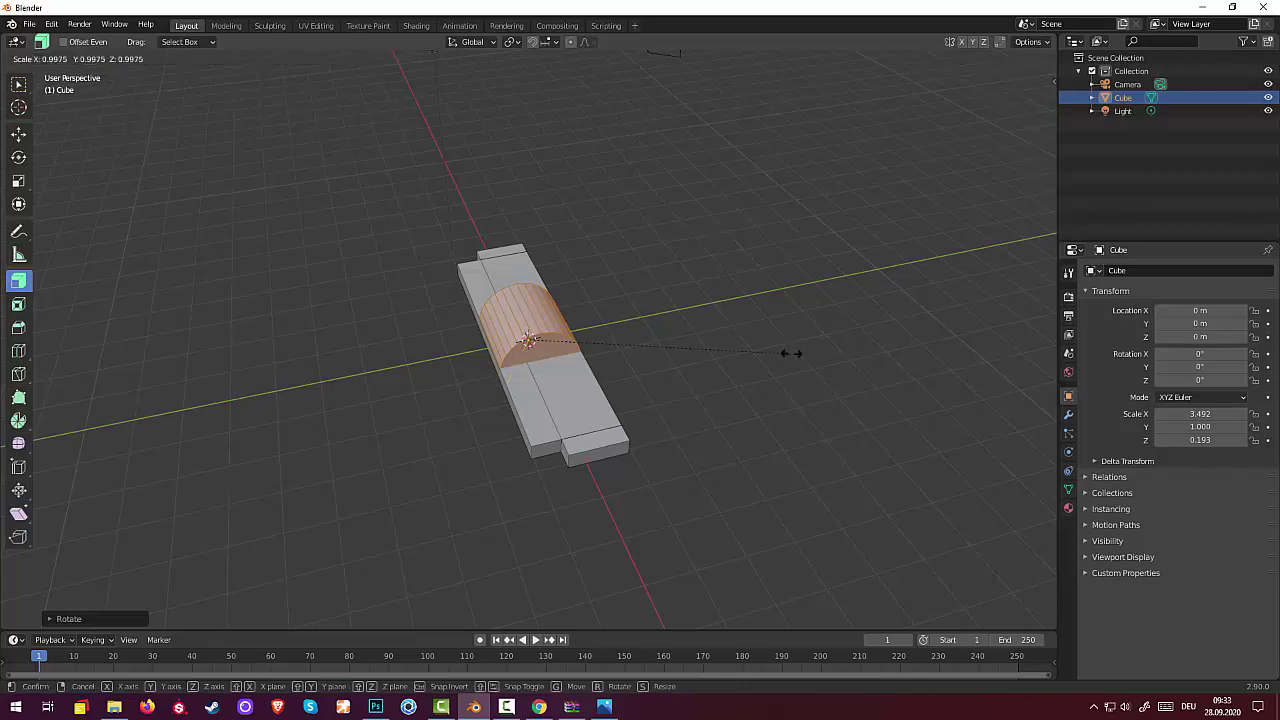
click(559, 352)
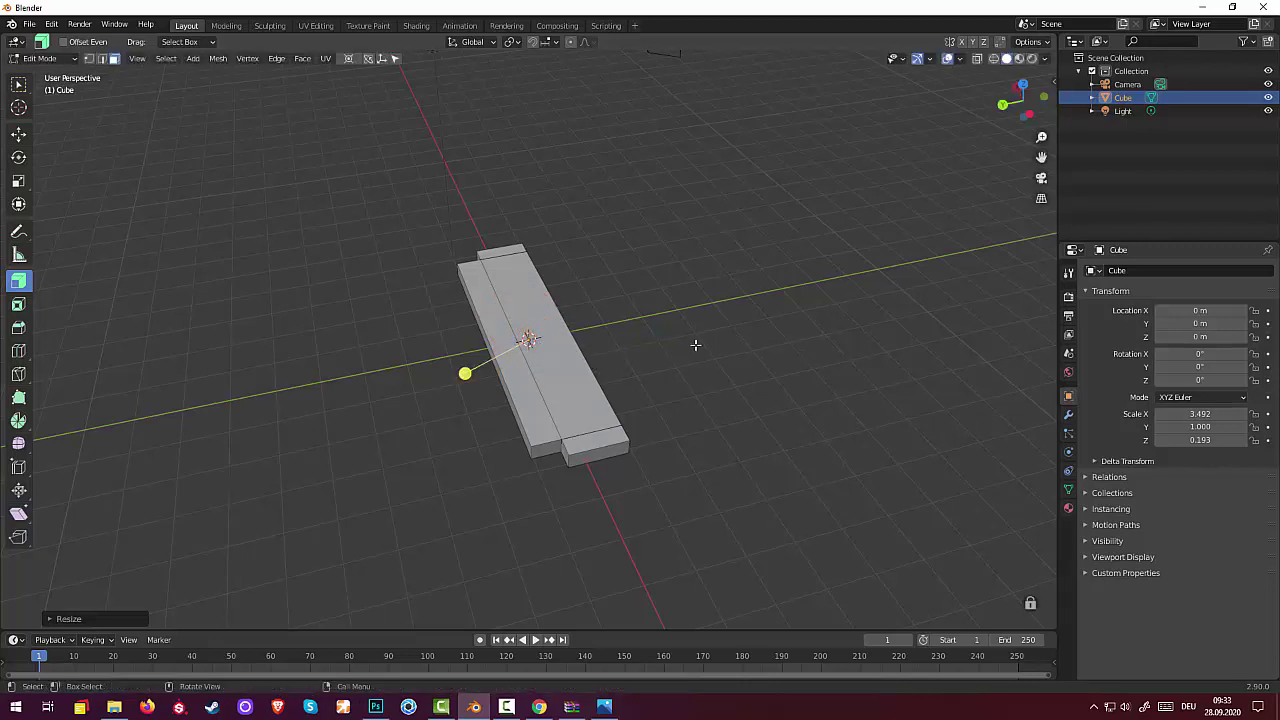
Stretch the hull along the X axis and enter Edit Mode.
mouse_move(694, 343)
middle_down()
mouse_move(714, 346)
mouse_move(729, 403)
mouse_move(662, 399)
mouse_move(530, 340)
middle_up()
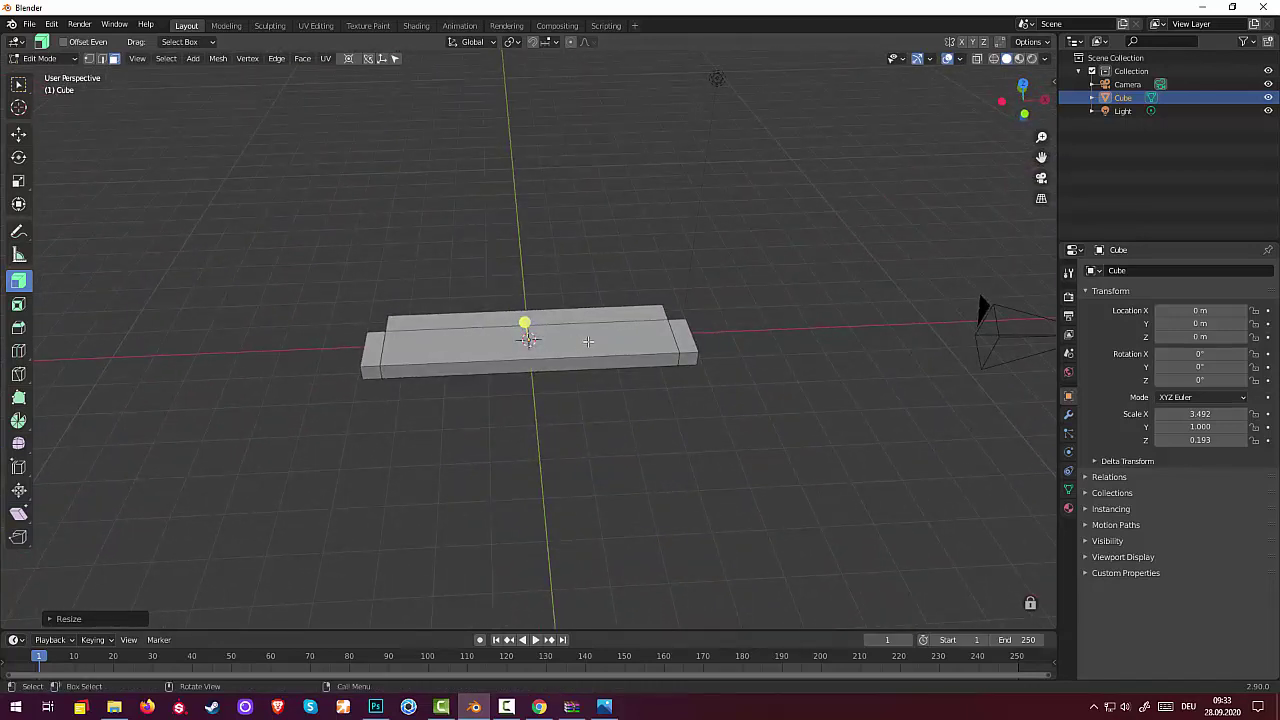
key(s)
key(x)
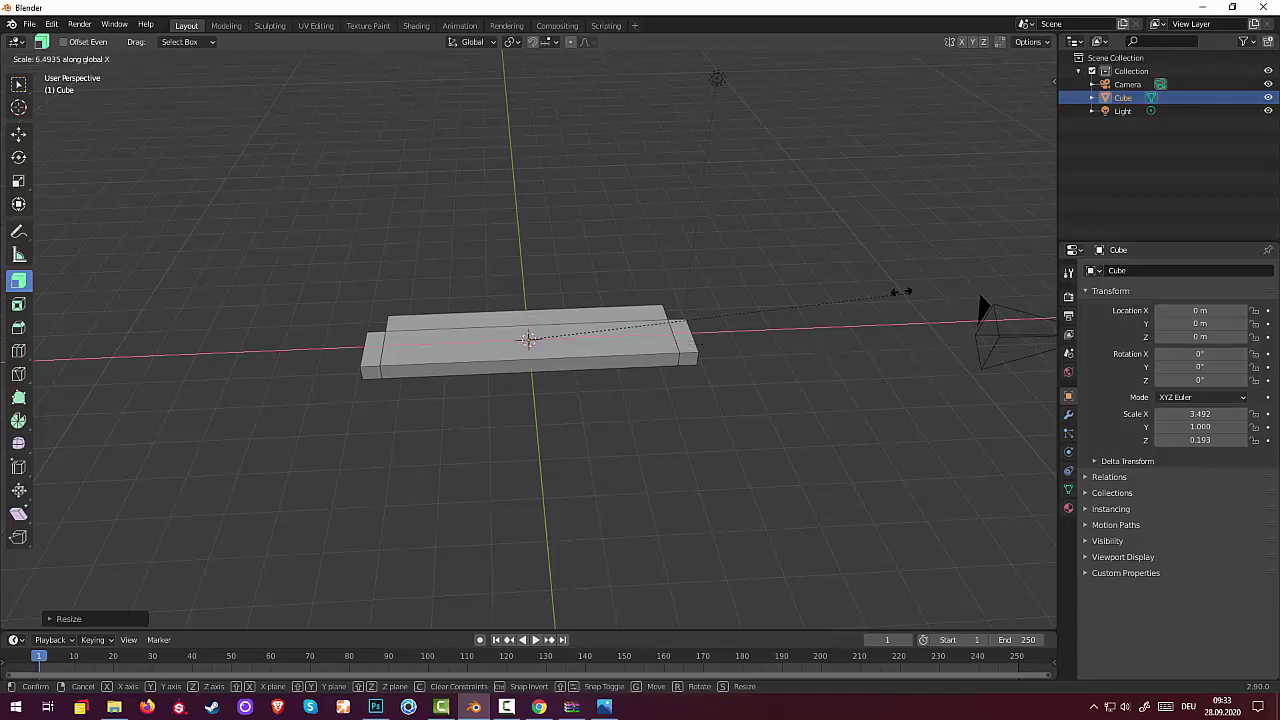
click(623, 345)
key(Tab)
mouse_move(628, 357)
middle_down()
mouse_move(861, 263)
mouse_move(886, 337)
mouse_move(843, 383)
middle_up()
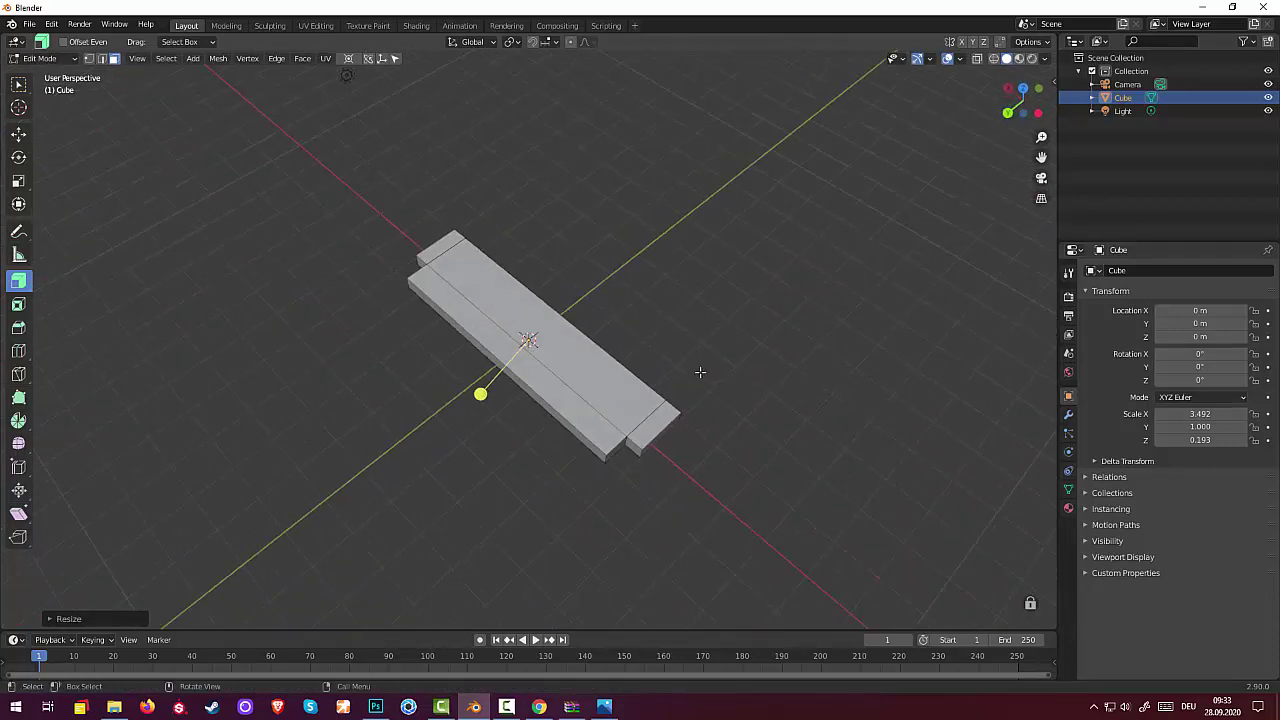
Resize the cylinder evenly, then stretch it along X into a rod past both hull ends.
key(s)
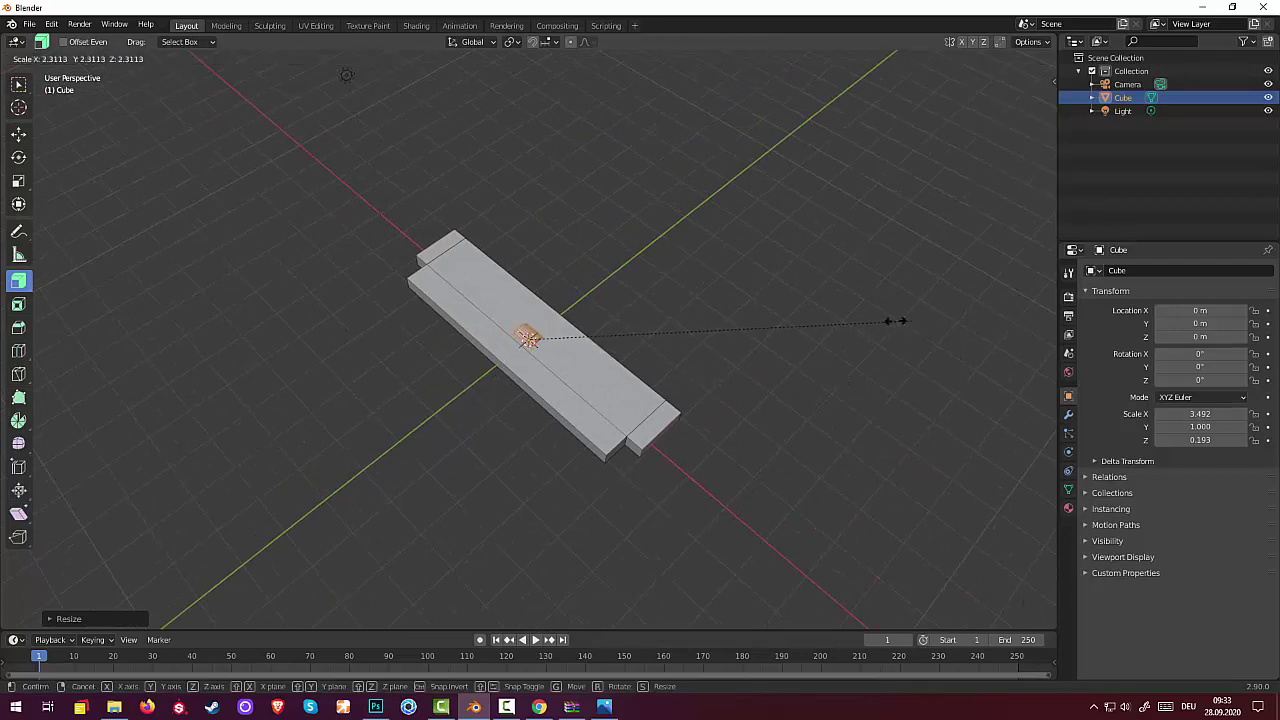
click(875, 327)
mouse_move(871, 329)
middle_down()
mouse_move(894, 351)
mouse_move(838, 364)
middle_up()
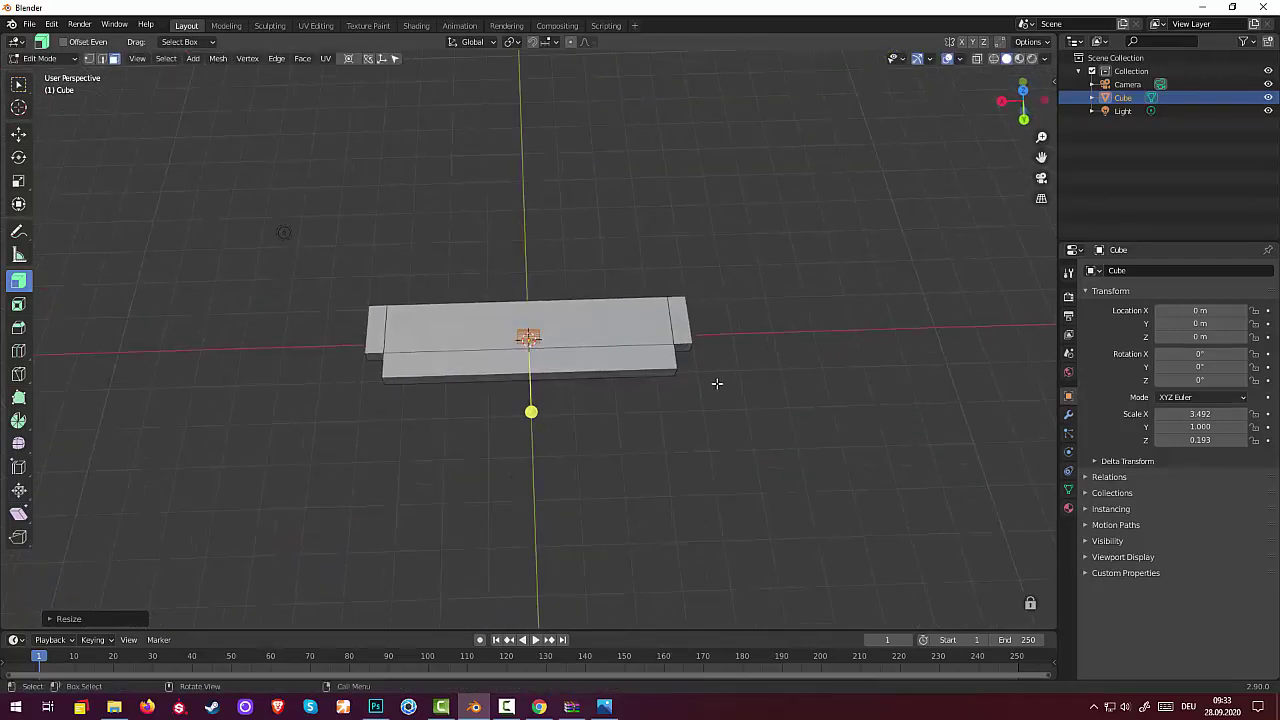
key(s)
key(x)
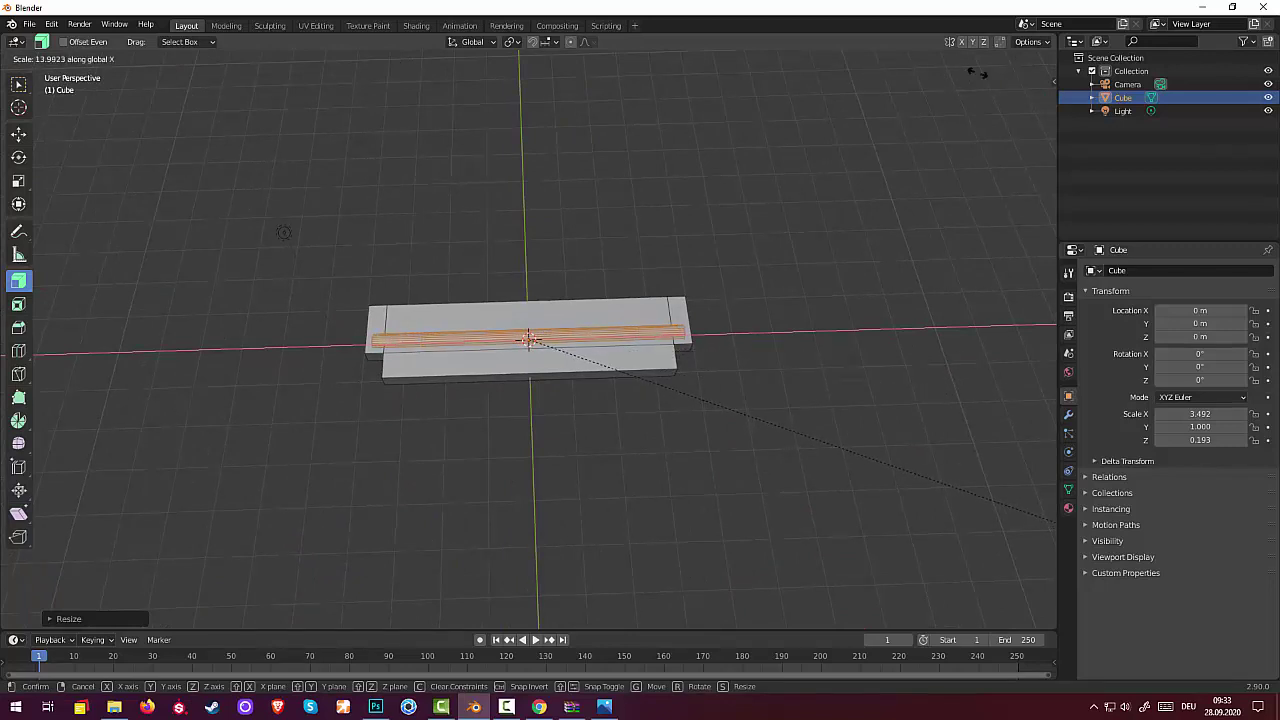
click(243, 68)
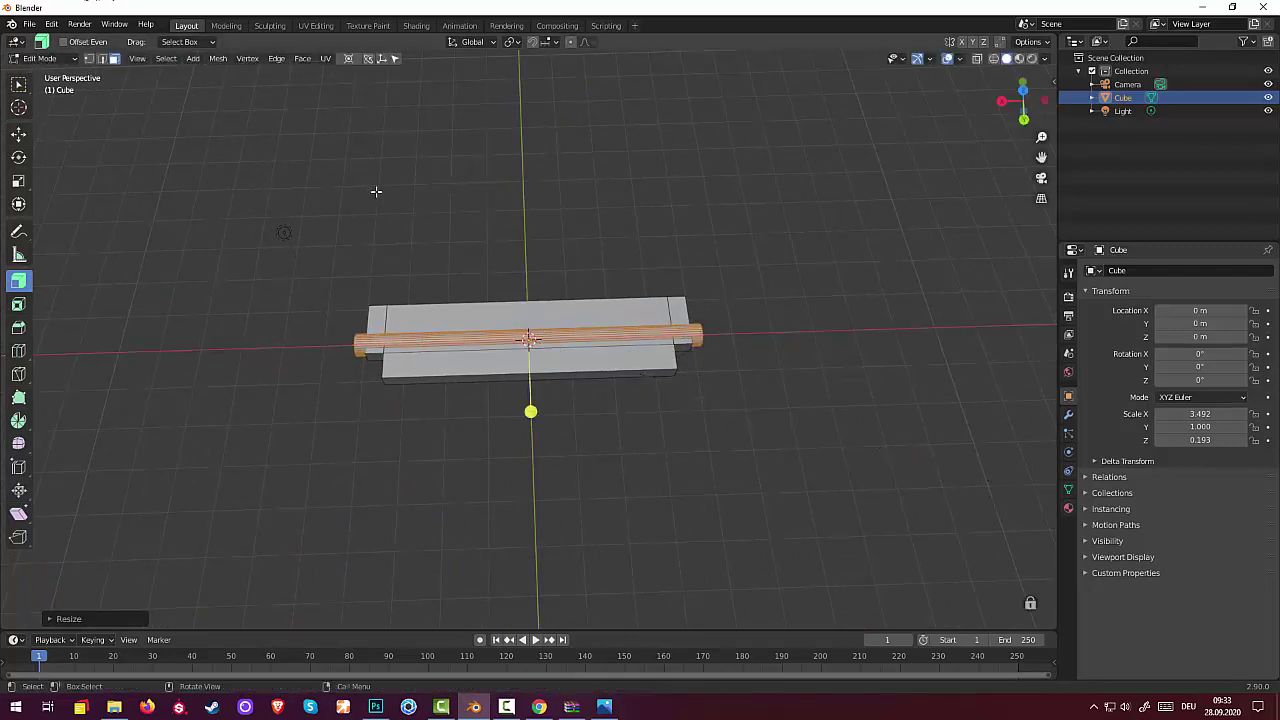
mouse_move(374, 192)
middle_down()
mouse_move(151, 171)
mouse_move(212, 133)
middle_up()
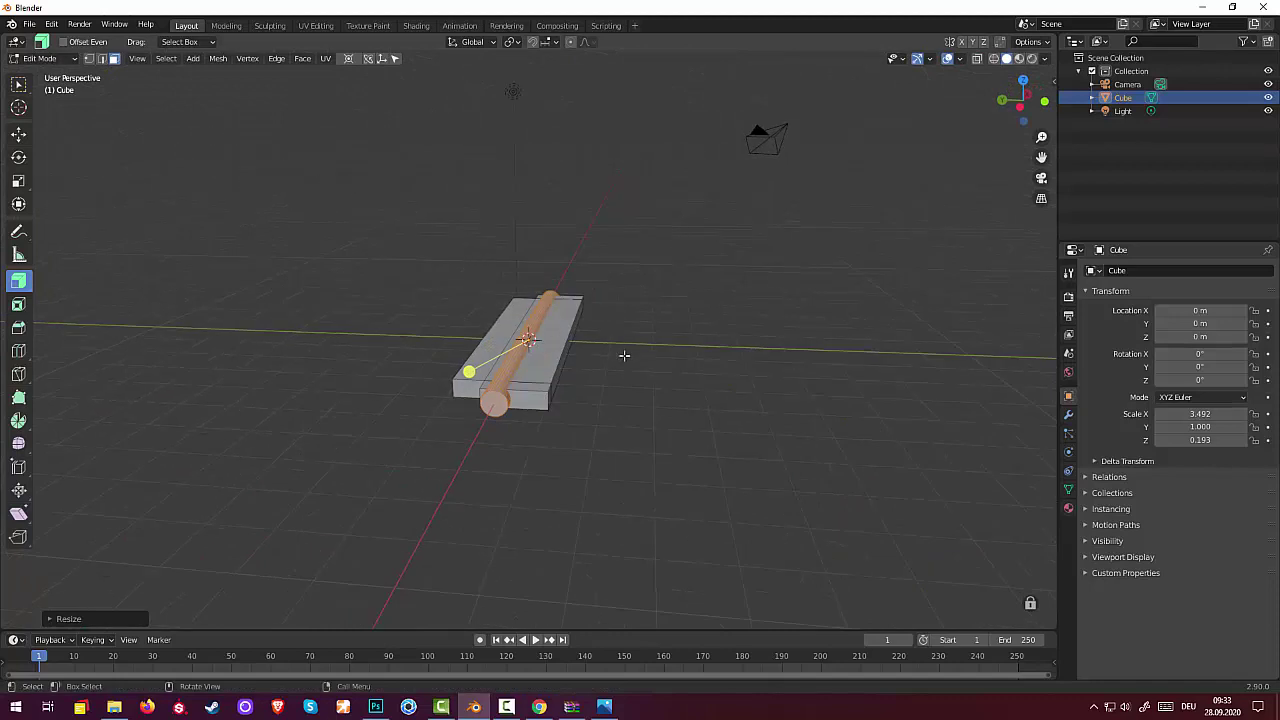
Switch the active selection tool to Tweak.
click(18, 86)
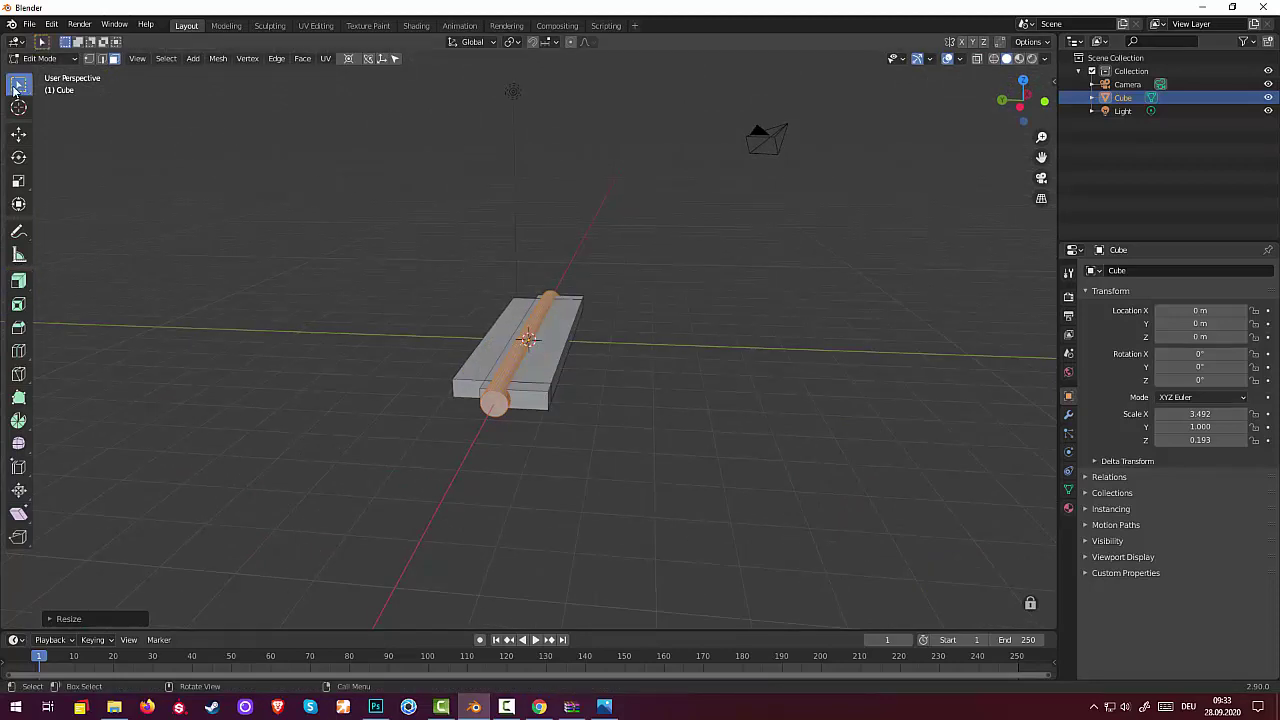
click(16, 88)
click(70, 89)
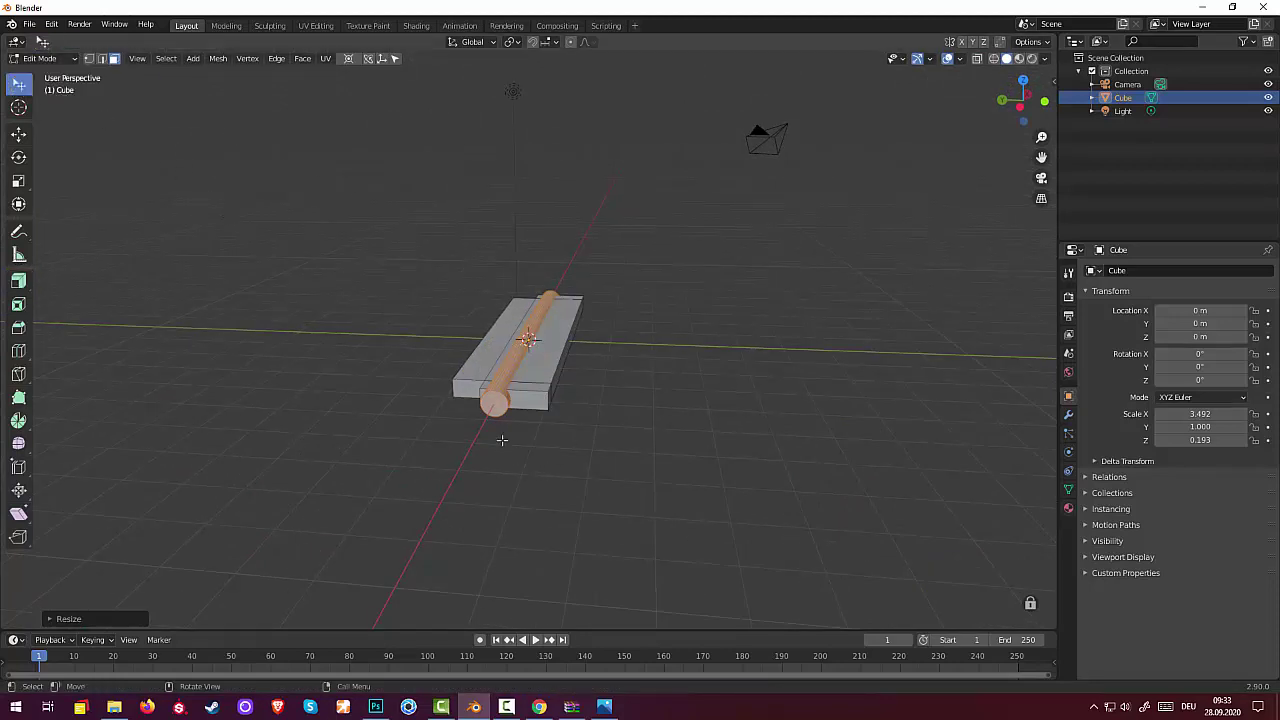
middle_drag(654, 400, 659, 393)
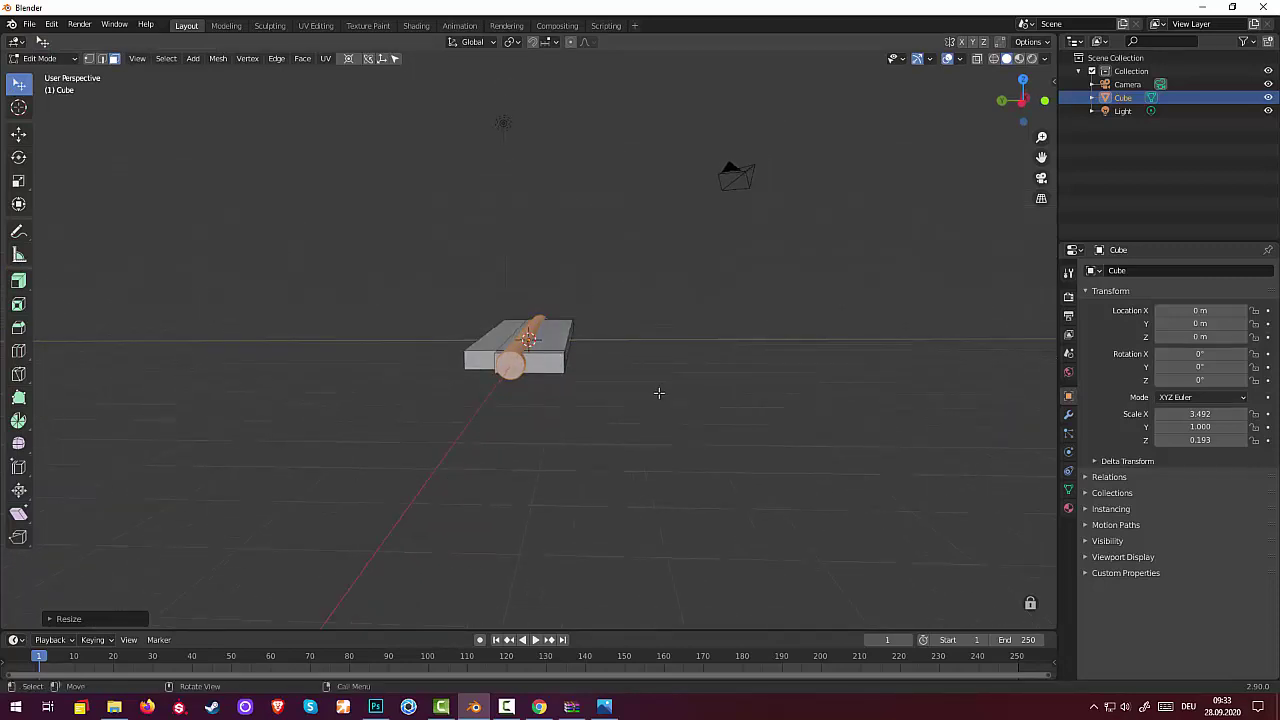
From the side view, scale the rod up and narrow it along Y into a thicker, shallow oval.
key(KP_1)
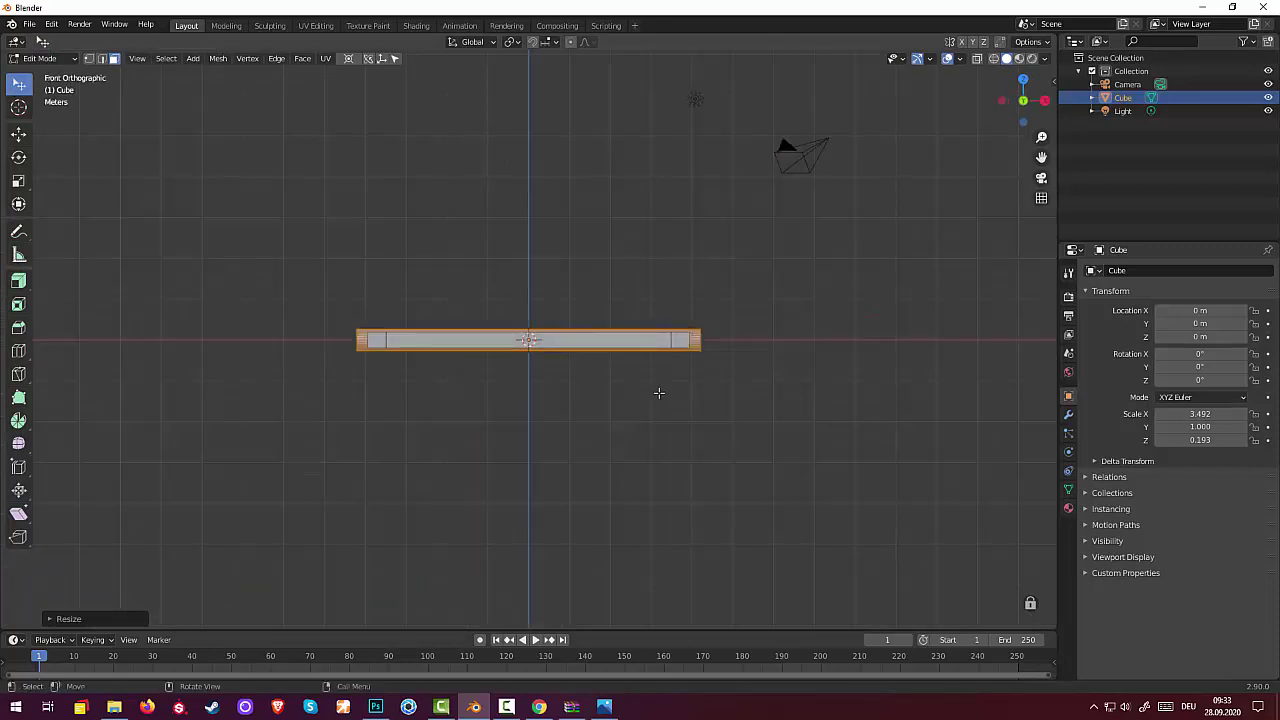
key(KP_3)
scroll(656, 380, up, 3)
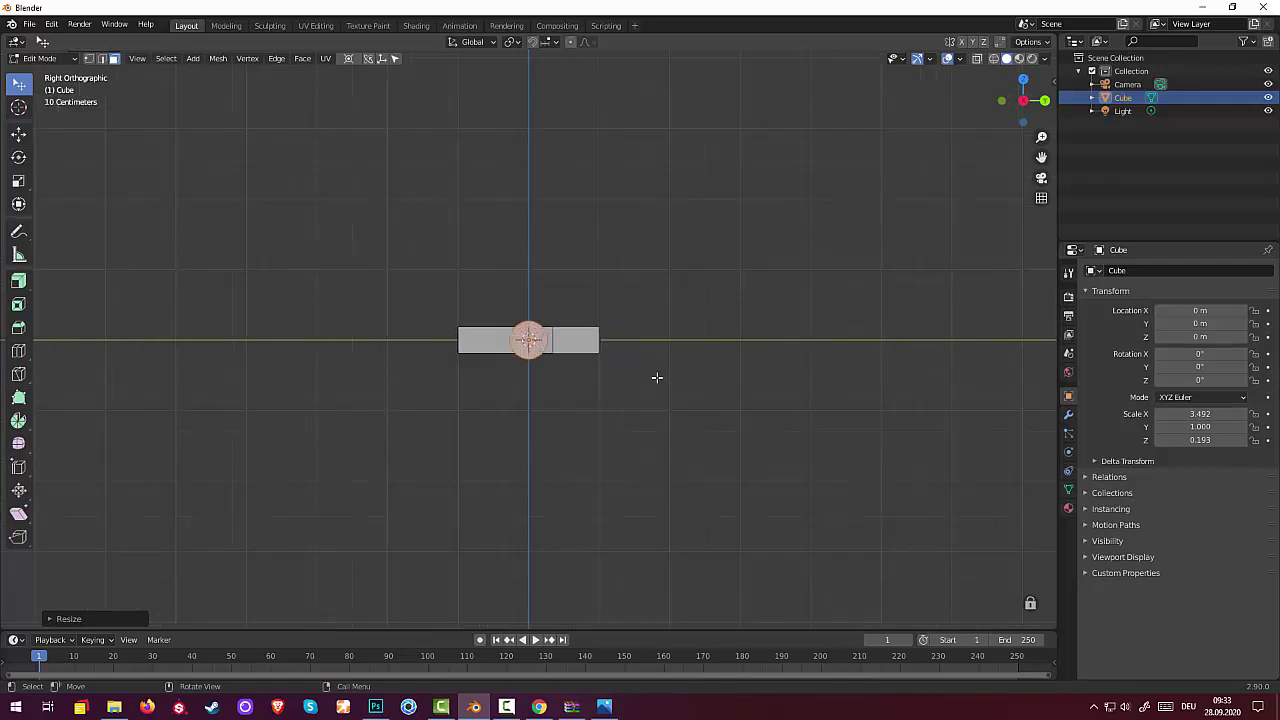
scroll(656, 376, up, 3)
key(s)
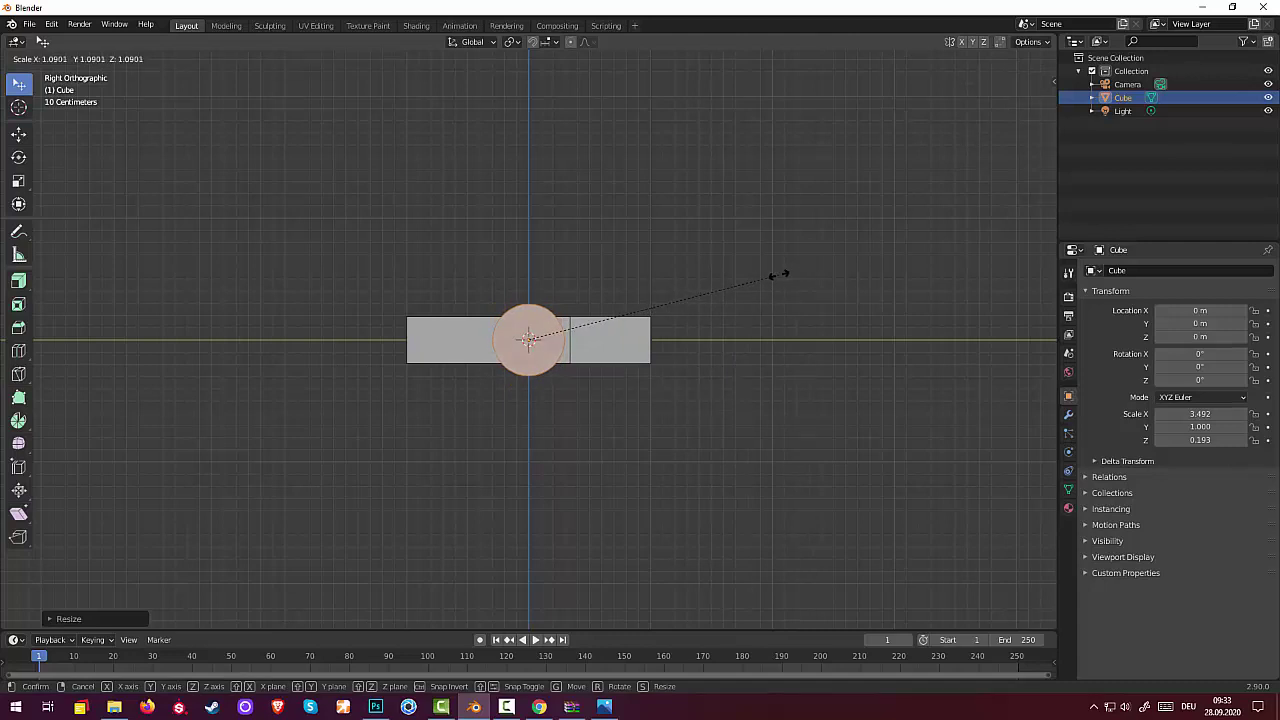
key(y)
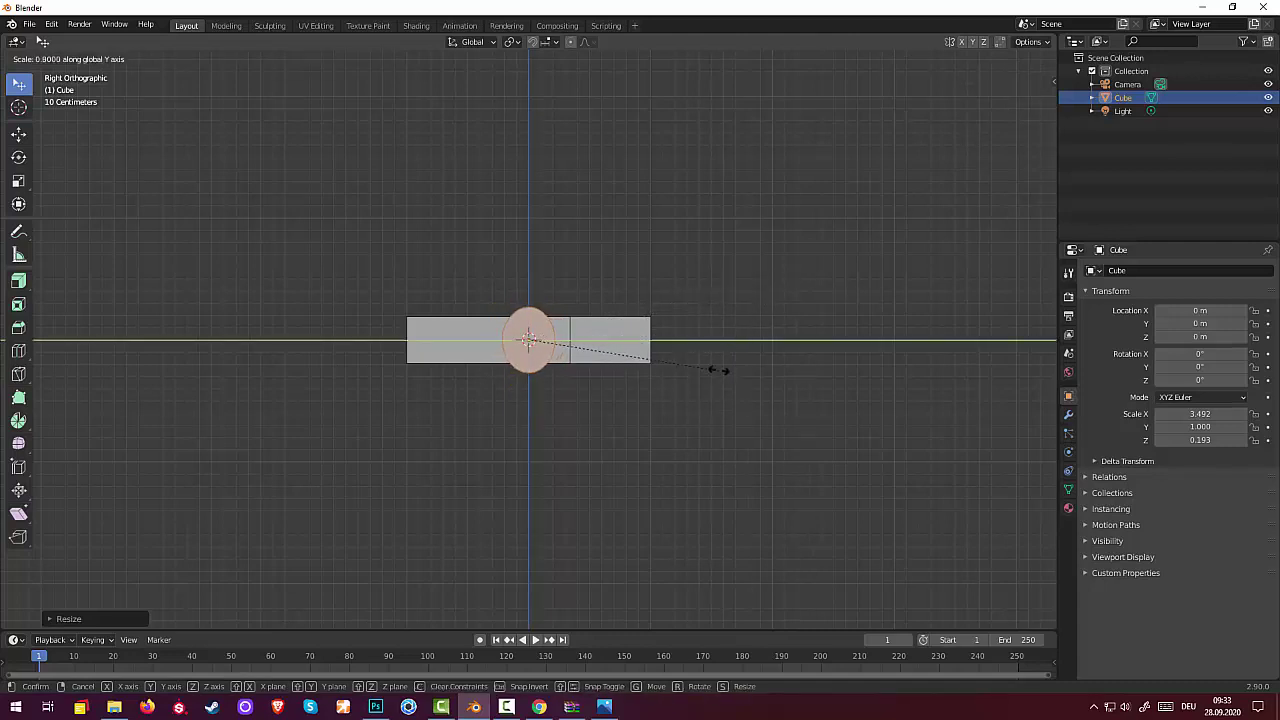
click(738, 344)
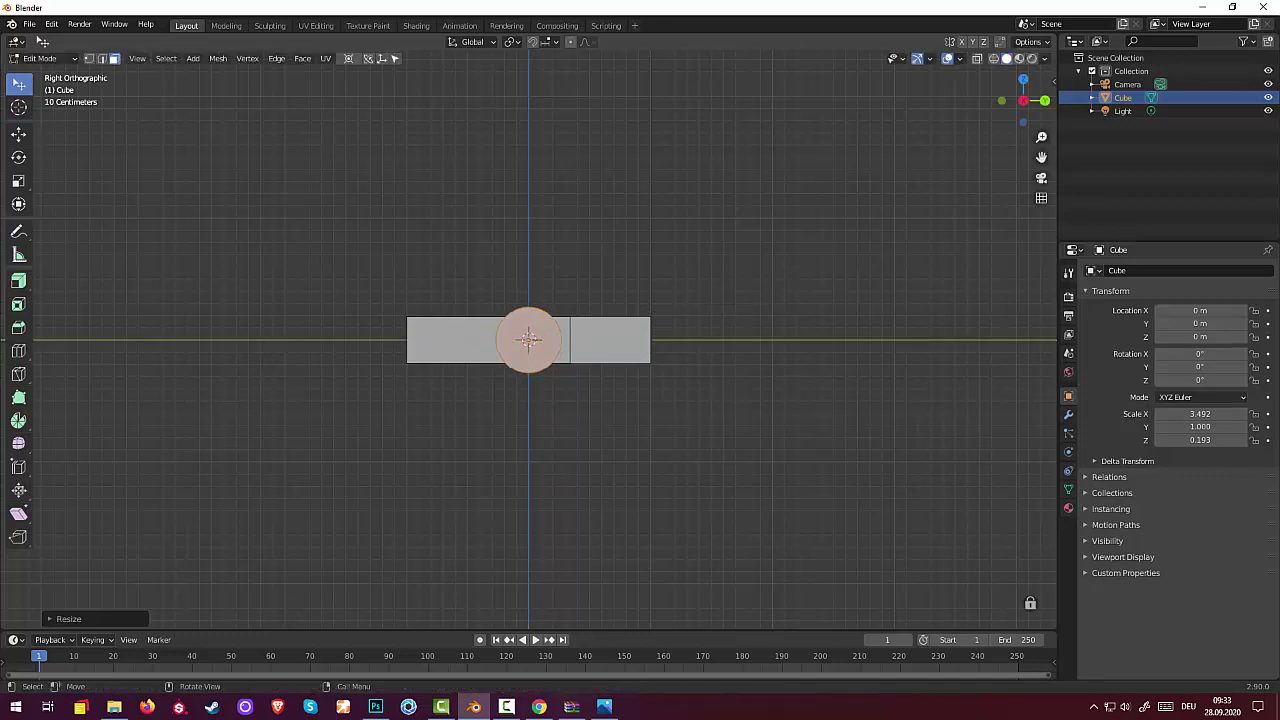
mouse_move(738, 344)
middle_down()
mouse_move(760, 400)
mouse_move(759, 361)
middle_up()
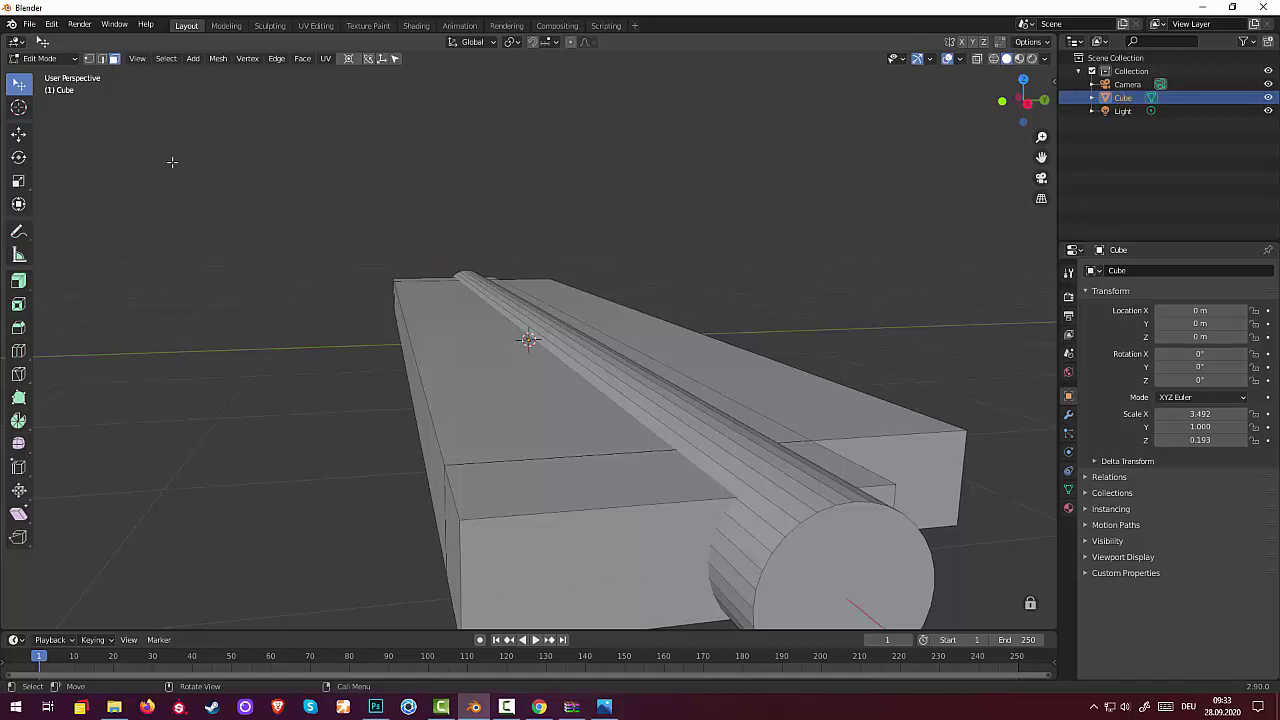
Separate the selected piece from the hull mesh by selection into its own object.
click(45, 58)
click(45, 58)
click(40, 72)
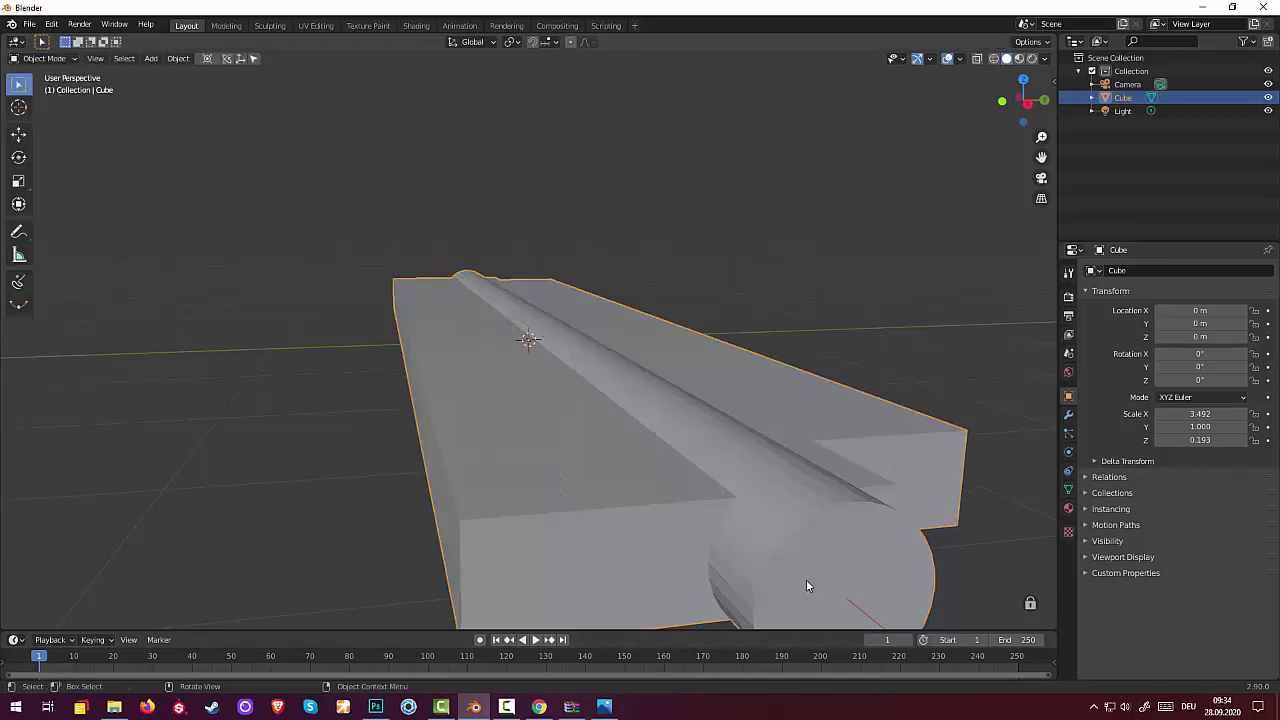
key(Tab)
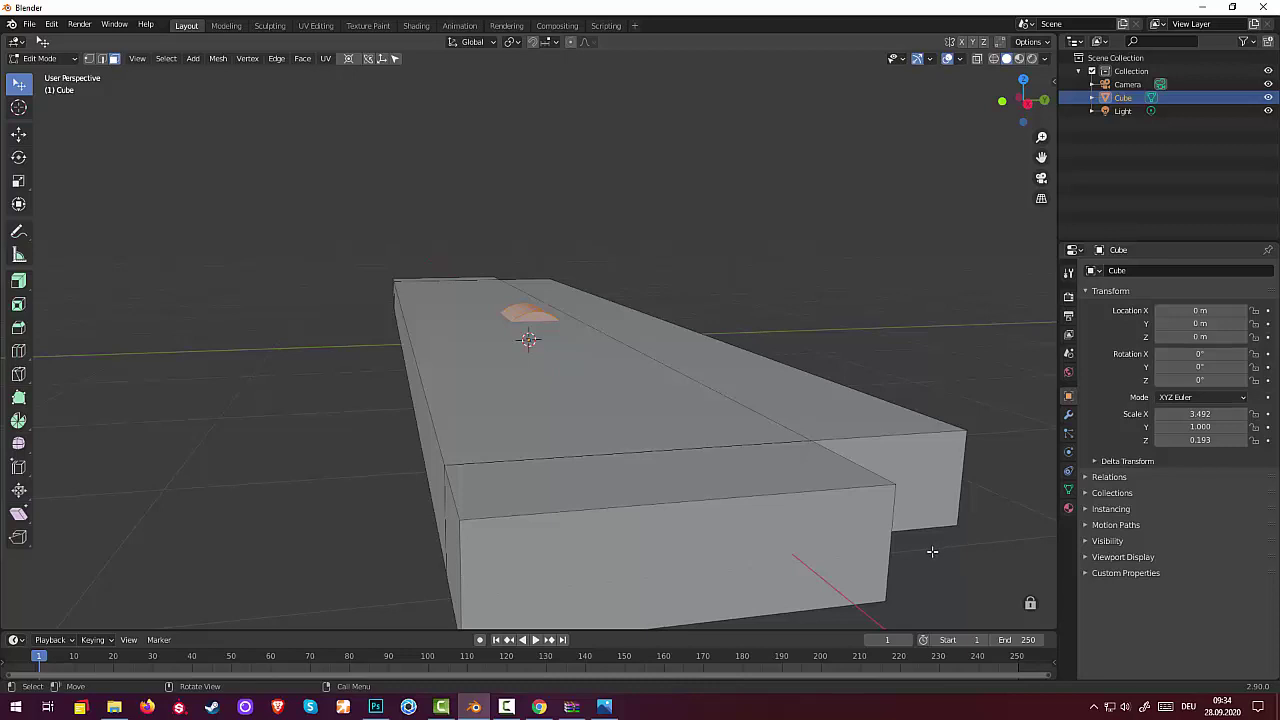
key(p)
click(926, 552)
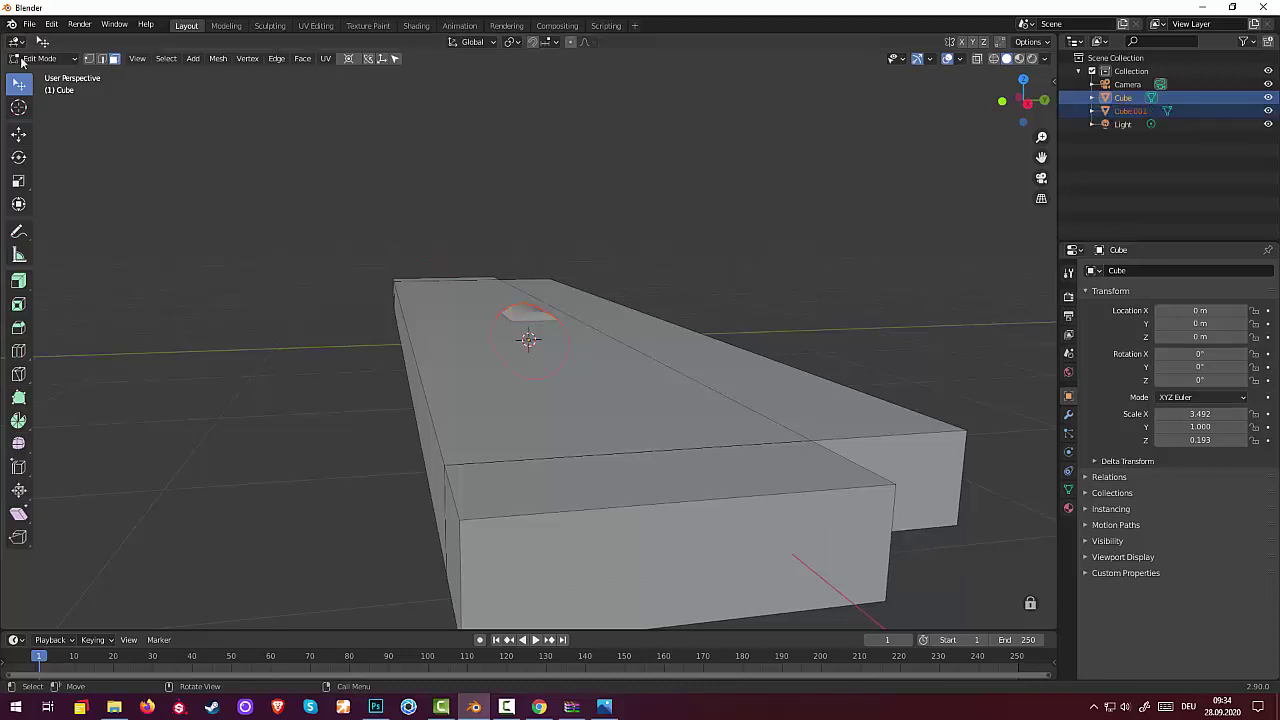
Return to Object Mode and select the separated small block Cube.001.
click(50, 58)
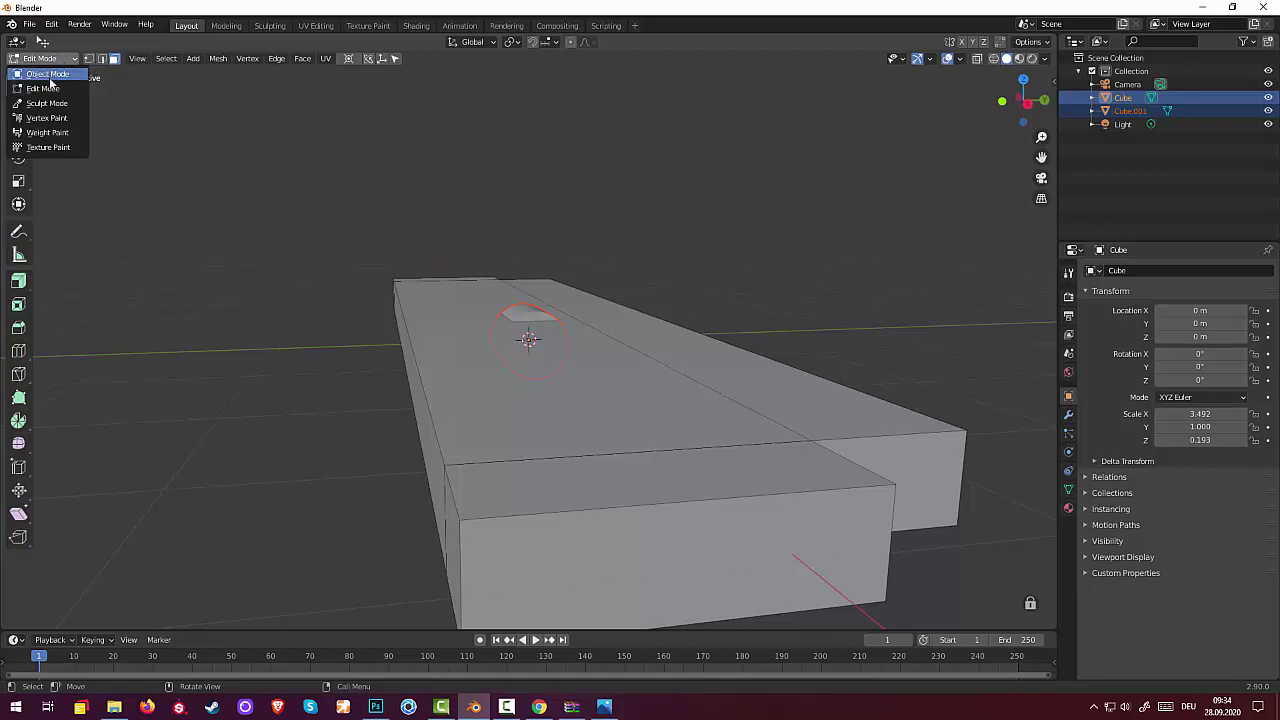
click(44, 88)
middle_drag(580, 357, 703, 418)
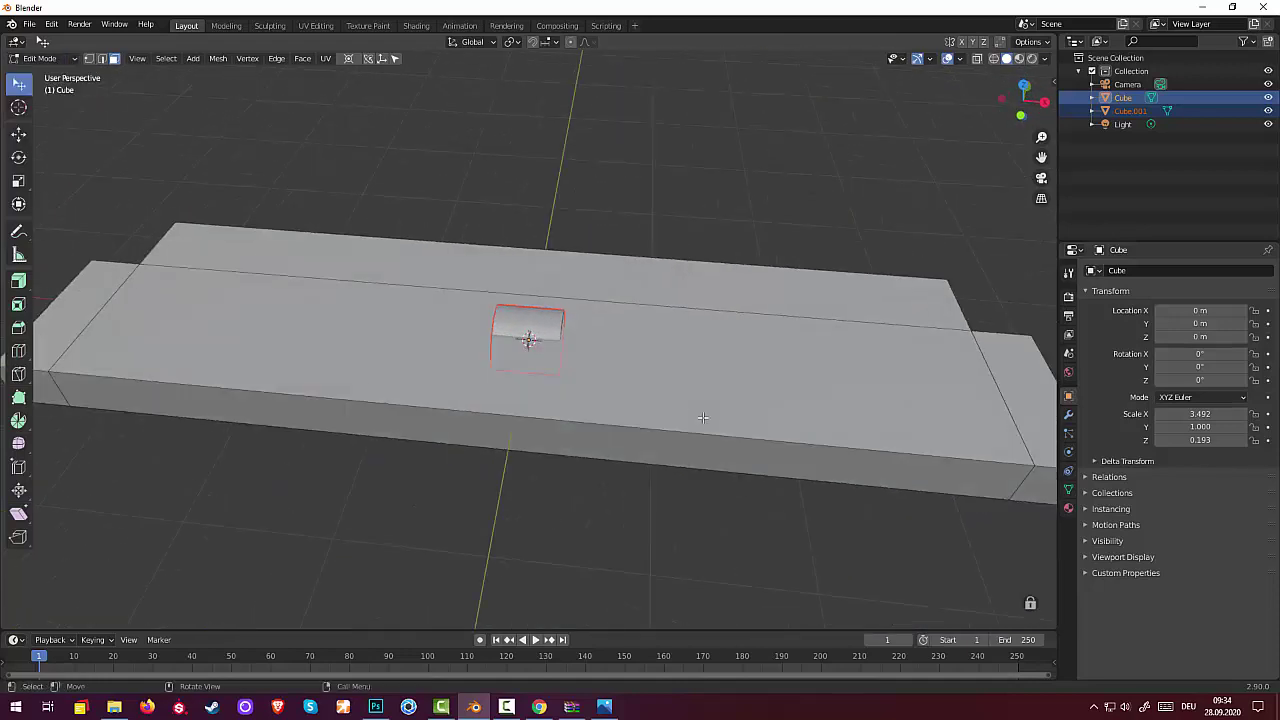
click(543, 324)
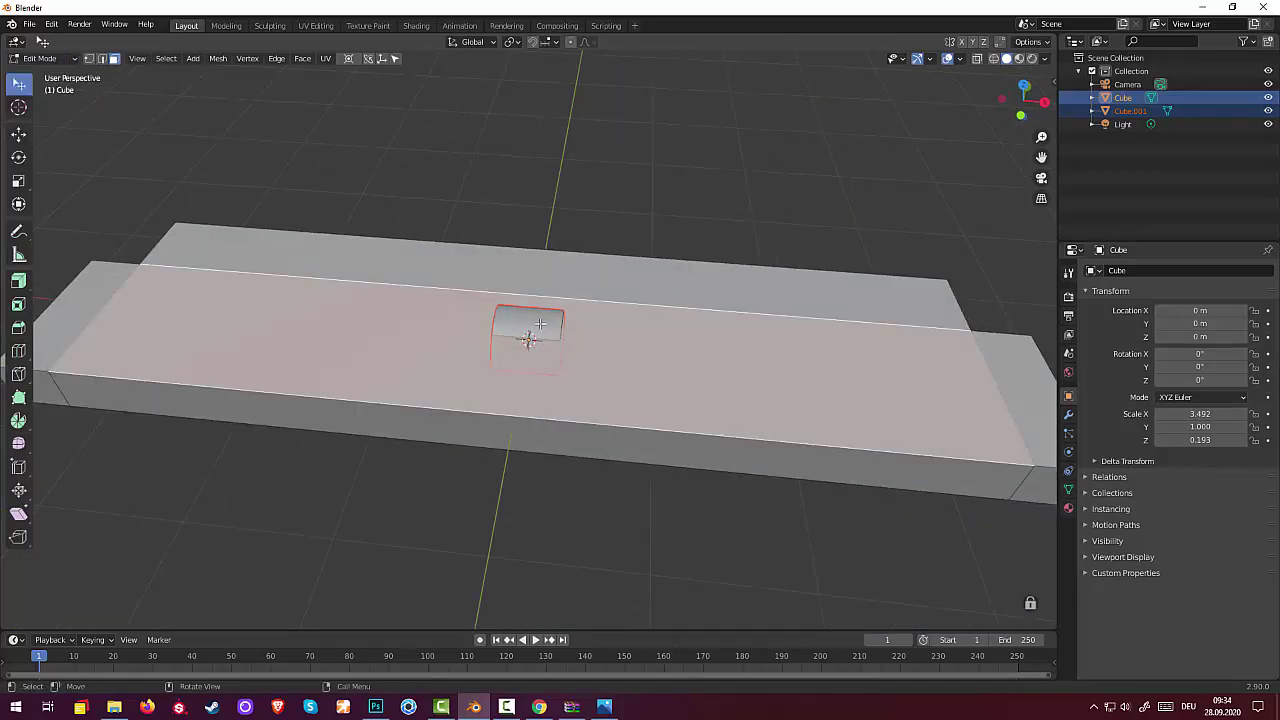
click(44, 58)
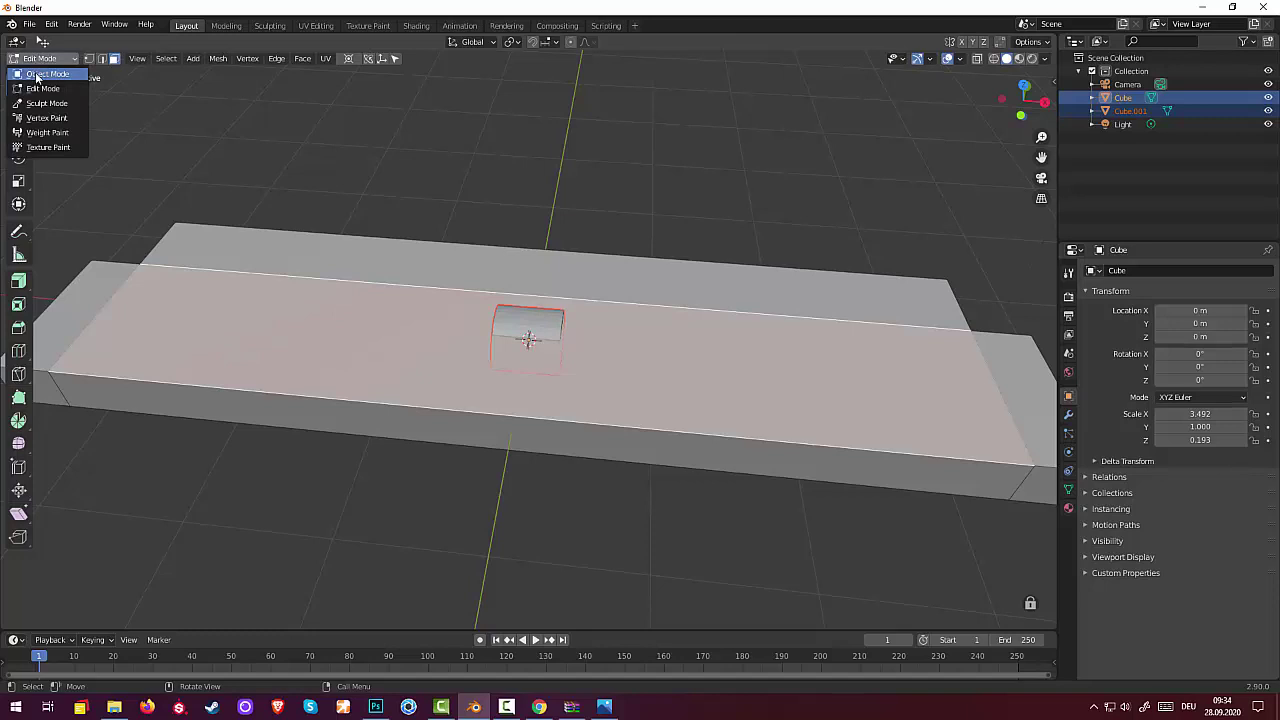
click(37, 74)
click(541, 334)
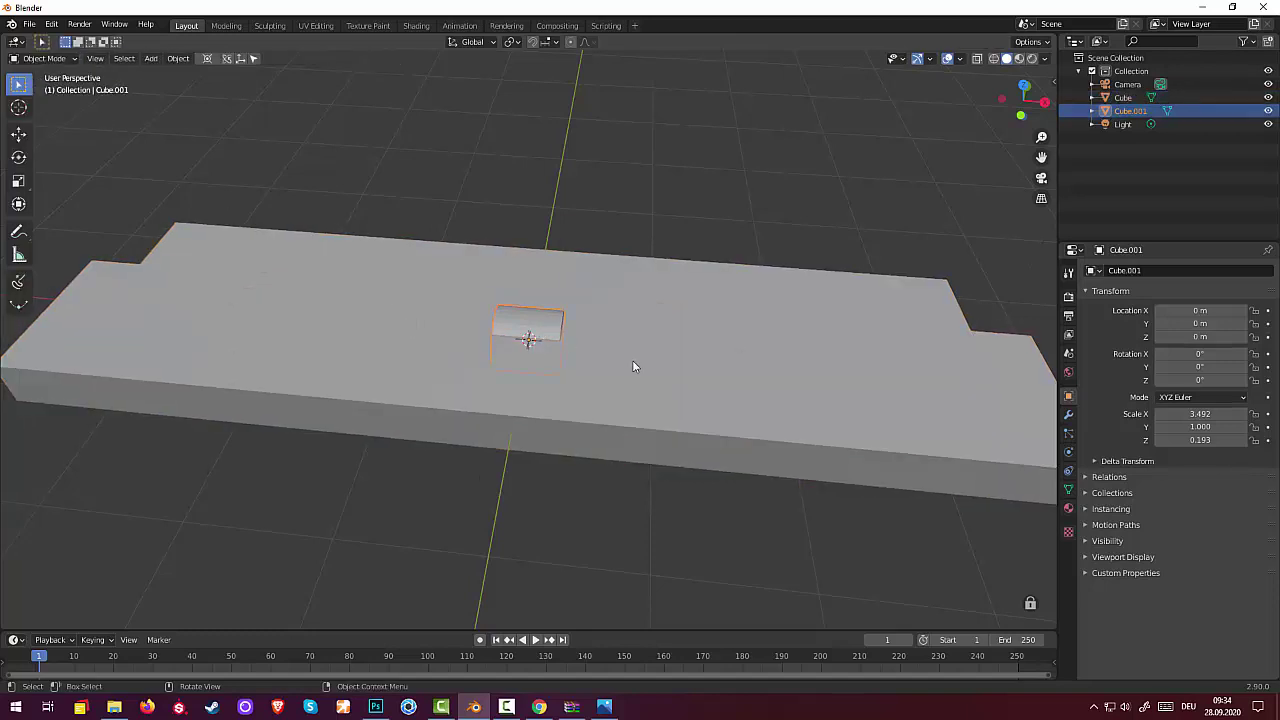
Move the small block along Y toward the hull's back edge.
scroll(630, 386, down, 3)
mouse_move(630, 386)
middle_down()
mouse_move(654, 434)
mouse_move(612, 410)
mouse_move(608, 374)
mouse_move(583, 374)
mouse_move(611, 423)
mouse_move(636, 421)
mouse_move(632, 437)
mouse_move(632, 414)
mouse_move(614, 405)
middle_up()
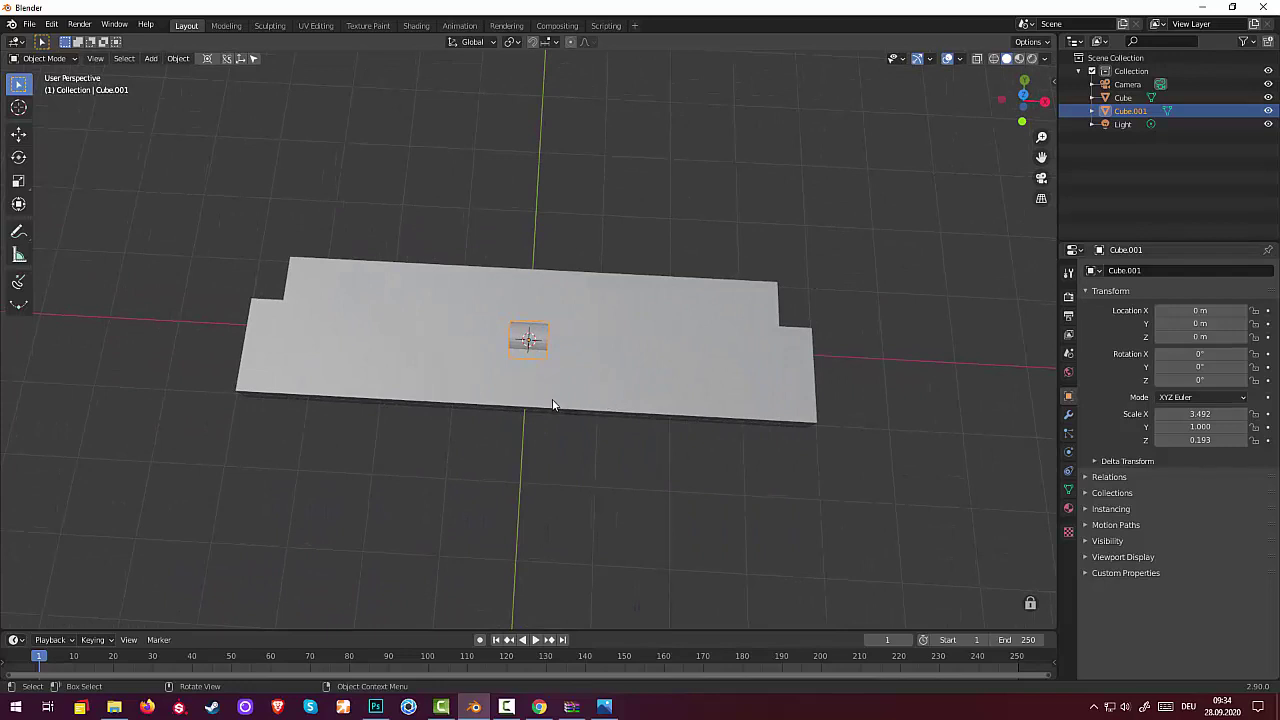
key(g)
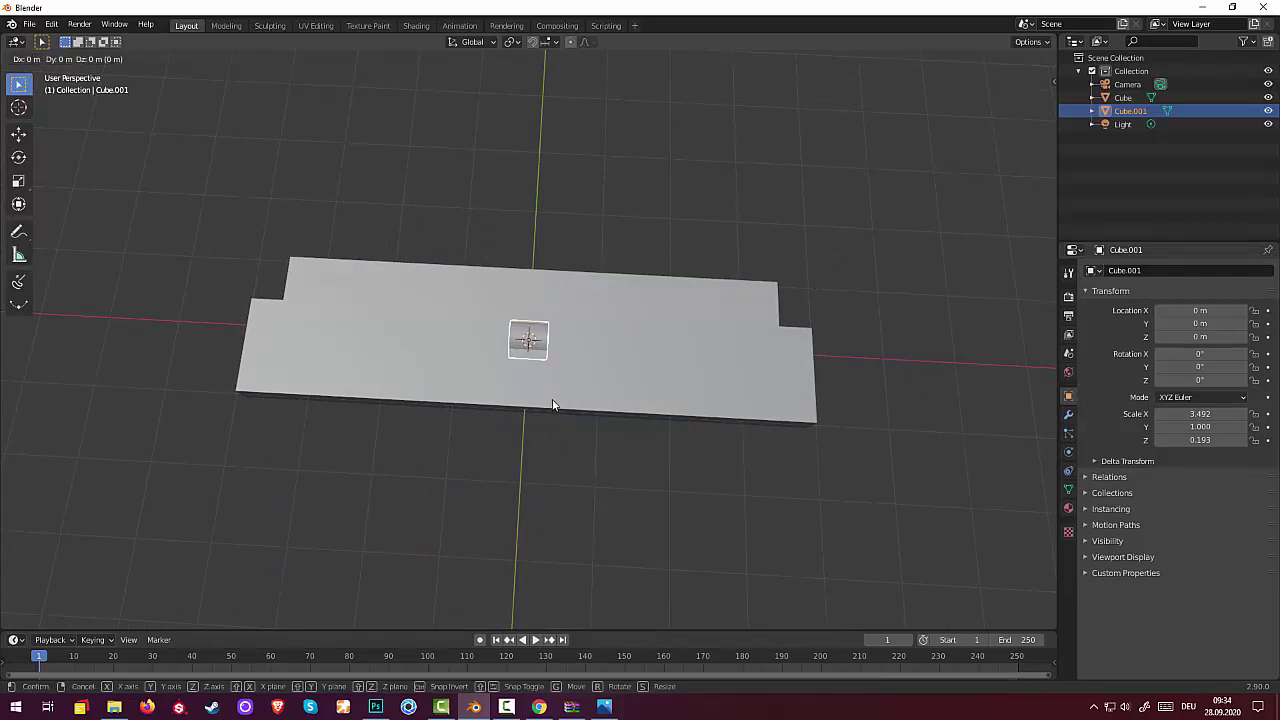
key(y)
click(541, 346)
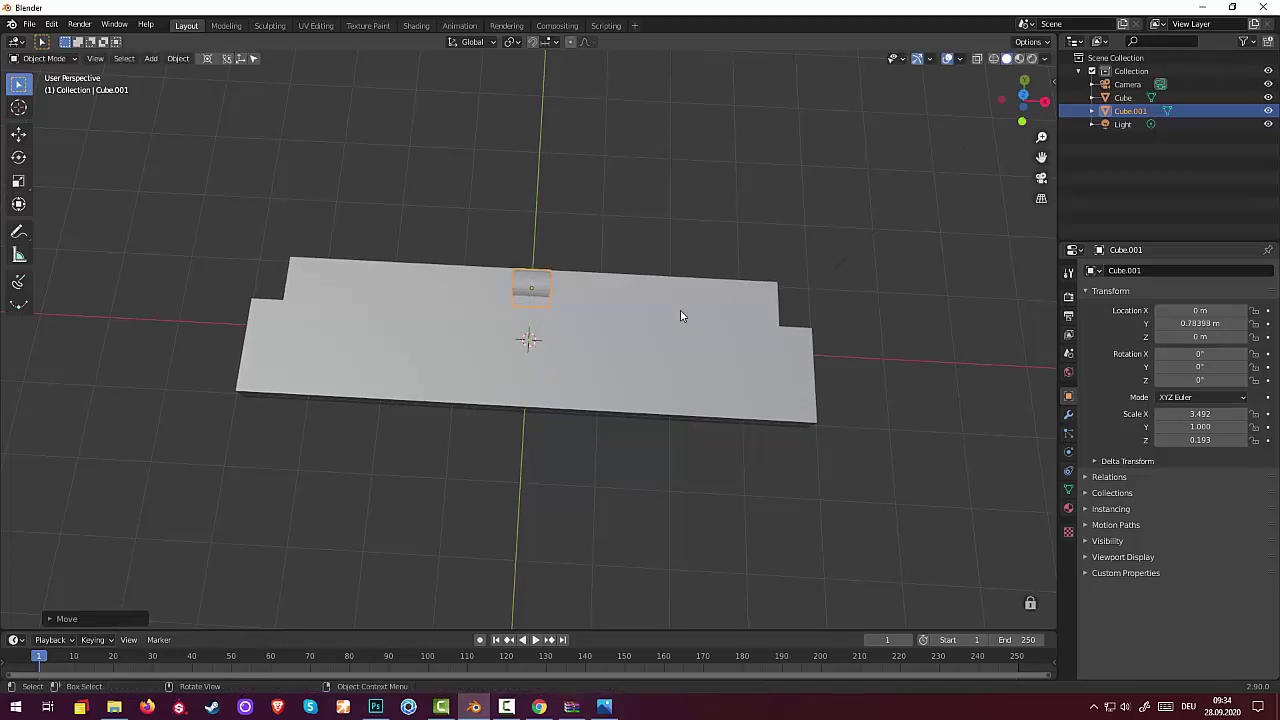
Resize the block, then stretch it along X into a 54.134 × 0.701 × 0.136 rod.
key(s)
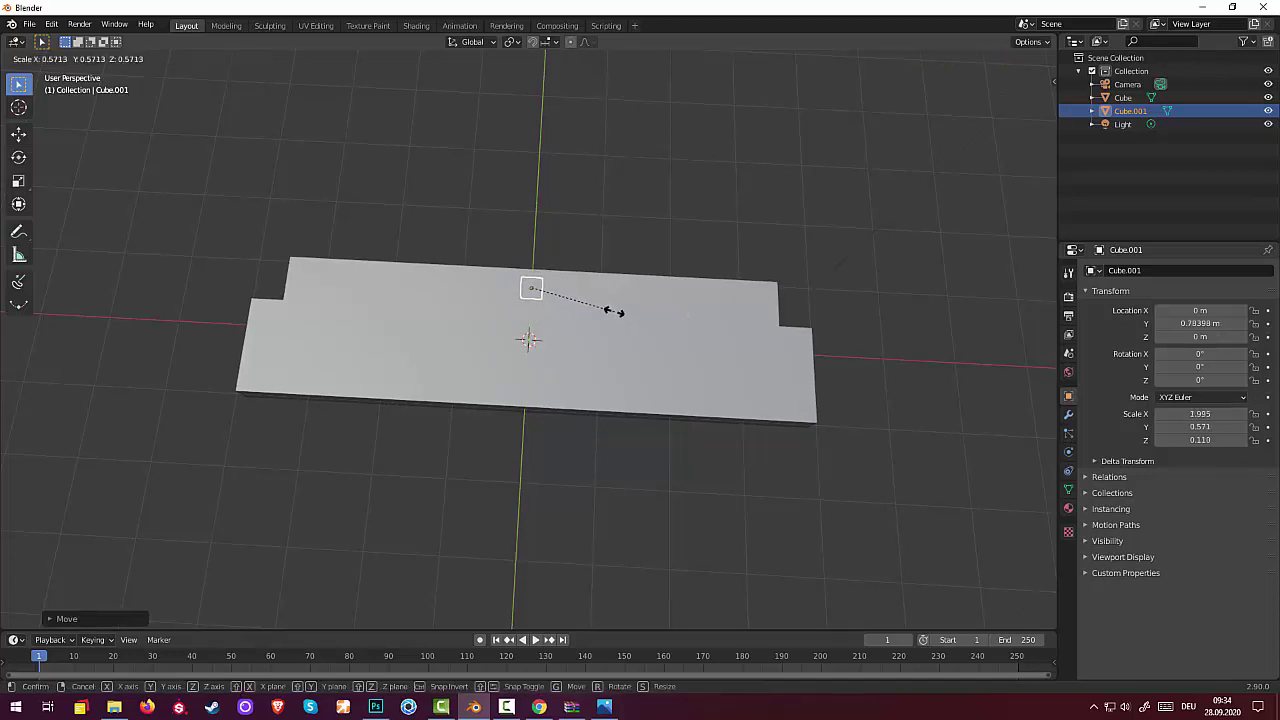
click(634, 315)
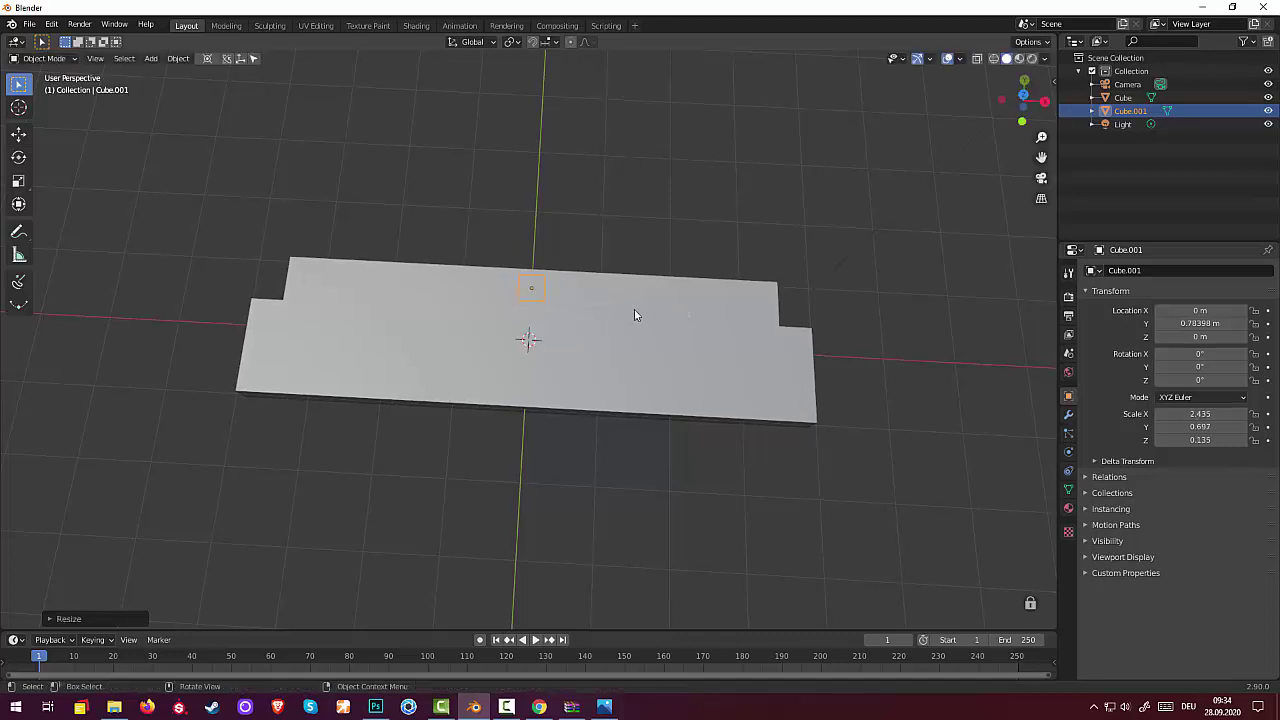
key(s)
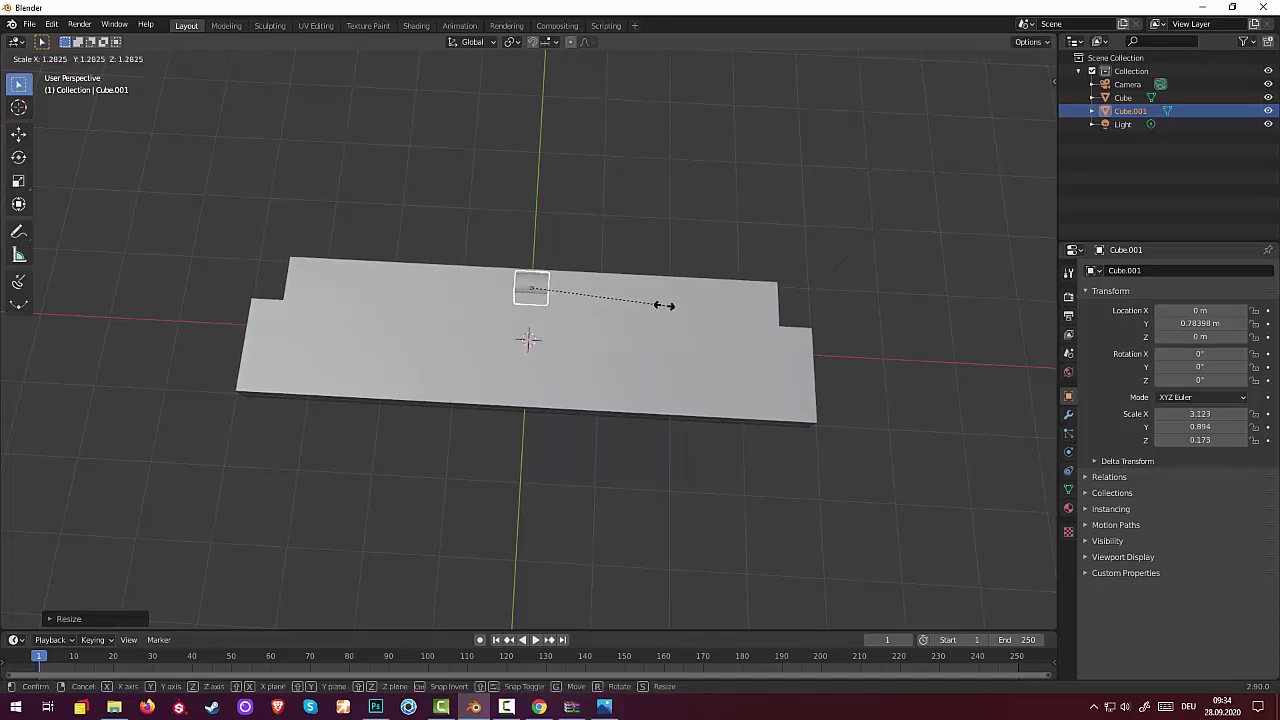
click(635, 305)
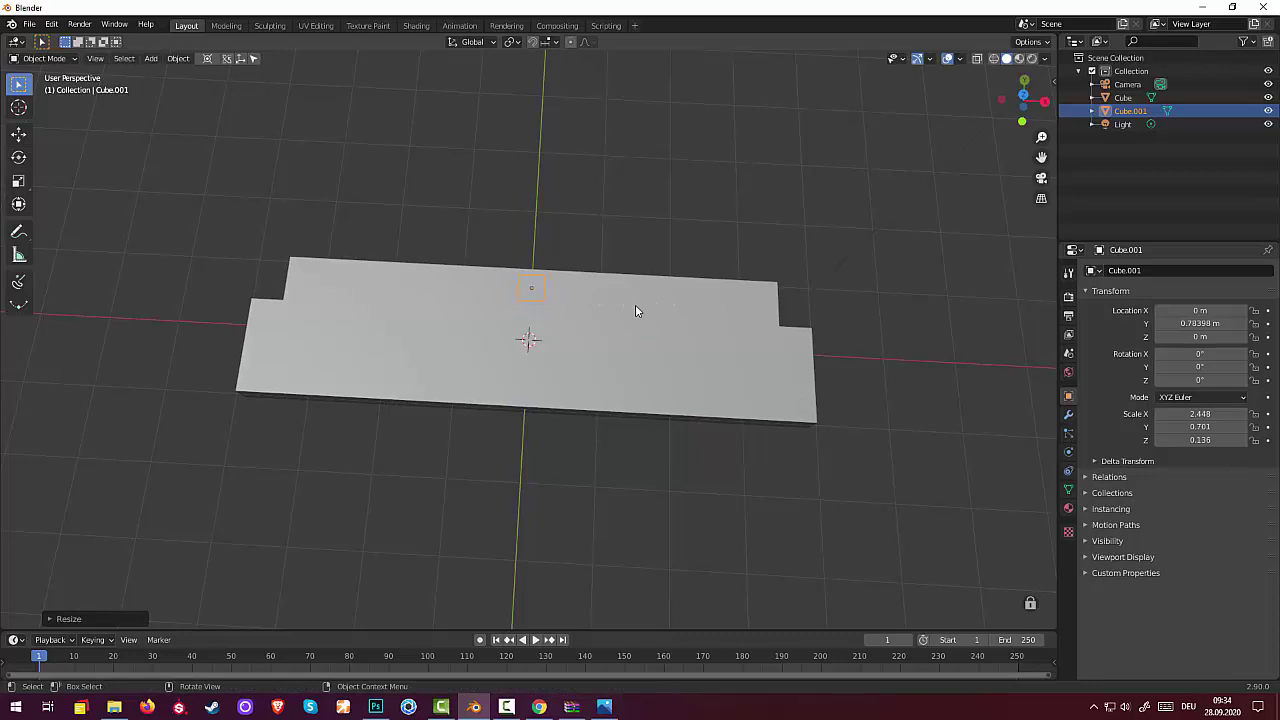
key(s)
key(x)
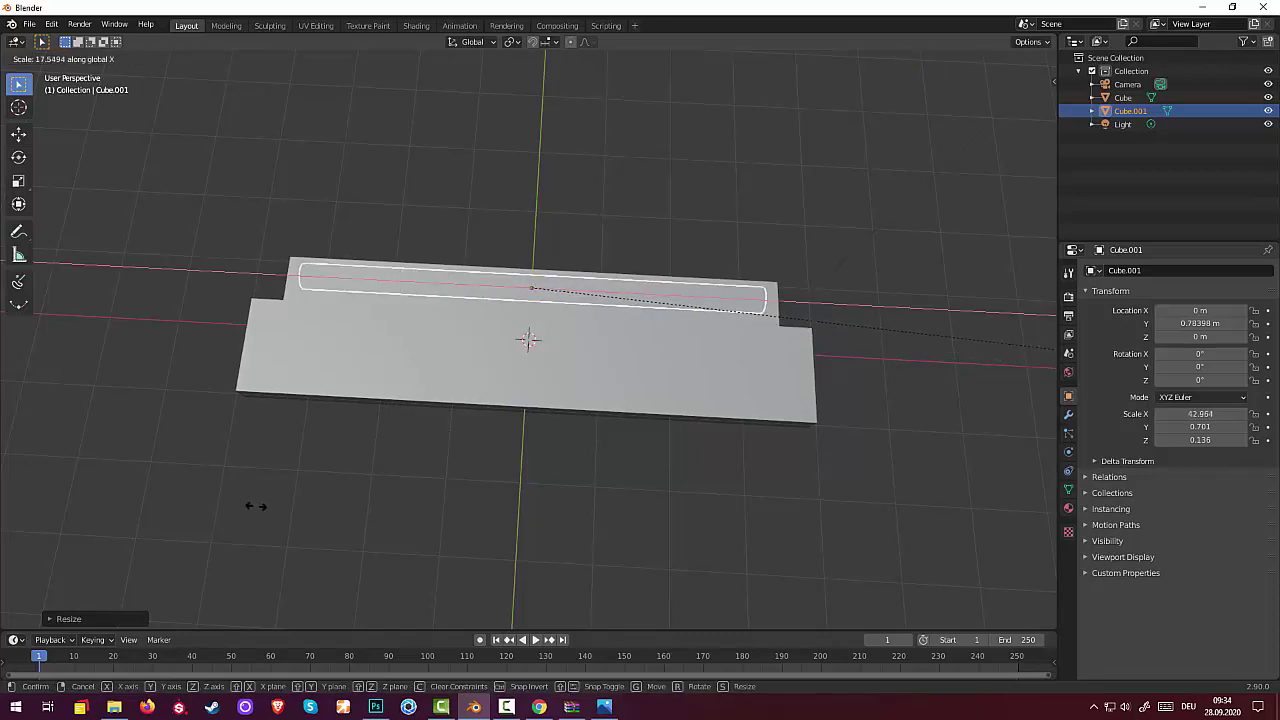
click(740, 514)
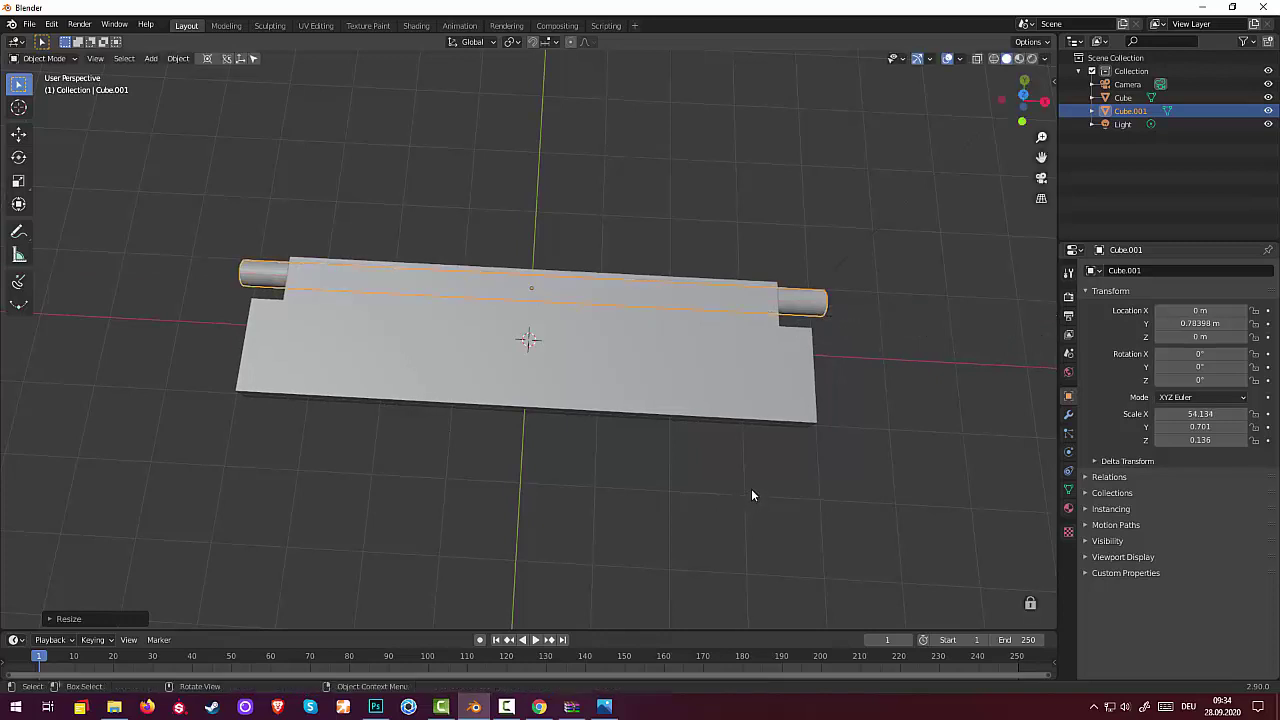
mouse_move(752, 495)
middle_down()
mouse_move(601, 371)
mouse_move(607, 352)
mouse_move(610, 374)
middle_up()
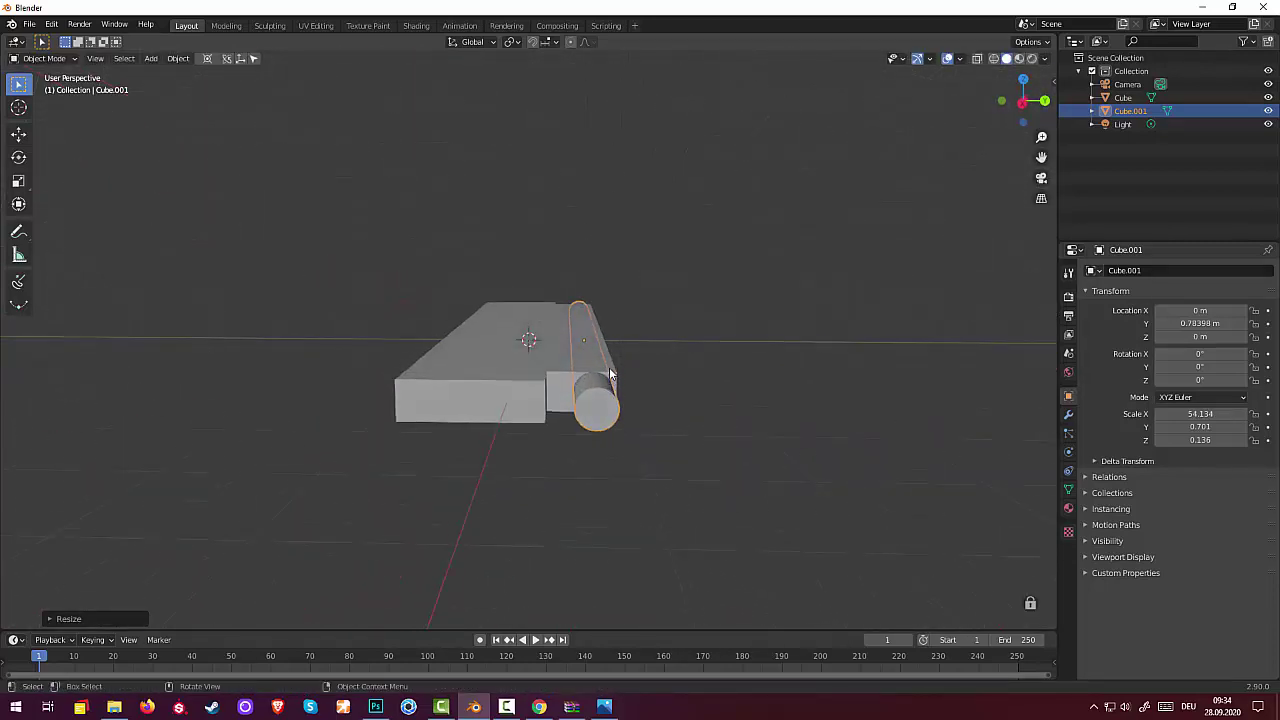
Shrink the rod slightly and lengthen it along X past both plate ends.
key(s)
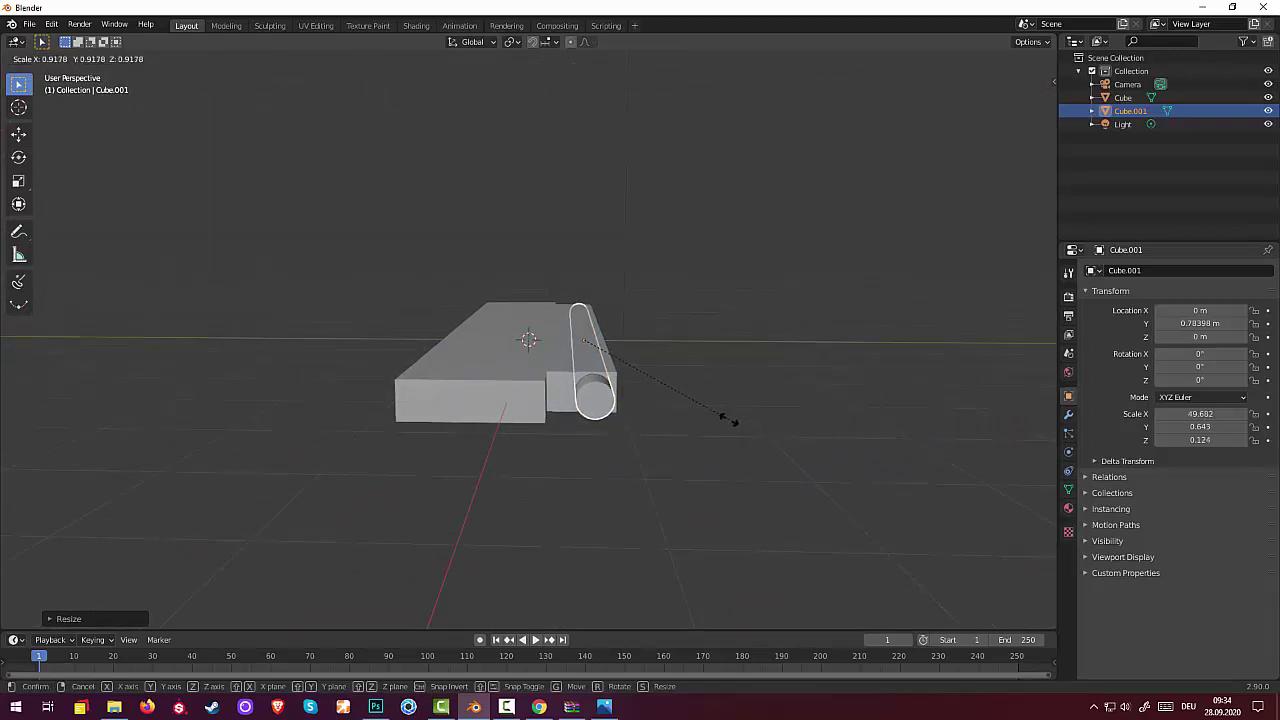
click(726, 425)
middle_drag(726, 425, 605, 517)
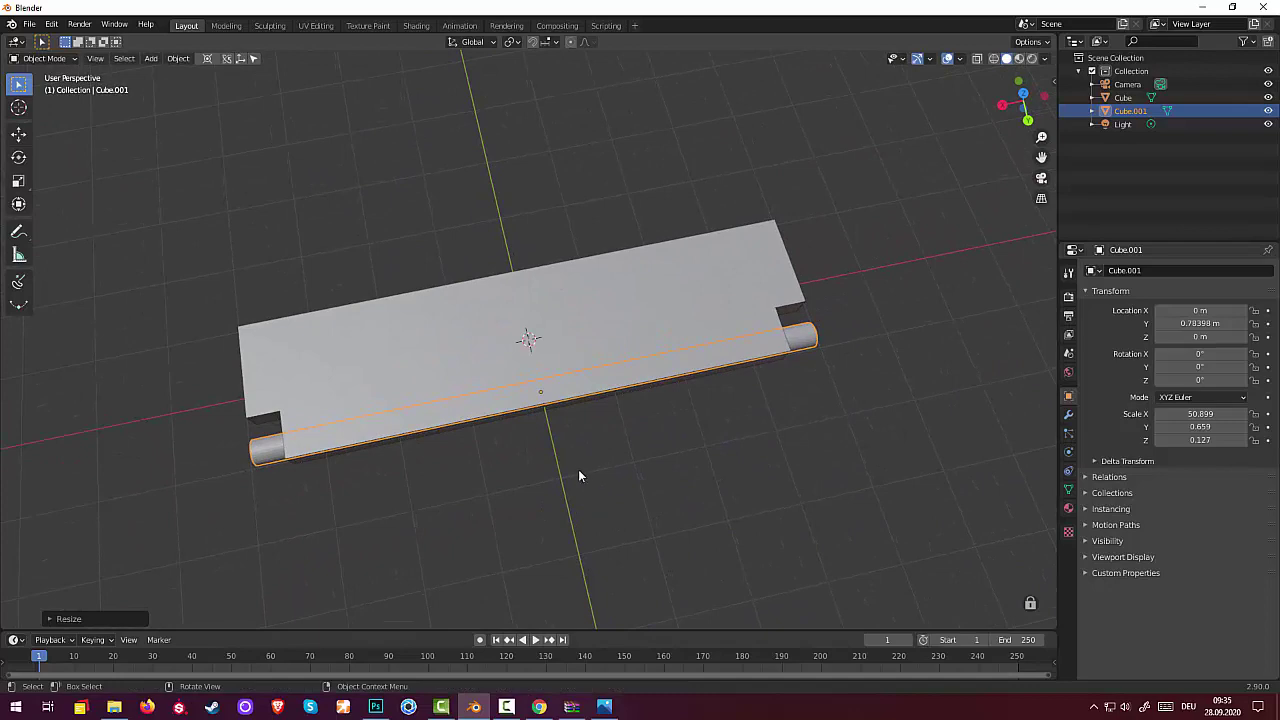
key(s)
key(x)
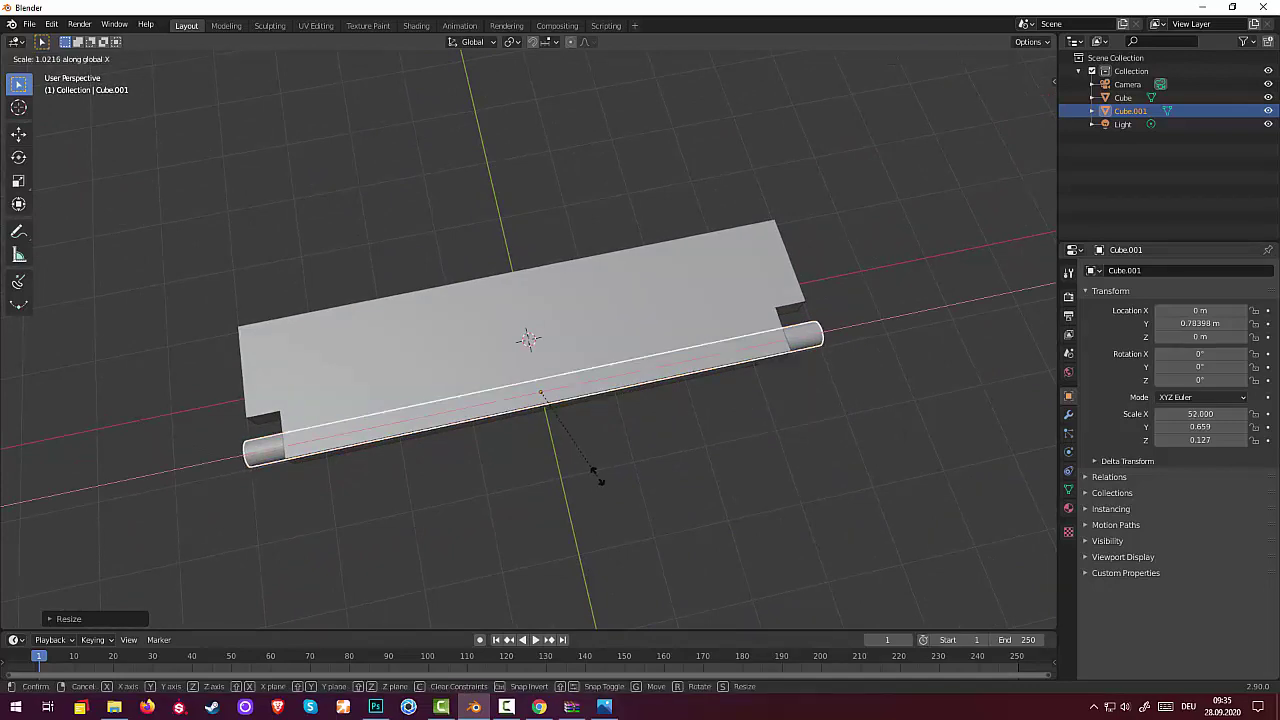
click(604, 476)
mouse_move(604, 475)
middle_down()
mouse_move(680, 446)
mouse_move(728, 405)
middle_up()
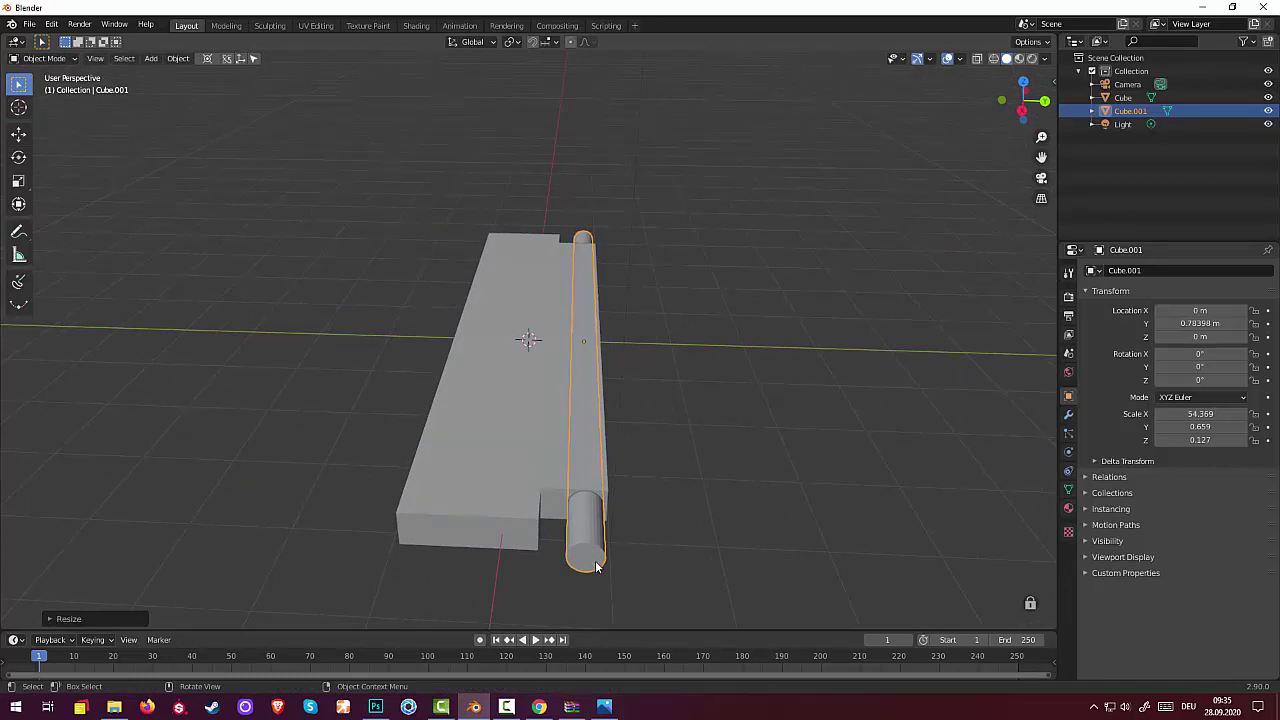
Move the rod along Y to 0.6429 m, against the hull's edge step.
middle_drag(600, 562, 642, 479)
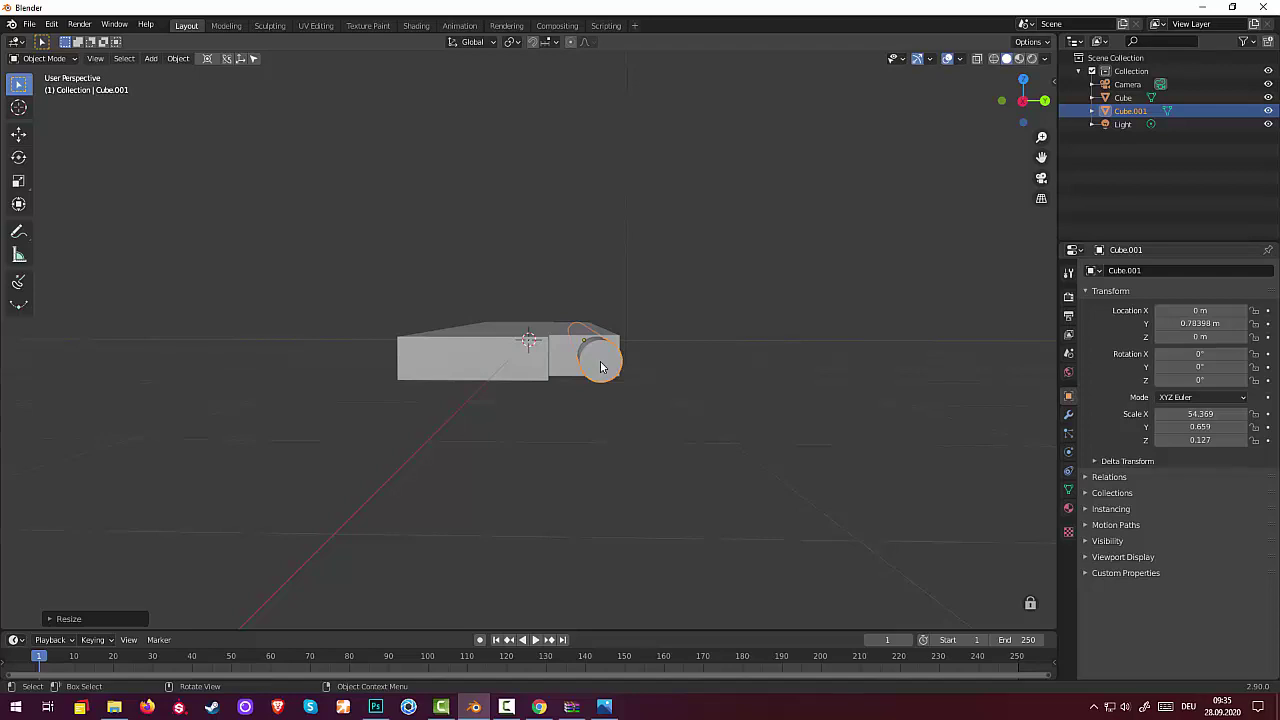
key(g)
key(y)
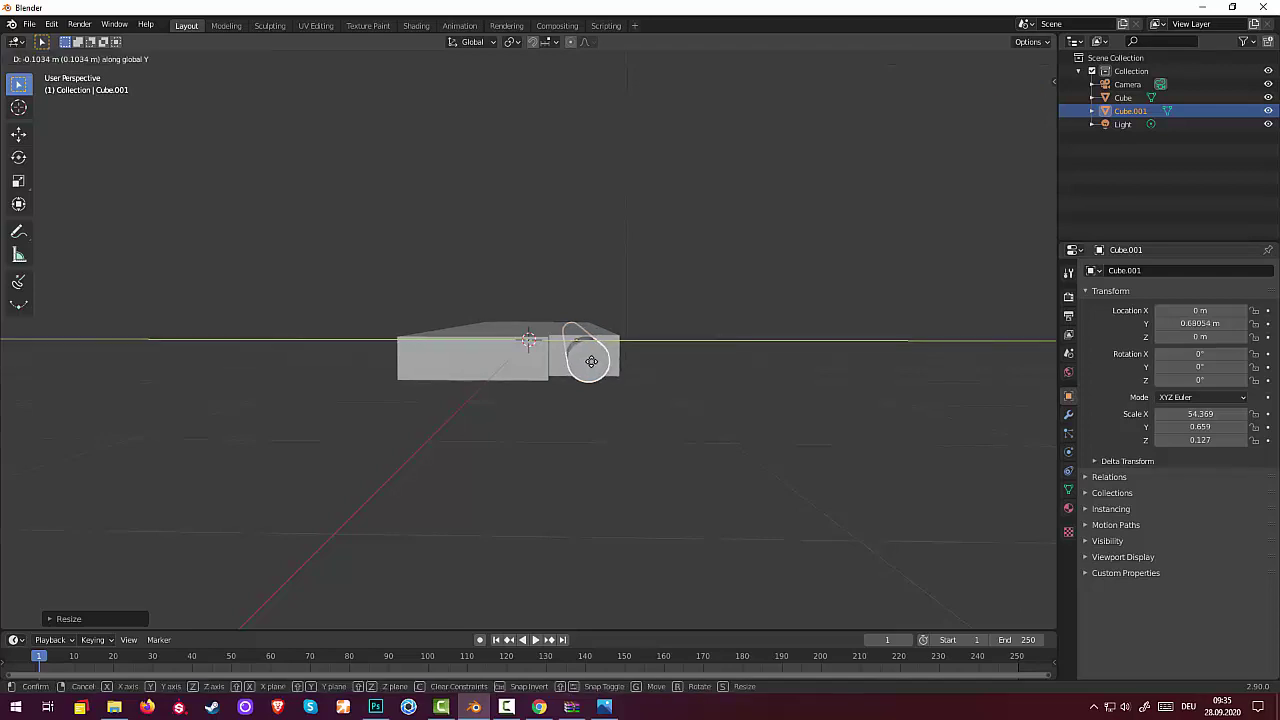
click(591, 361)
mouse_move(593, 366)
middle_down()
mouse_move(595, 414)
mouse_move(312, 447)
mouse_move(517, 494)
mouse_move(537, 523)
mouse_move(525, 537)
middle_up()
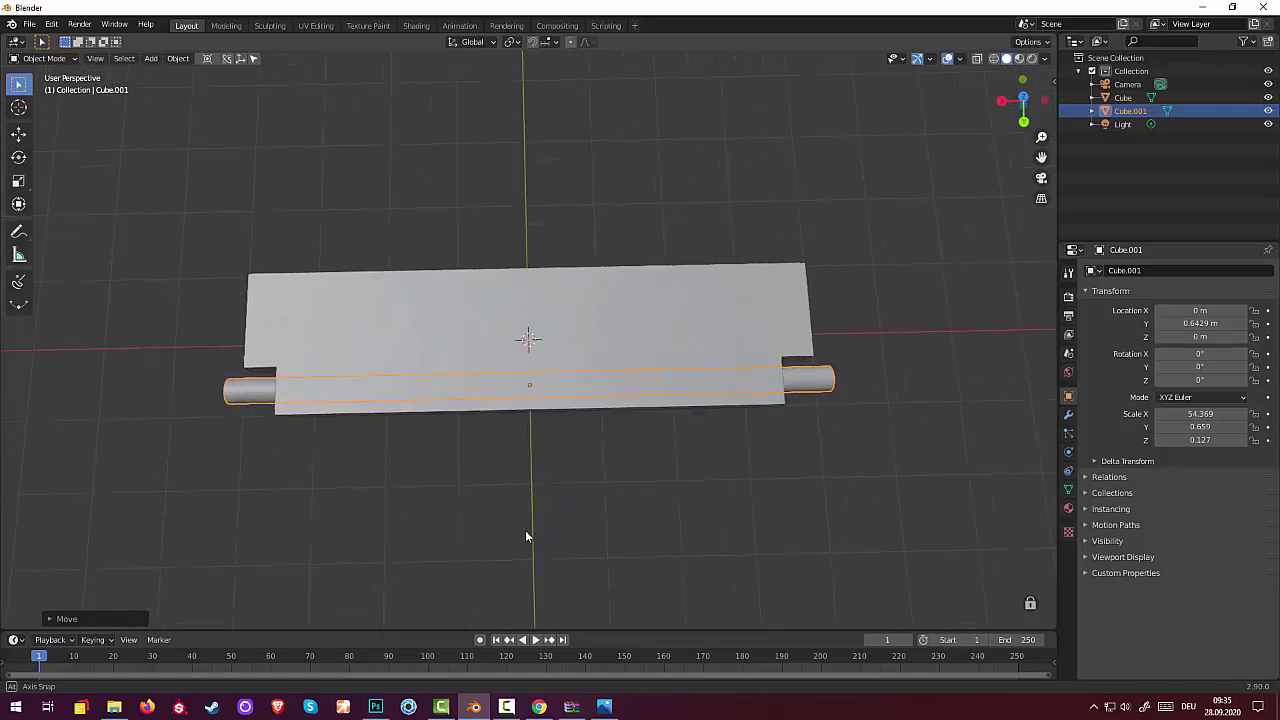
Select the hull plate and switch it into Edit Mode.
click(466, 315)
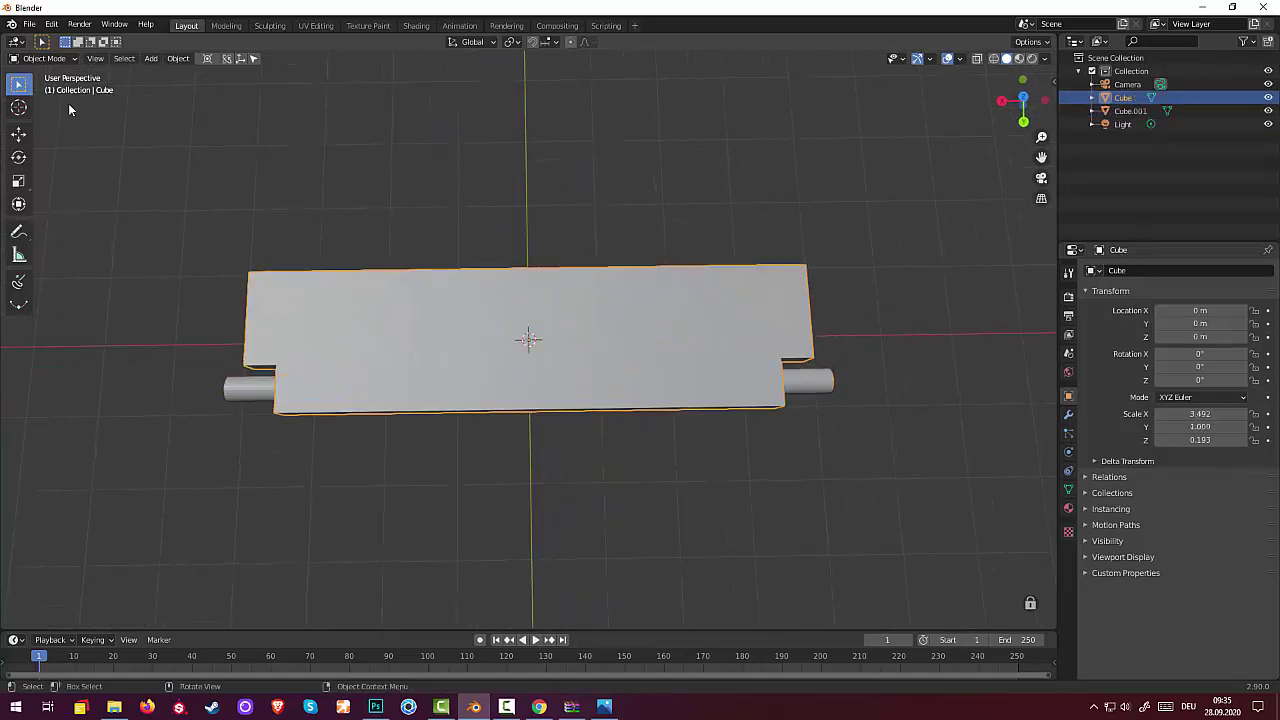
click(48, 60)
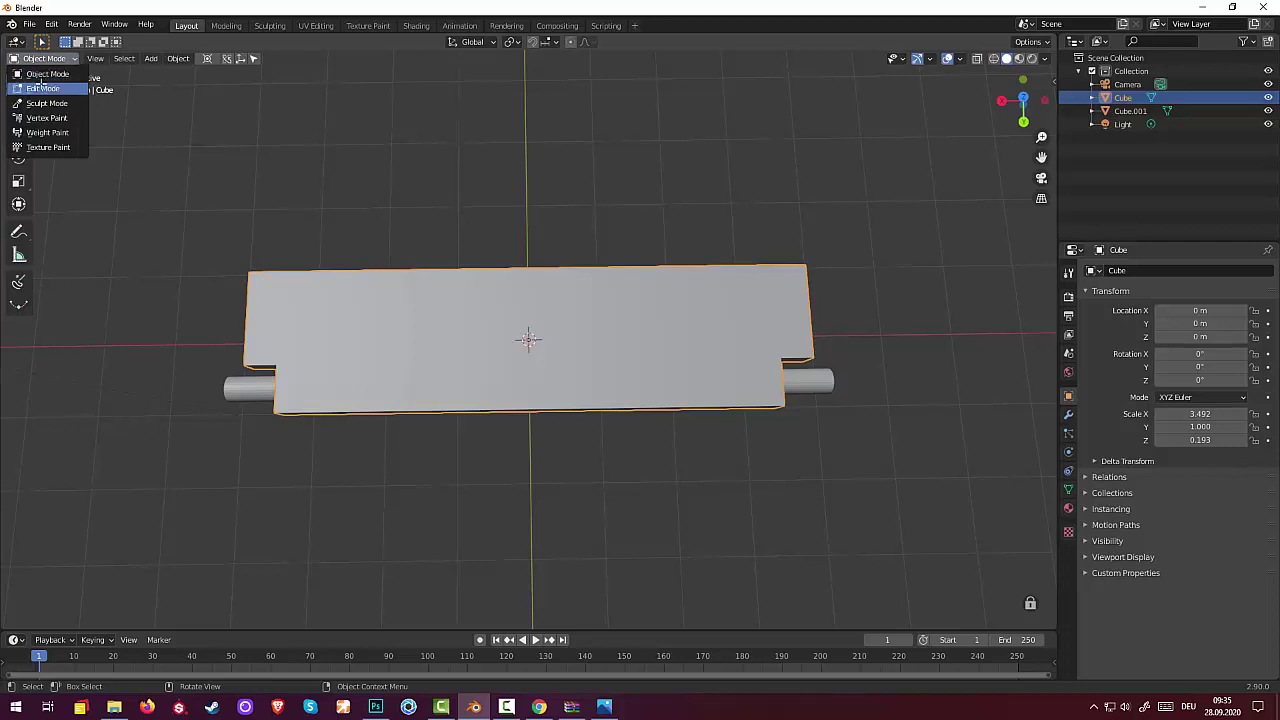
click(45, 86)
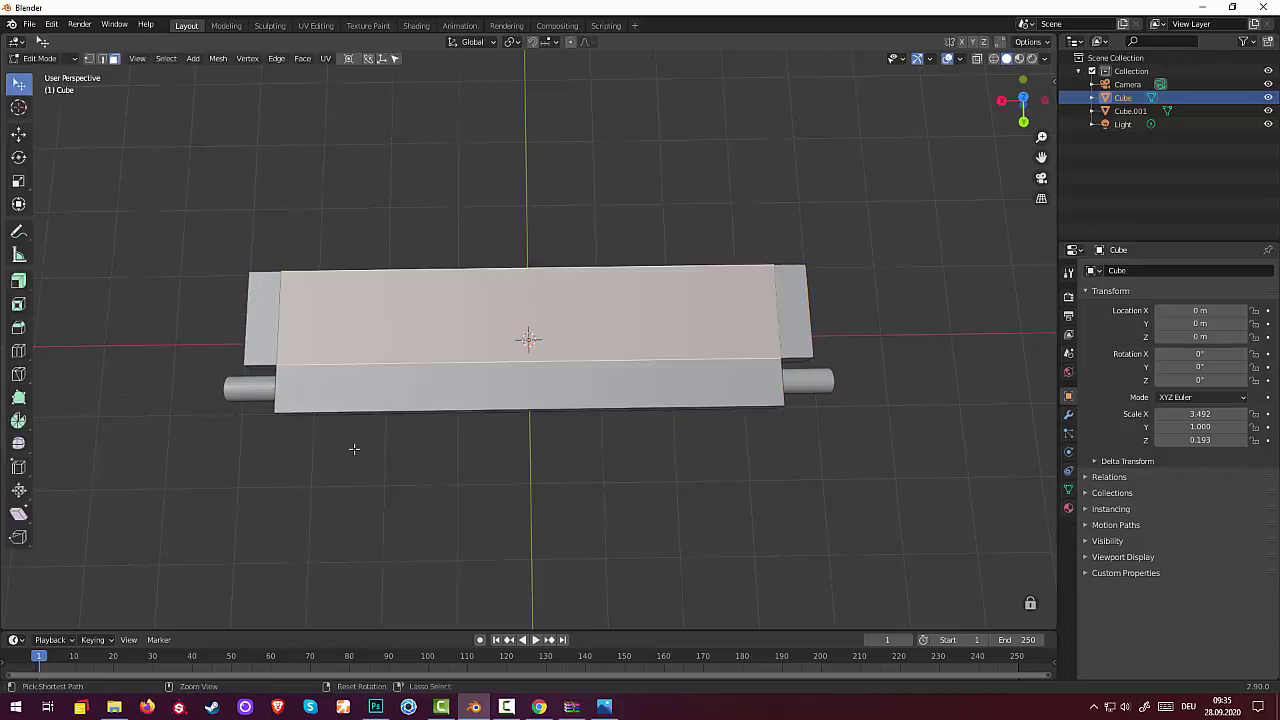
Add a trial loop cut across the plate, then undo it completely.
key(ctrl+r)
click(398, 432)
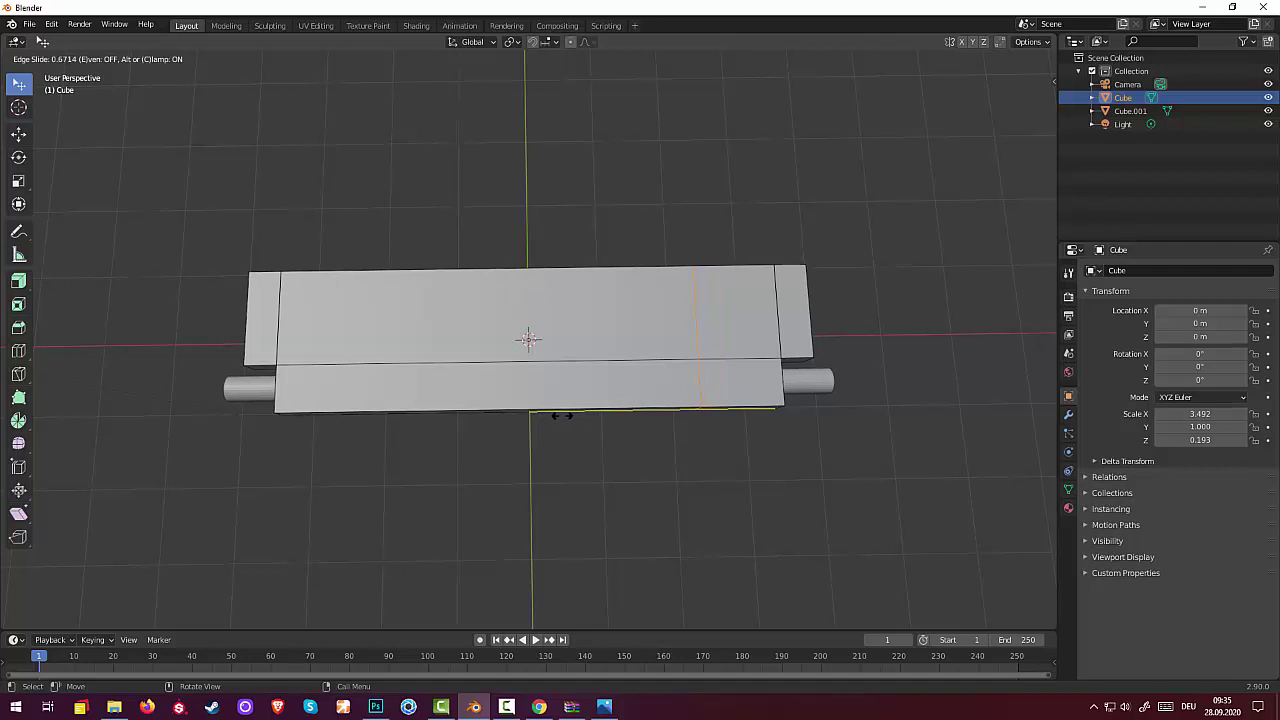
click(562, 415)
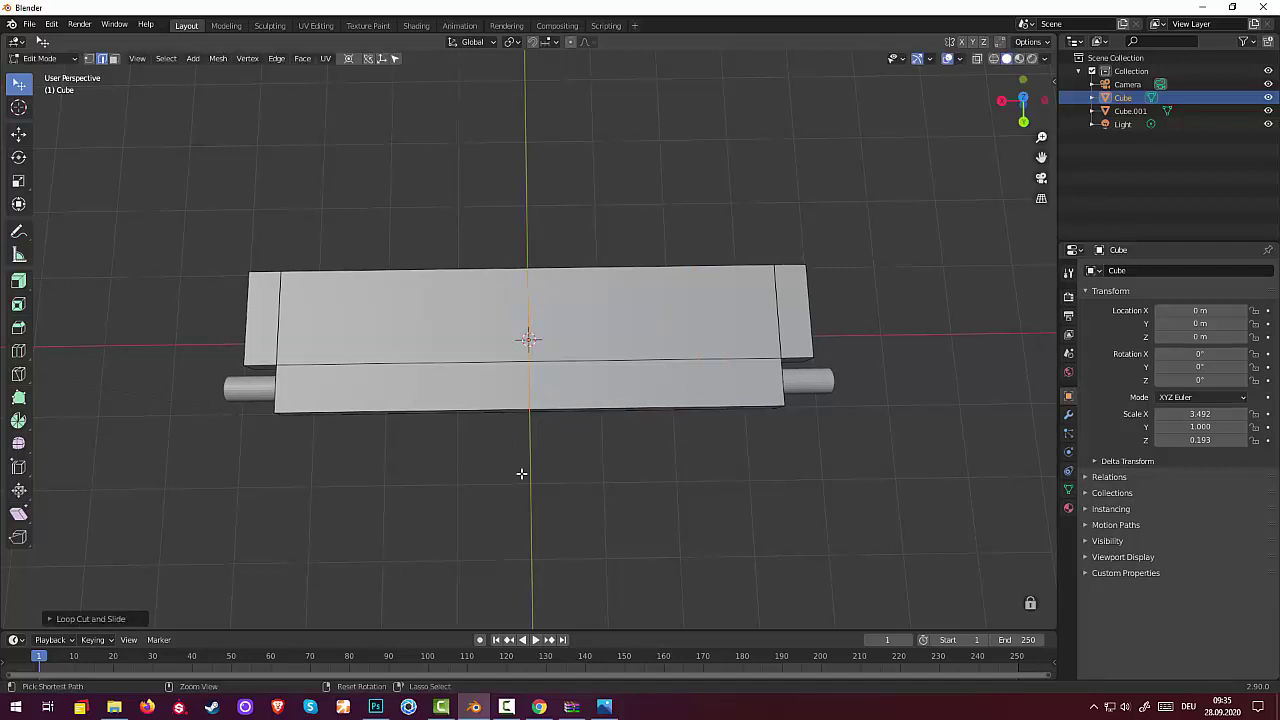
key(ctrl+z)
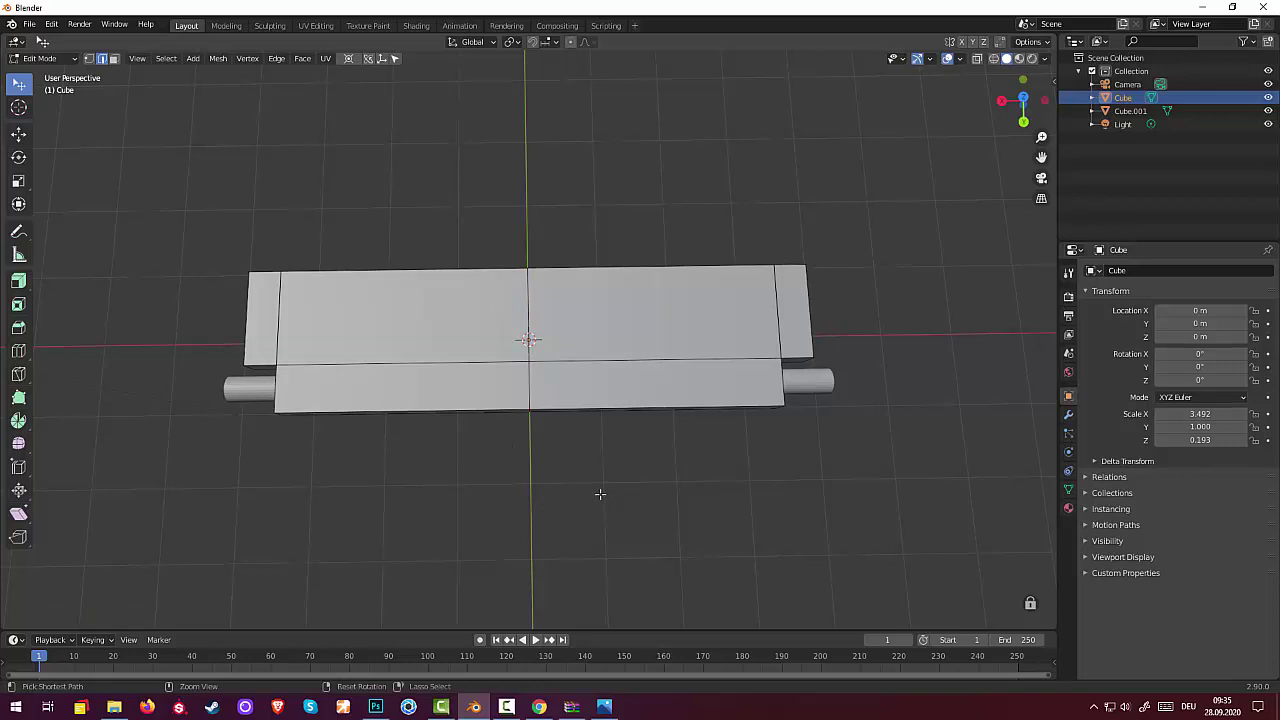
key(ctrl+z)
key(ctrl+z)
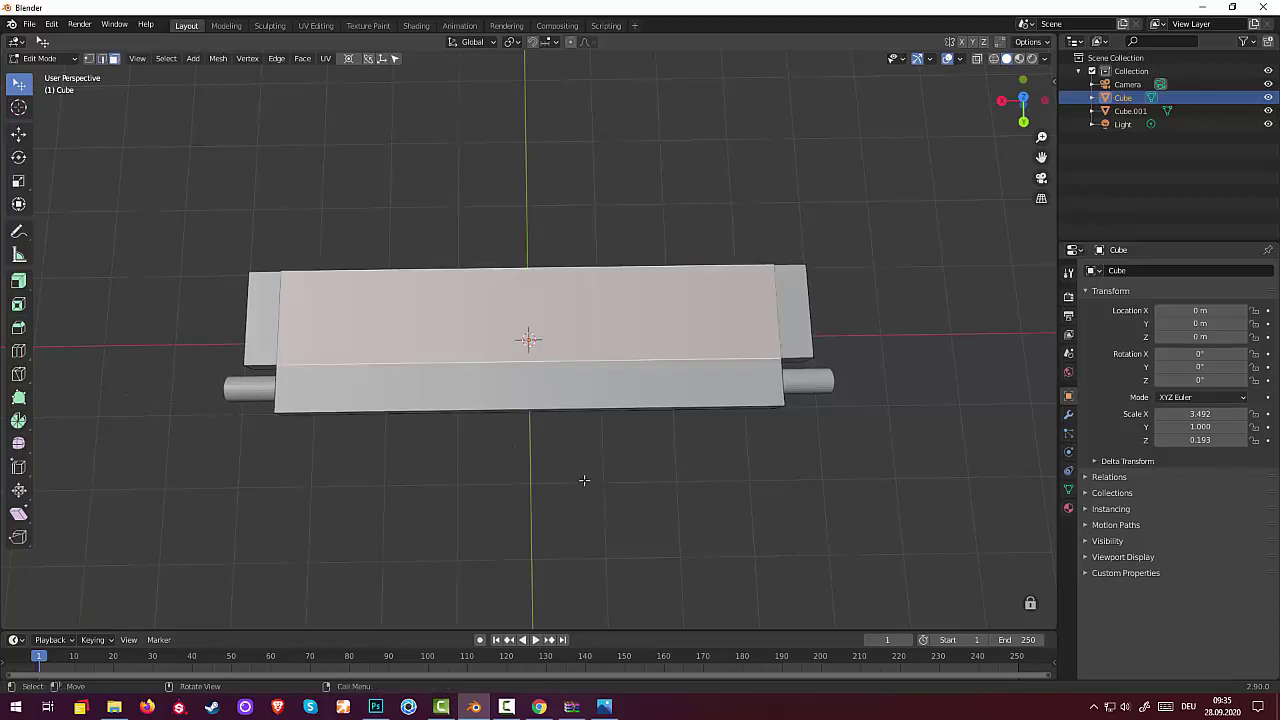
key(ctrl+r)
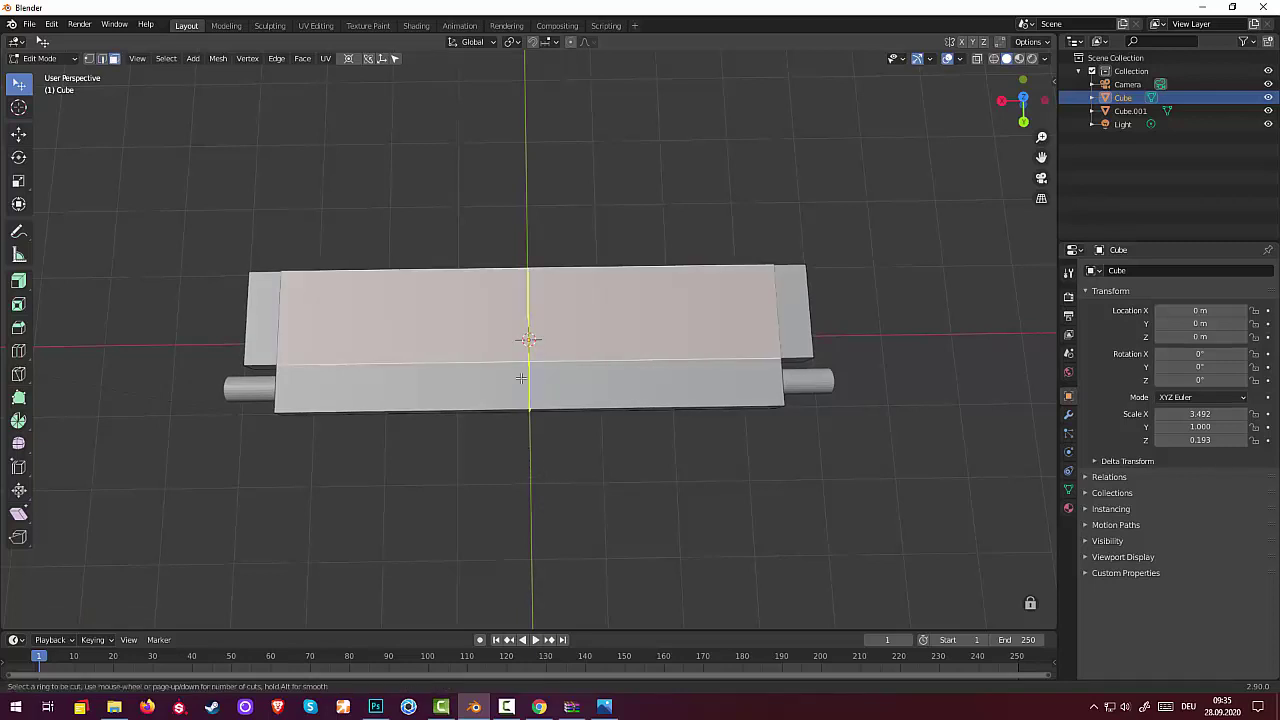
Set the loop cut to 2 cuts and commit them across the hull plate.
scroll(521, 378, up, 1)
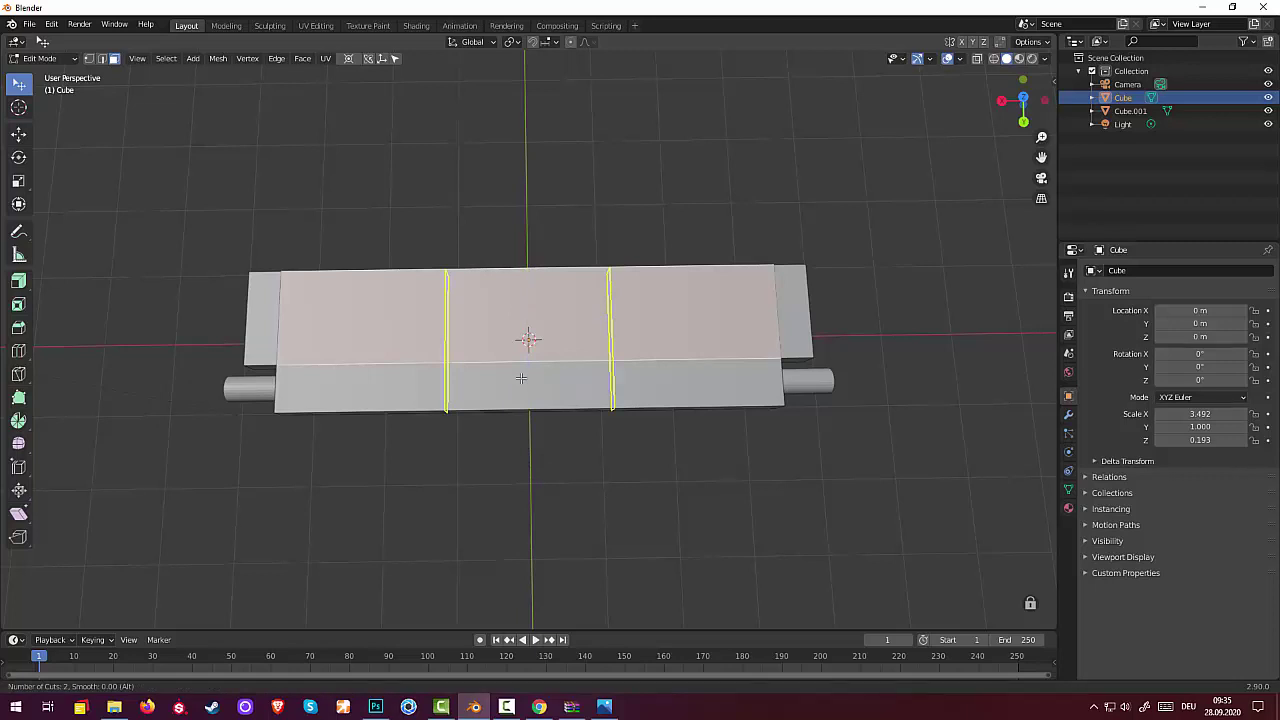
scroll(521, 378, up, 1)
scroll(521, 378, up, 1)
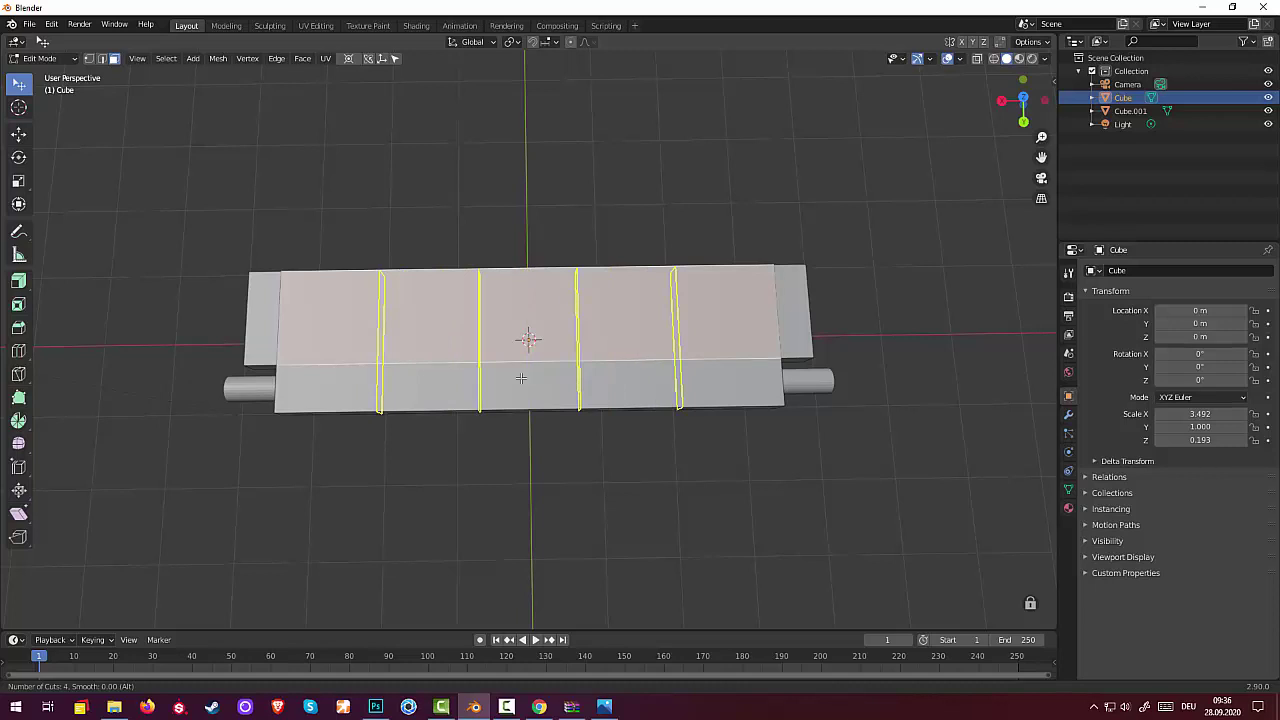
scroll(521, 378, down, 1)
scroll(521, 378, down, 1)
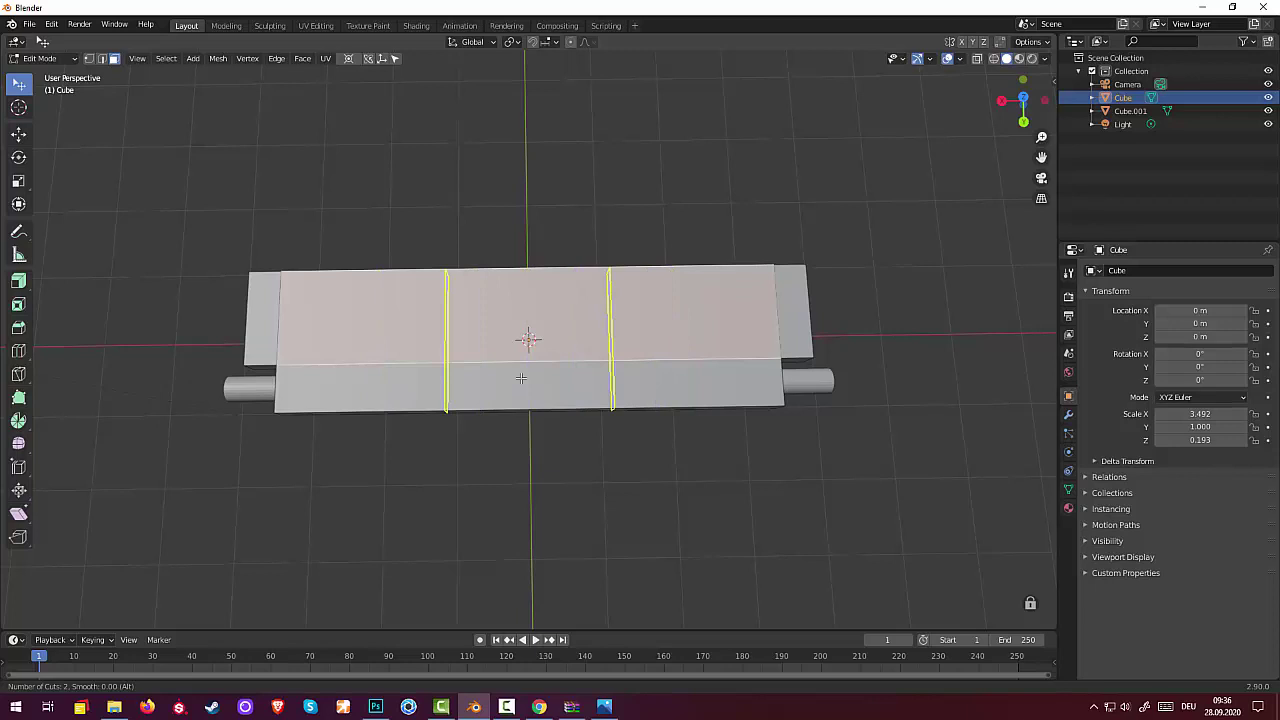
click(521, 378)
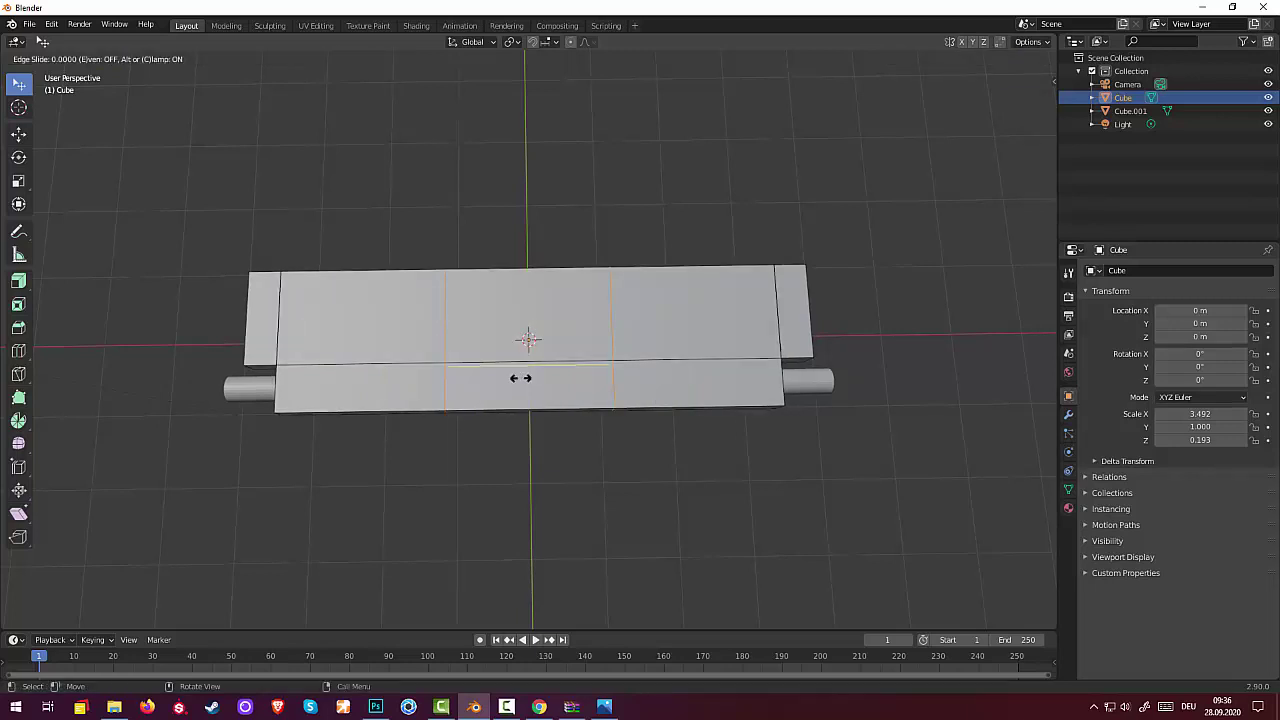
Keep the two loops evenly spaced and scale them close together along X.
right_click(521, 378)
key(s)
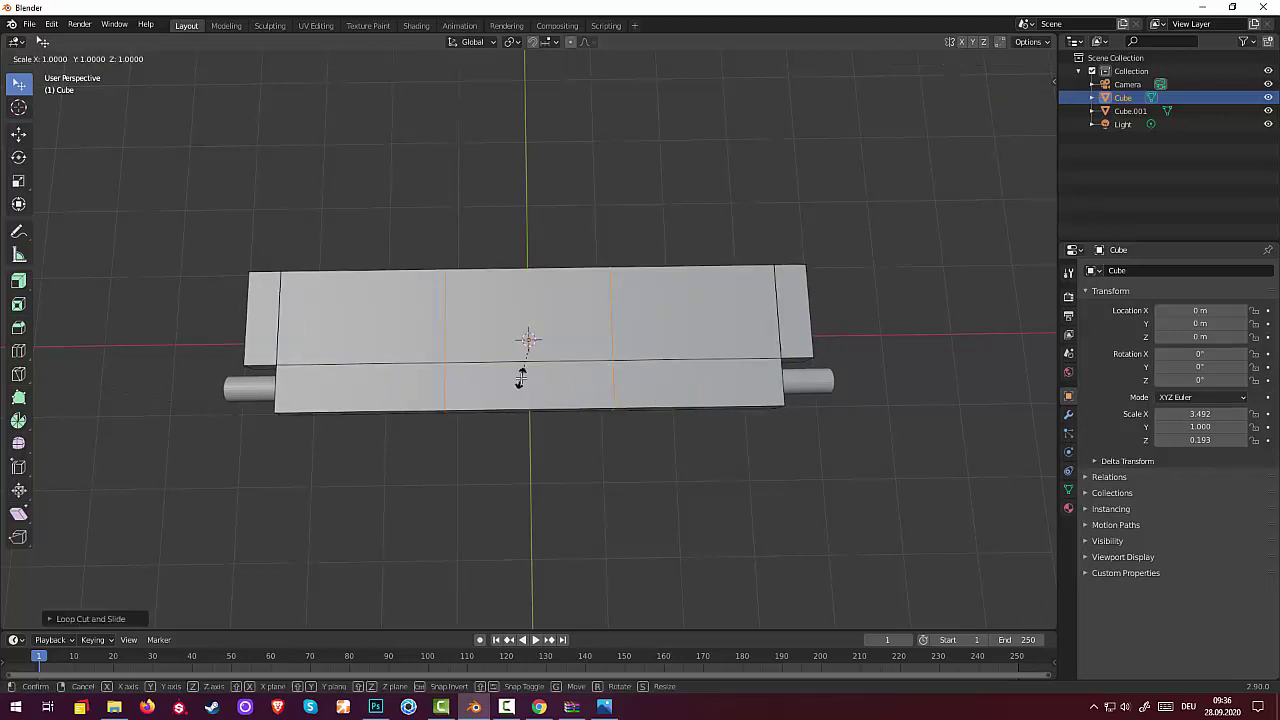
key(x)
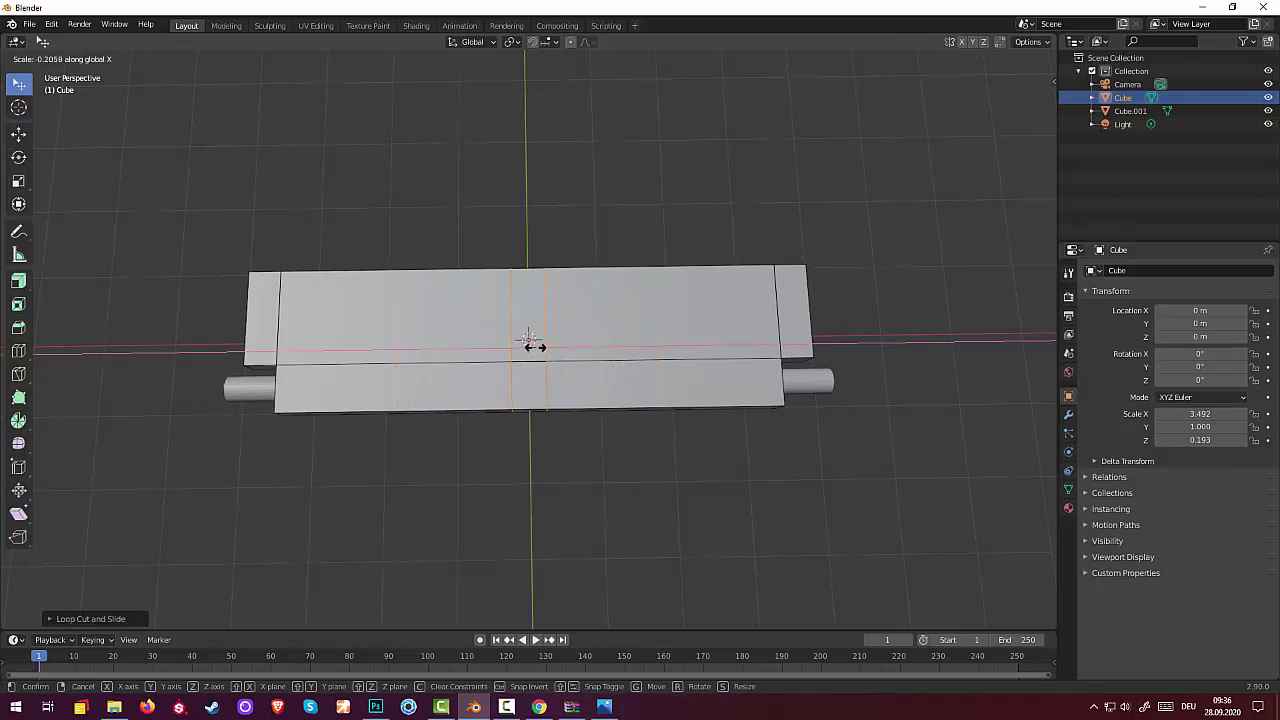
click(530, 342)
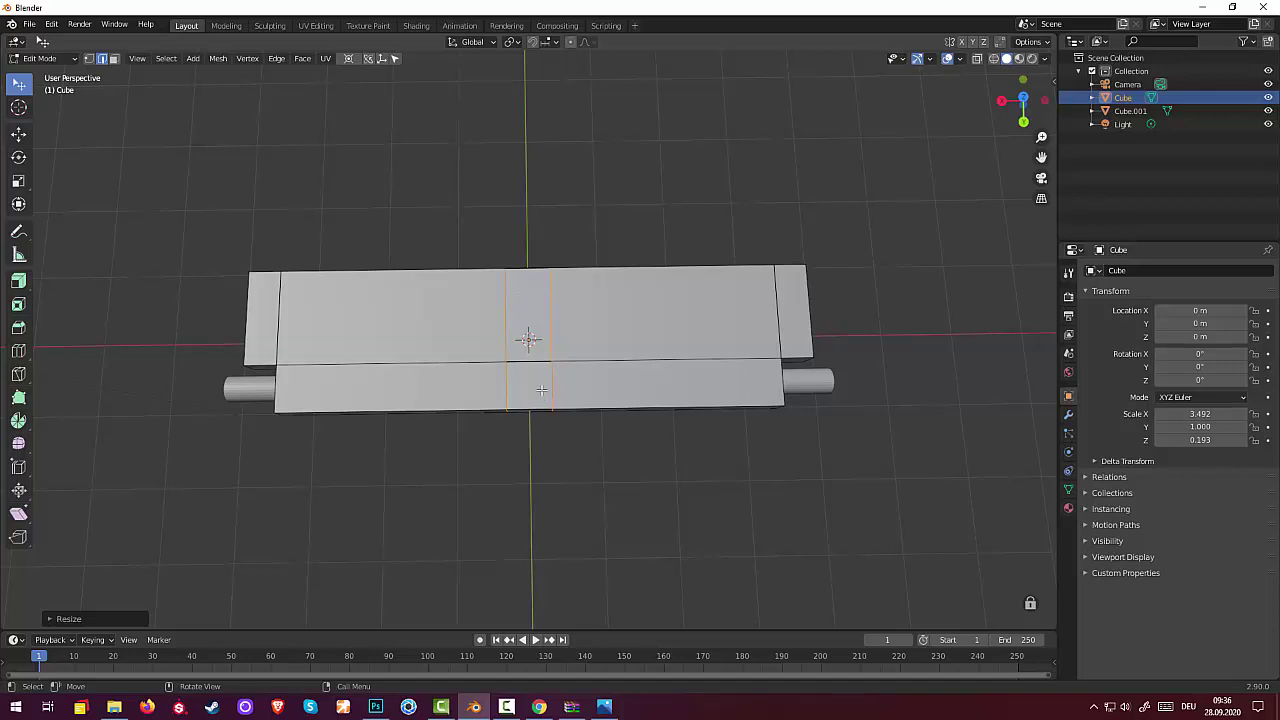
Move the loop pair near the plate's left end and place a copy near the right end.
key(g)
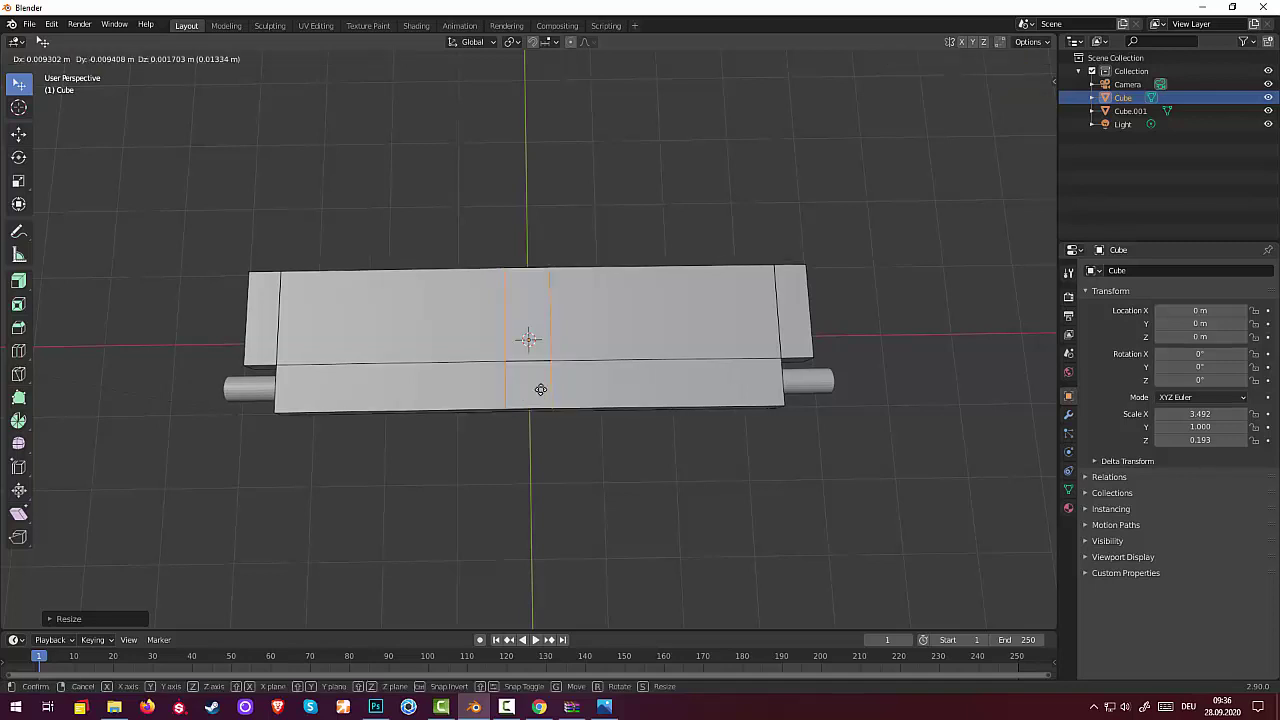
key(x)
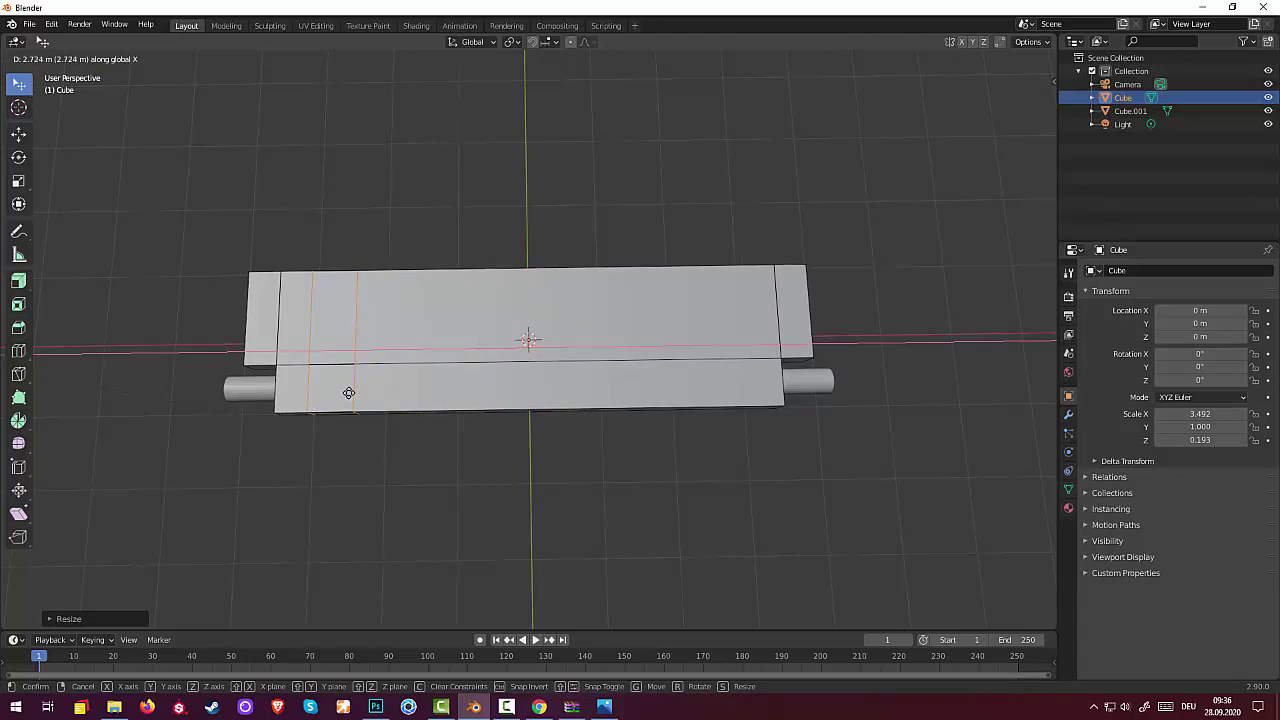
click(348, 393)
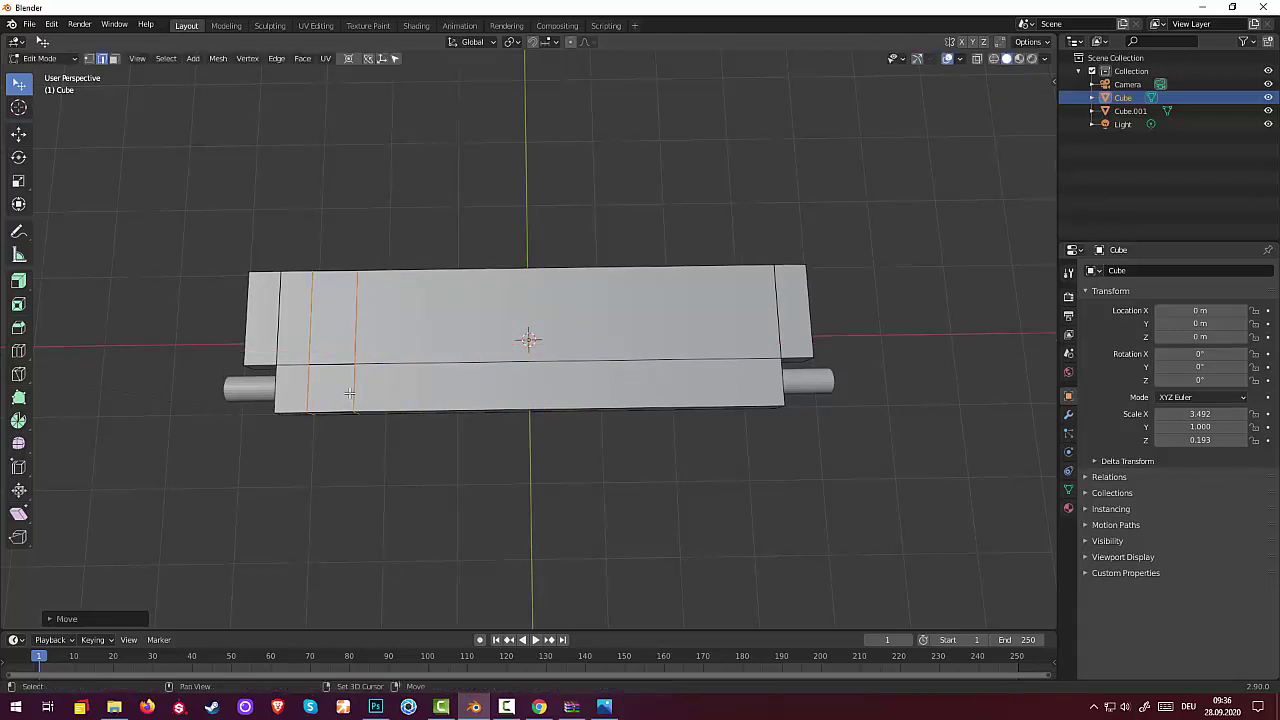
key(g)
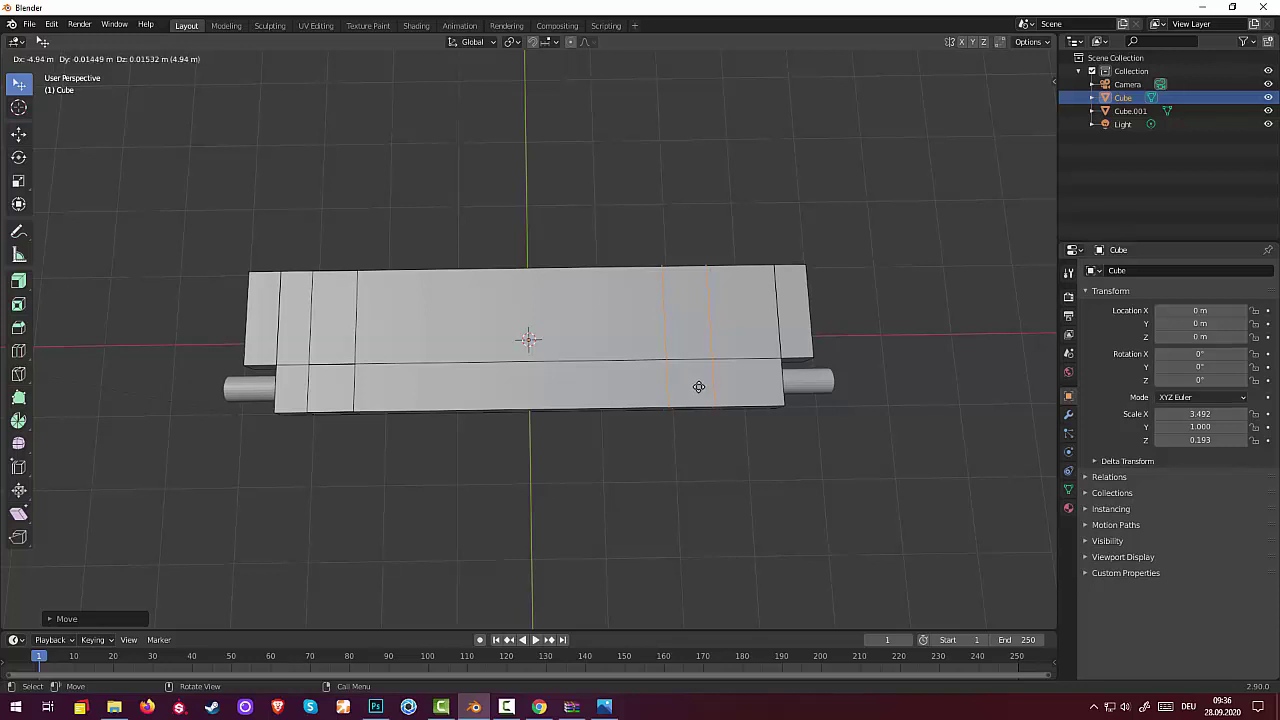
click(699, 387)
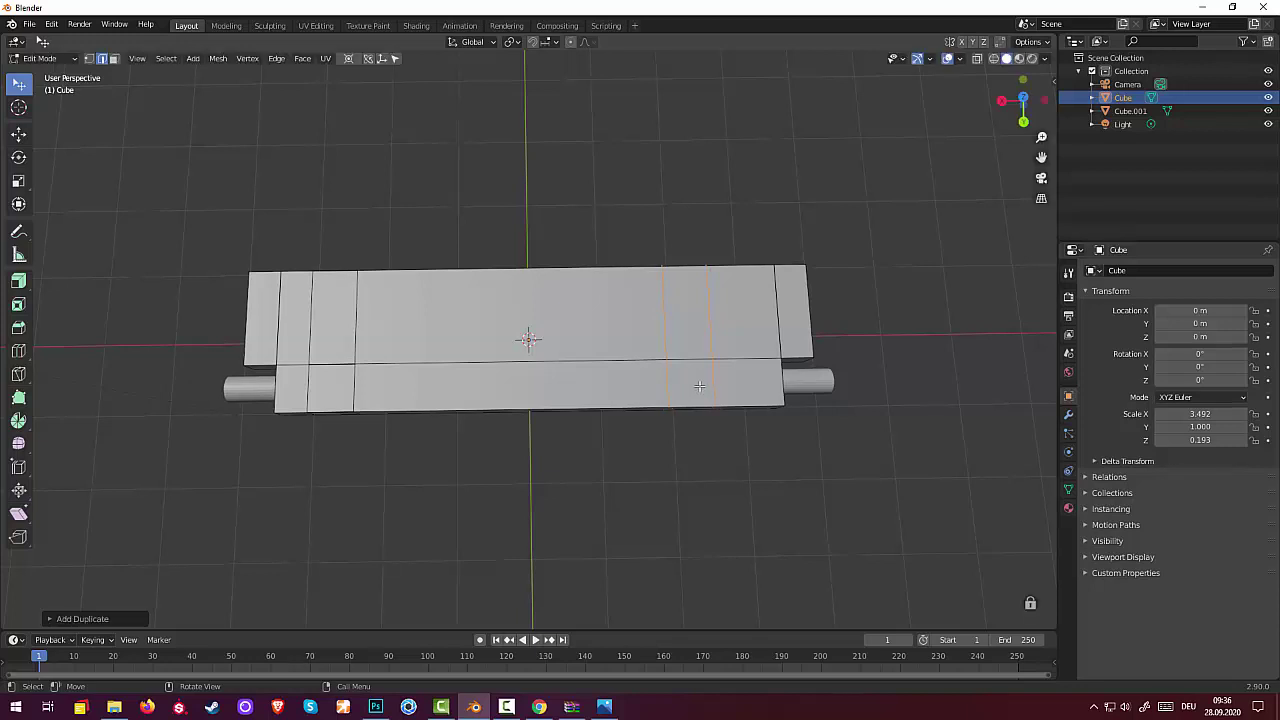
In top view, select the right-end edge loops and move them inward along X.
key(KP_7)
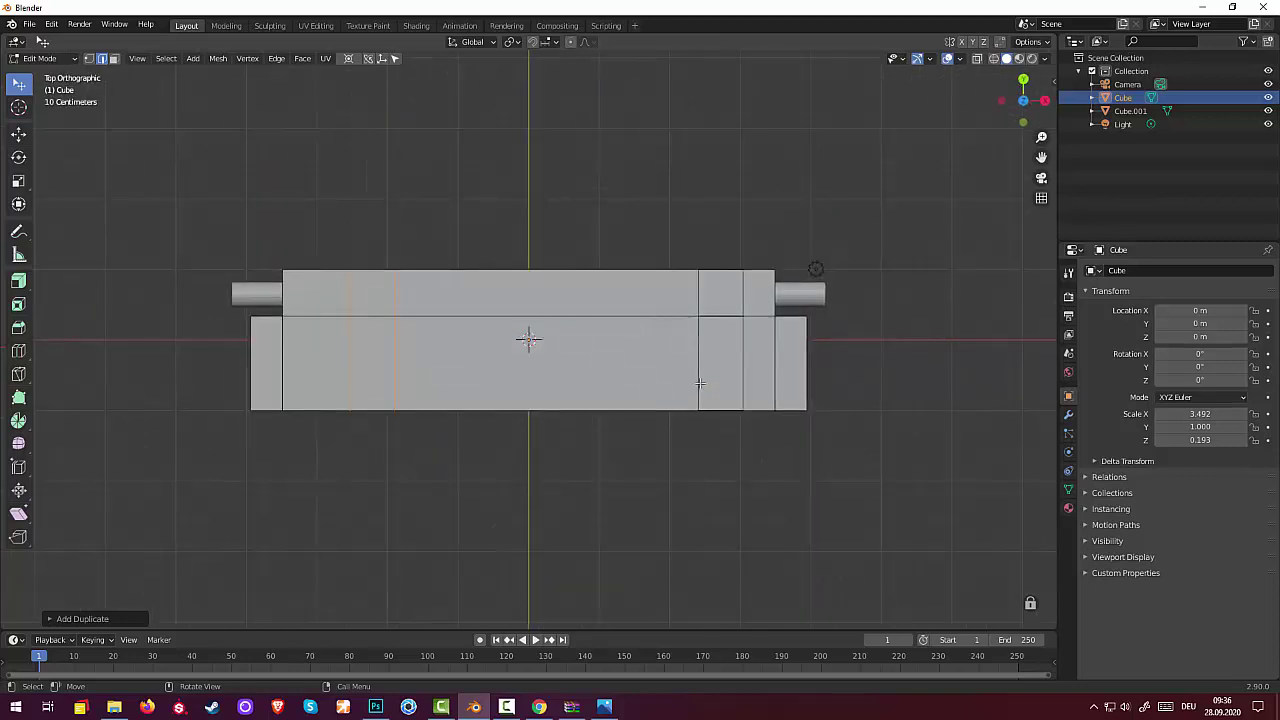
click(699, 383)
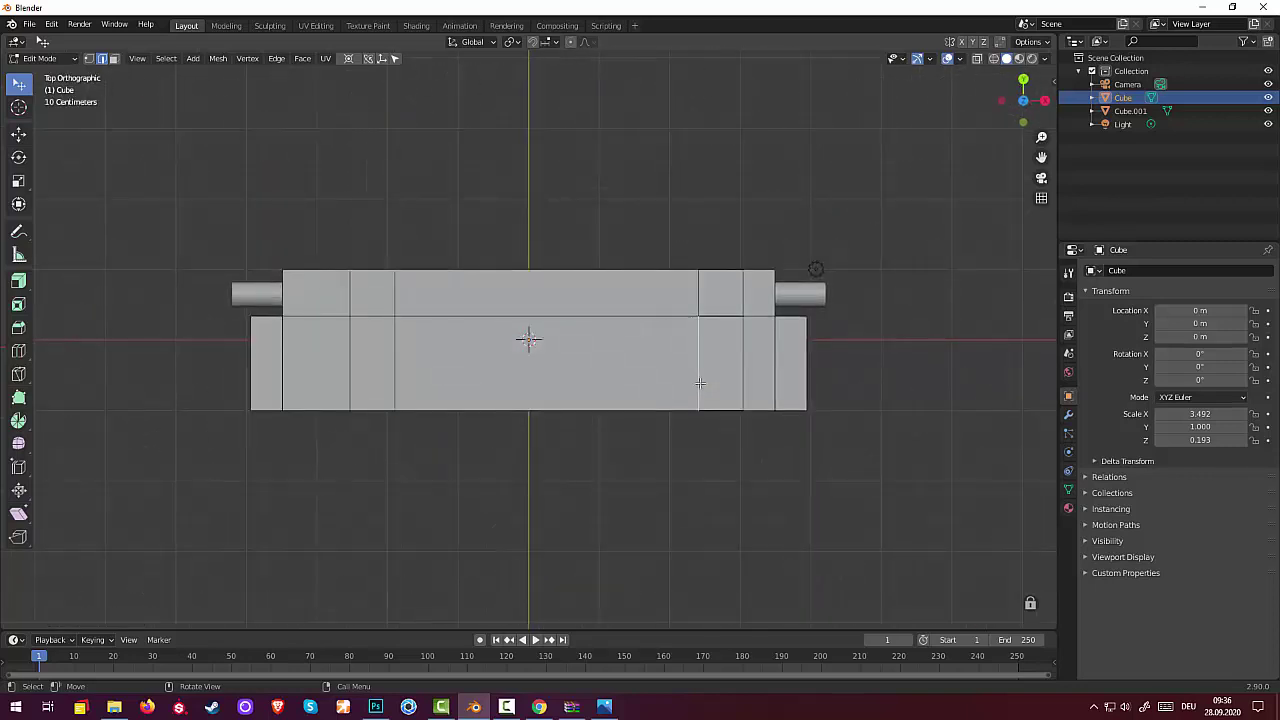
shift+click(741, 302)
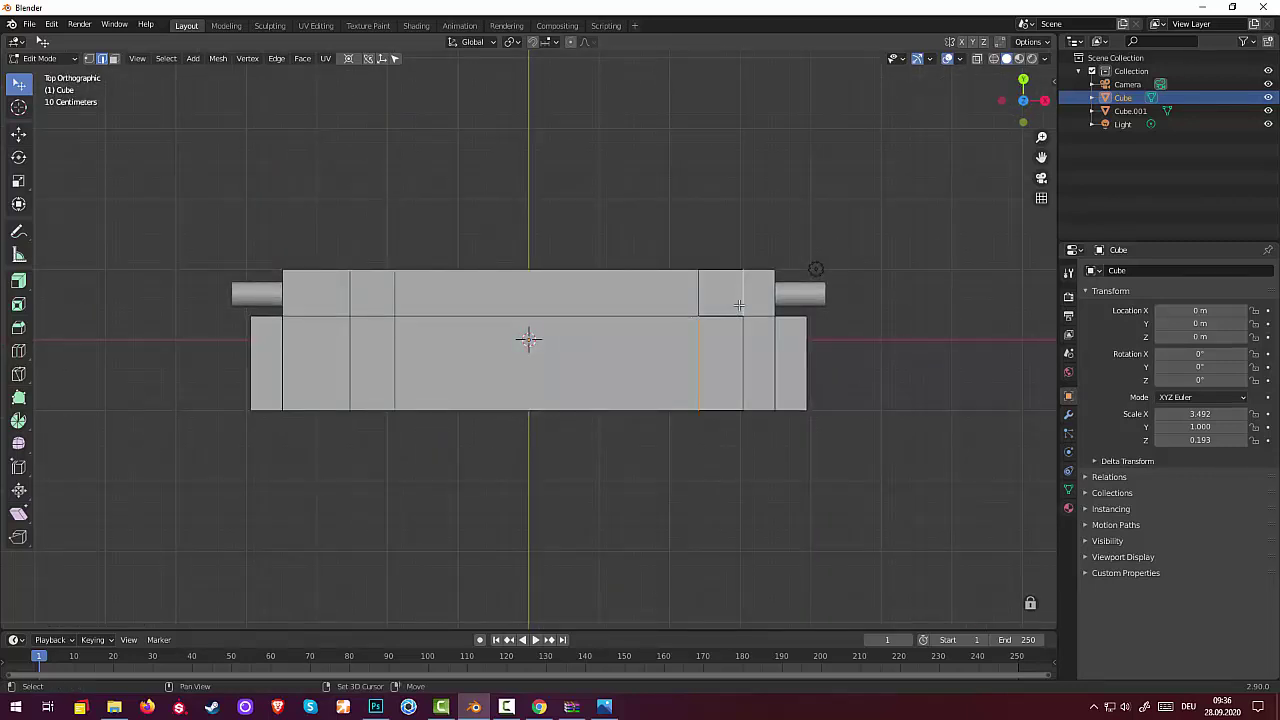
alt+click(741, 302)
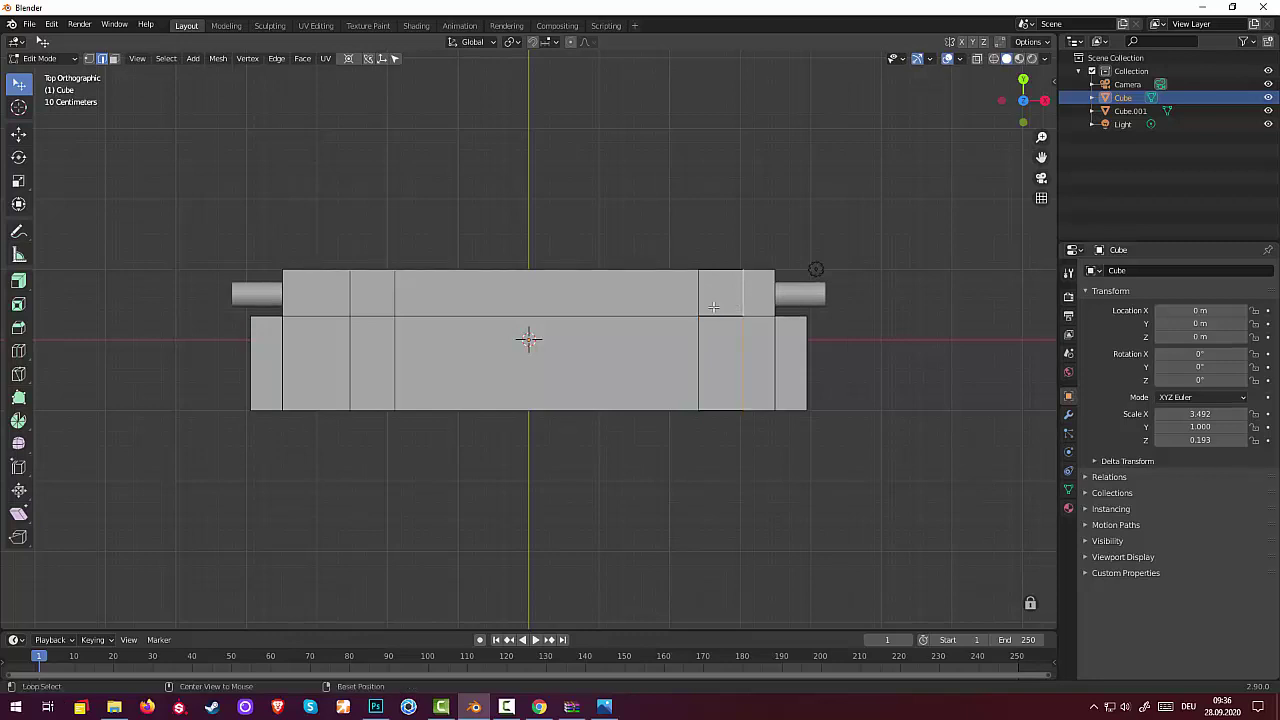
alt+click(699, 304)
alt+shift+click(741, 301)
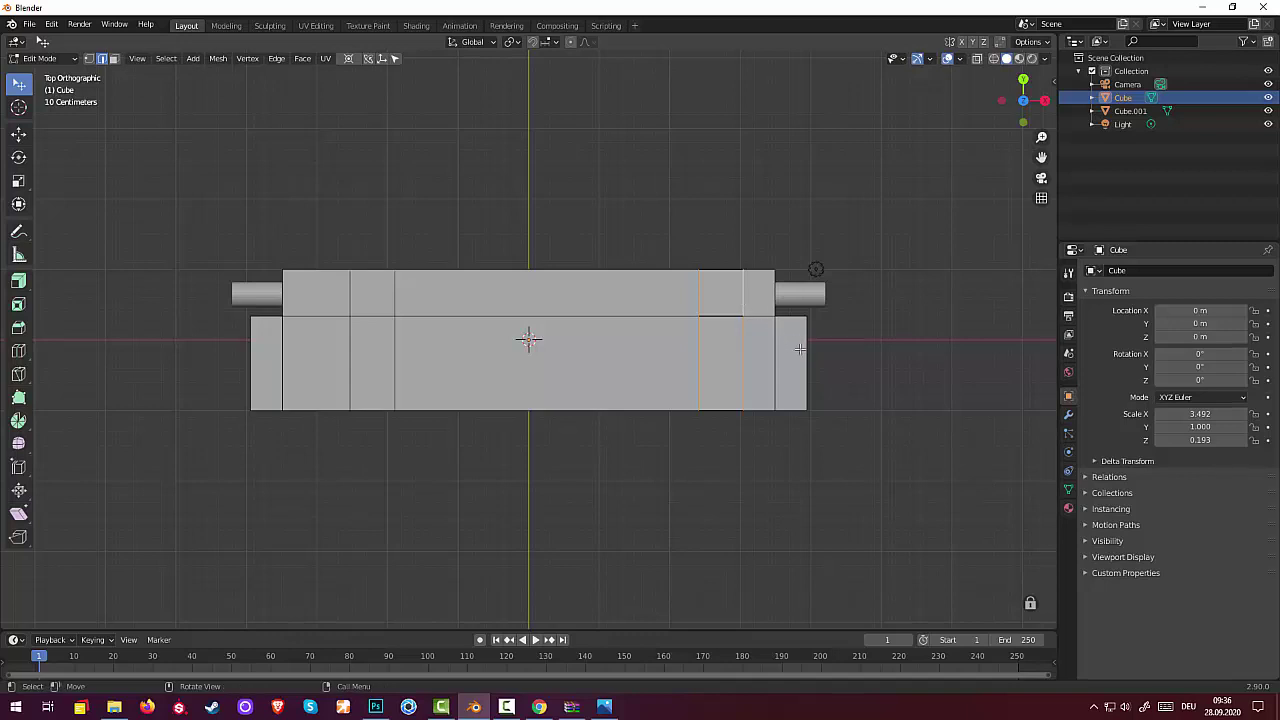
key(g)
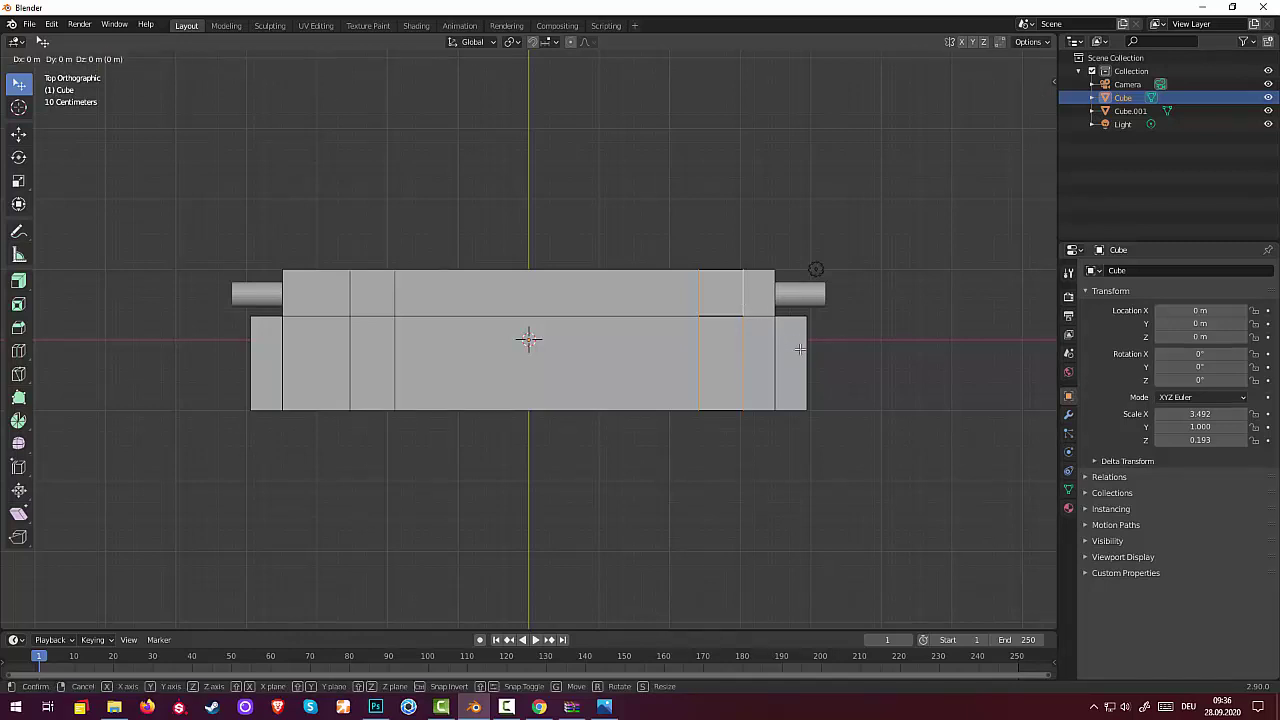
key(x)
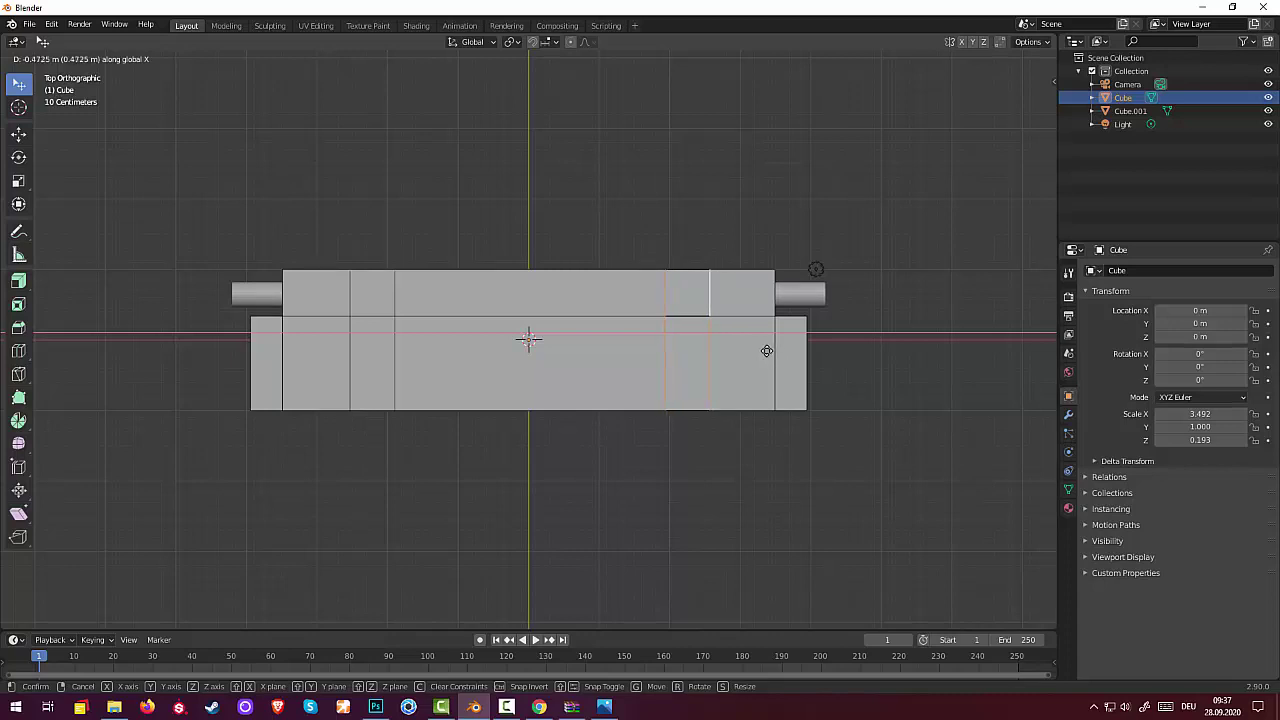
click(766, 350)
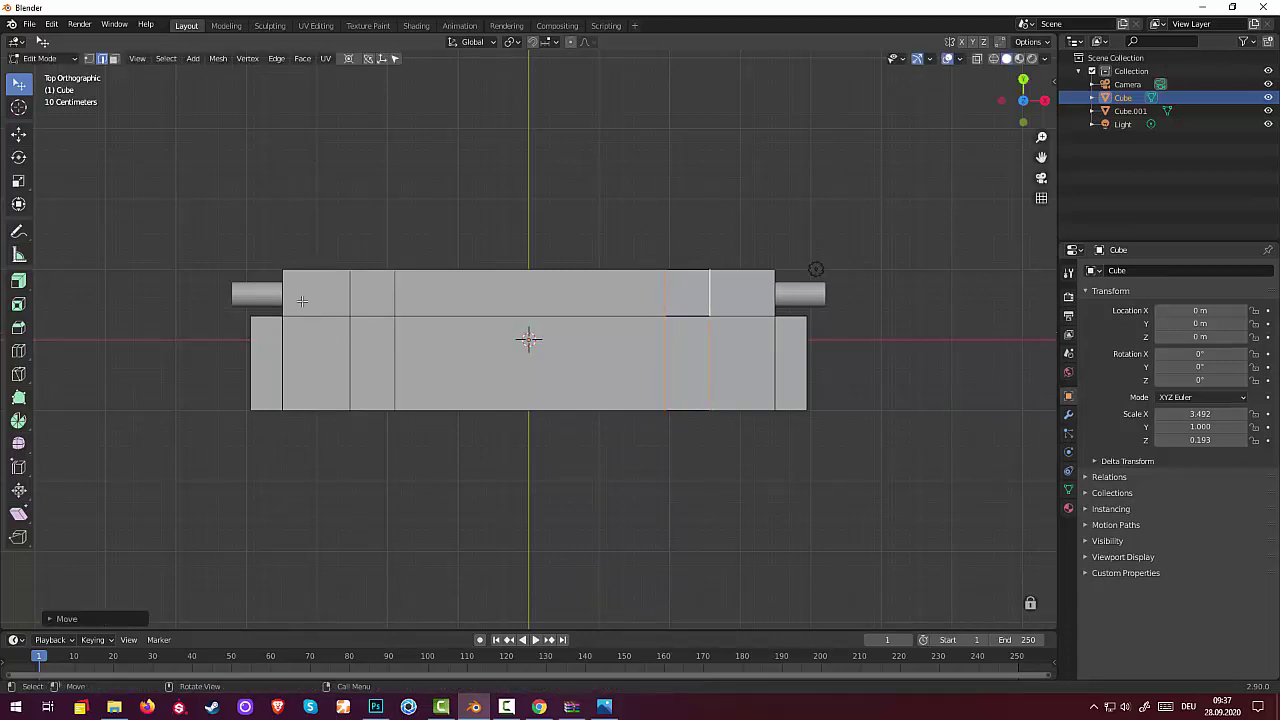
alt+click(395, 289)
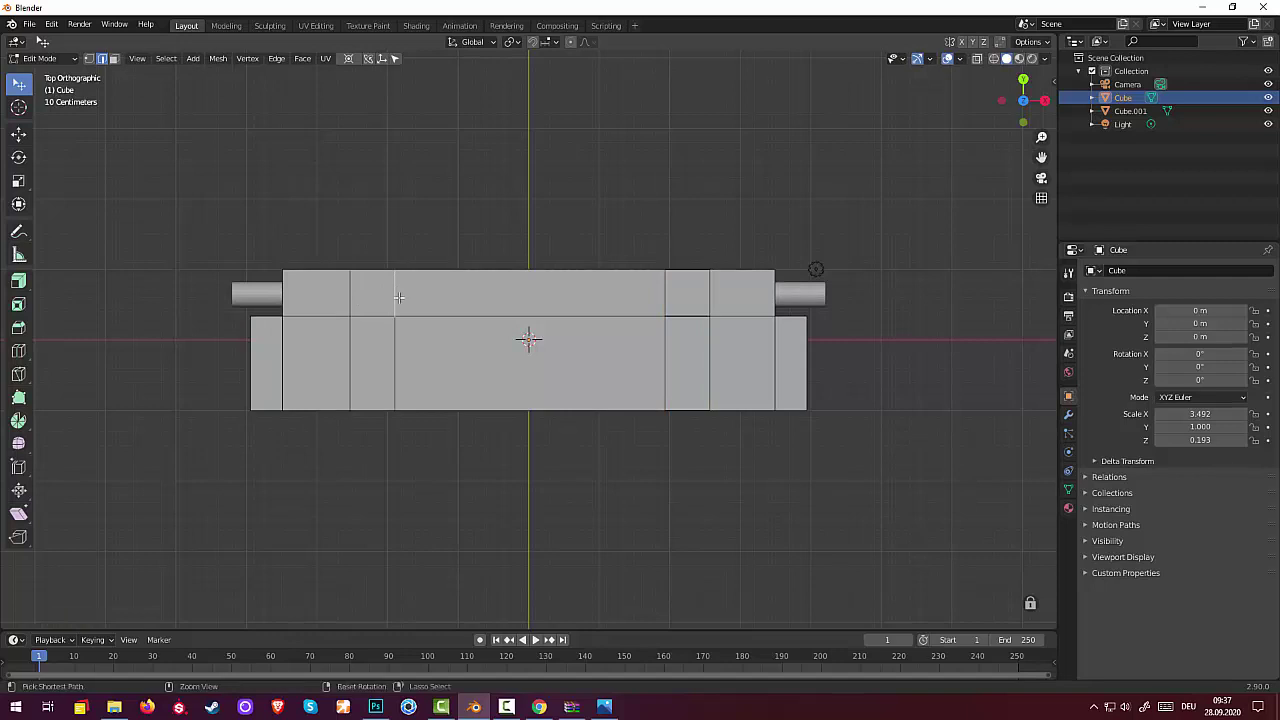
Cut two lengthwise loops, sliding one near the hull's top edge and one near the bottom.
key(ctrl+r)
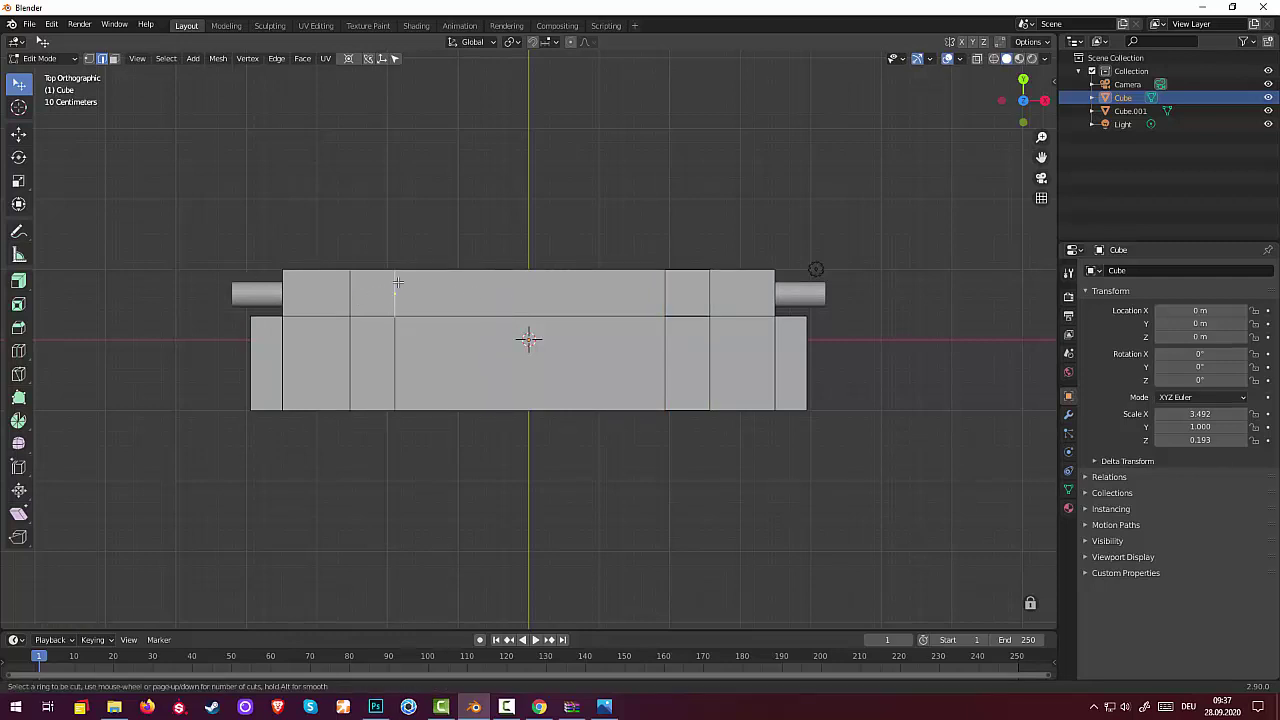
click(280, 290)
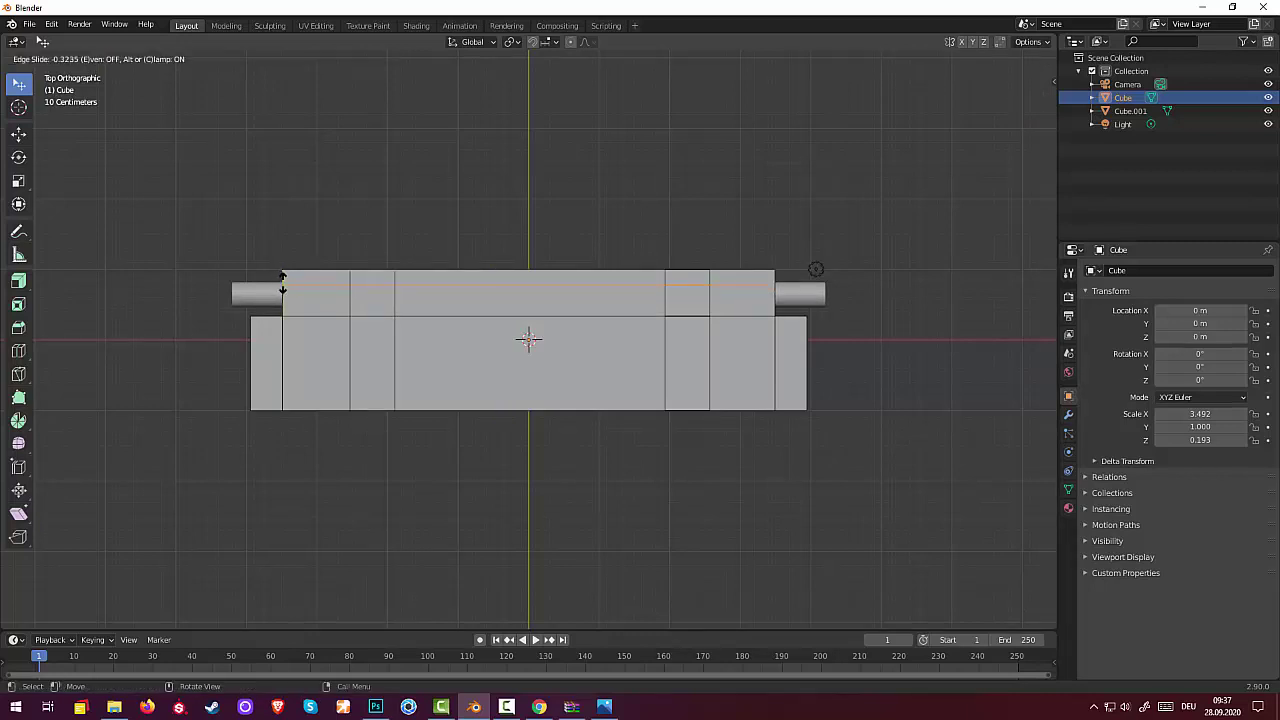
click(282, 286)
click(281, 368)
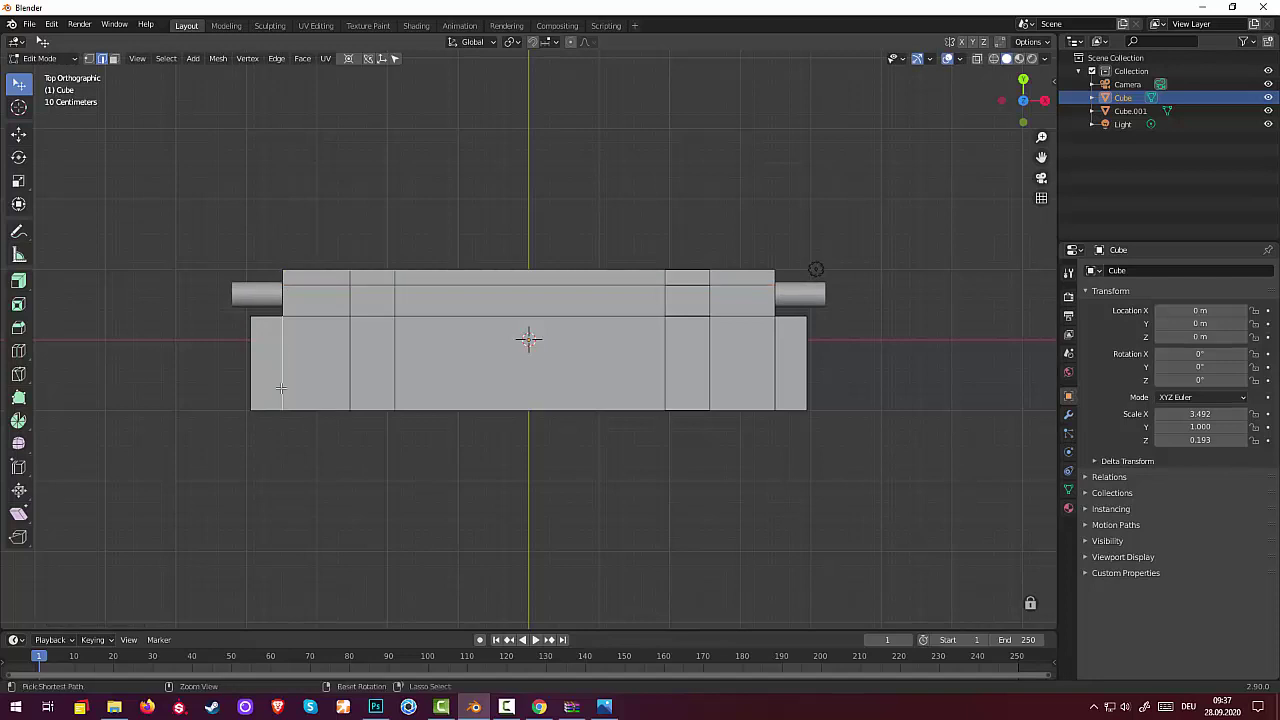
key(ctrl+r)
click(281, 388)
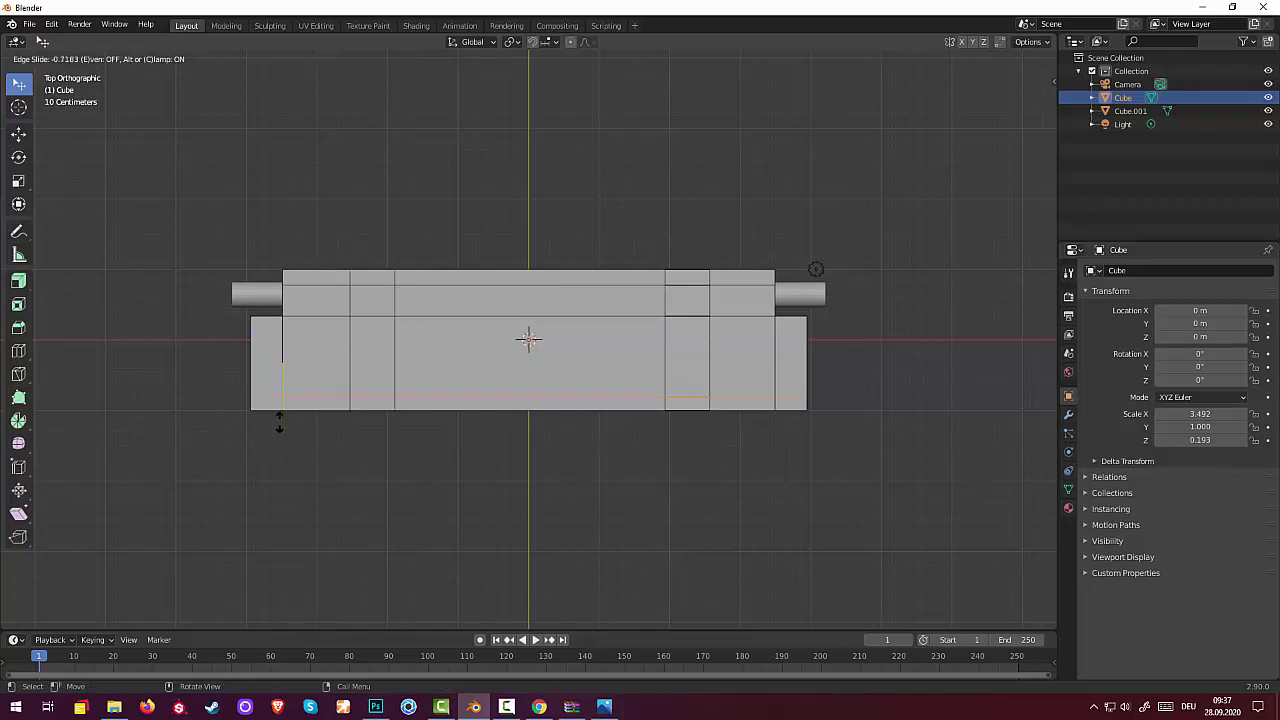
click(279, 420)
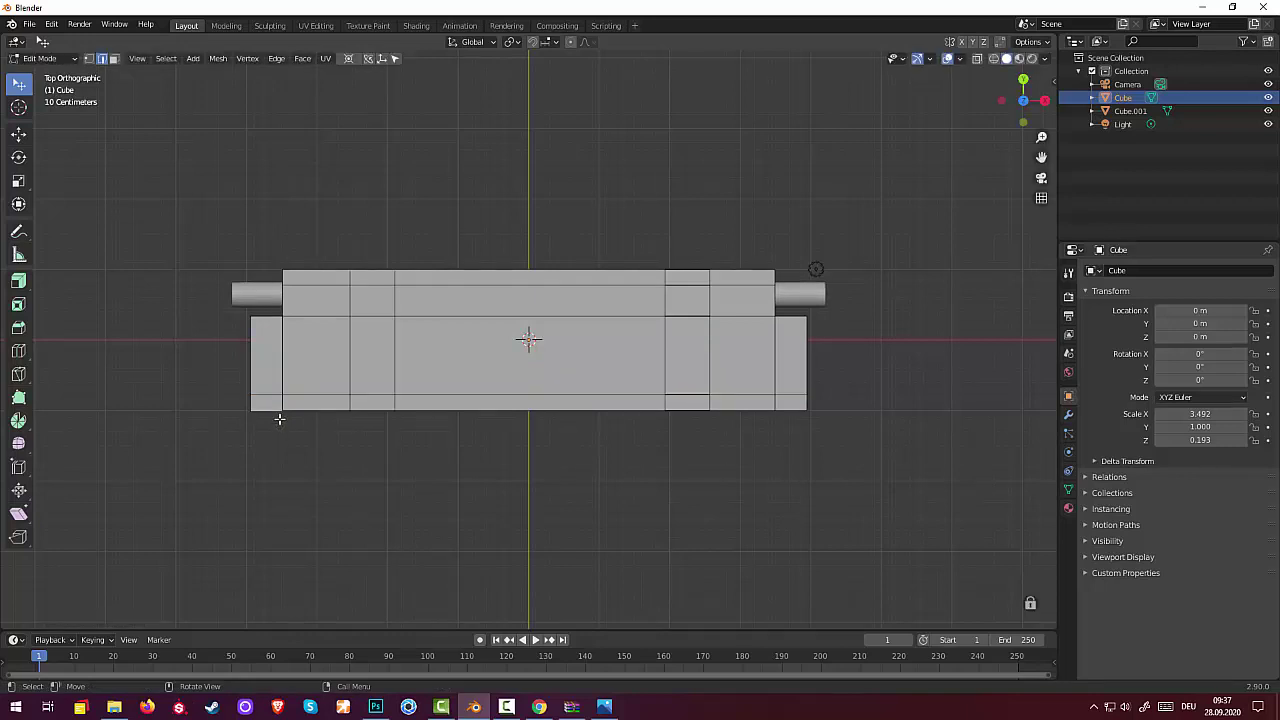
mouse_move(386, 457)
middle_down()
mouse_move(554, 410)
mouse_move(566, 487)
middle_up()
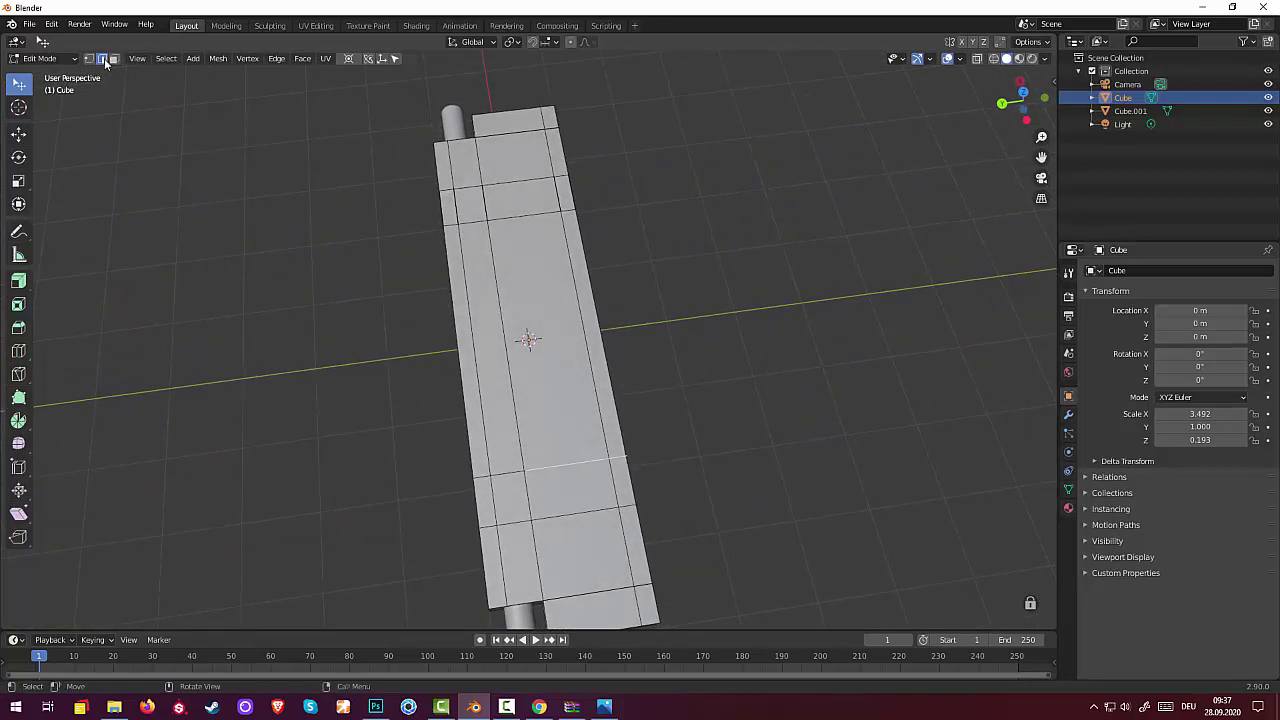
In face select, delete the lengthwise strip of top faces as a trial, then undo it.
click(113, 58)
alt+click(569, 487)
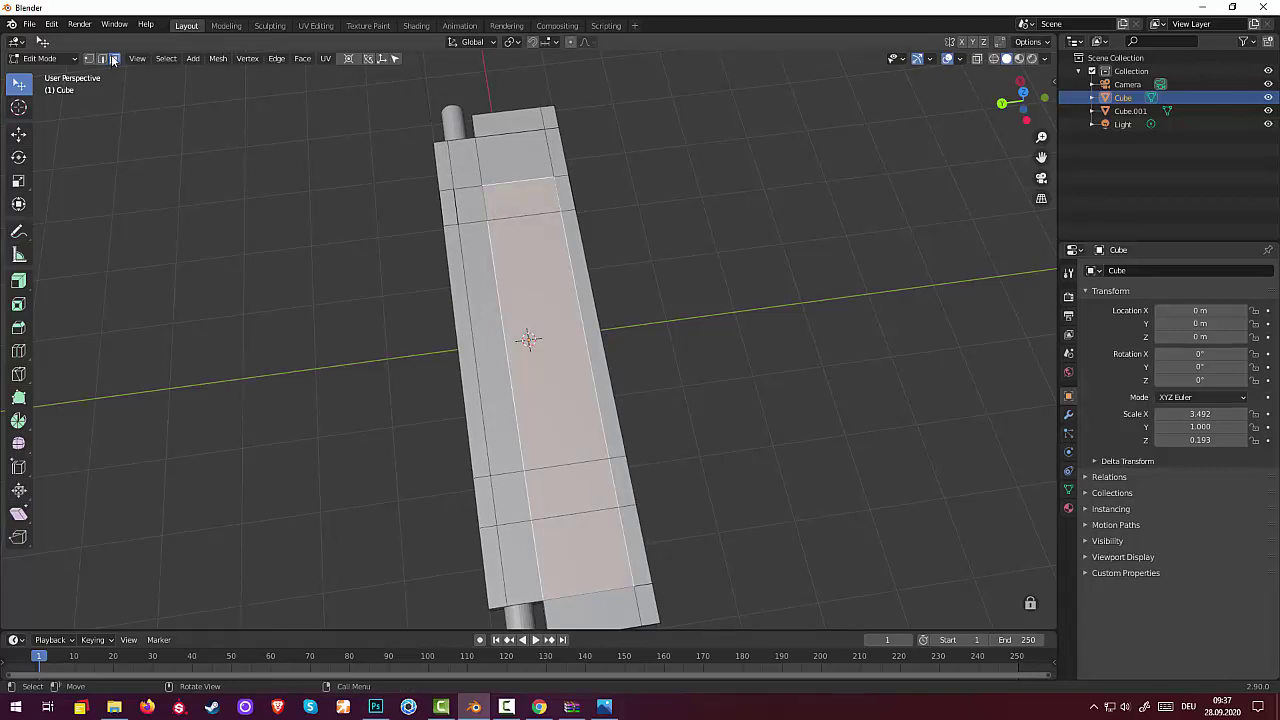
click(629, 190)
alt+click(526, 198)
mouse_move(589, 217)
middle_down()
mouse_move(745, 167)
mouse_move(760, 197)
middle_up()
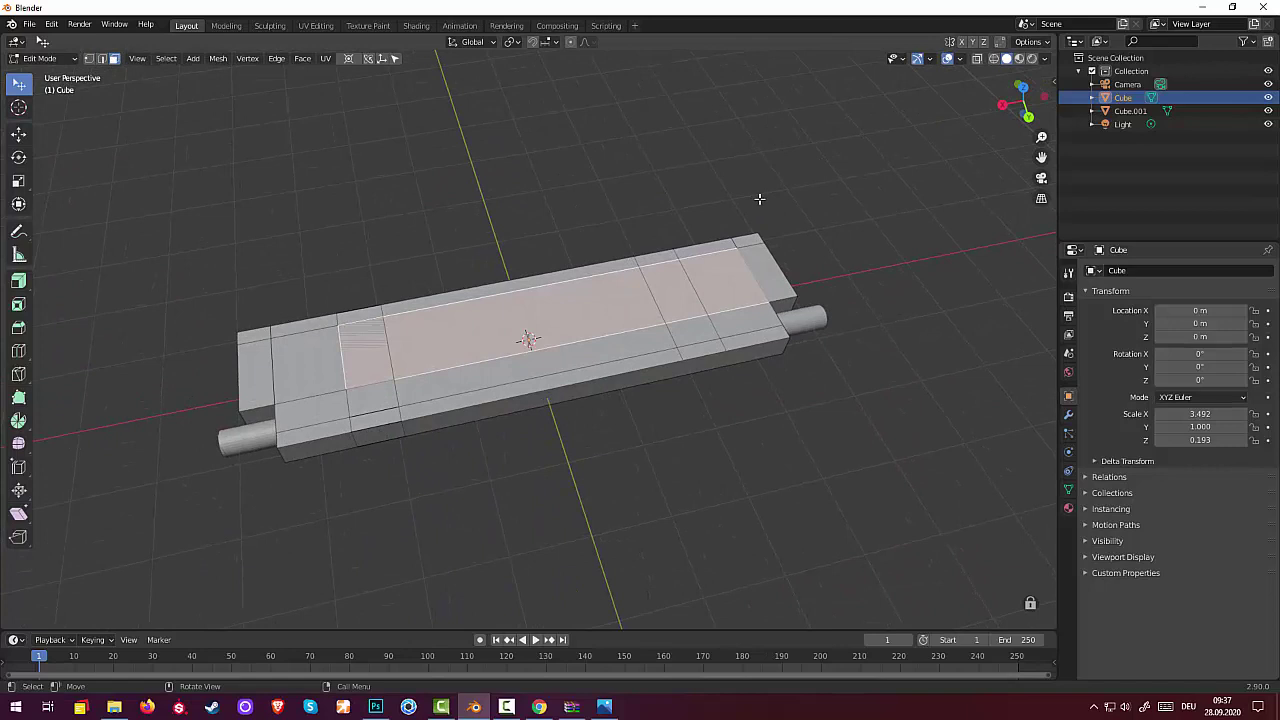
click(498, 503)
alt+click(368, 357)
key(x)
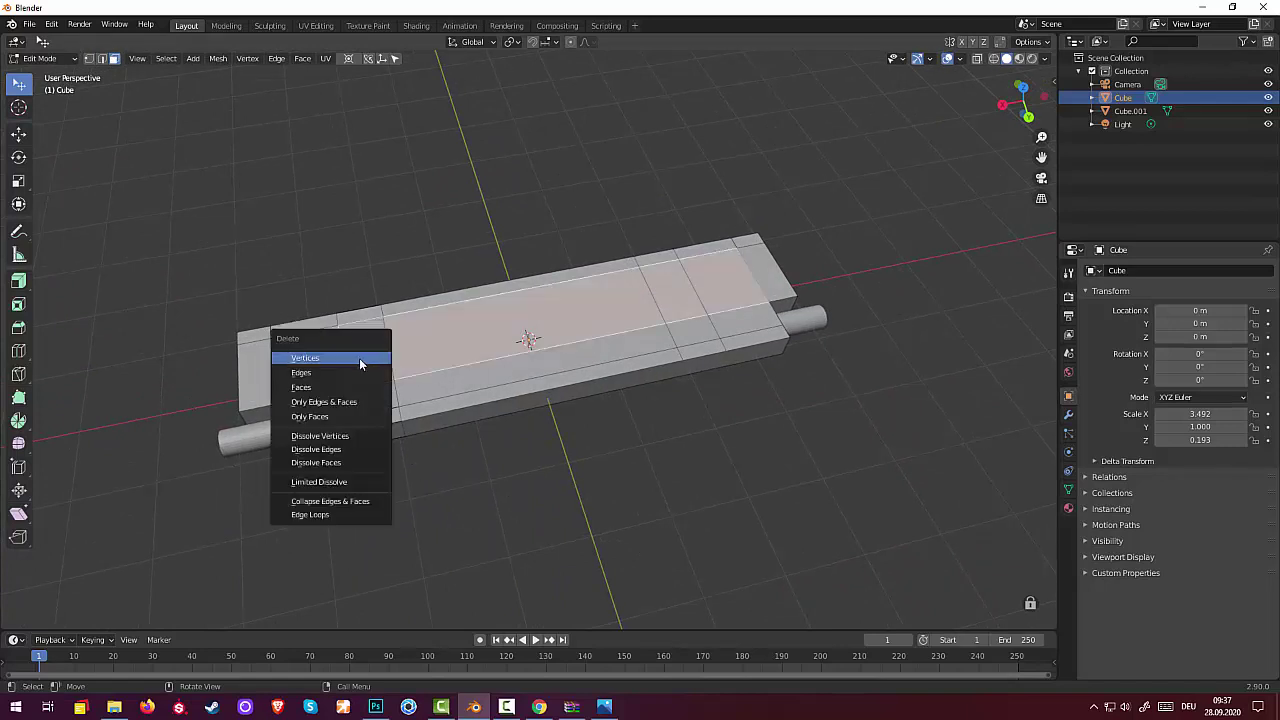
click(322, 391)
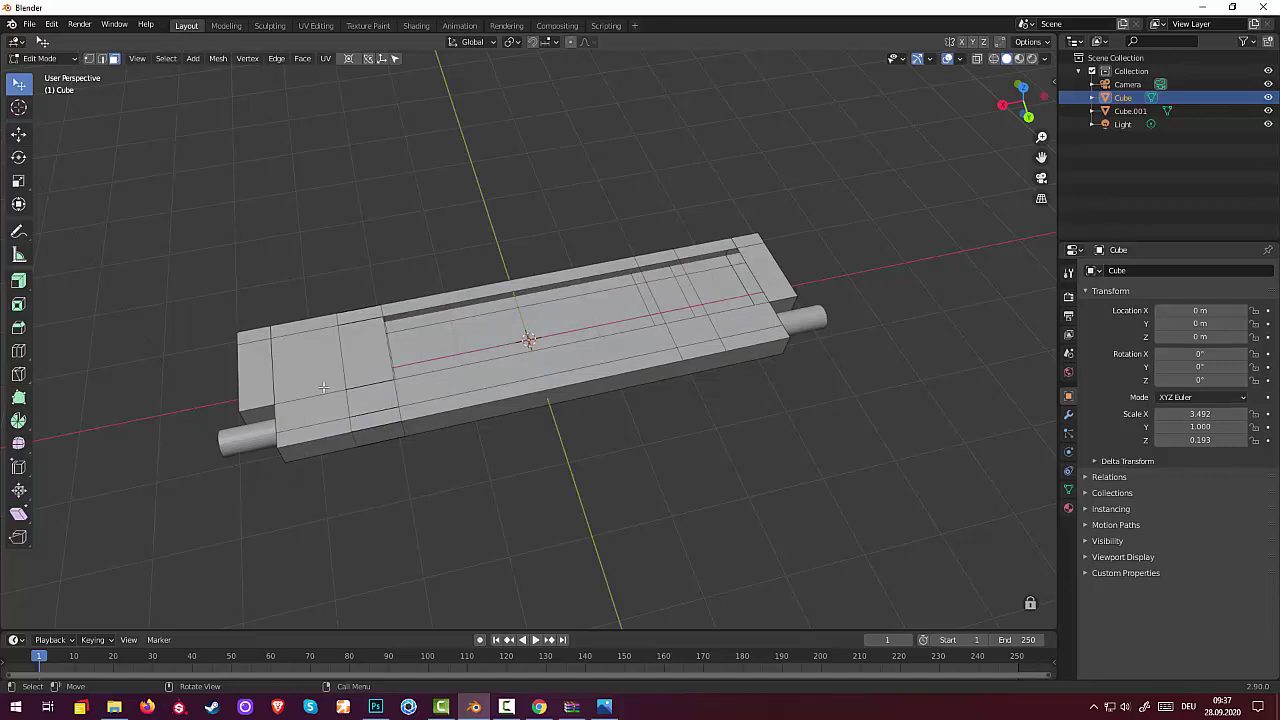
key(ctrl+z)
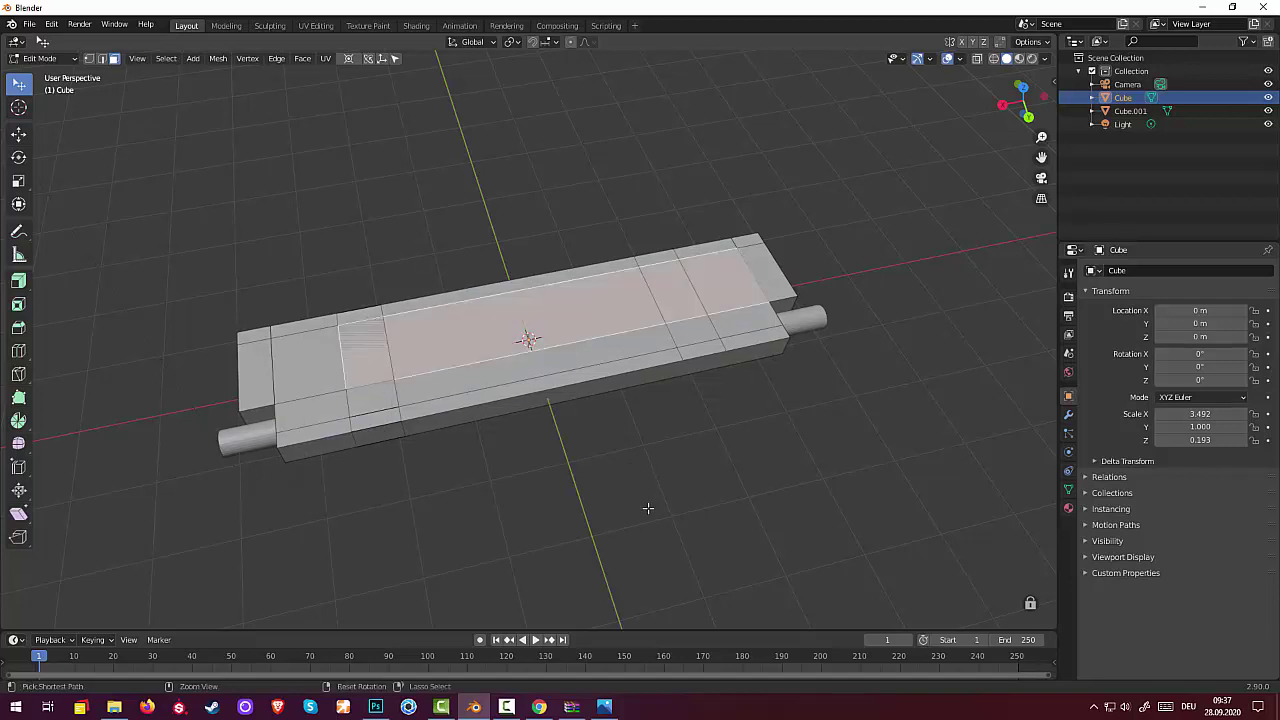
click(648, 508)
Undo the earlier edge loop cuts back to a single large top face.
key(ctrl+z)
key(ctrl+z)
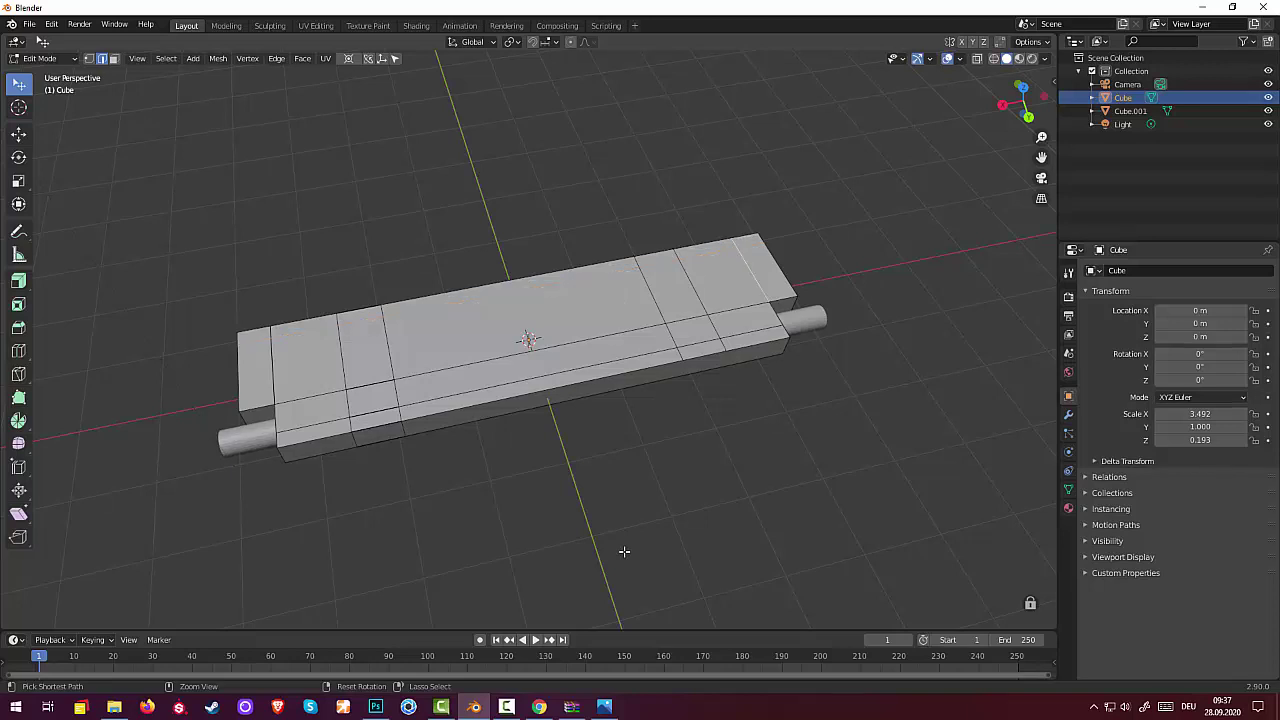
key(ctrl+z)
key(ctrl+z)
key(ctrl+z)
key(ctrl+z)
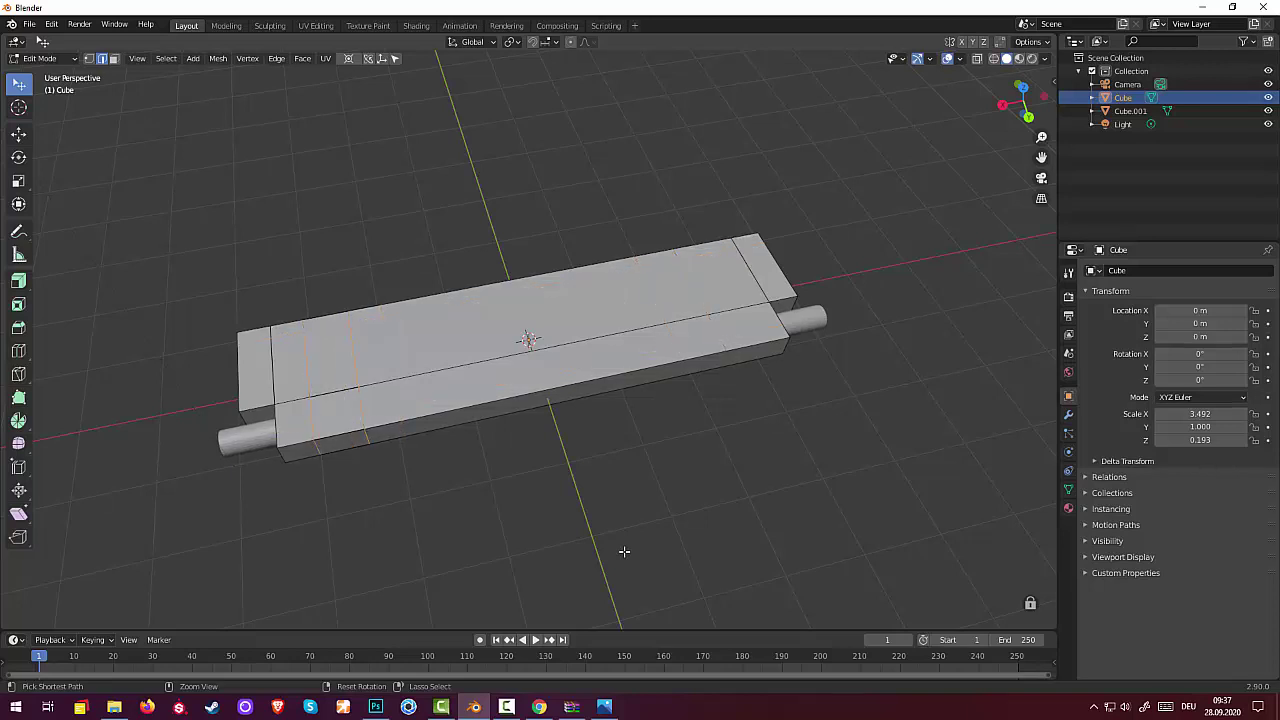
key(ctrl+z)
key(ctrl+z)
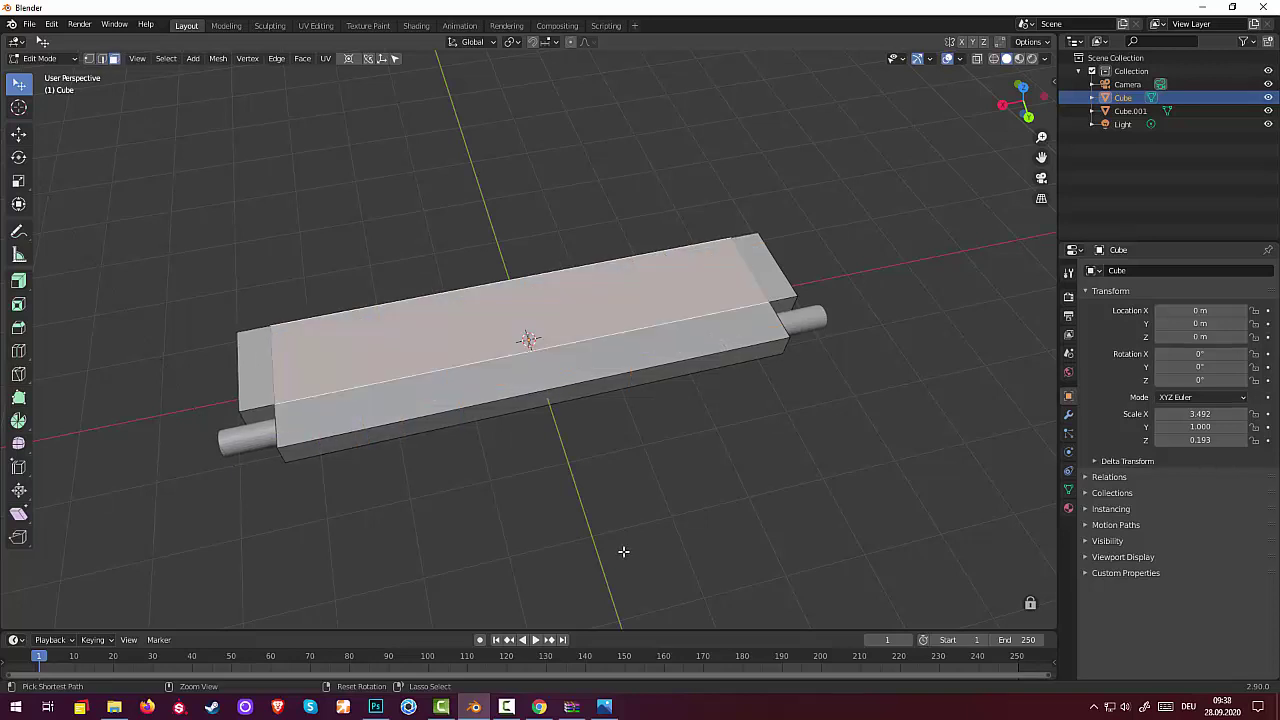
key(ctrl+z)
key(ctrl+z)
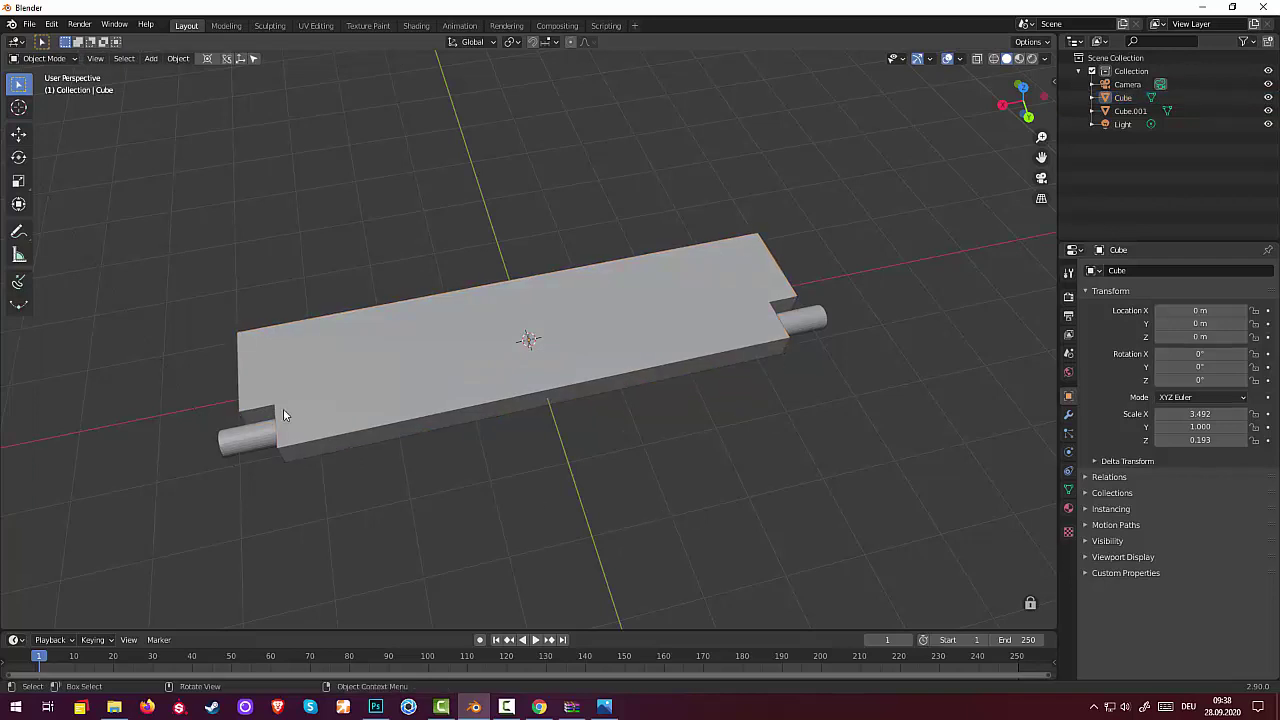
Enter Edit Mode and cut two cross loops near the hull's left end.
click(42, 59)
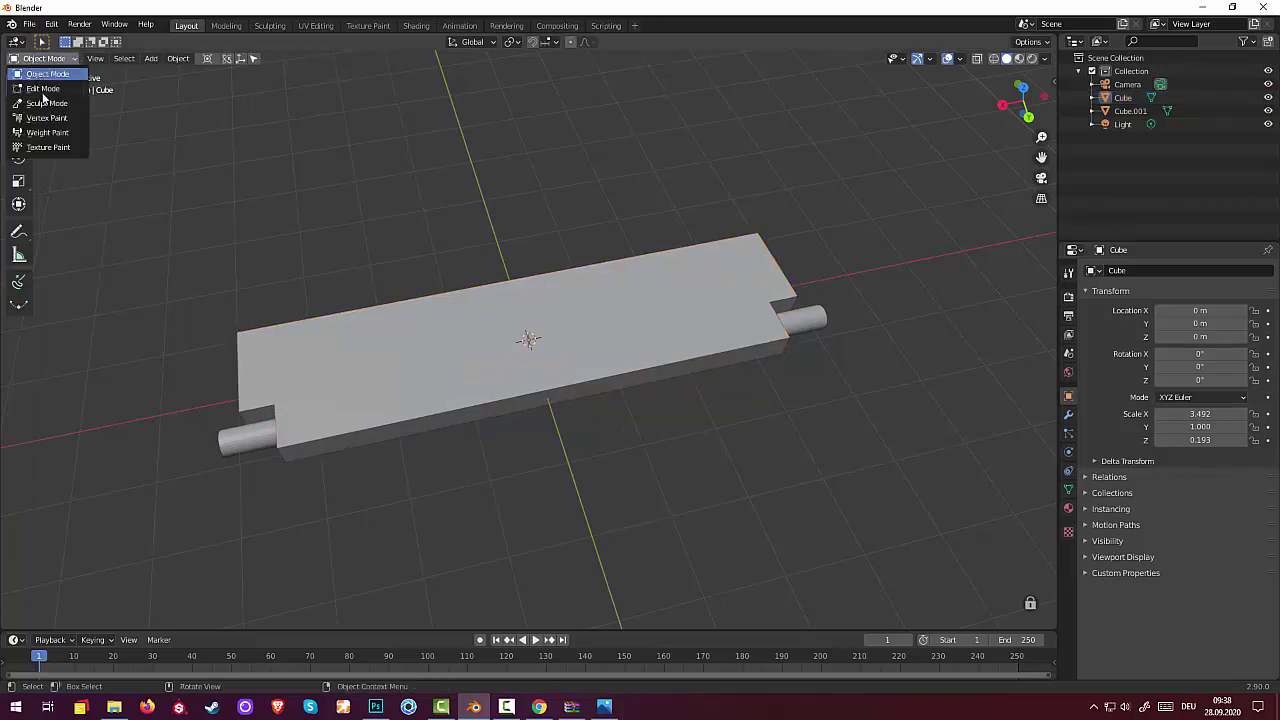
click(42, 89)
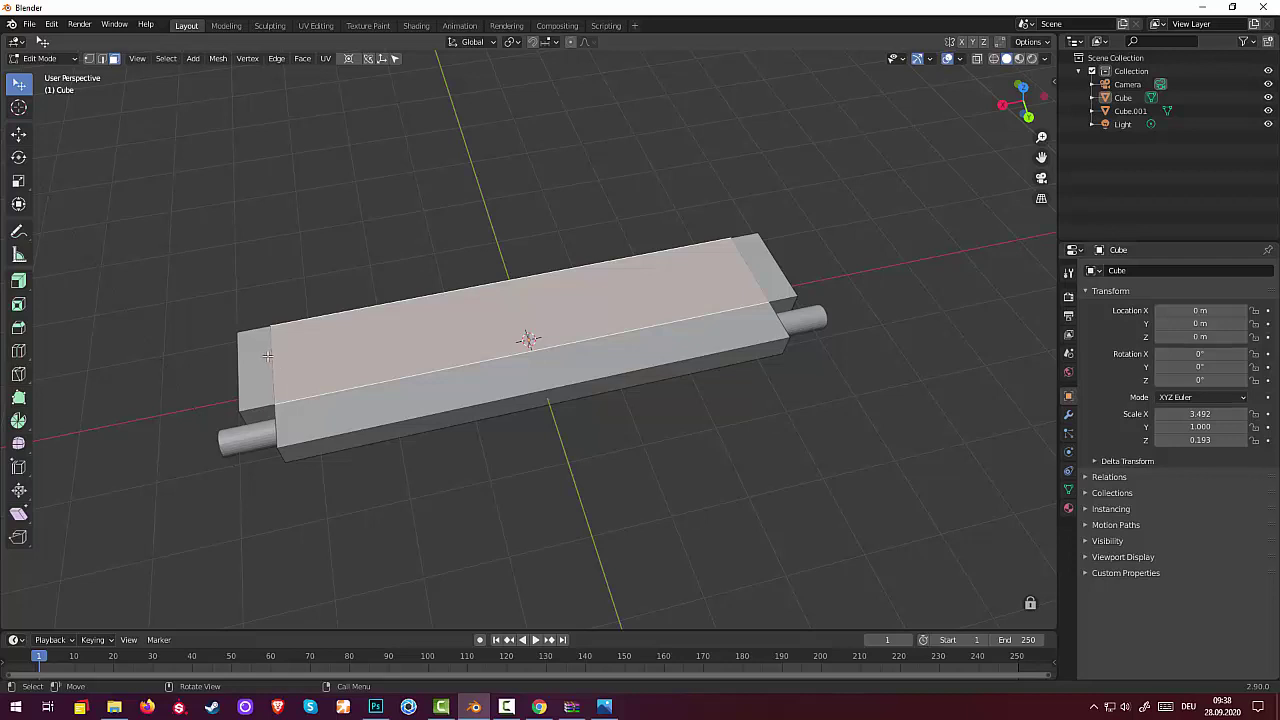
middle_drag(522, 442, 491, 480)
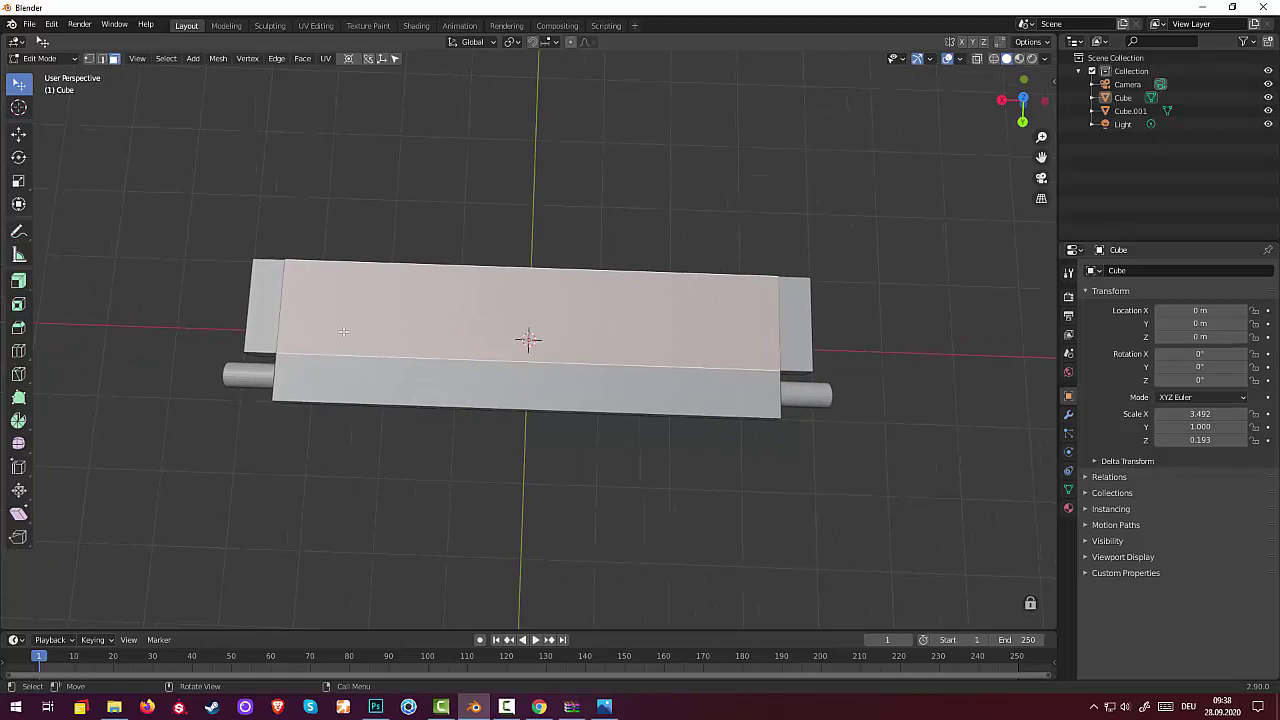
key(ctrl+r)
click(390, 333)
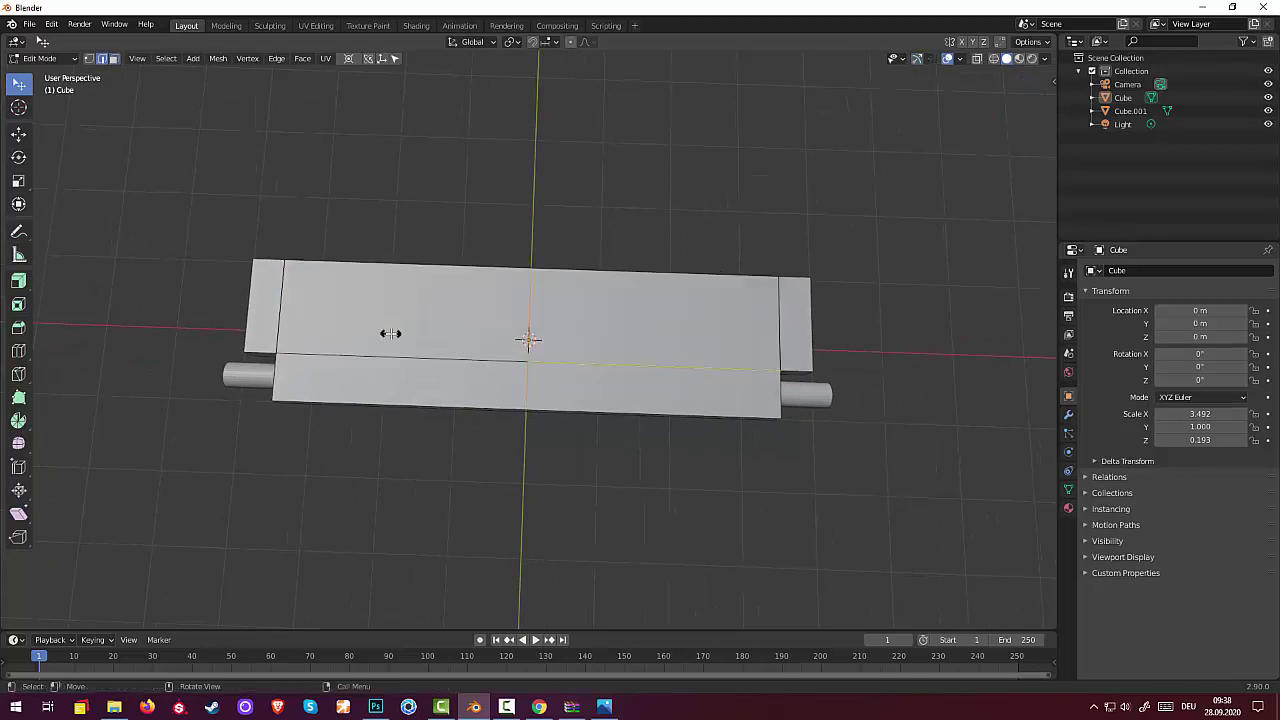
click(203, 348)
click(343, 341)
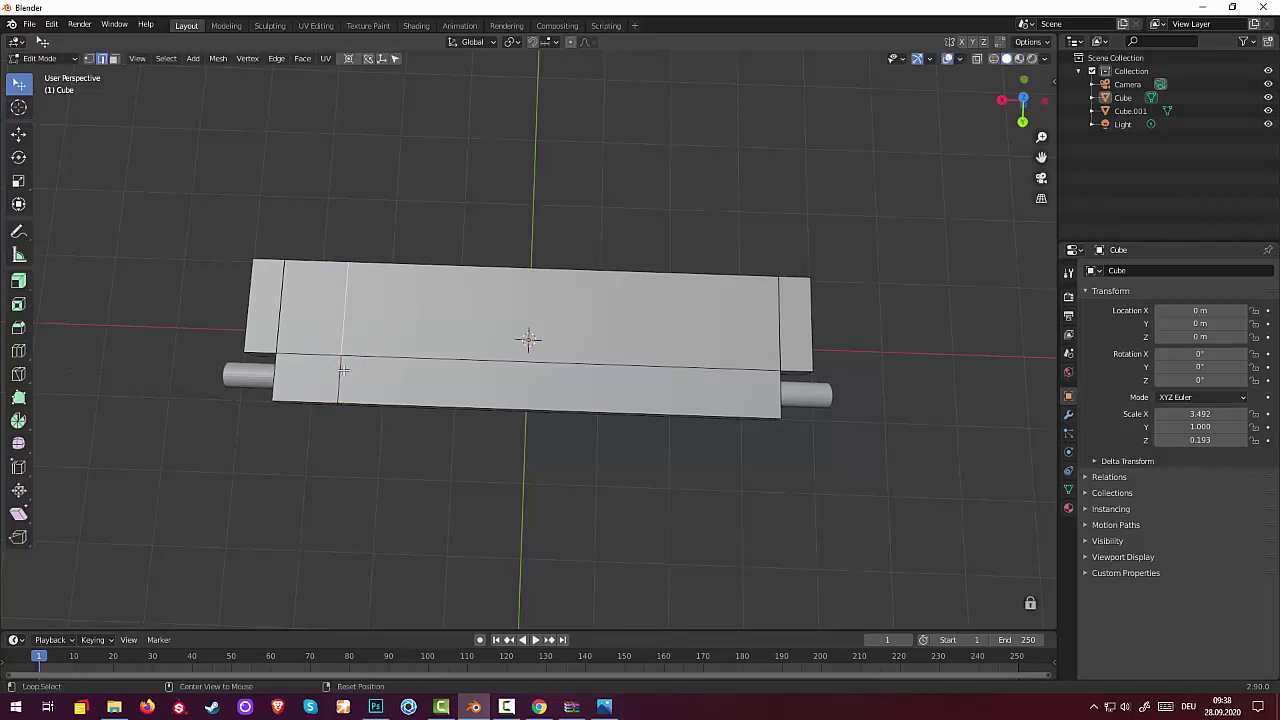
ctrl+click(343, 369)
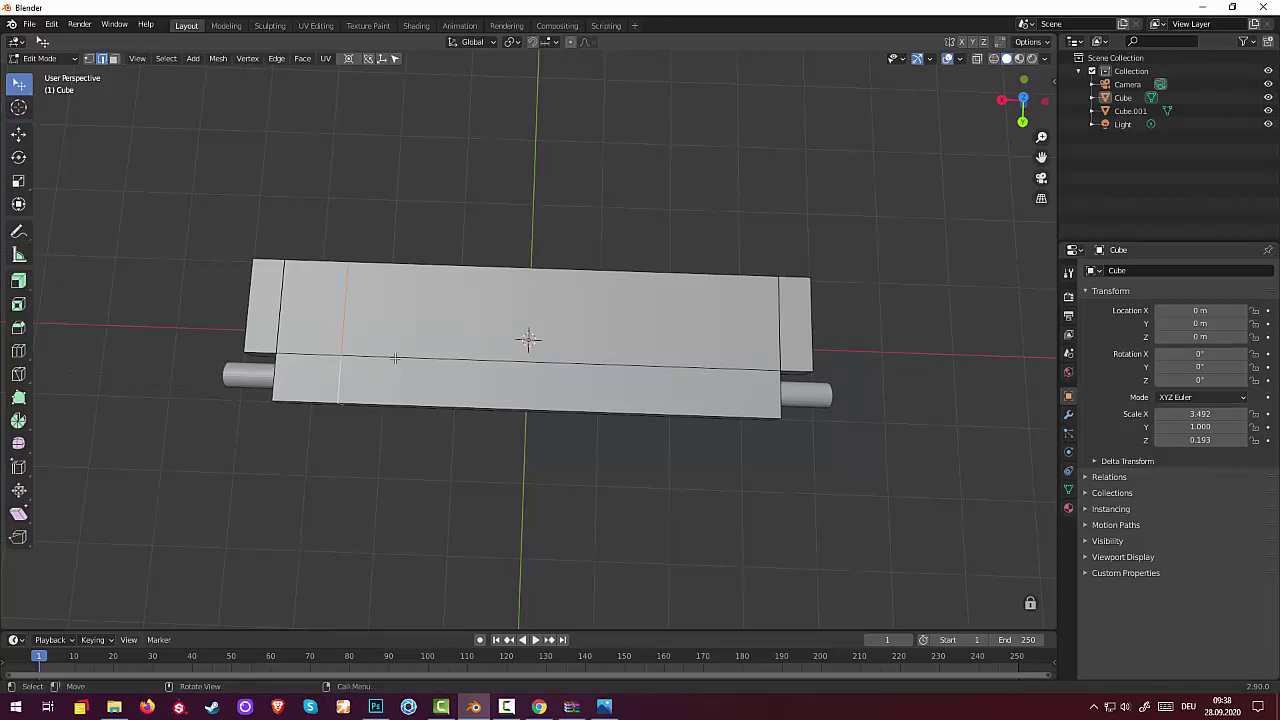
click(390, 364)
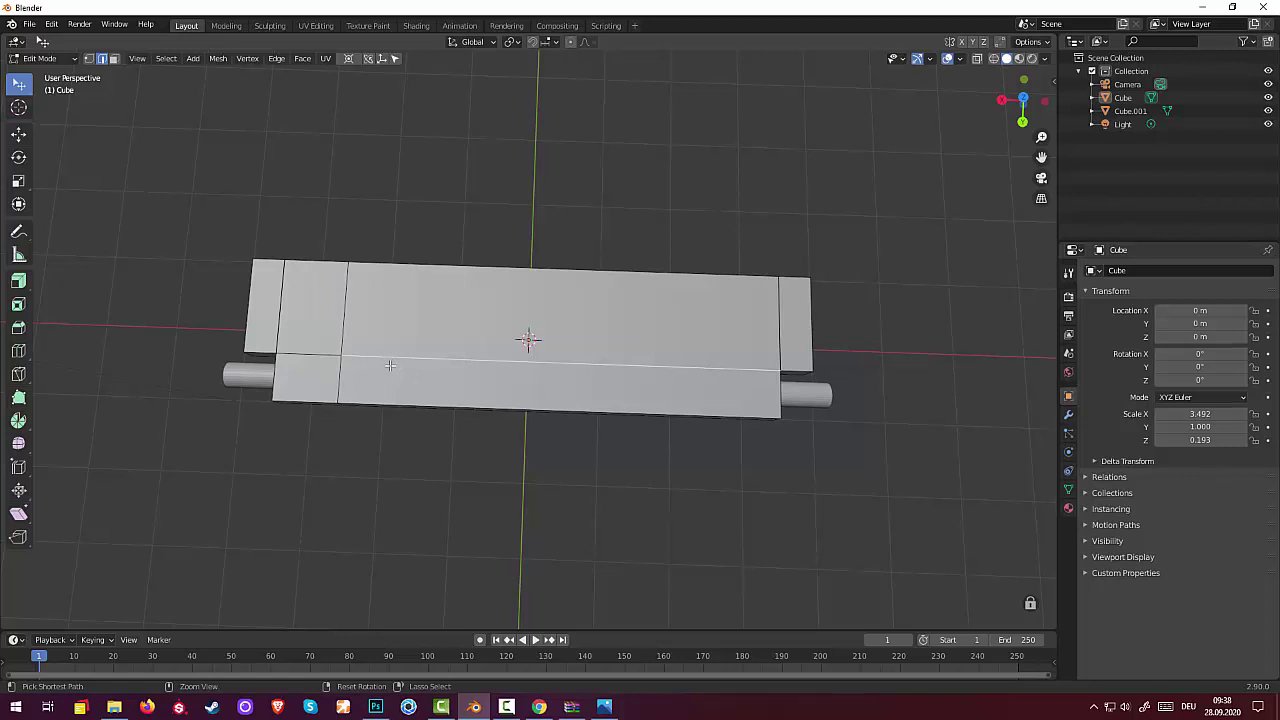
key(ctrl+r)
click(390, 365)
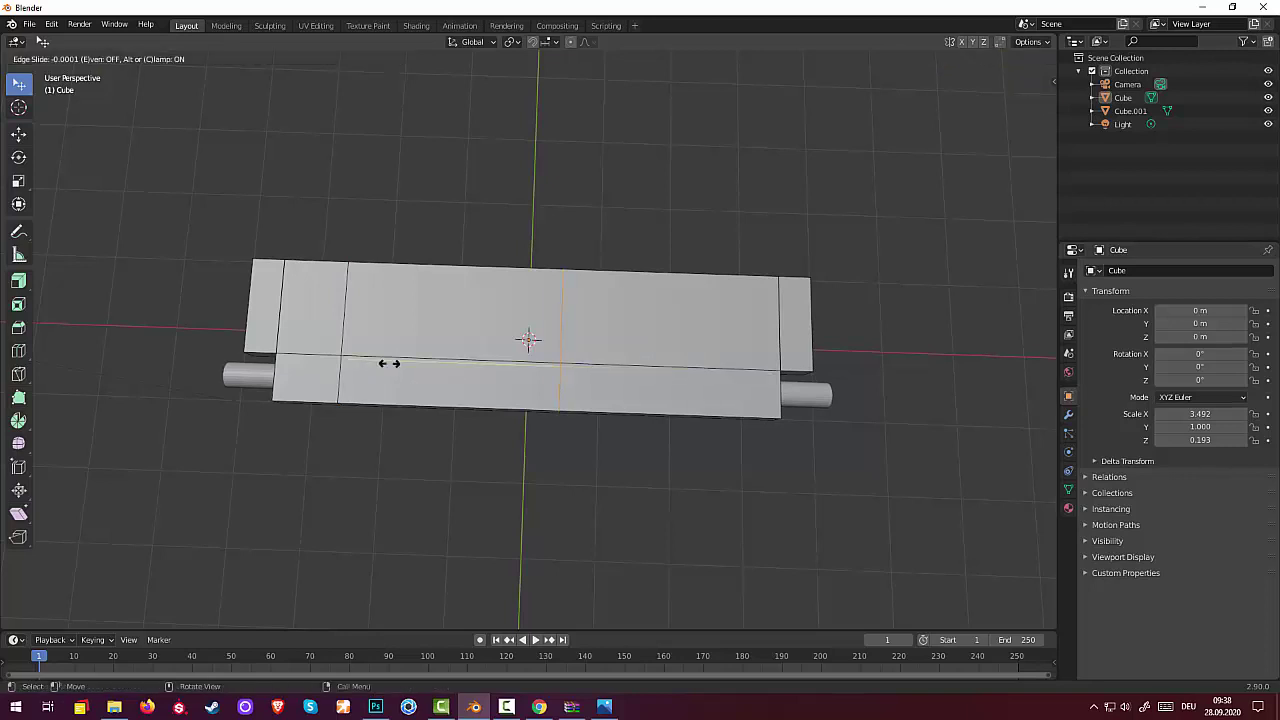
click(222, 362)
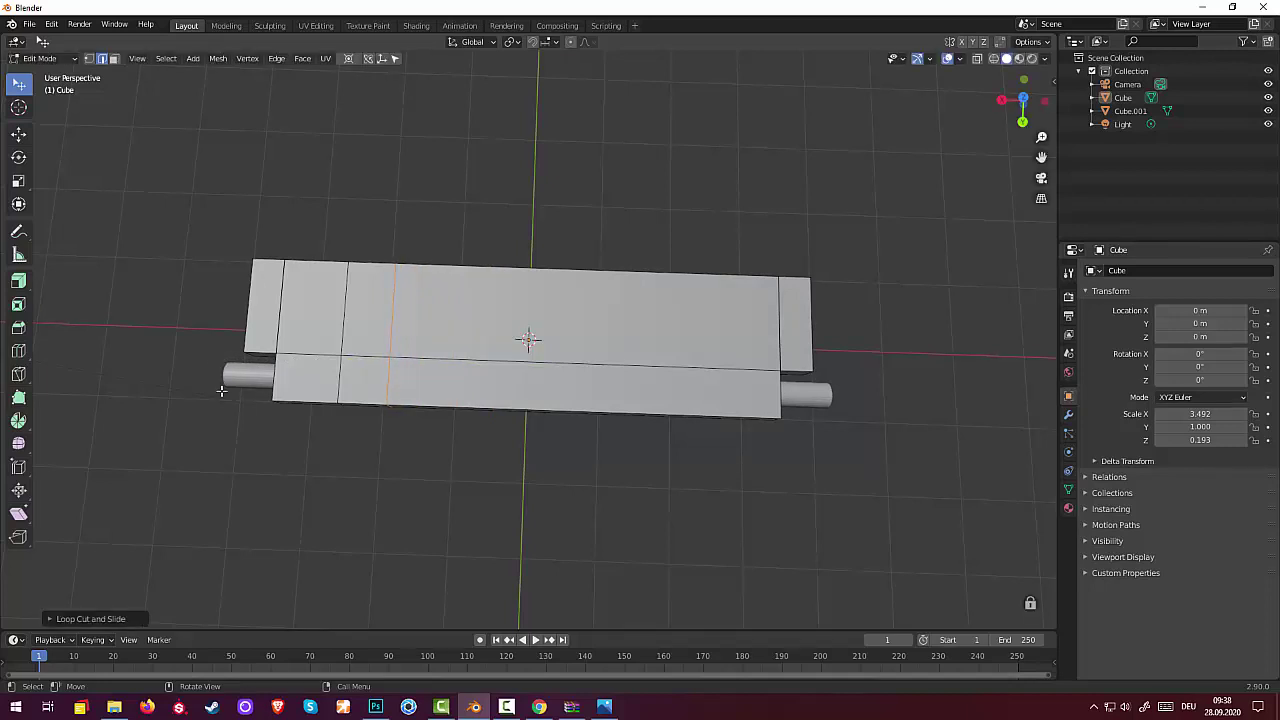
click(709, 307)
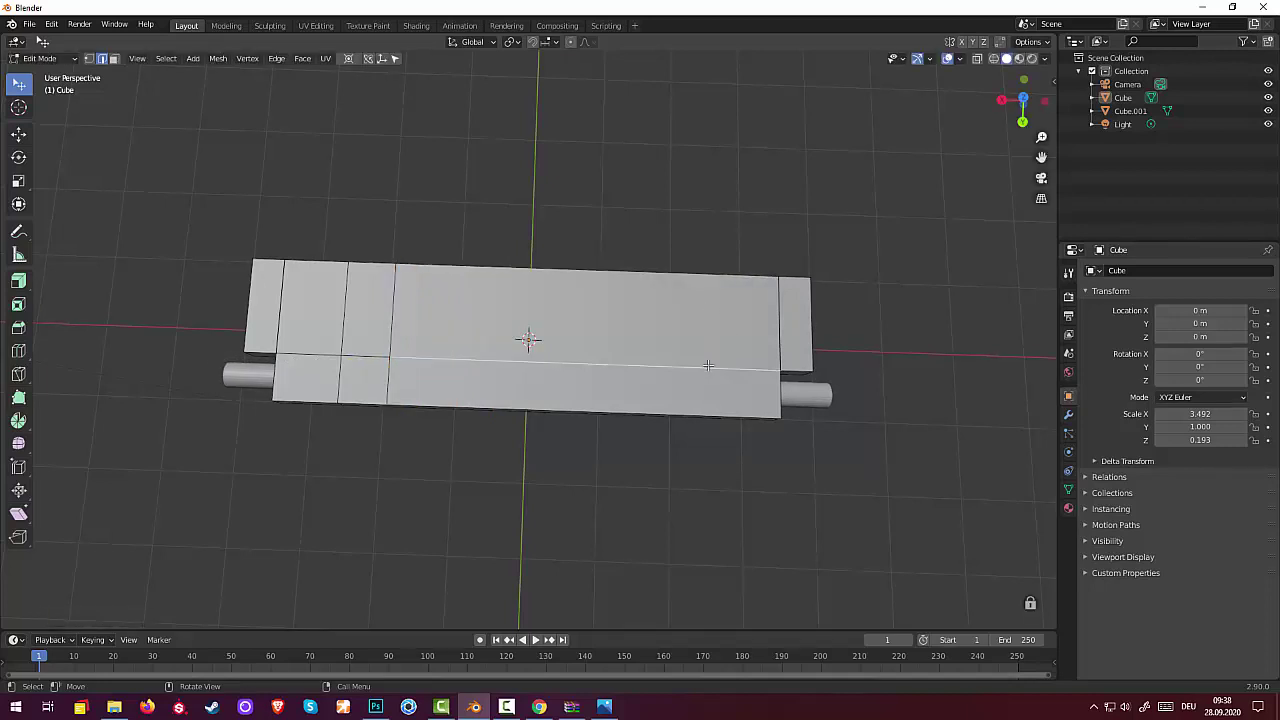
Cut two more cross loops, one right of centre and one near the right end.
key(ctrl+r)
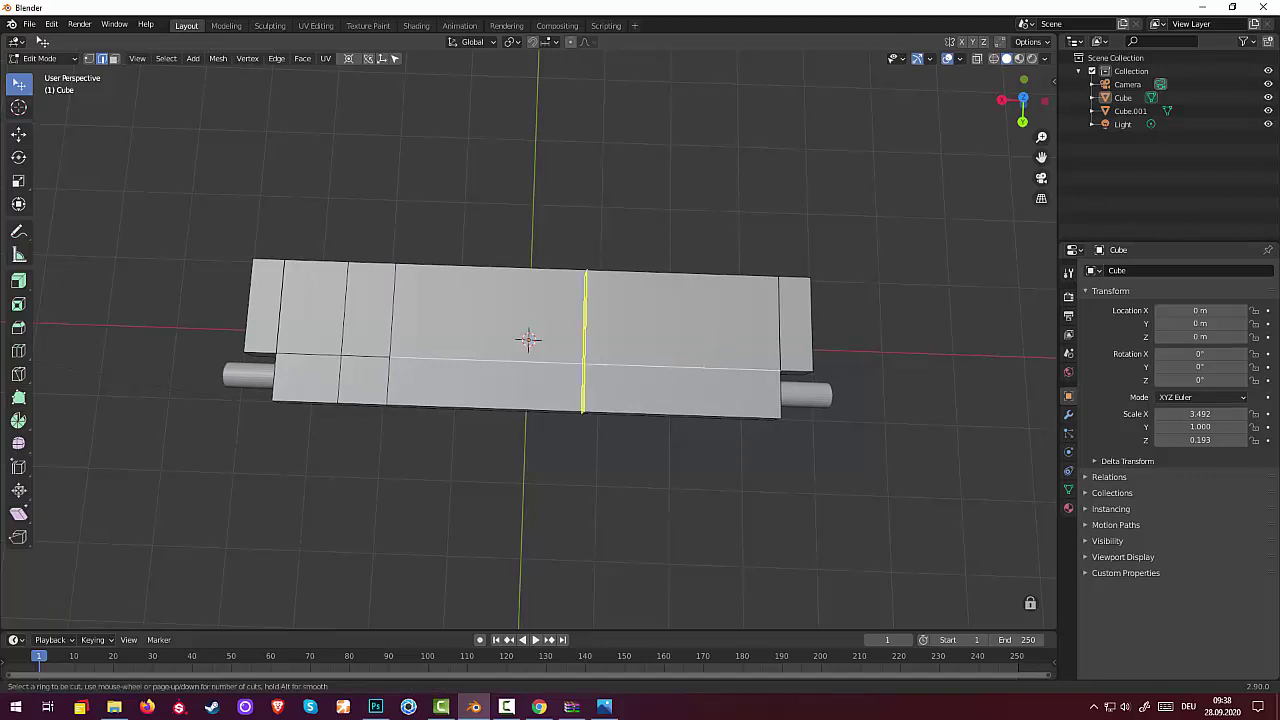
click(585, 368)
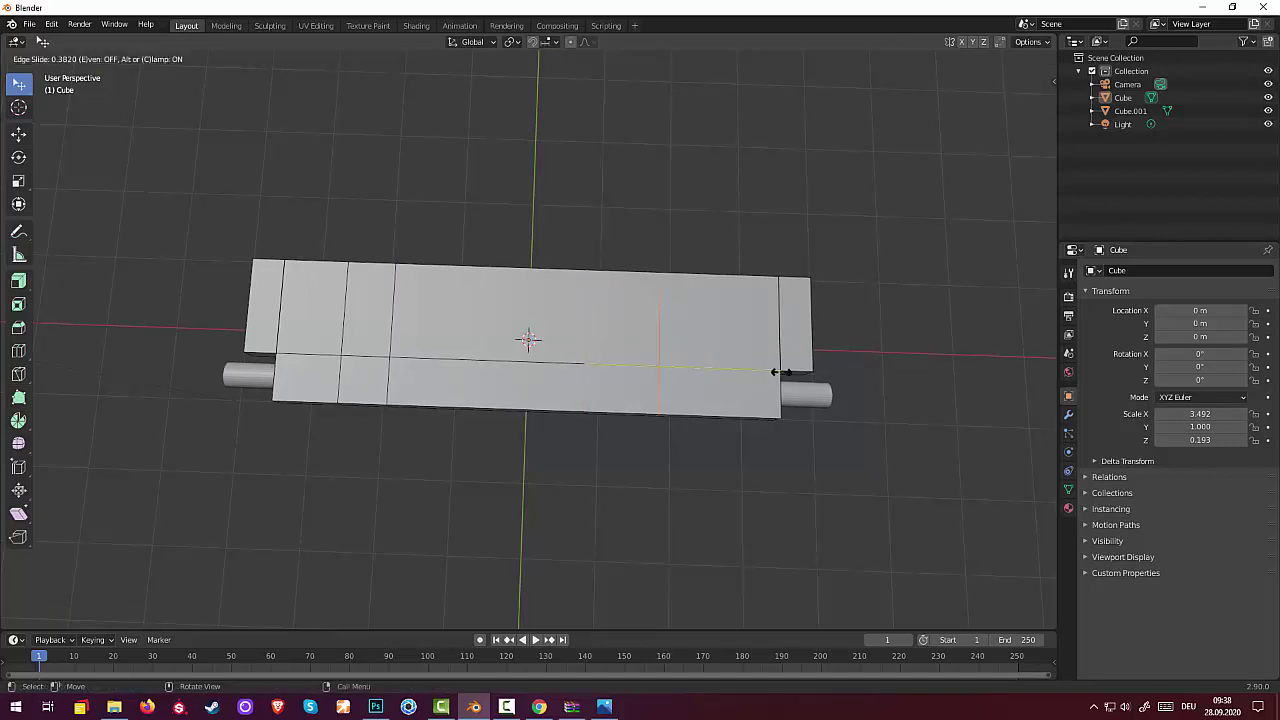
click(840, 375)
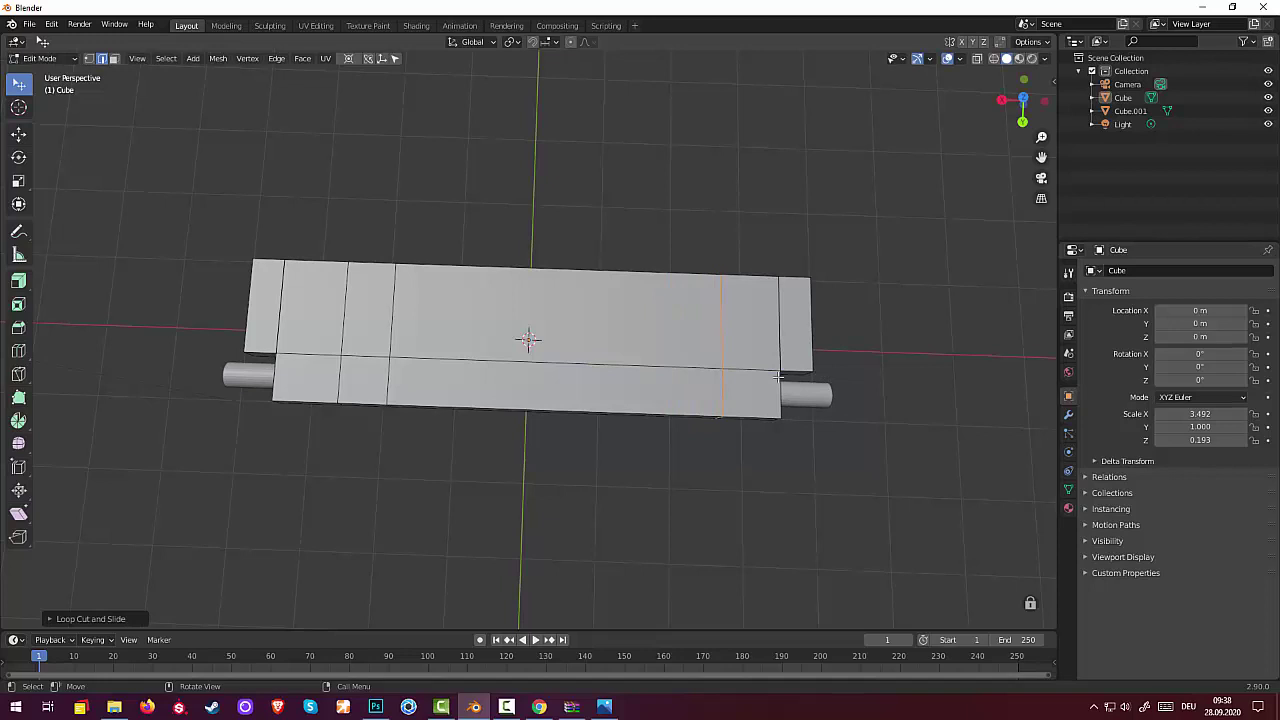
click(682, 368)
key(ctrl)
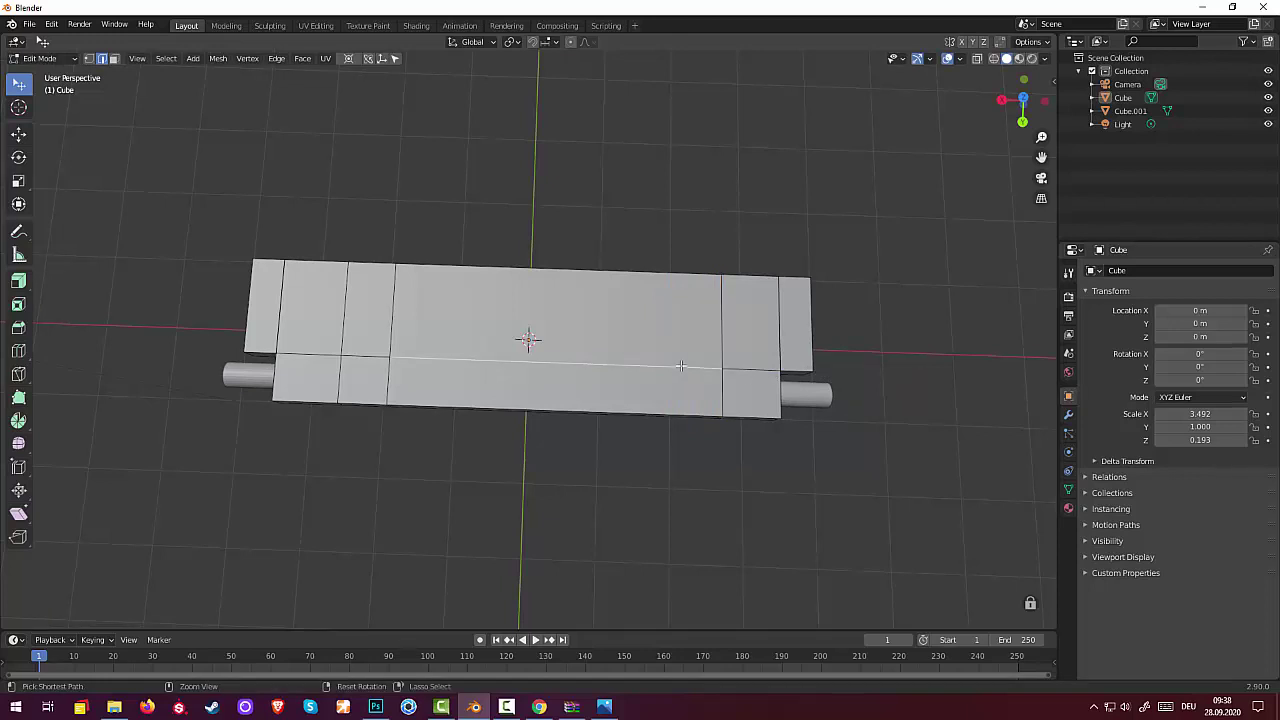
key(ctrl+r)
click(680, 366)
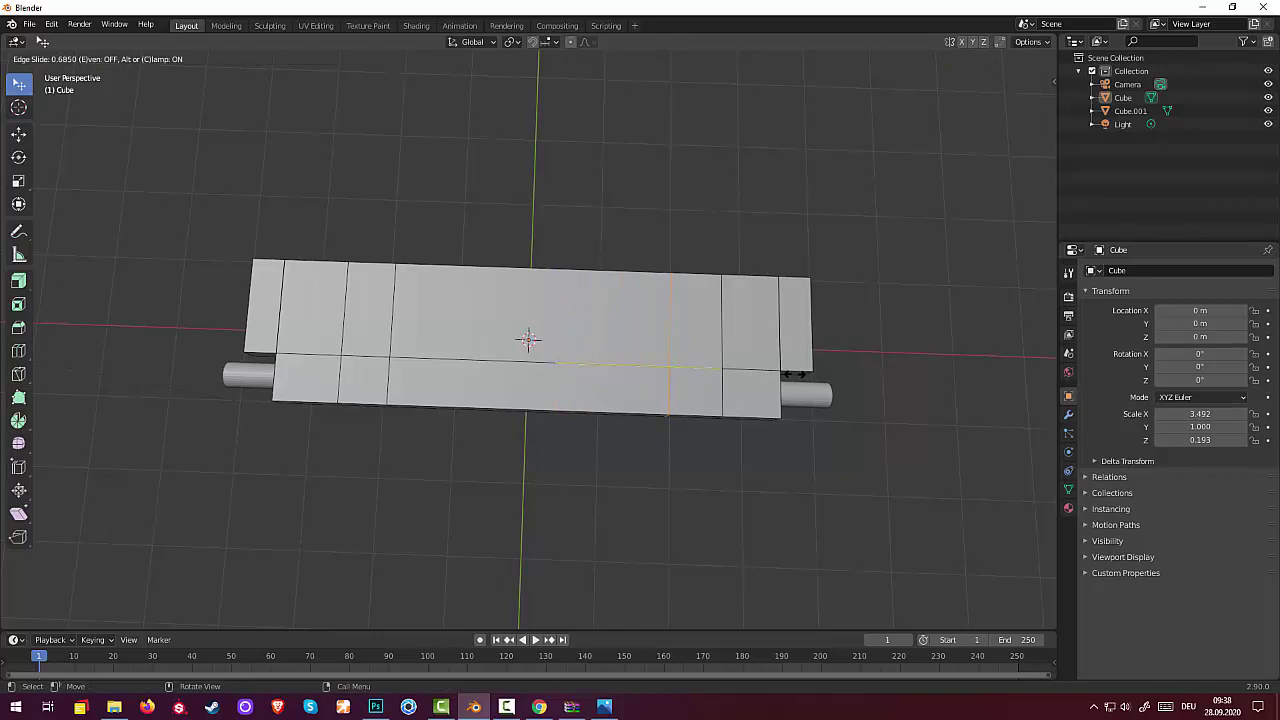
click(799, 459)
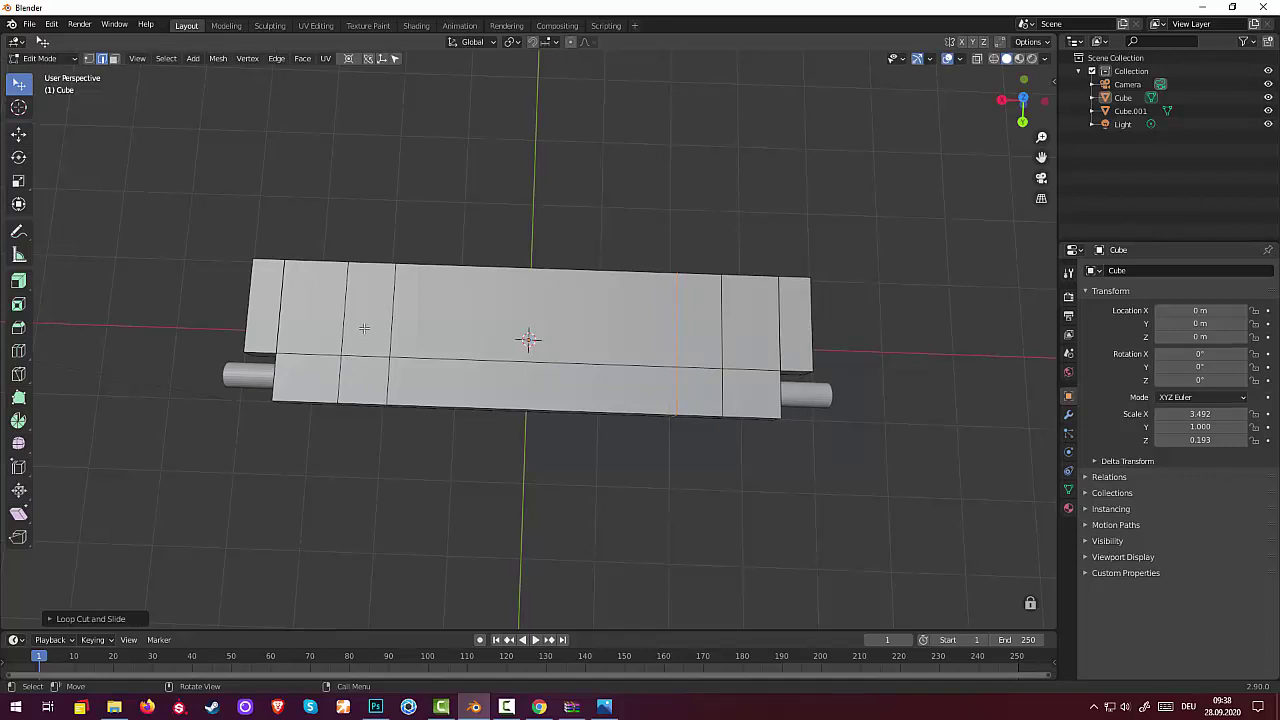
click(364, 329)
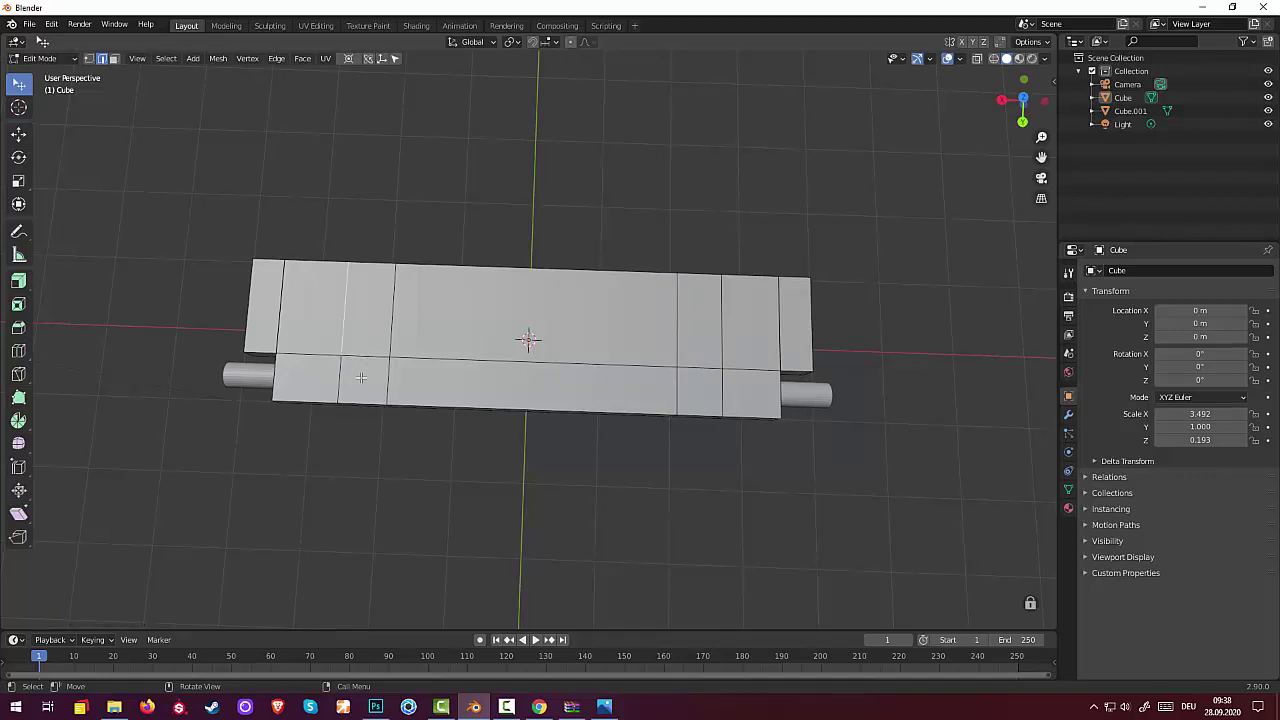
In face select, select the upper and lower faces of both narrow sections.
click(113, 58)
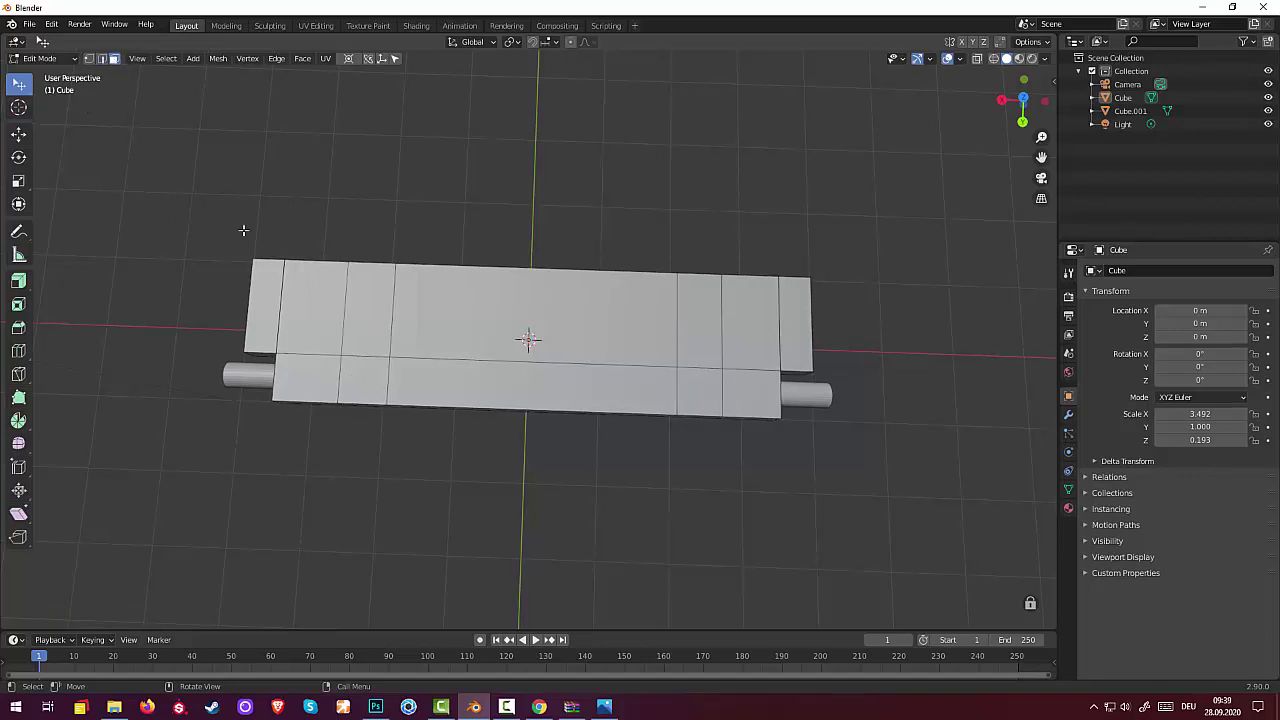
click(364, 303)
shift+click(364, 375)
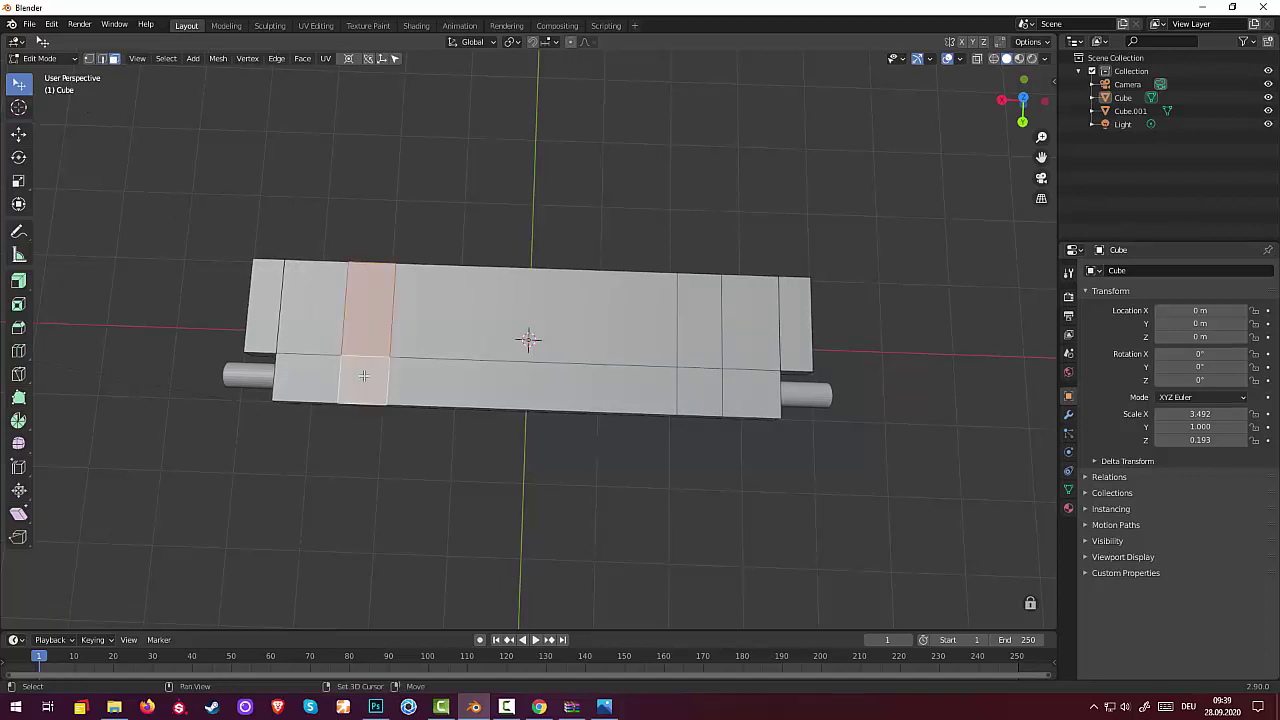
shift+click(688, 326)
shift+click(694, 388)
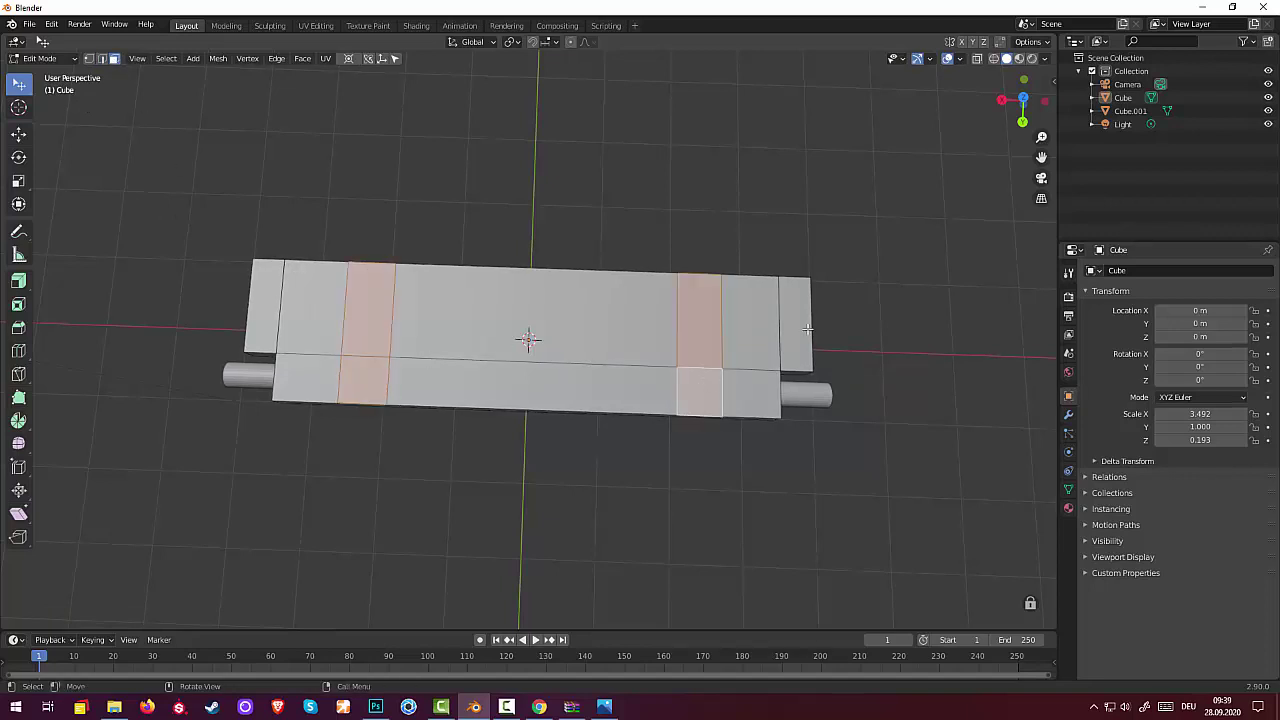
Extrude the two marked hull strips about 0.65 m upward into tall blocks and slightly shrink their tops.
mouse_move(694, 388)
middle_down()
mouse_move(894, 209)
mouse_move(917, 220)
mouse_move(551, 123)
middle_up()
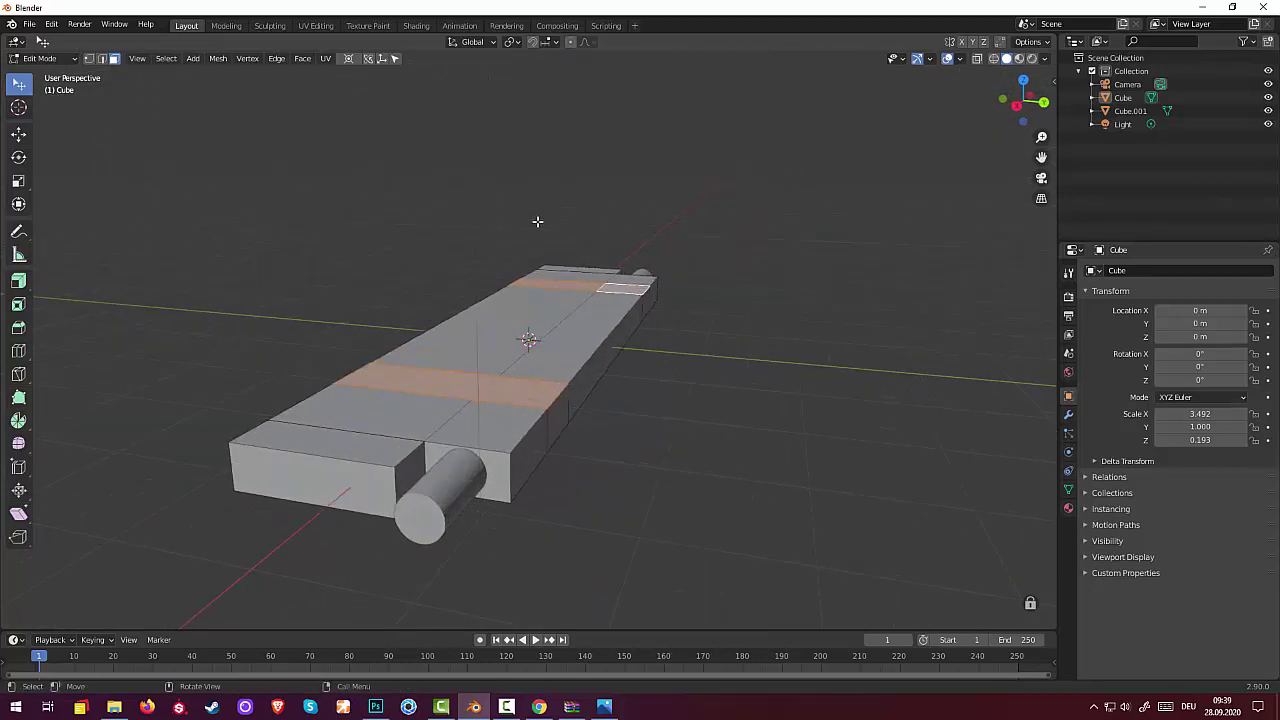
key(e)
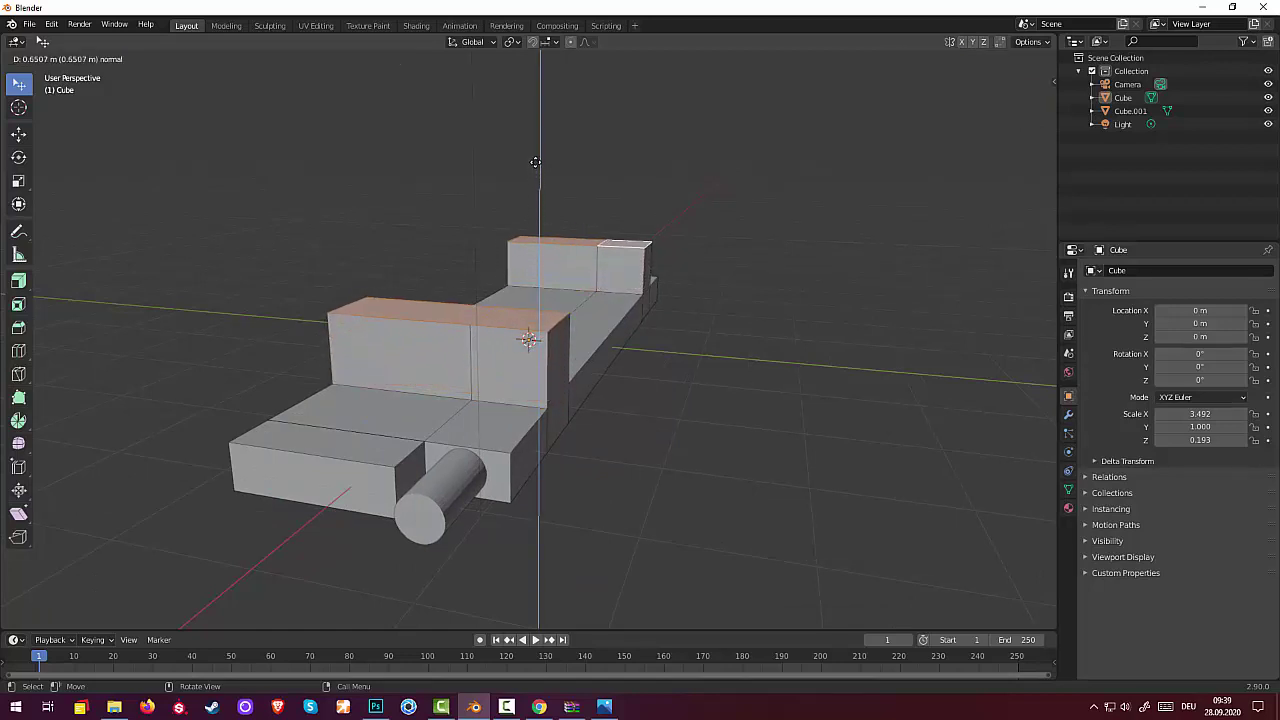
click(535, 147)
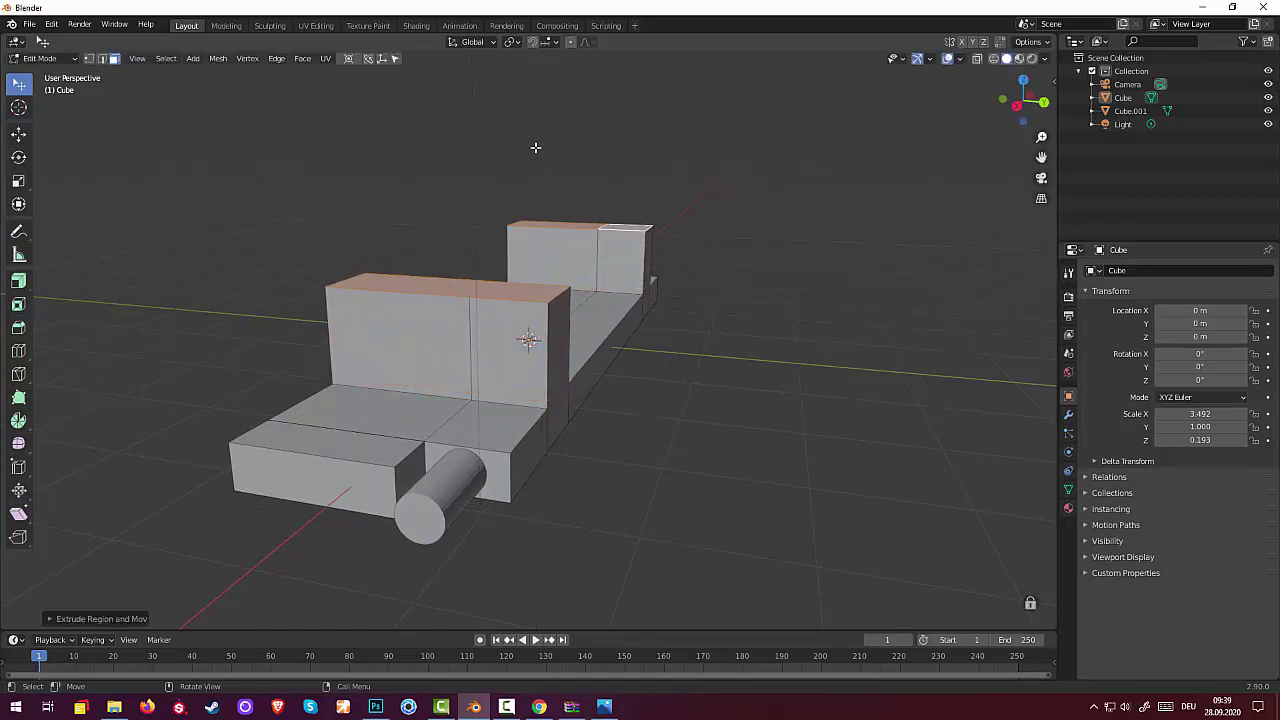
mouse_move(535, 147)
middle_down()
mouse_move(606, 180)
mouse_move(629, 223)
middle_up()
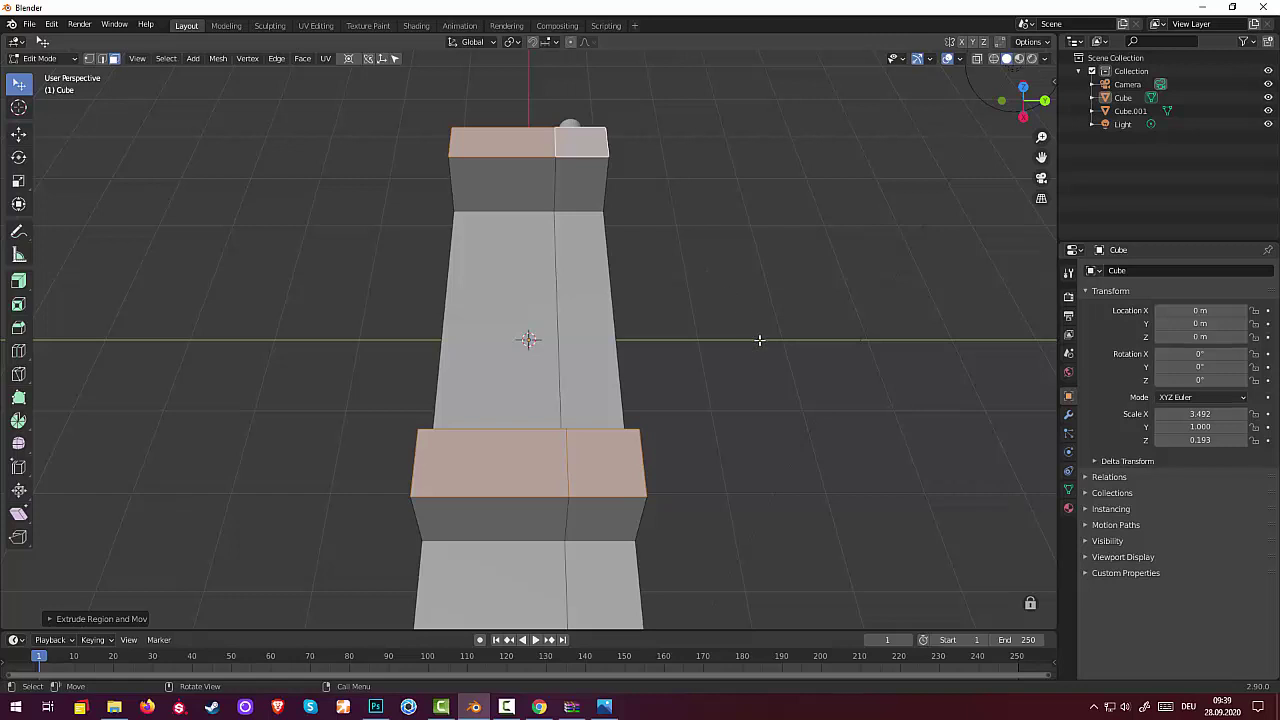
key(s)
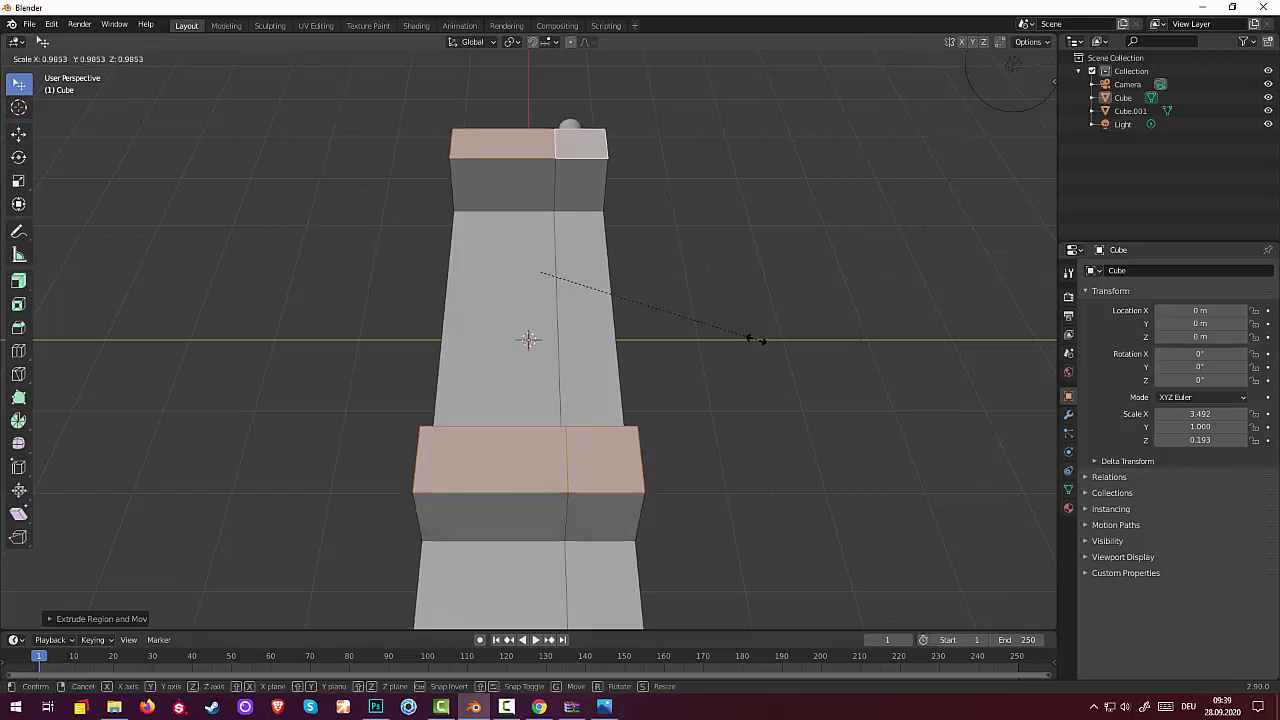
click(760, 336)
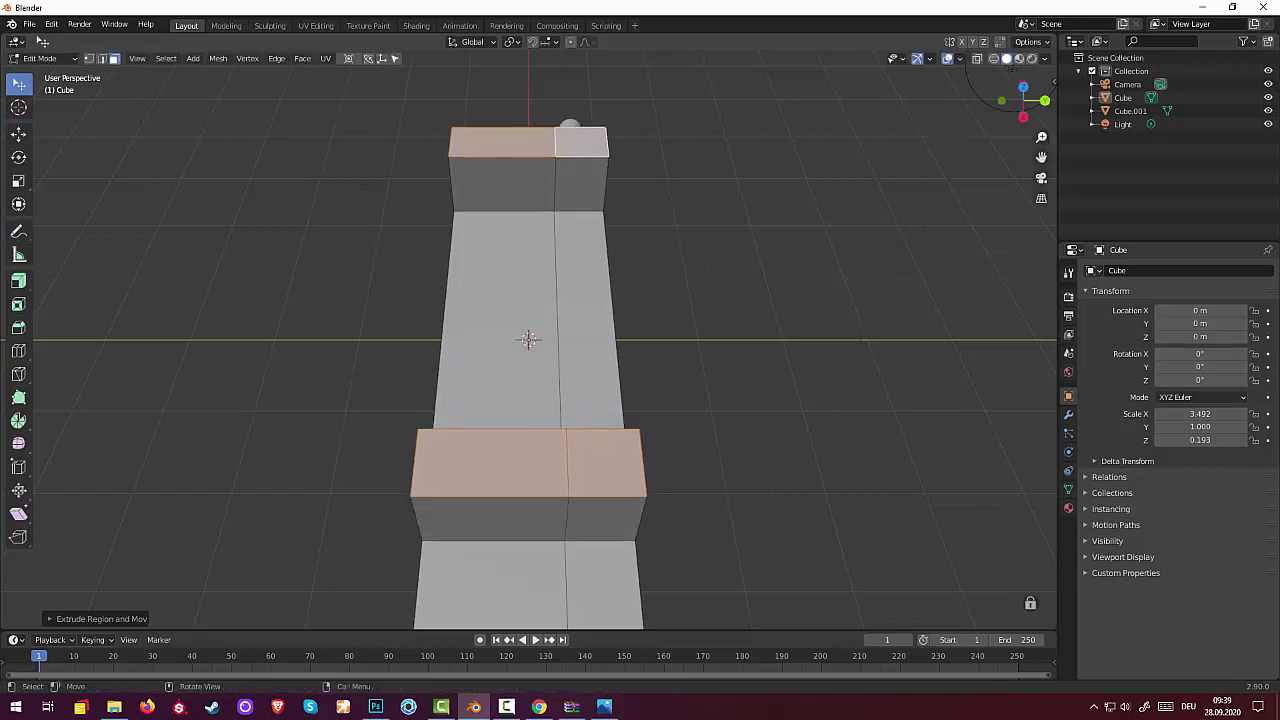
click(753, 425)
mouse_move(754, 423)
middle_down()
mouse_move(684, 368)
mouse_move(619, 395)
middle_up()
Taper the left block by scaling its top faces narrower along the global Y axis.
click(434, 363)
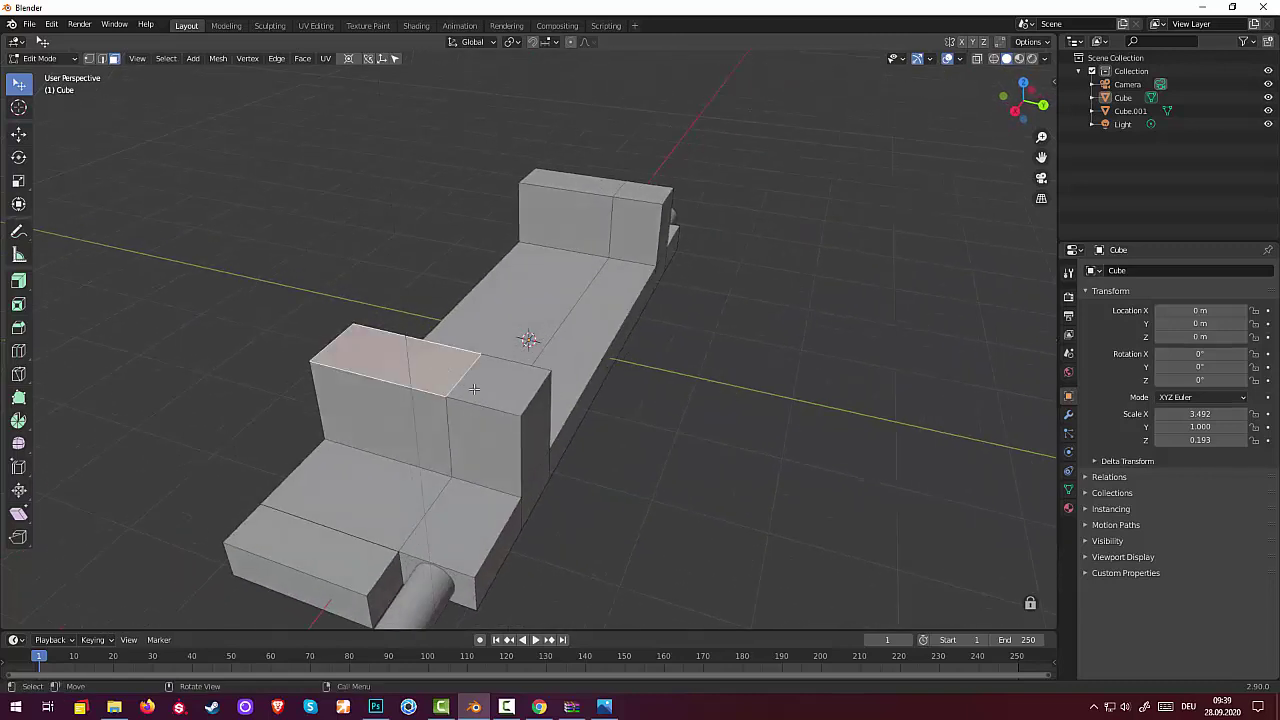
shift+click(474, 390)
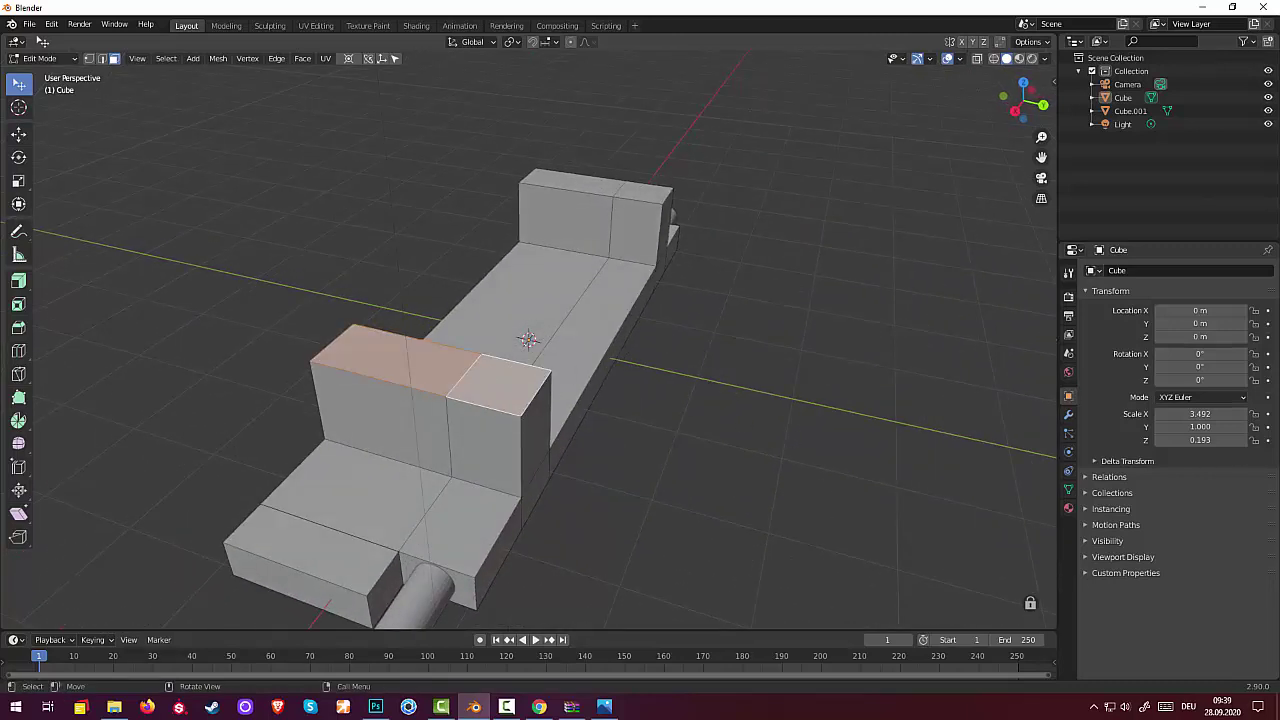
key(s)
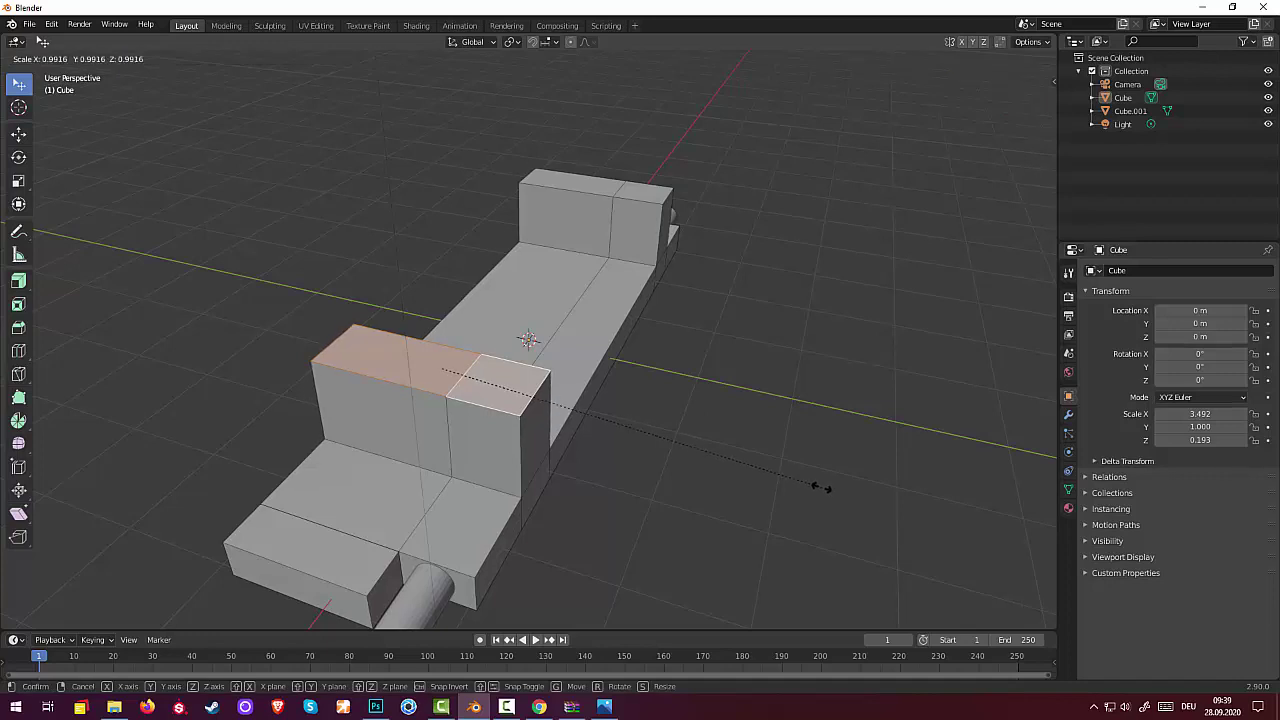
key(y)
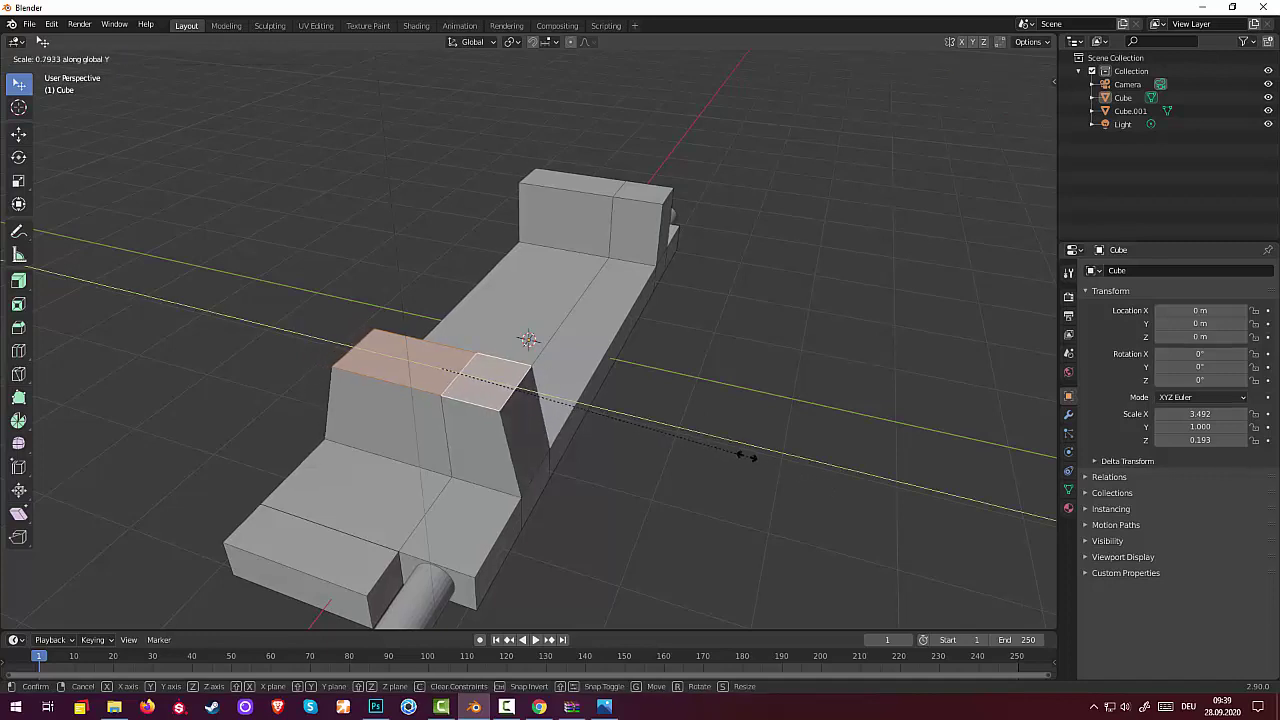
click(605, 427)
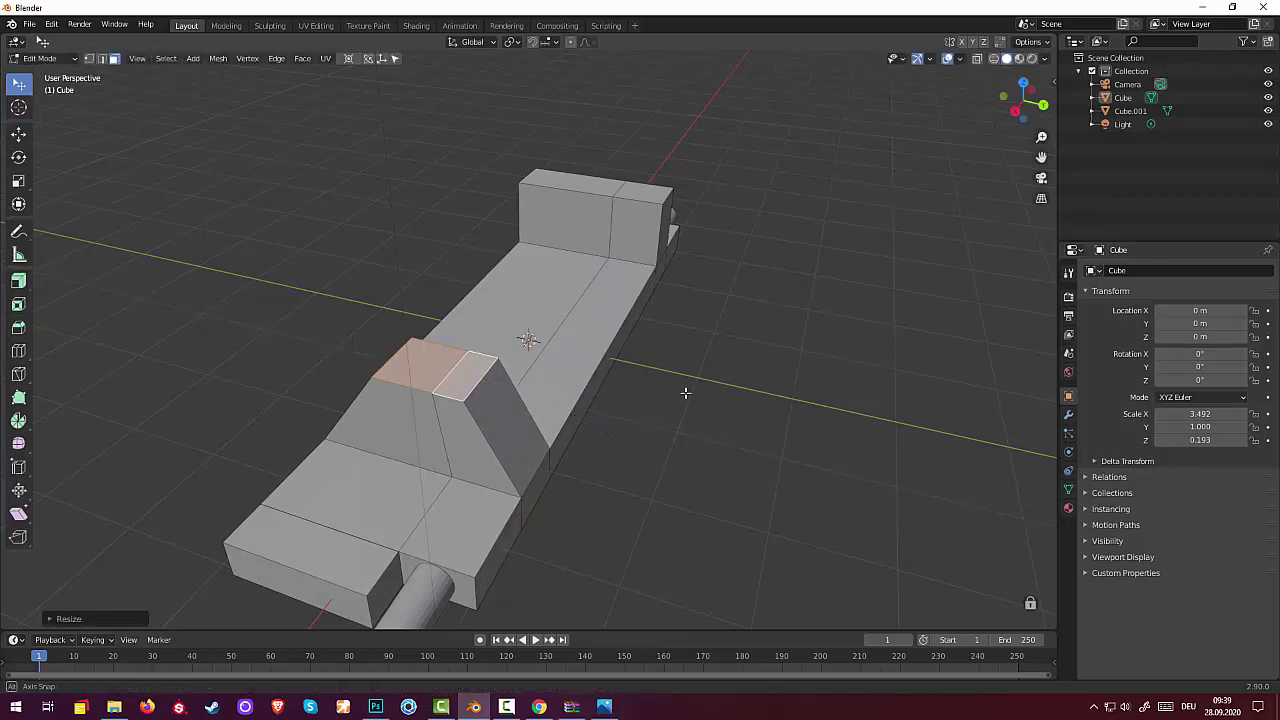
mouse_move(686, 394)
middle_down()
mouse_move(477, 381)
mouse_move(470, 430)
middle_up()
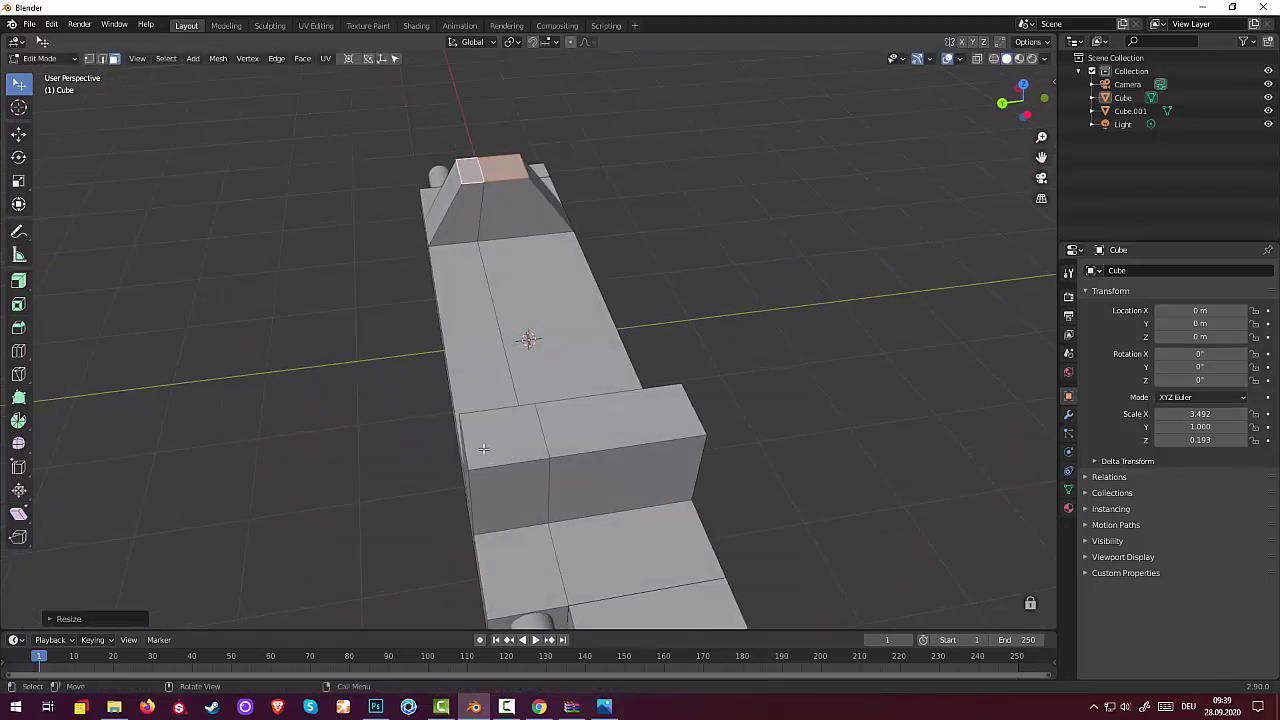
Taper the second block the same way, narrowing its top faces along Y.
click(500, 432)
shift+click(595, 429)
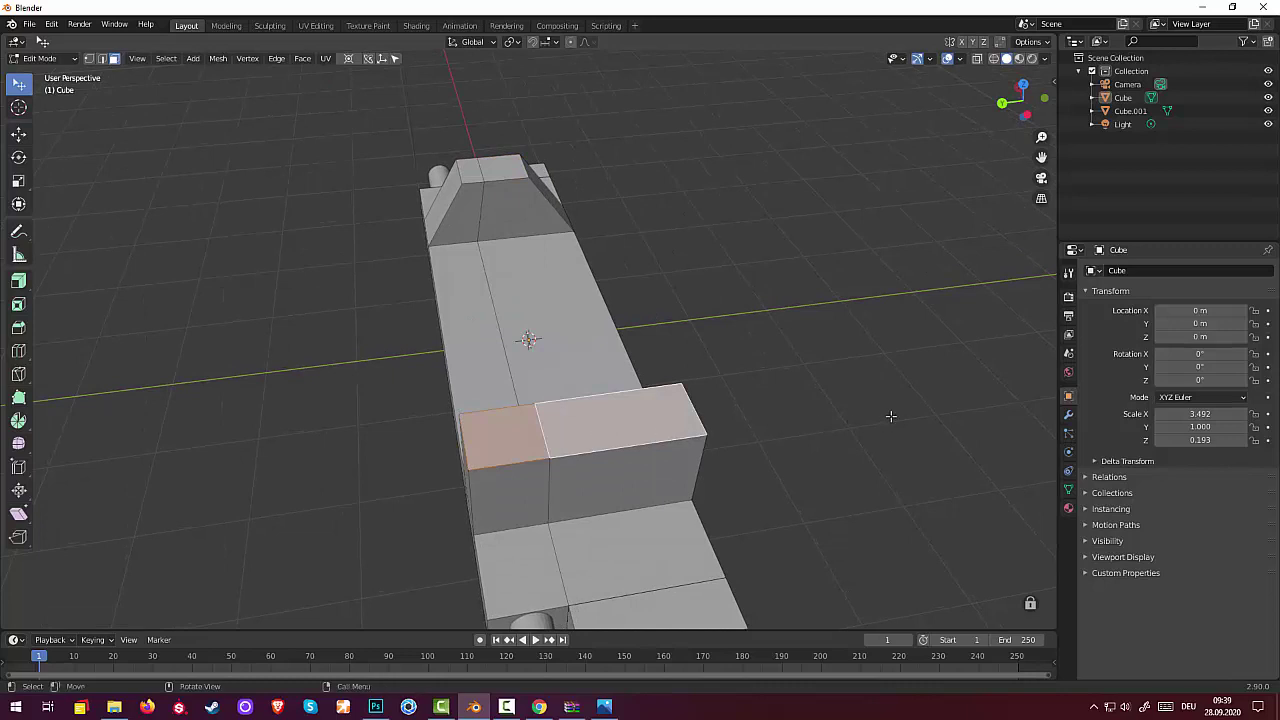
key(s)
key(y)
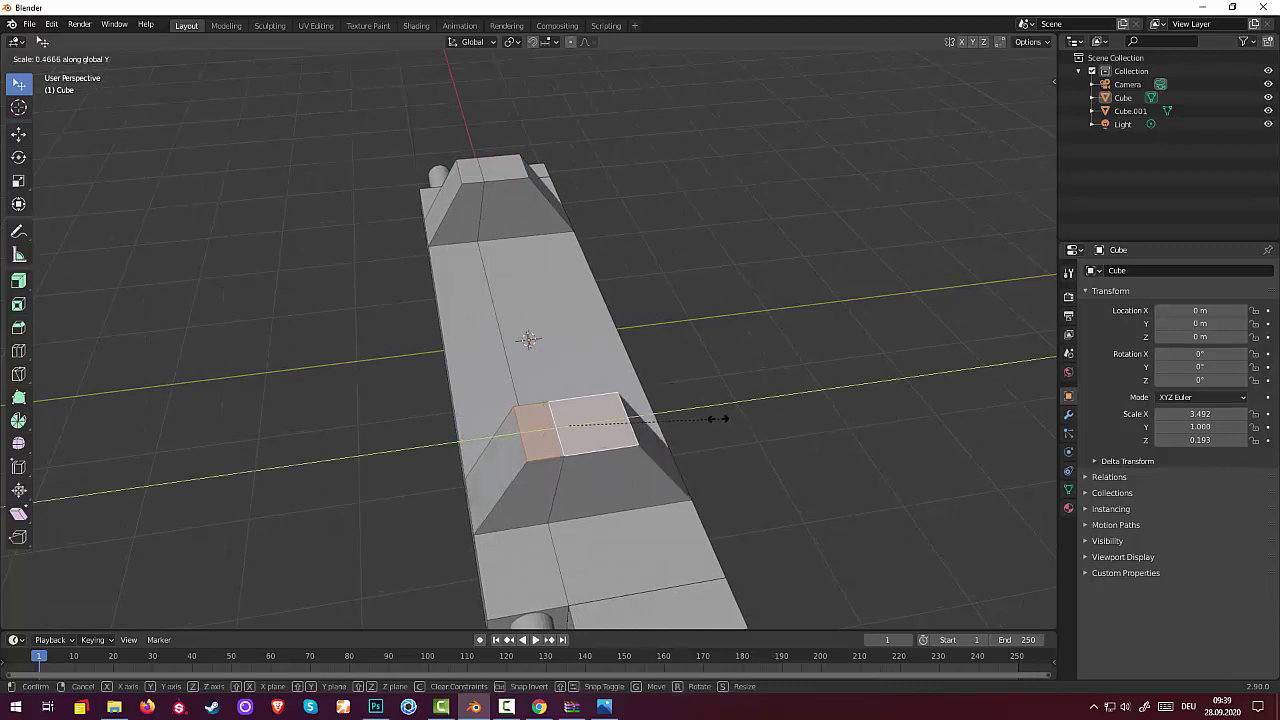
click(694, 421)
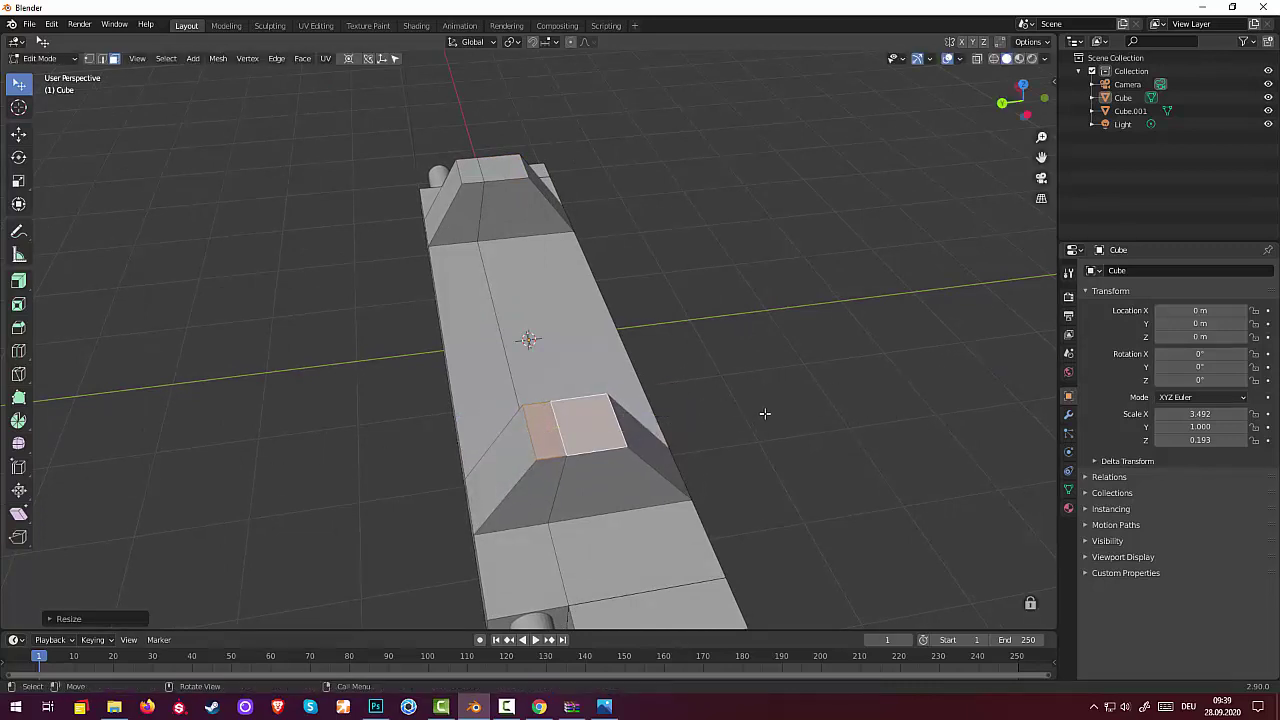
mouse_move(764, 413)
middle_down()
mouse_move(709, 383)
mouse_move(737, 363)
mouse_move(808, 353)
mouse_move(774, 420)
mouse_move(739, 439)
mouse_move(662, 401)
mouse_move(589, 423)
mouse_move(626, 380)
mouse_move(746, 360)
mouse_move(726, 410)
middle_up()
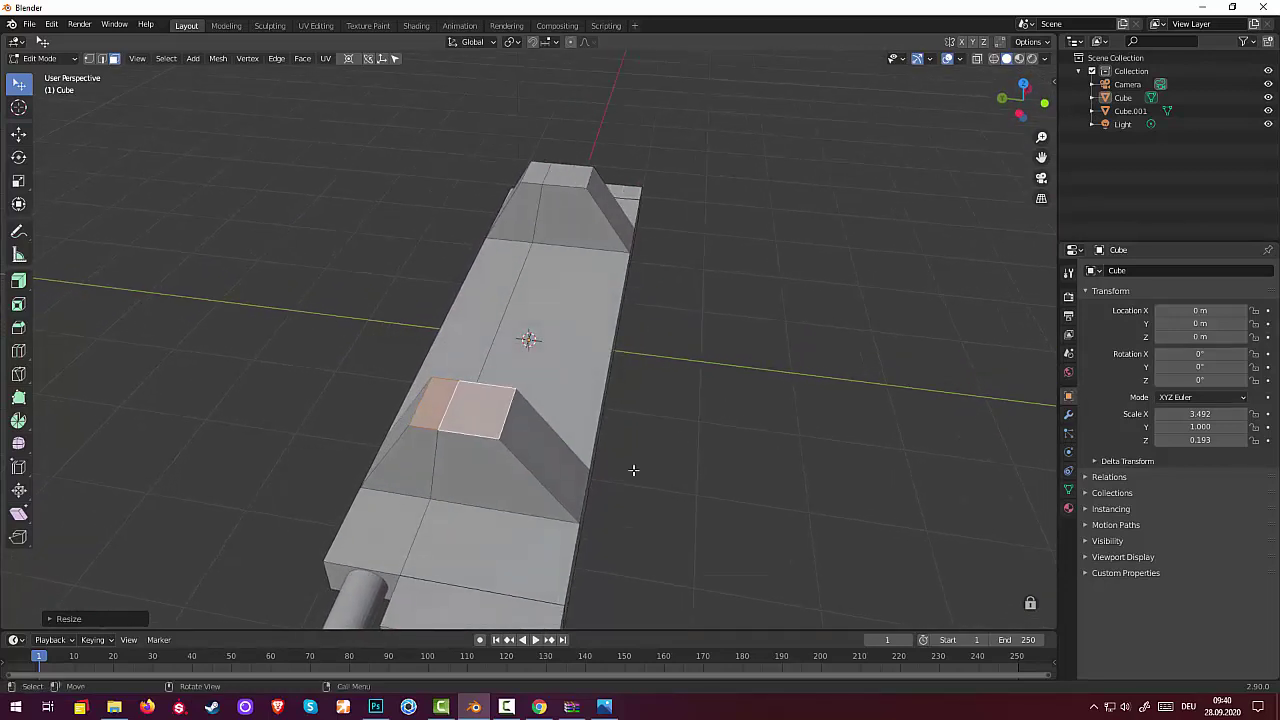
Loop-cut the hull lengthwise through both tapered blocks, leaving the new loop off-centre.
click(549, 601)
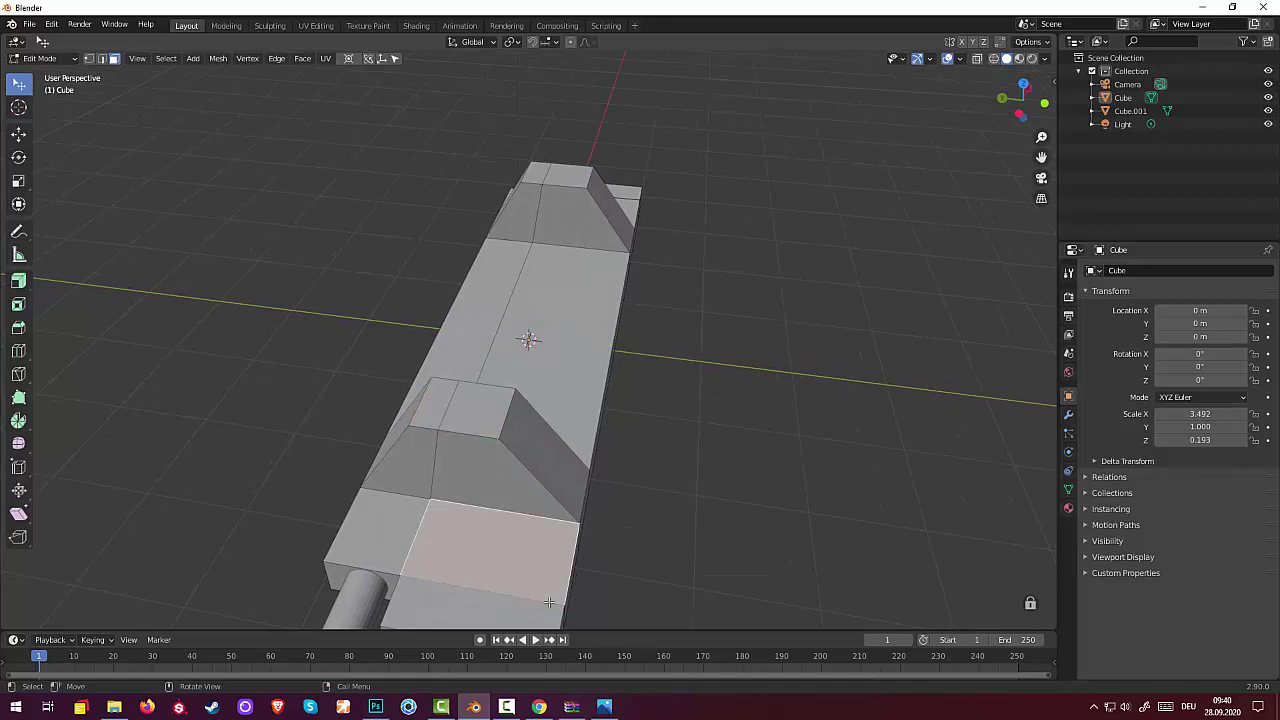
key(ctrl+r)
click(552, 599)
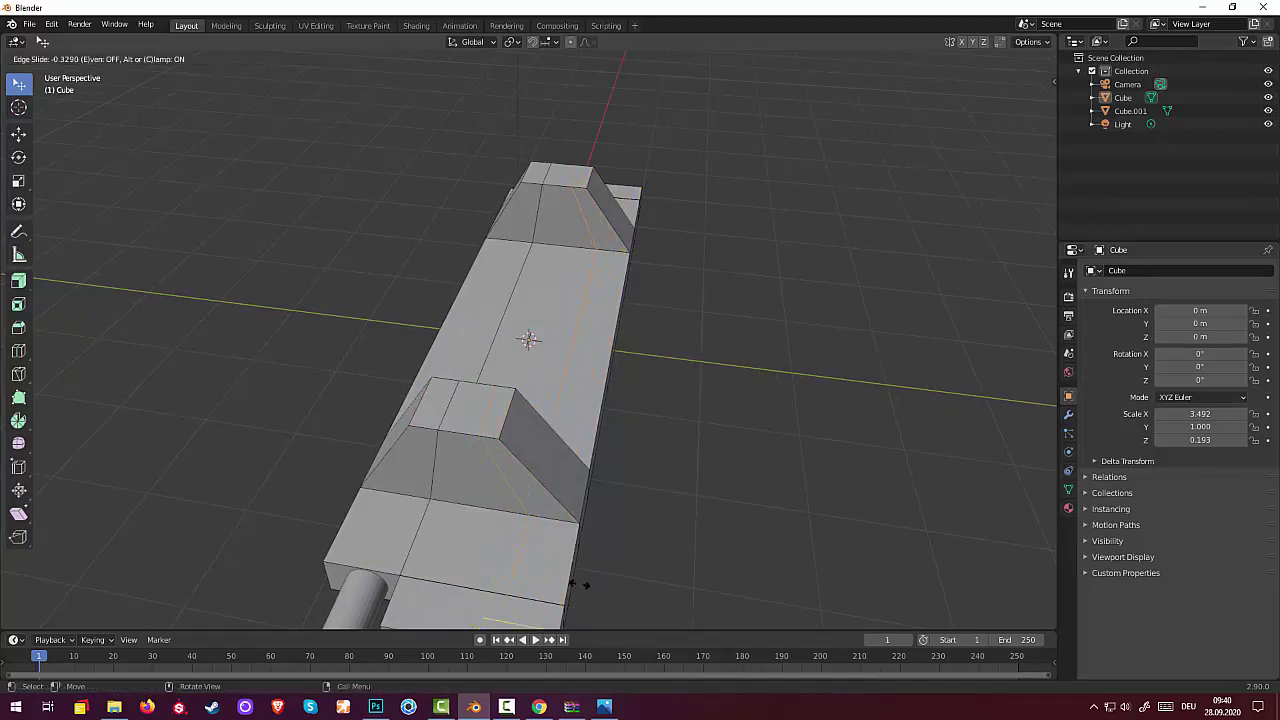
click(524, 563)
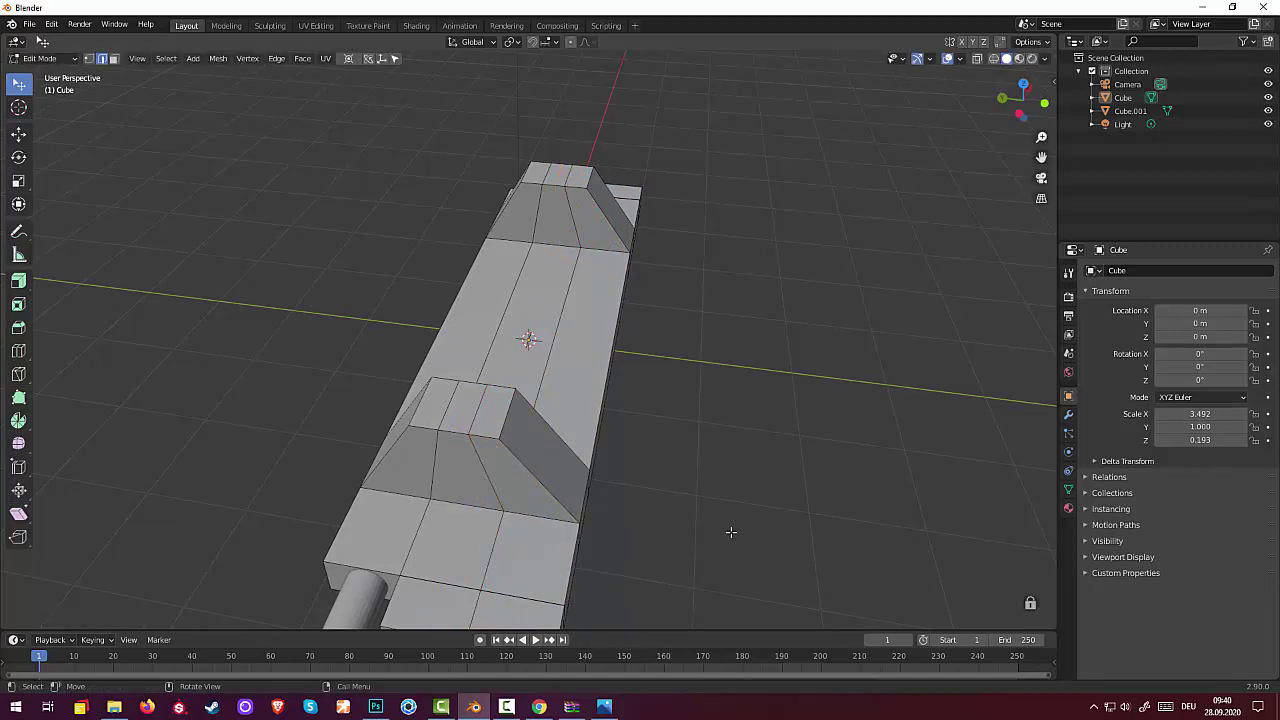
key(ctrl)
key(3)
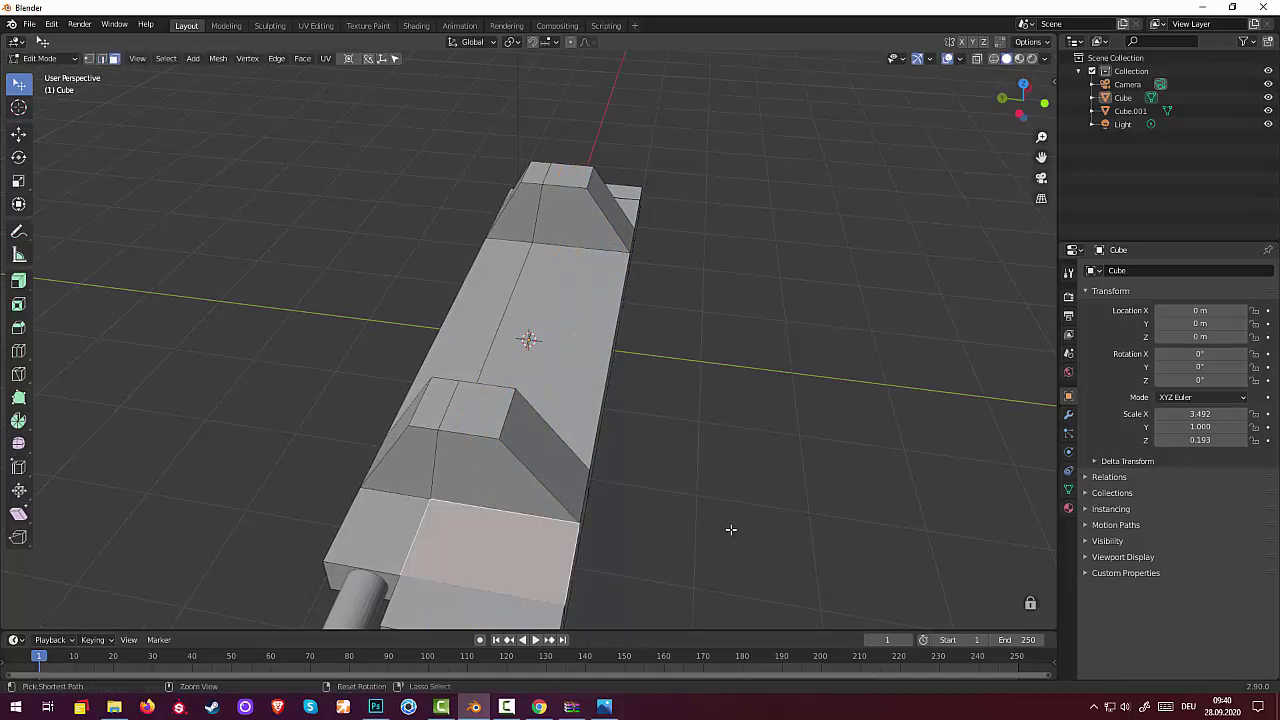
mouse_move(731, 529)
middle_down()
mouse_move(637, 427)
mouse_move(773, 476)
mouse_move(756, 449)
mouse_move(784, 450)
middle_up()
Select the blocks' top edges and bevel them with a narrow single segment about 0.06 m wide.
click(521, 316)
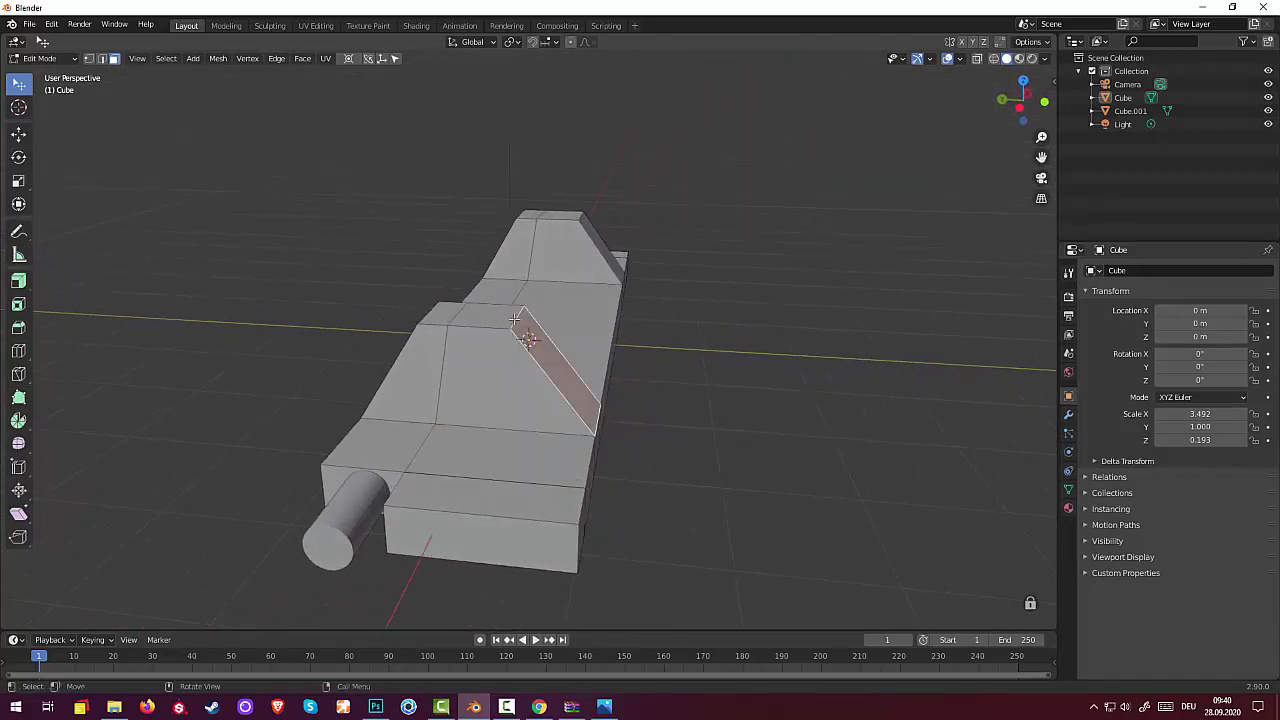
click(101, 58)
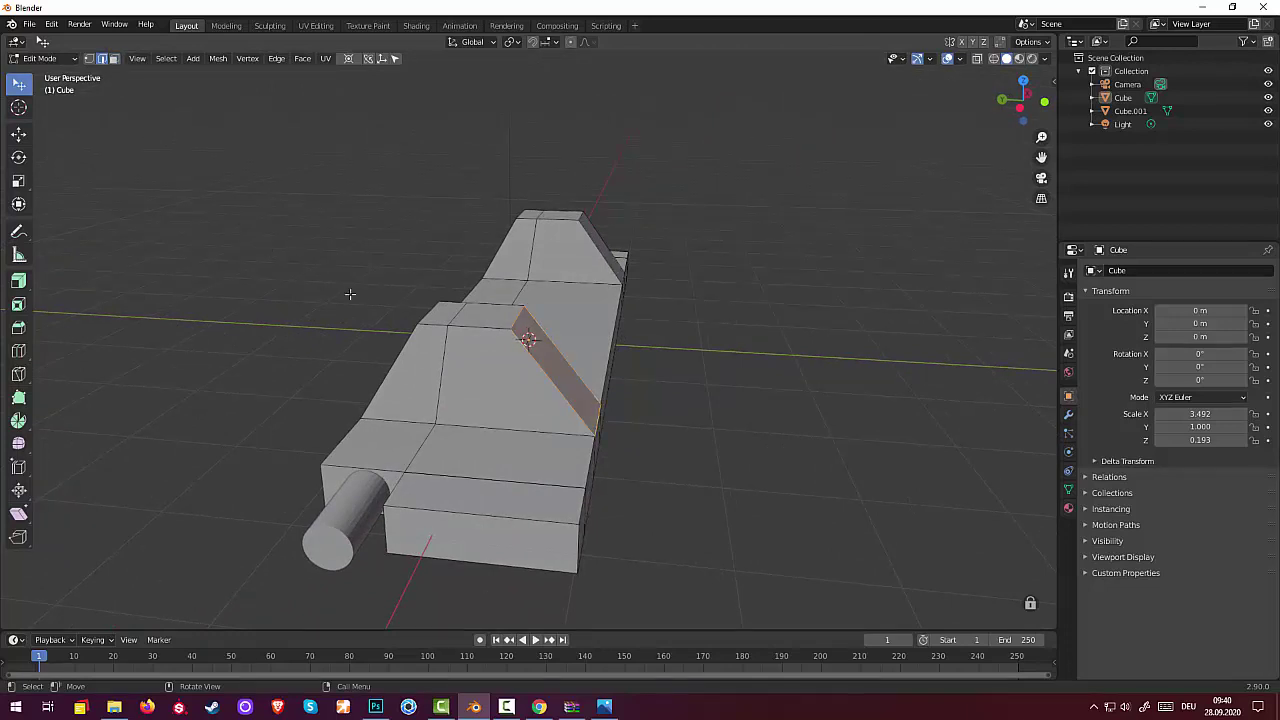
click(421, 316)
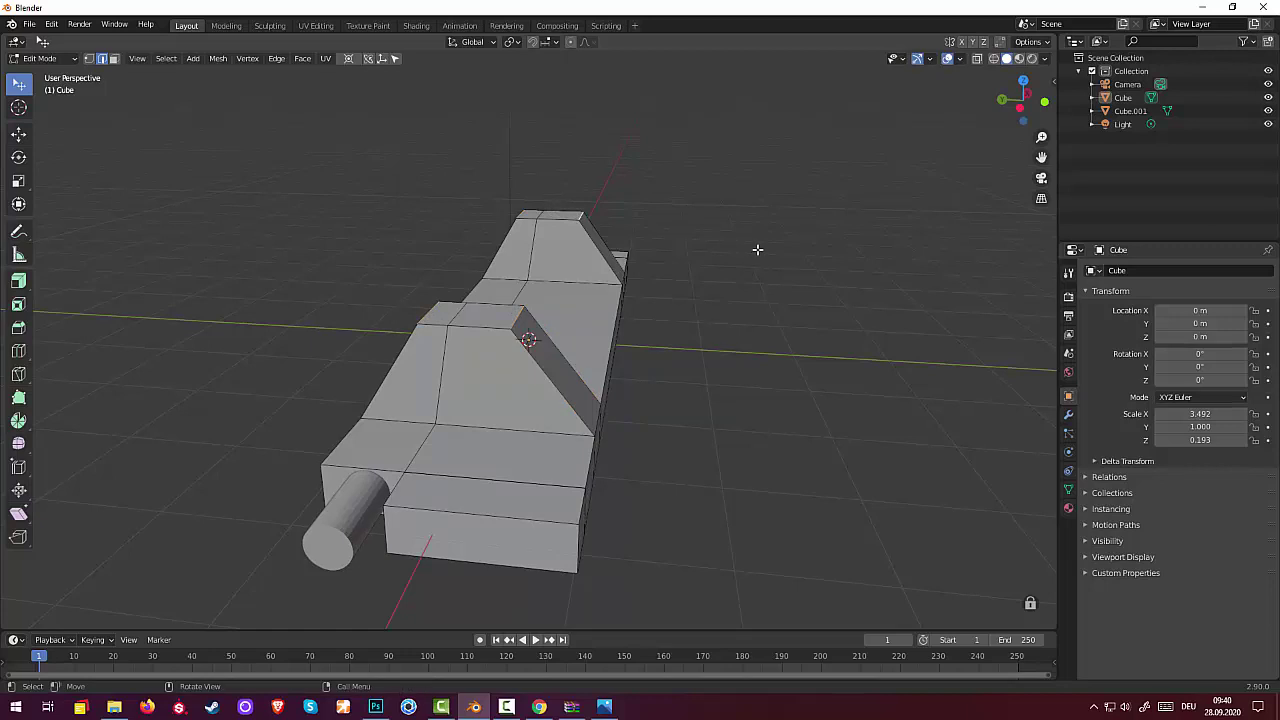
key(ctrl+b)
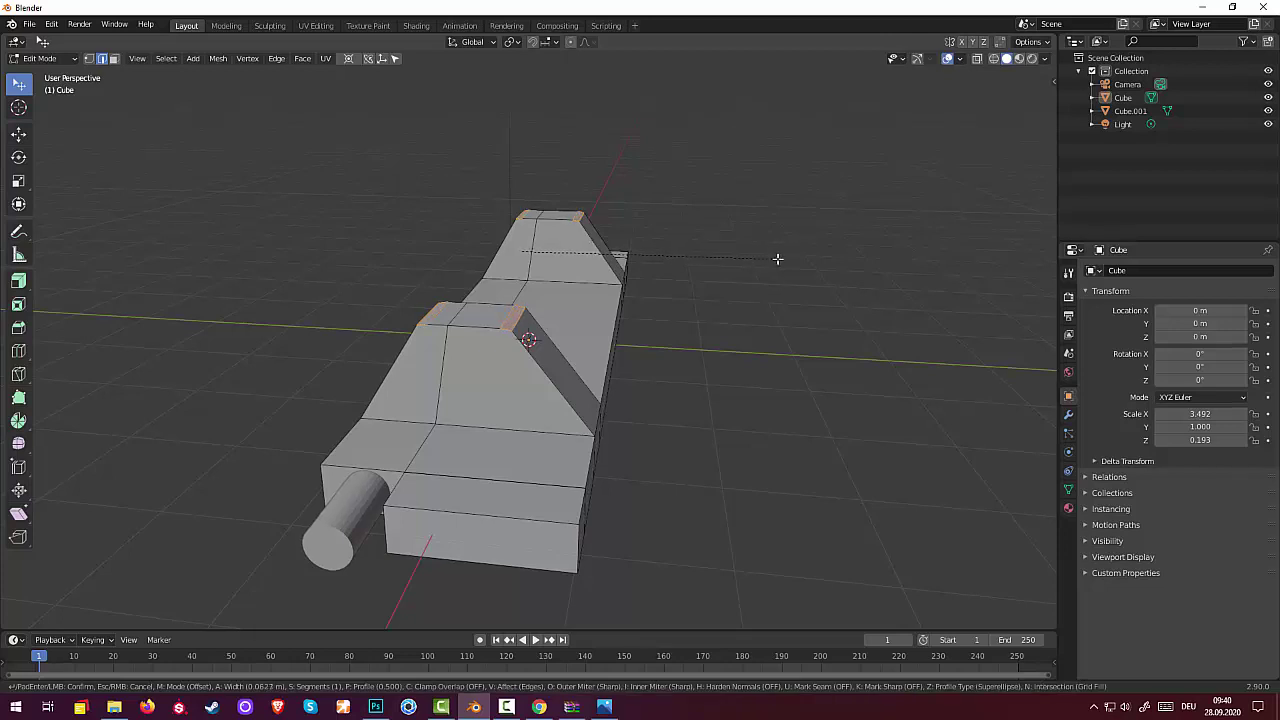
click(770, 254)
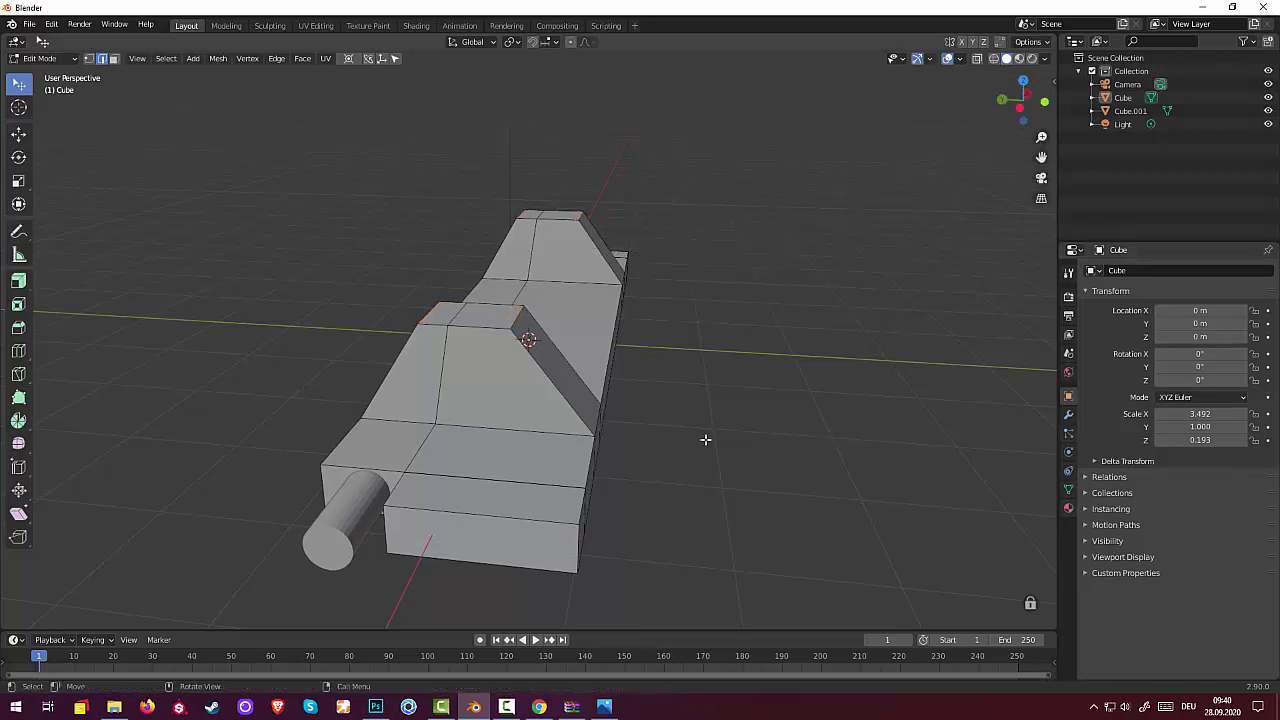
Apply the hull's scale to 1 × 1 × 1, keeping its 7.89 × 2 × 1.27 m size, then return to Edit Mode.
click(48, 60)
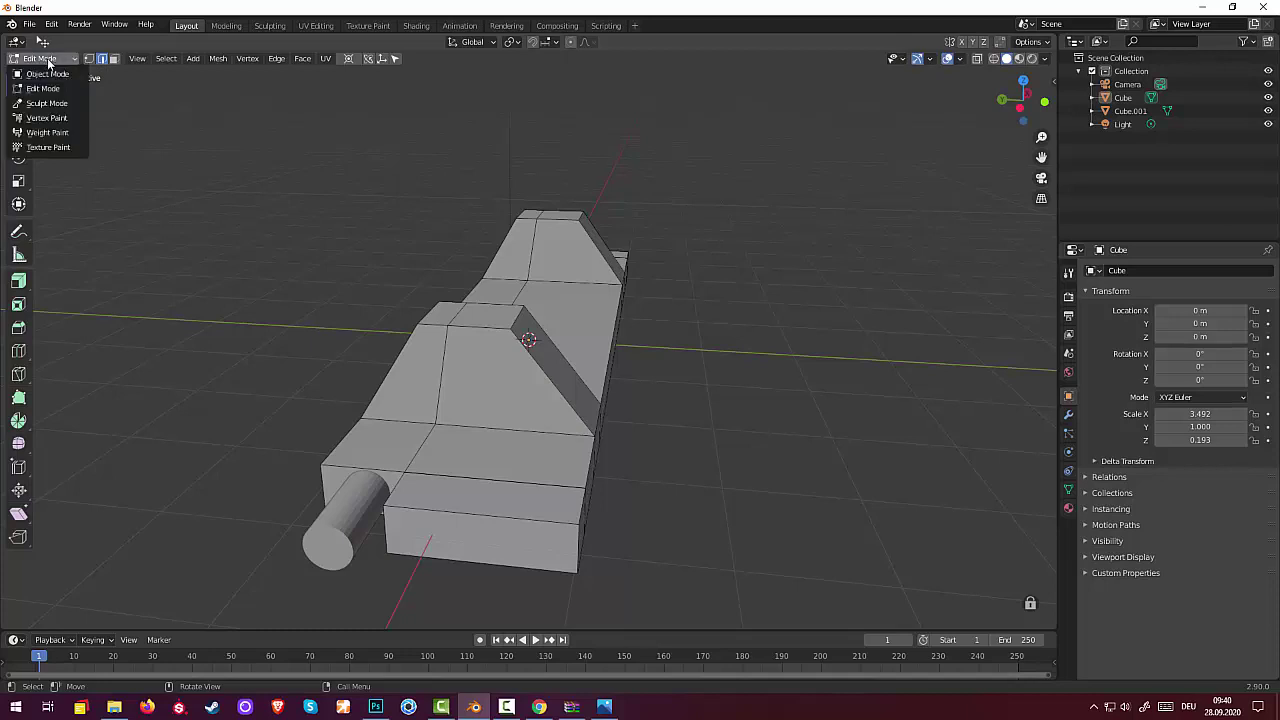
click(52, 76)
click(572, 322)
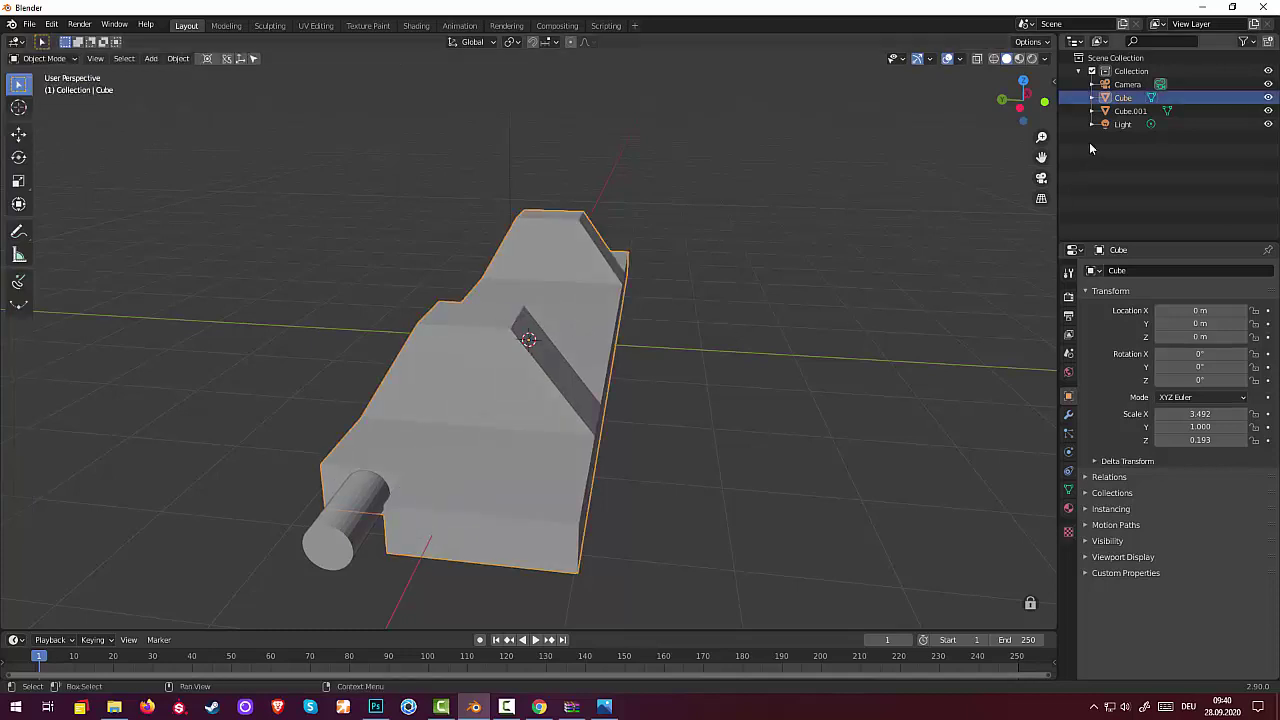
click(1052, 79)
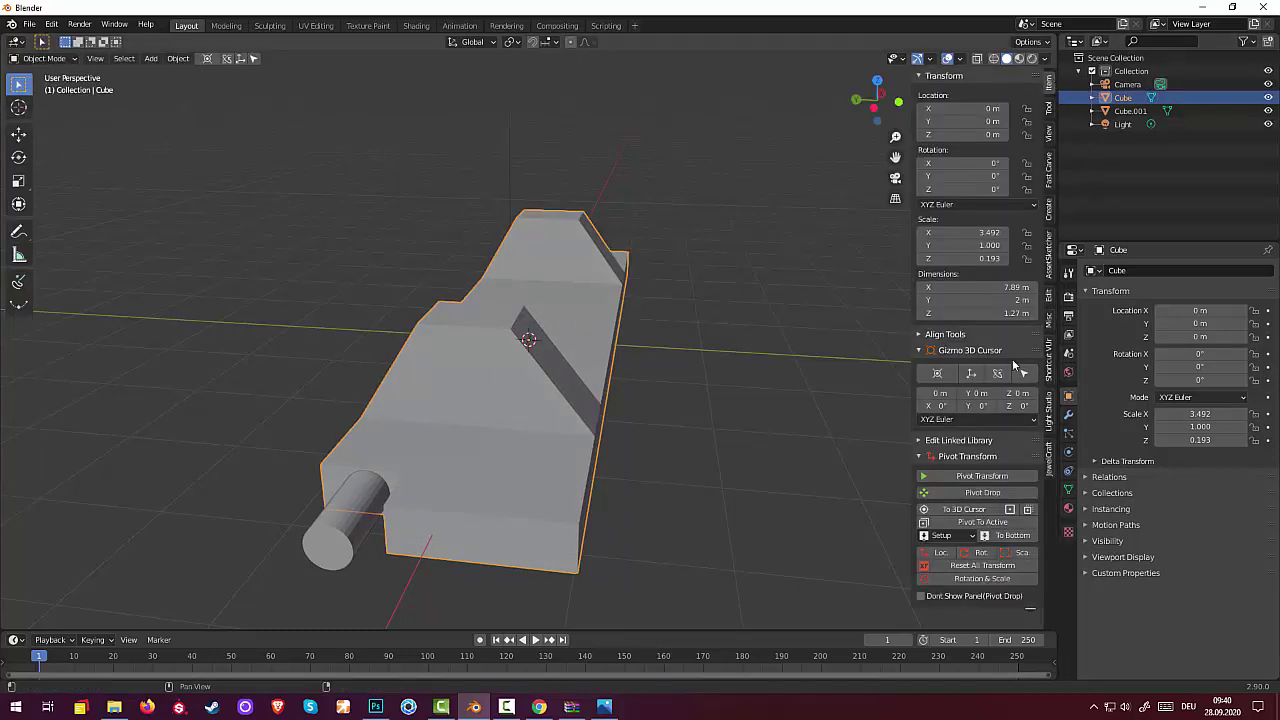
click(965, 572)
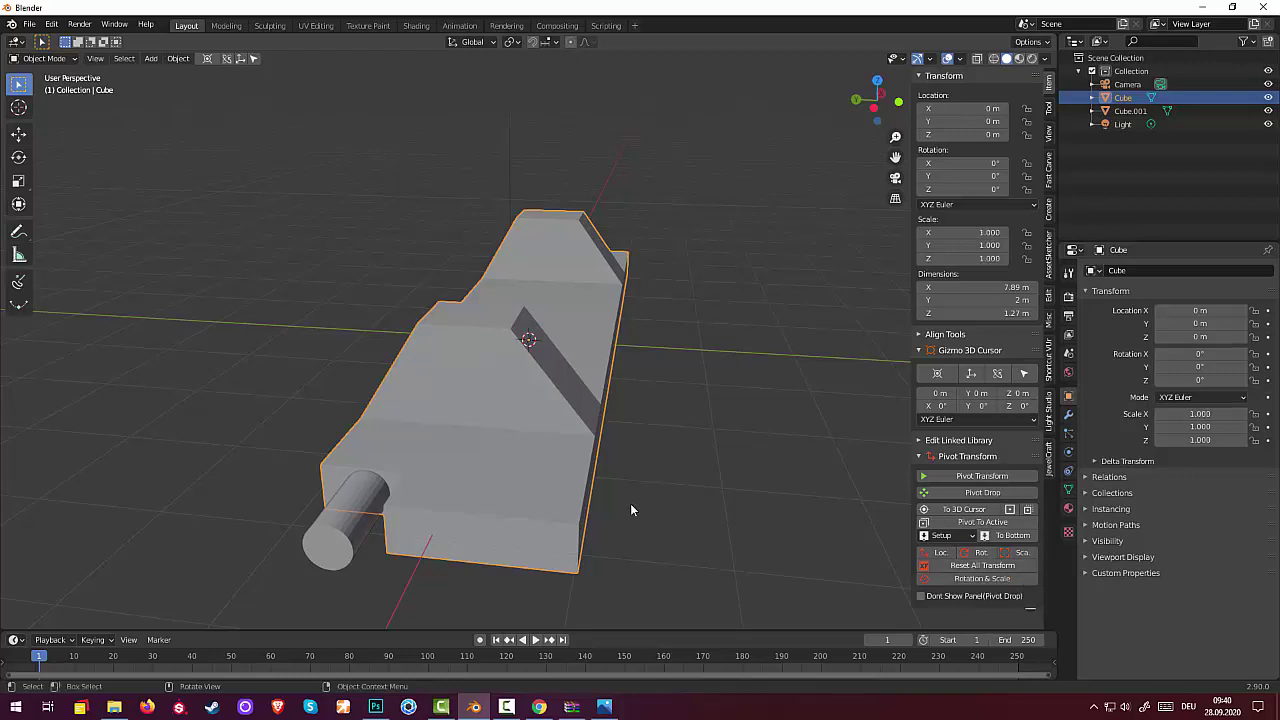
click(45, 58)
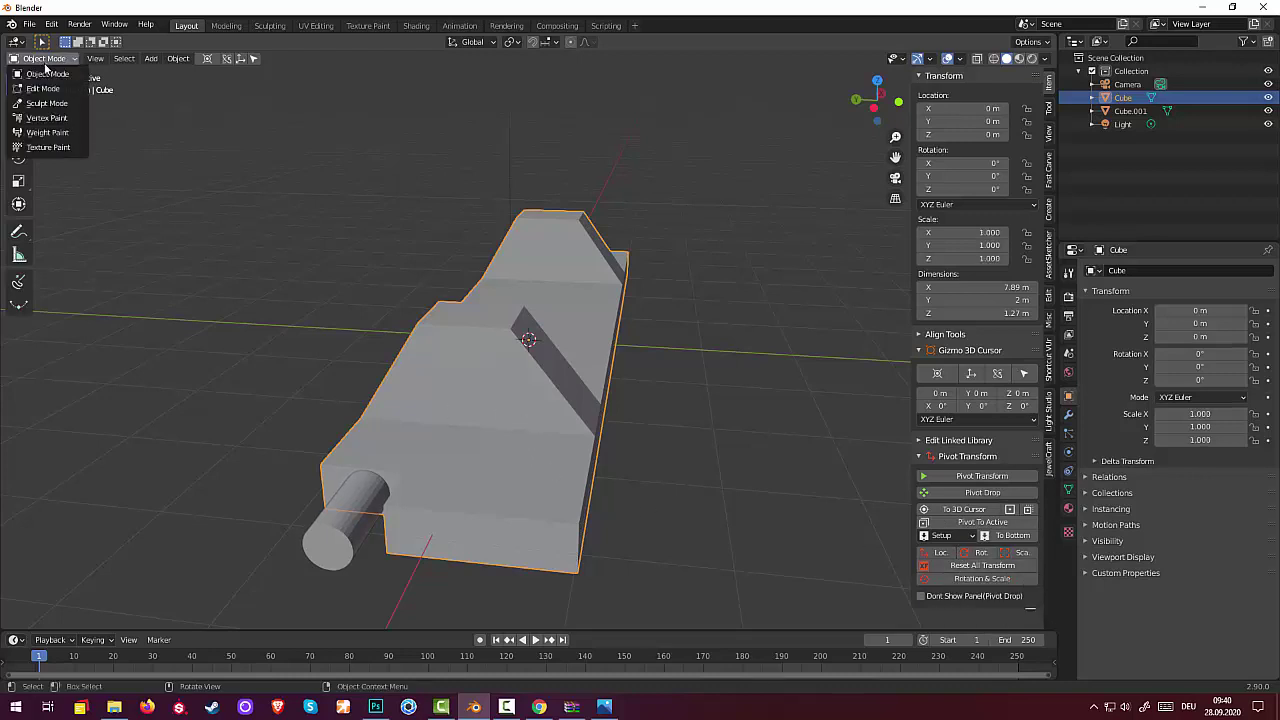
click(45, 87)
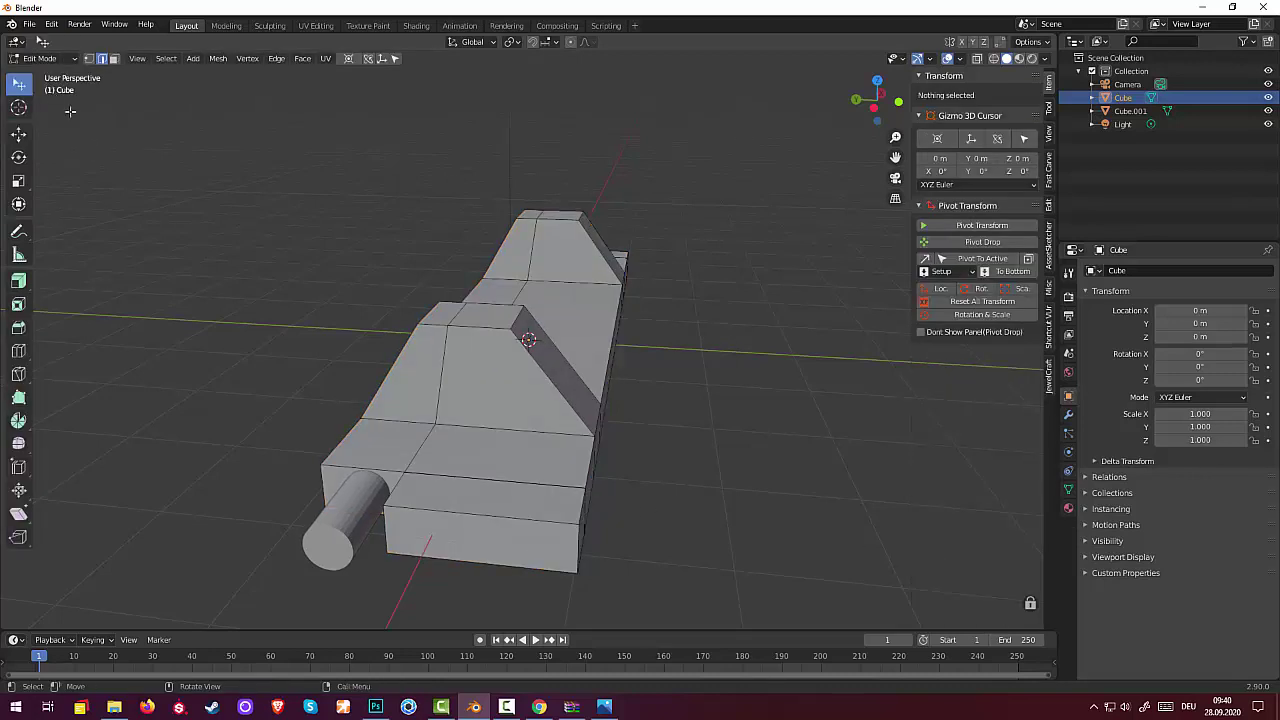
Bevel the four top edges of both blocks with 4 segments so they round into arches.
click(515, 326)
shift+click(428, 312)
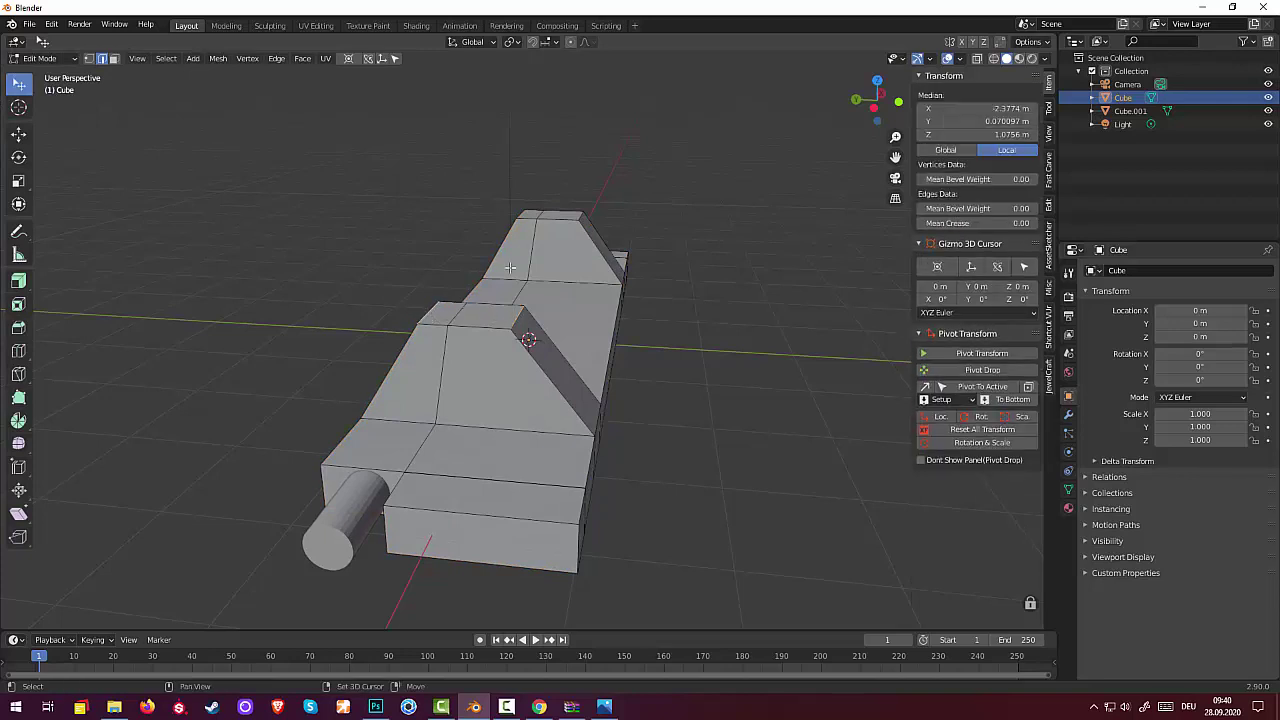
shift+click(576, 215)
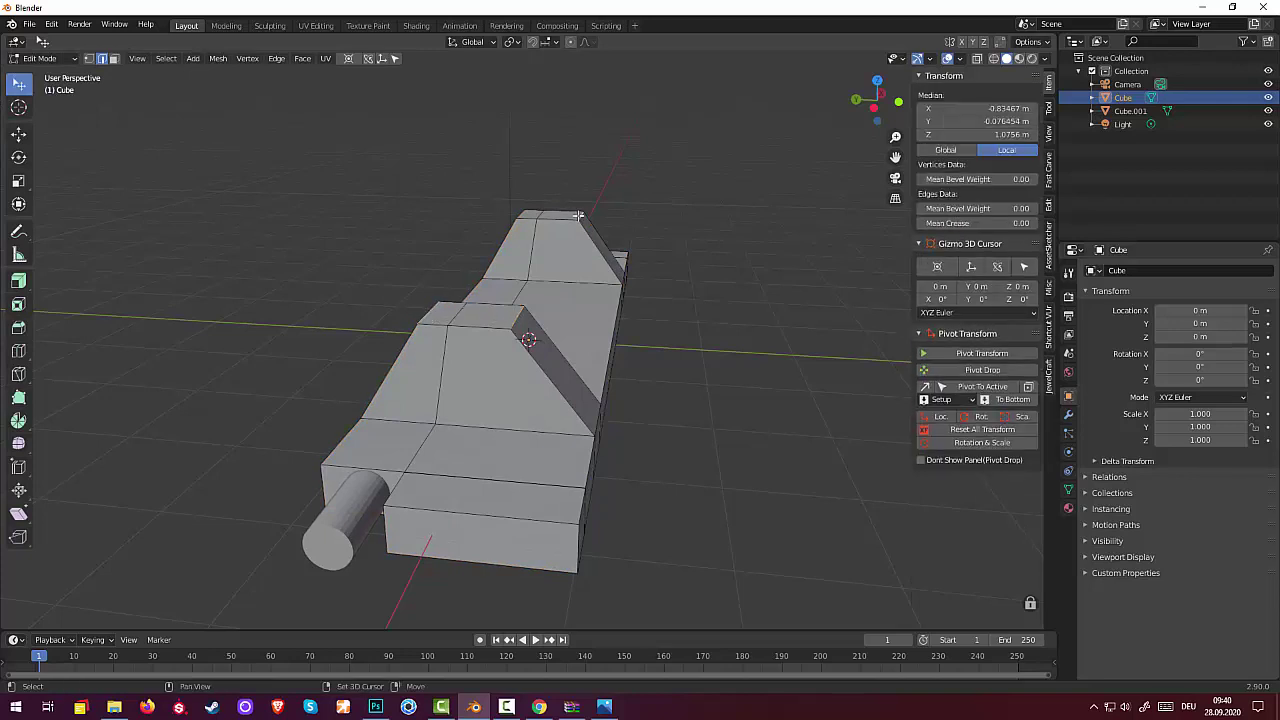
shift+click(519, 215)
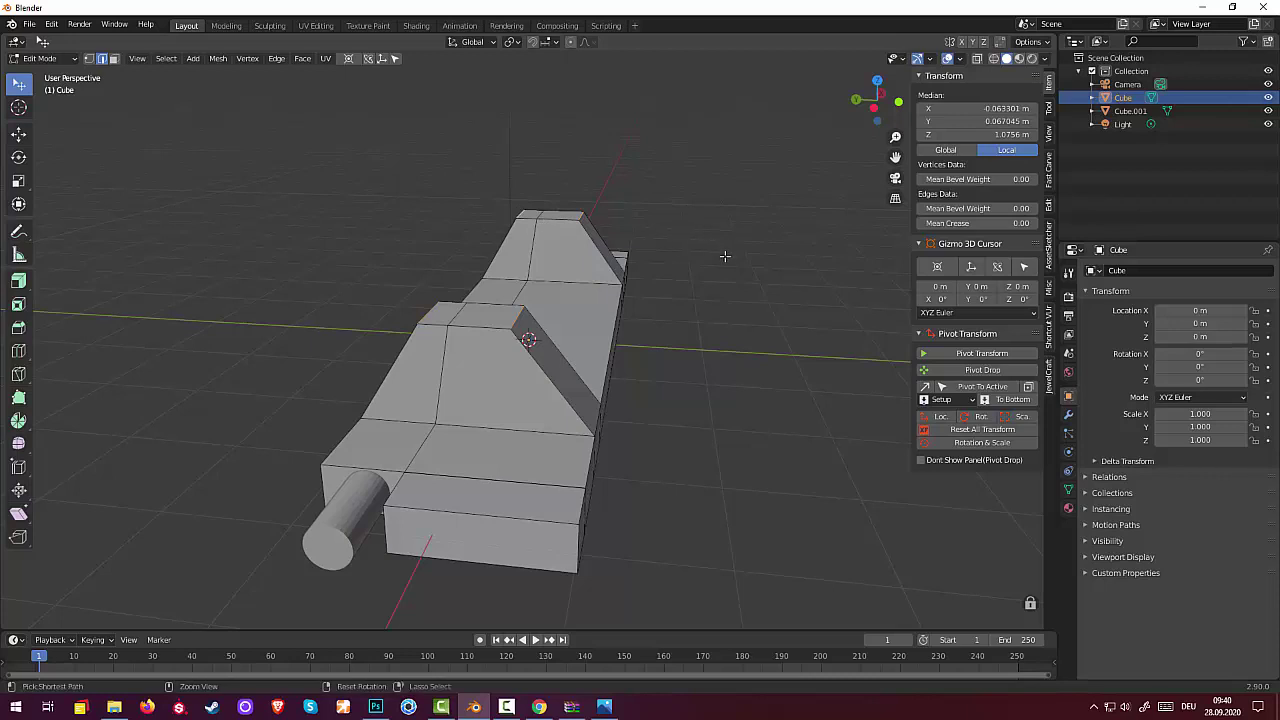
key(ctrl+b)
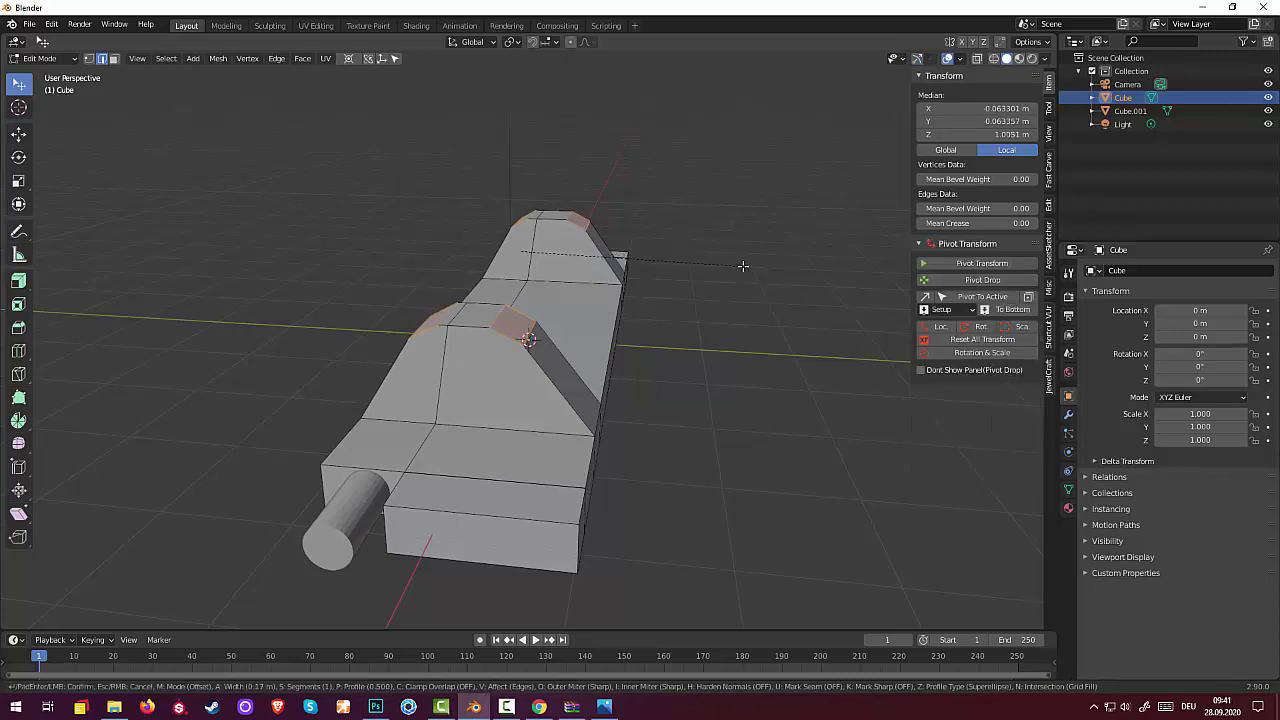
scroll(745, 267, up, 3)
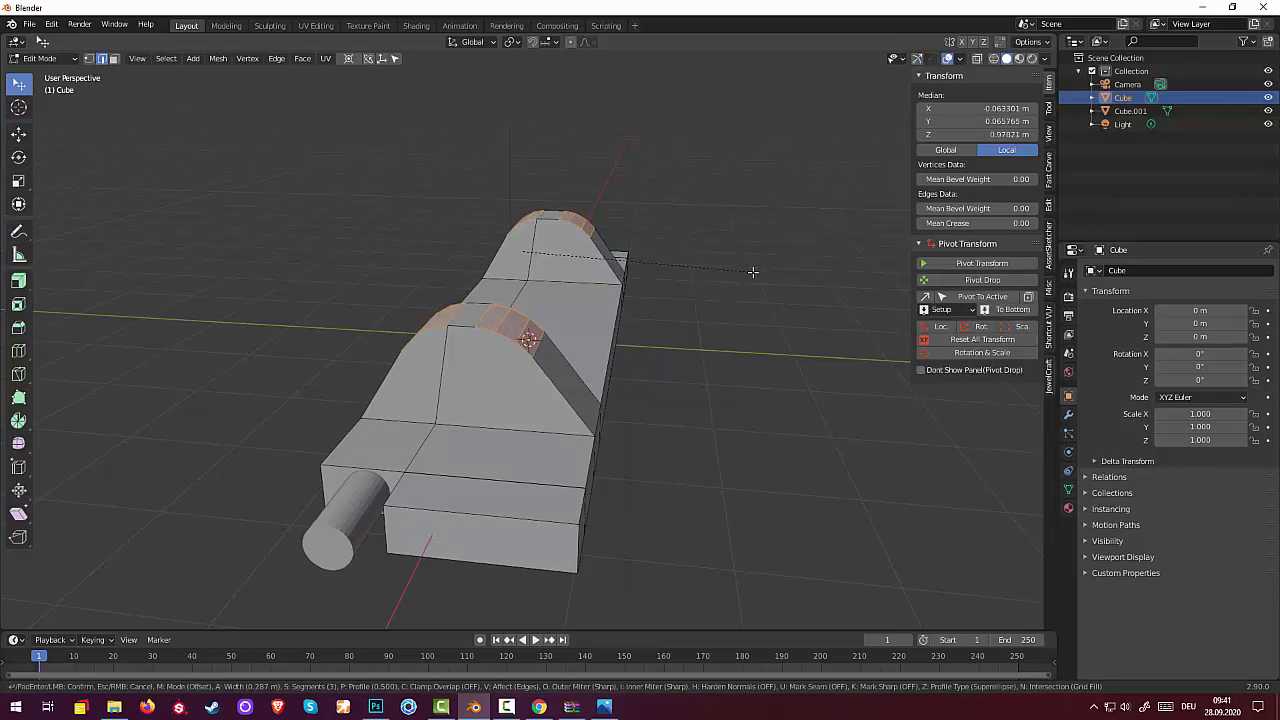
click(752, 271)
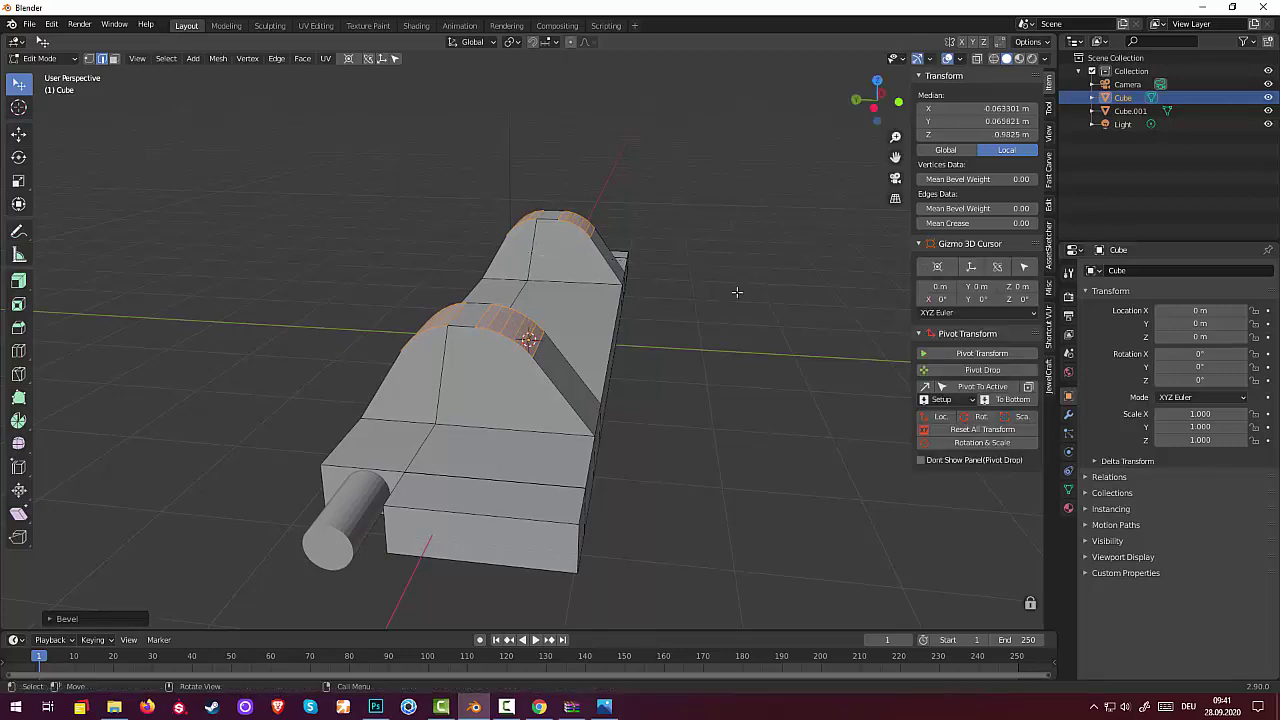
click(737, 299)
mouse_move(737, 299)
middle_down()
mouse_move(493, 331)
mouse_move(577, 333)
middle_up()
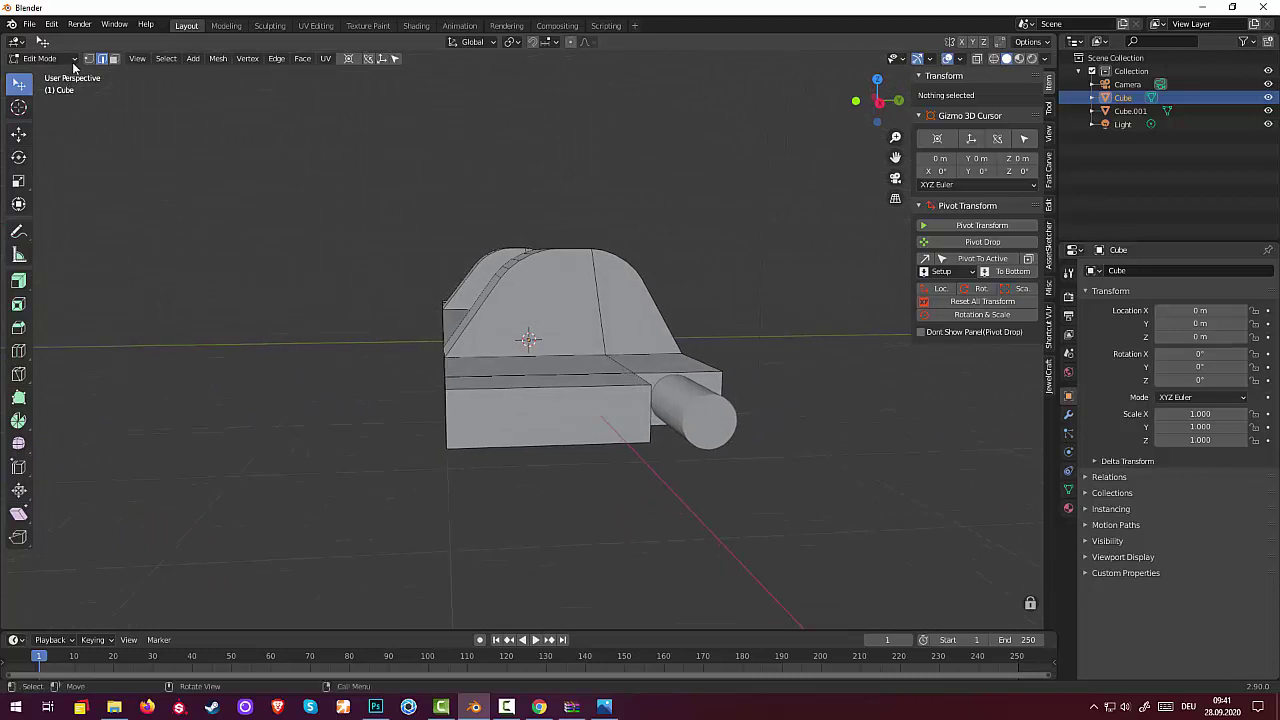
Leave Edit Mode and select the side cylinder rod in Object Mode.
click(707, 417)
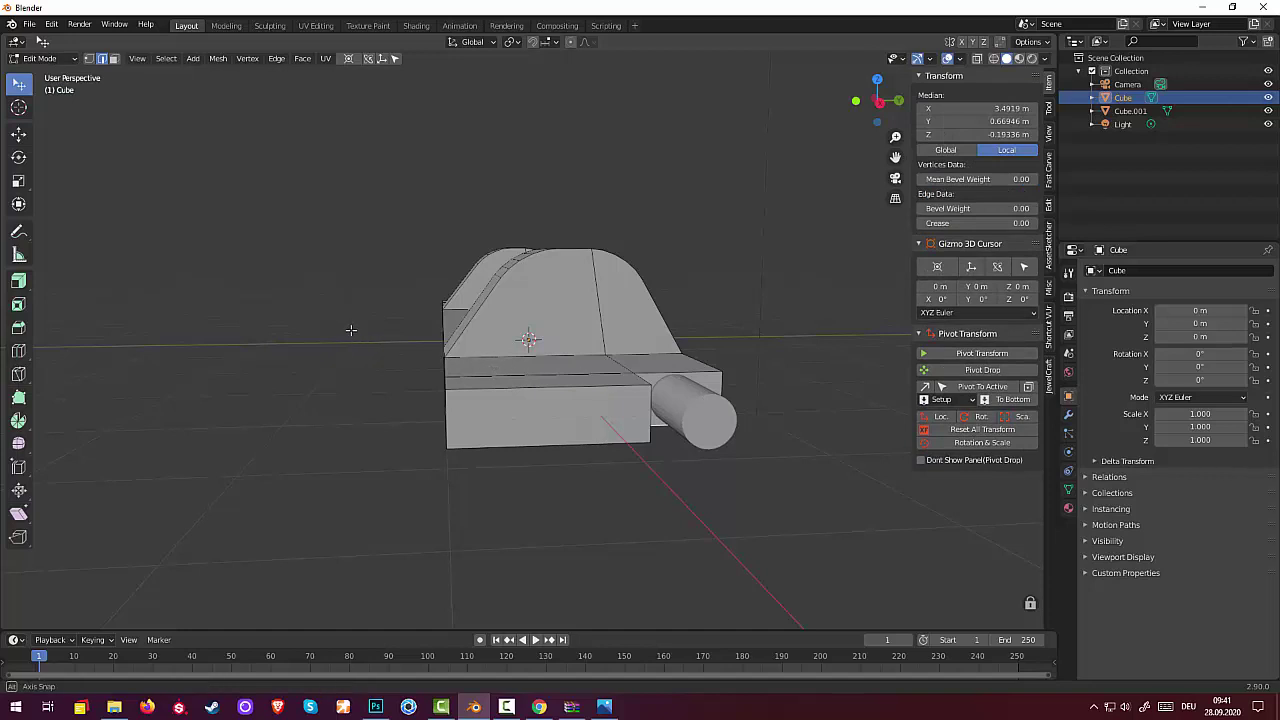
middle_drag(355, 334, 219, 238)
click(42, 59)
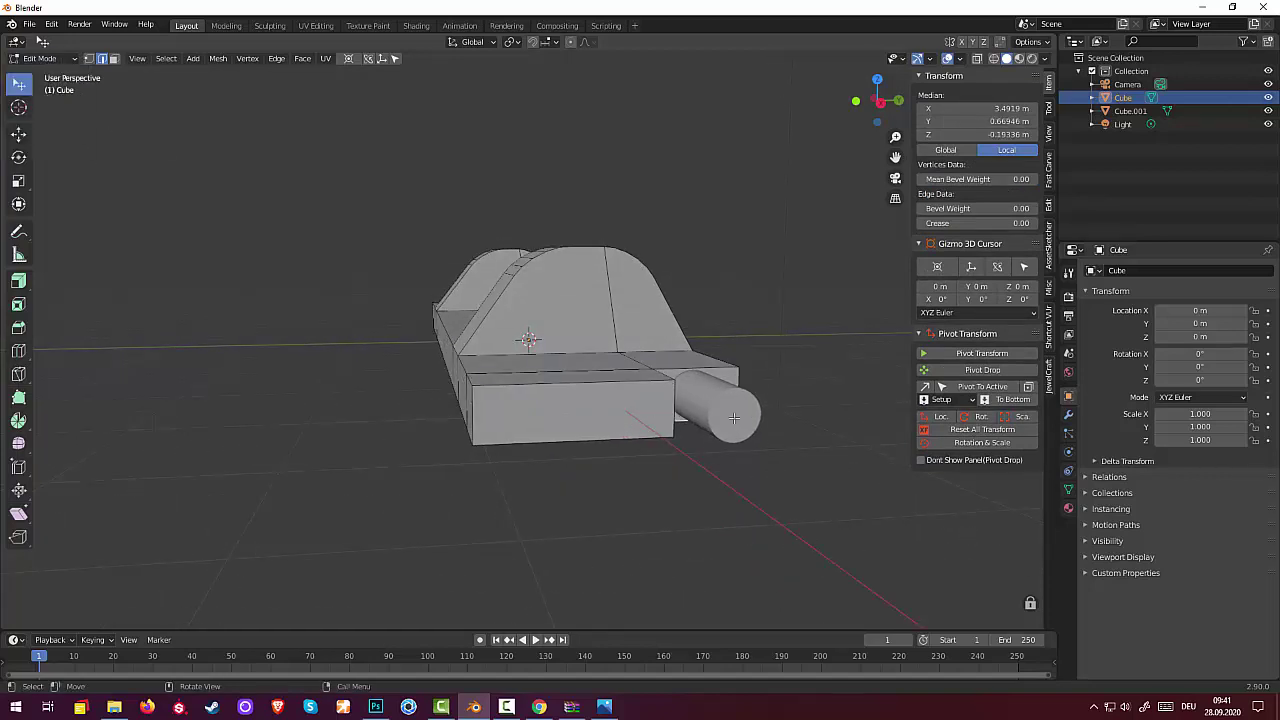
click(42, 58)
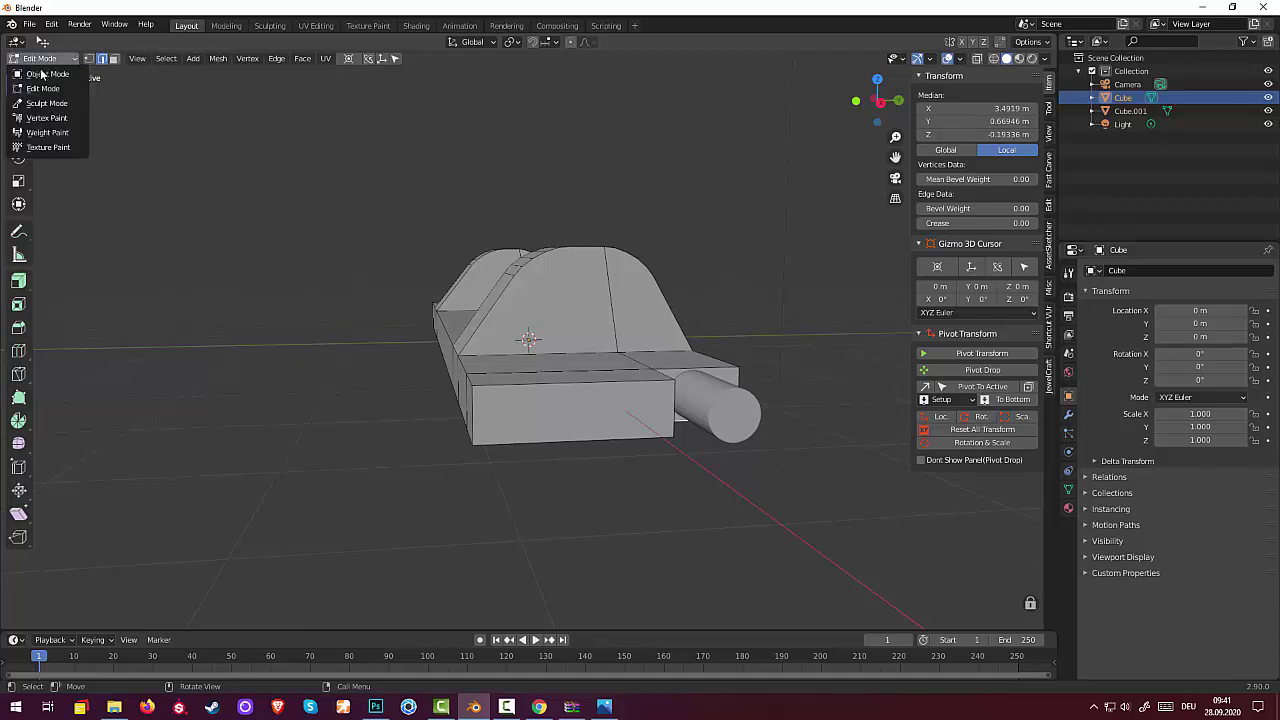
click(45, 72)
click(740, 425)
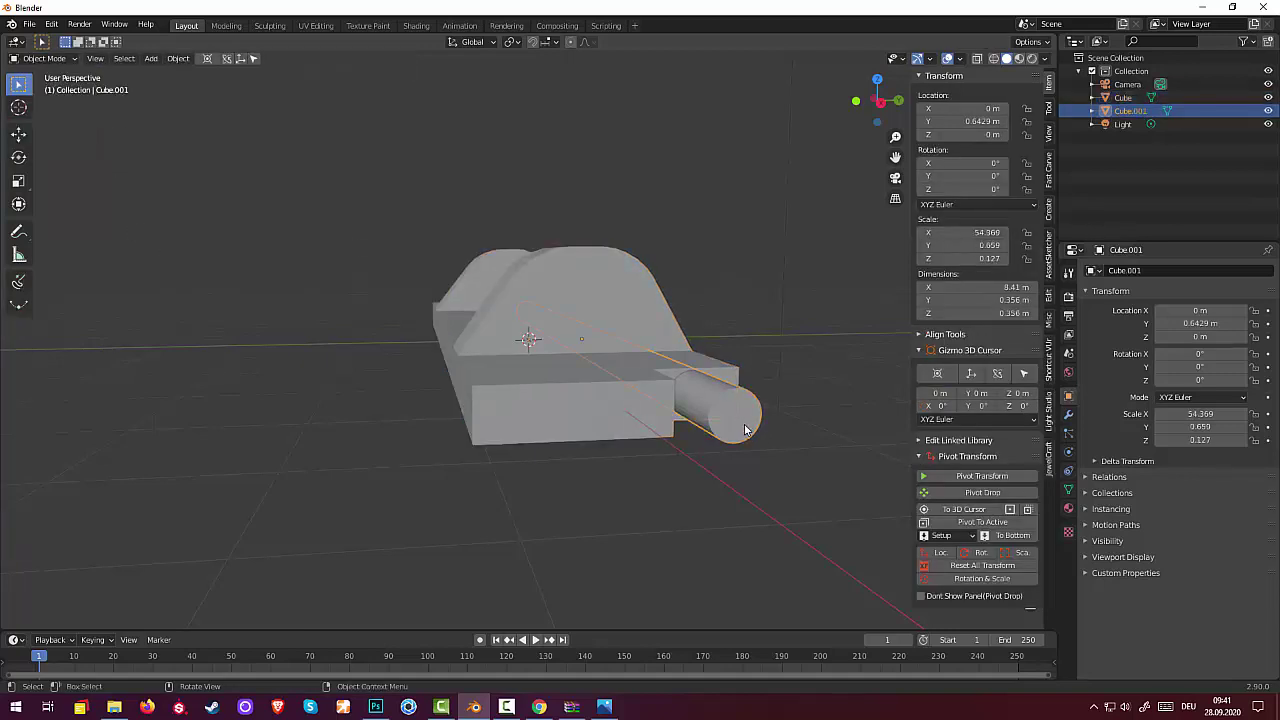
mouse_move(740, 425)
middle_down()
mouse_move(829, 423)
mouse_move(806, 513)
mouse_move(651, 478)
mouse_move(610, 401)
middle_up()
Duplicate the rod as Cube.002 at Y 0.31856, Z 0.54077 m and check it from top view against the reference photo.
key(shift+d)
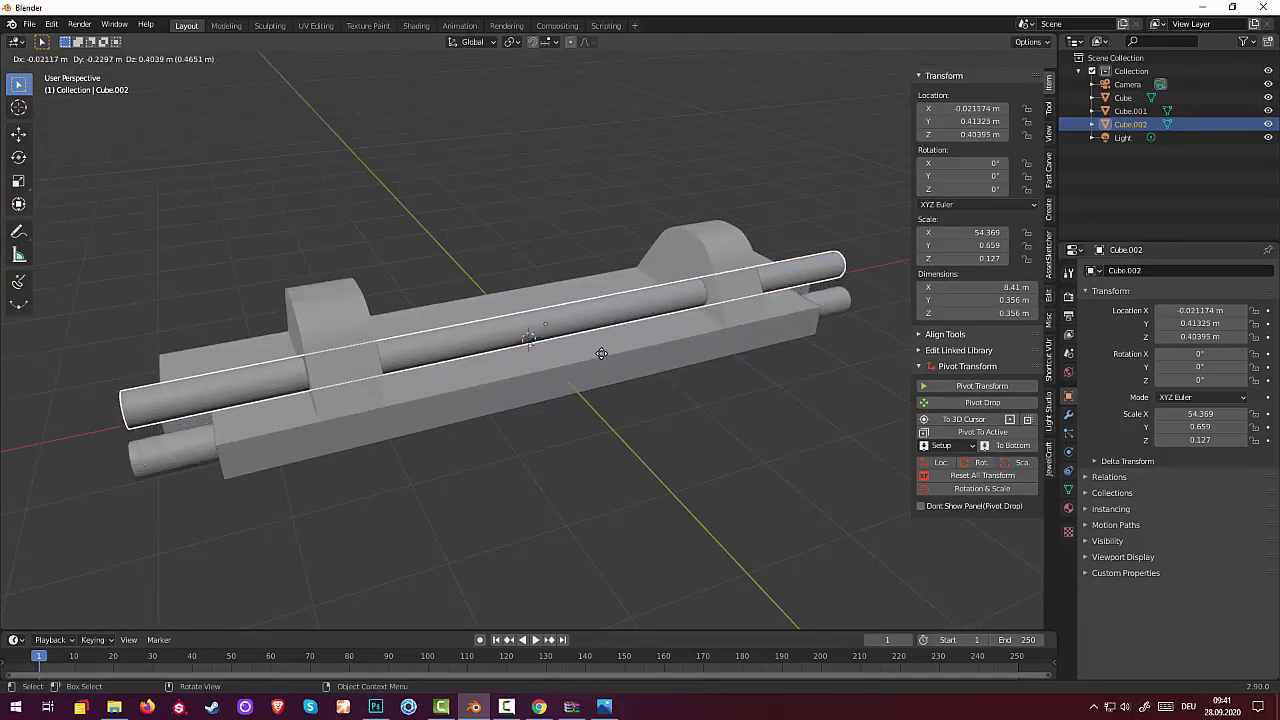
click(595, 340)
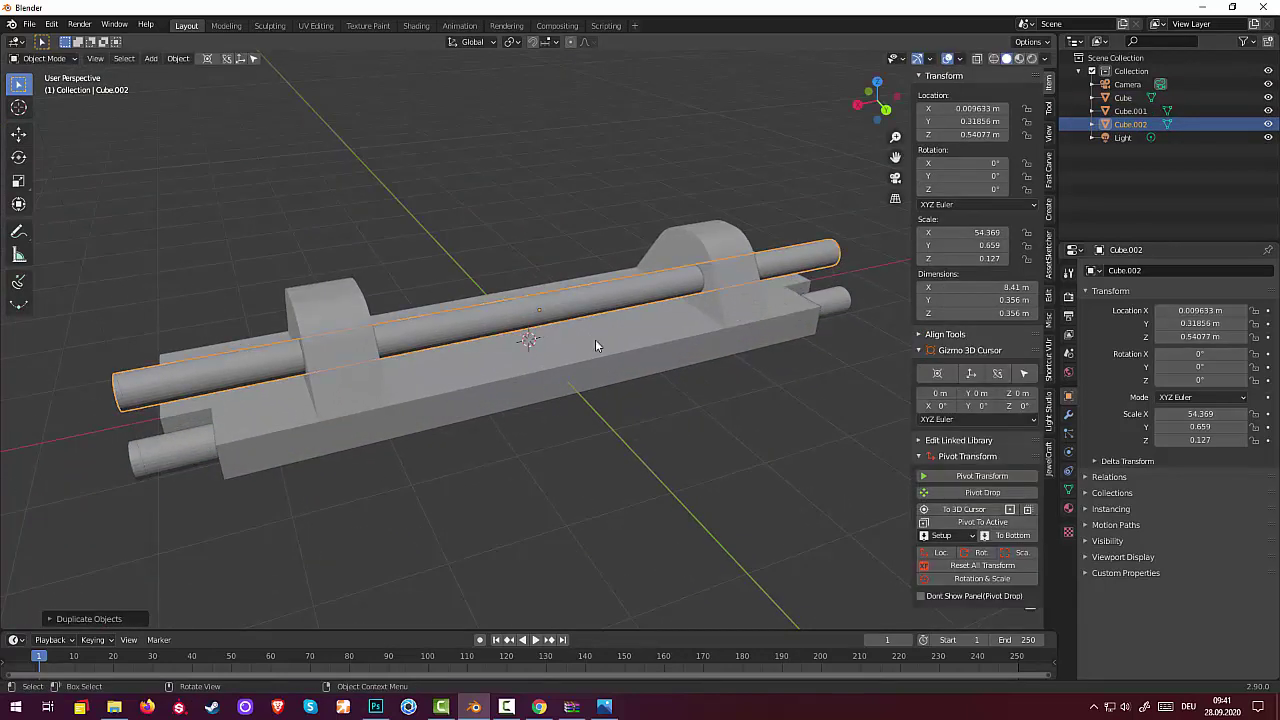
key(KP_7)
scroll(648, 347, down, 2)
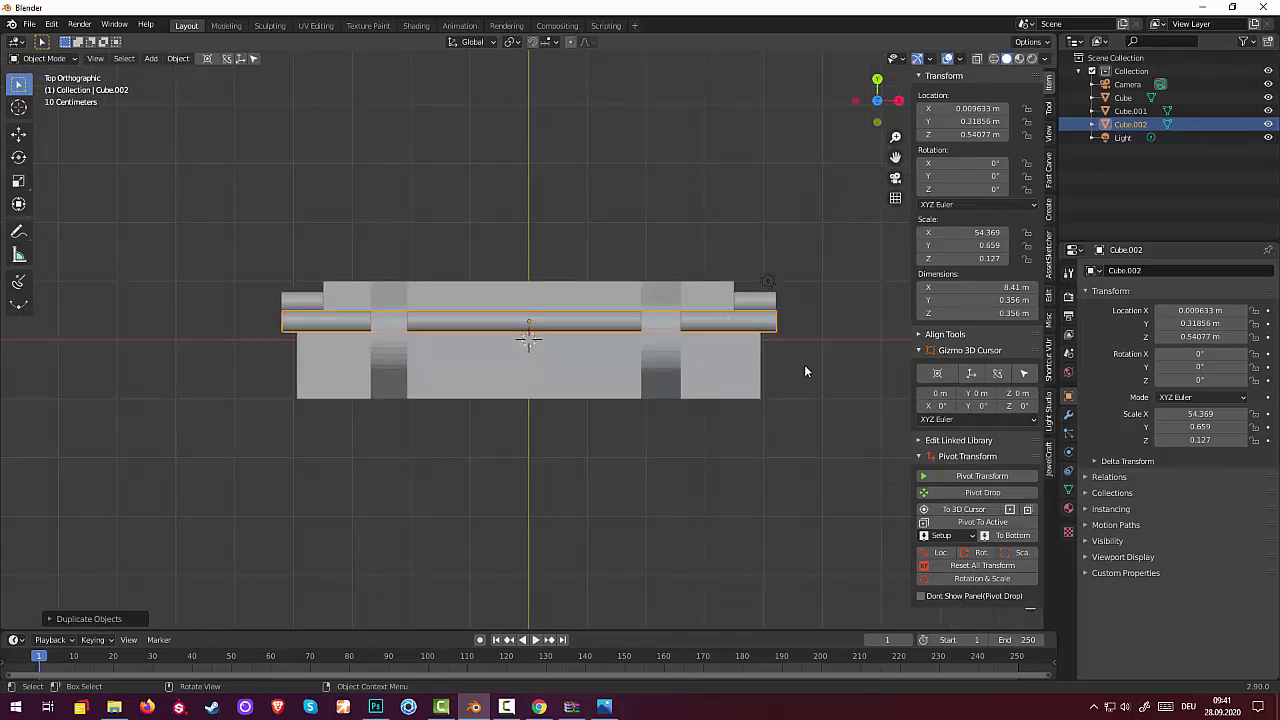
click(605, 707)
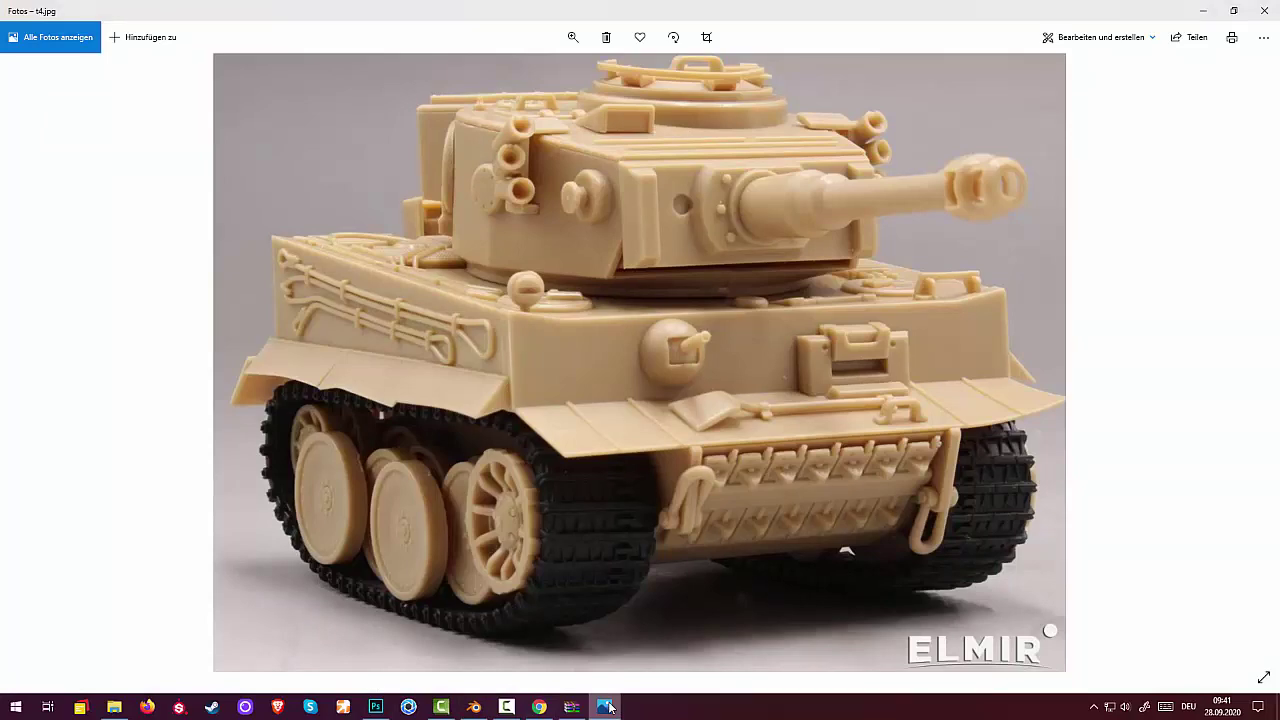
click(607, 707)
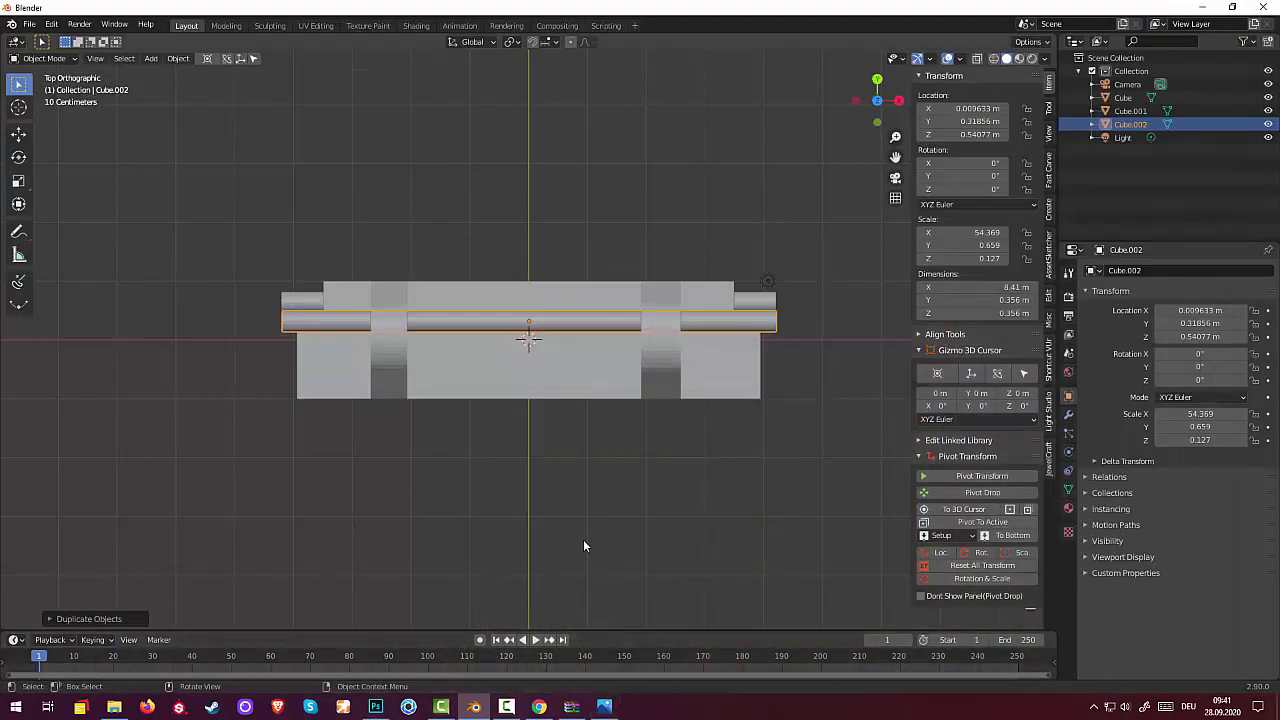
Remove Cube.002, keeping only the hull and the original side rod.
click(740, 327)
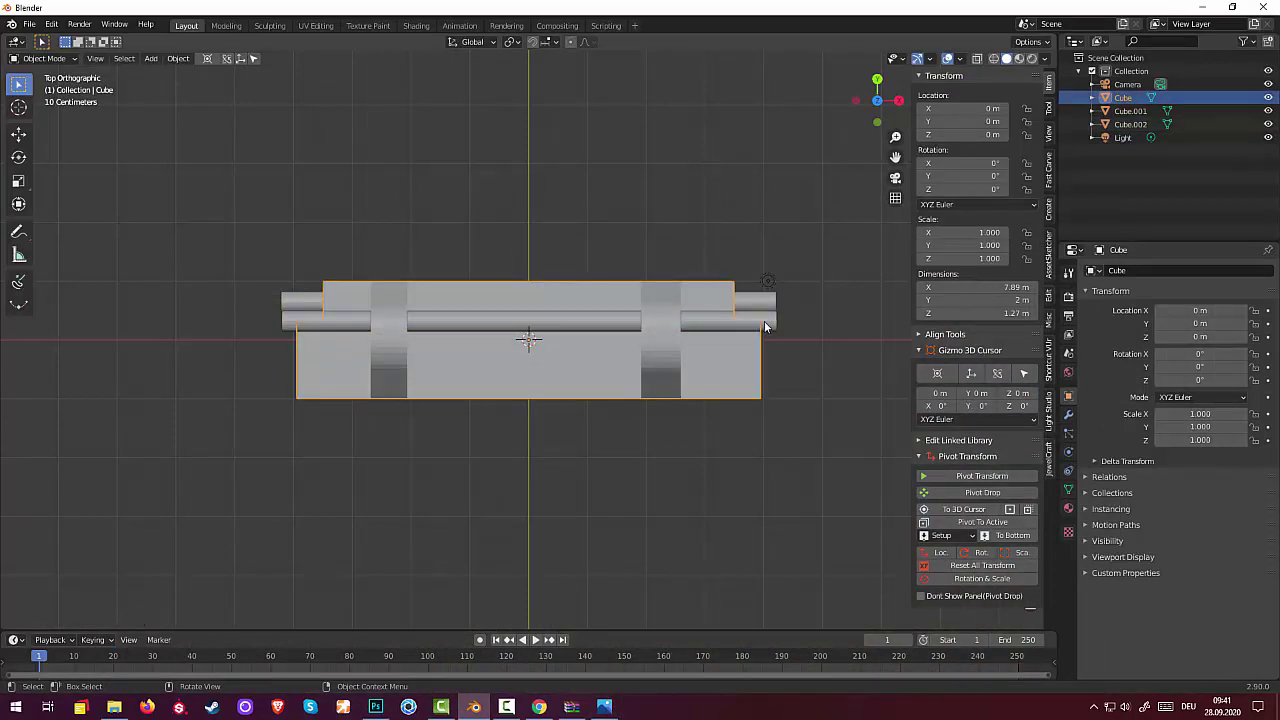
click(765, 327)
mouse_move(802, 367)
middle_down()
mouse_move(895, 278)
mouse_move(858, 264)
mouse_move(820, 324)
middle_up()
key(ctrl+z)
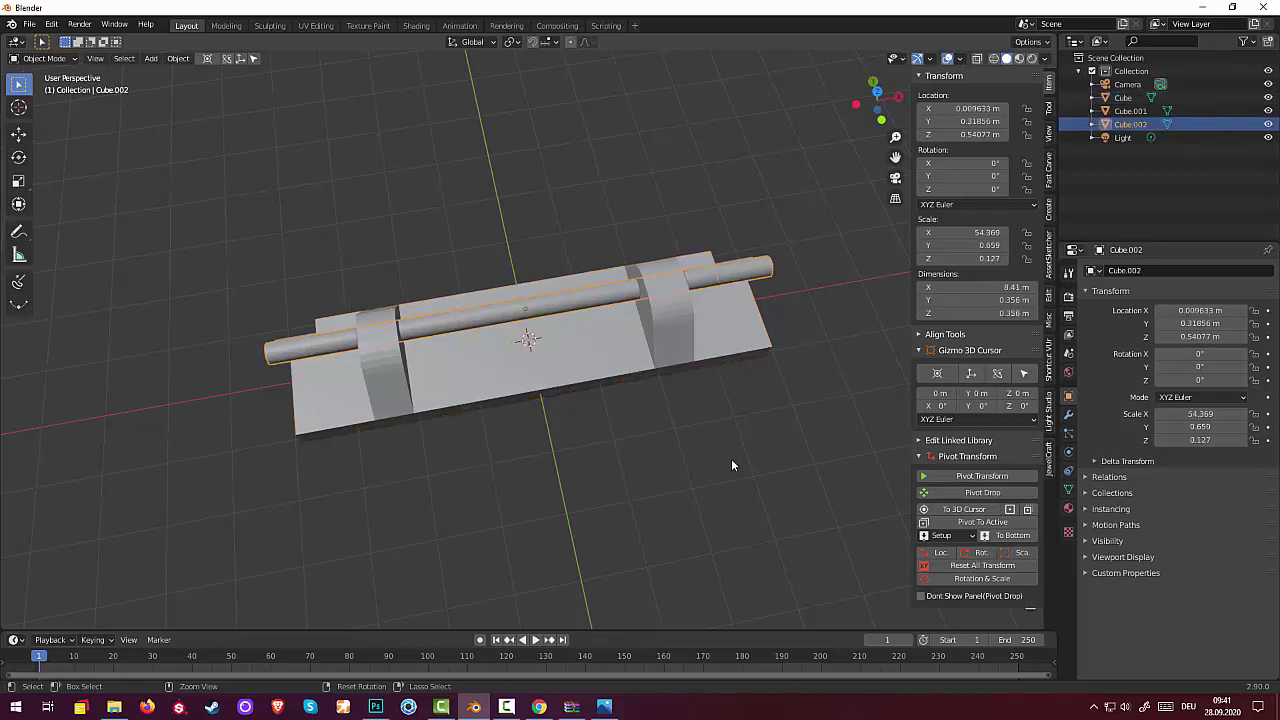
key(ctrl+z)
key(ctrl+z)
click(724, 467)
mouse_move(724, 467)
middle_down()
mouse_move(616, 363)
mouse_move(590, 380)
middle_up()
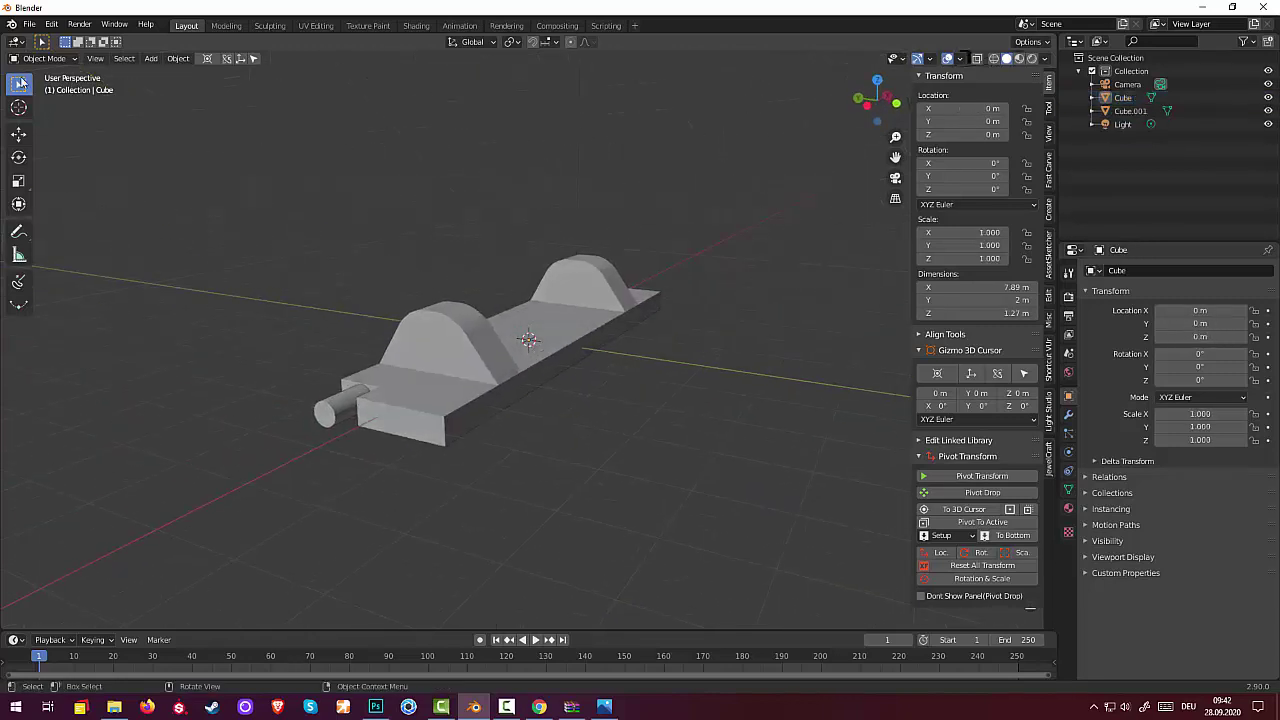
In Edit Mode, add a loop cut across the hull beside the front raised block and slide it into place.
click(44, 58)
click(55, 92)
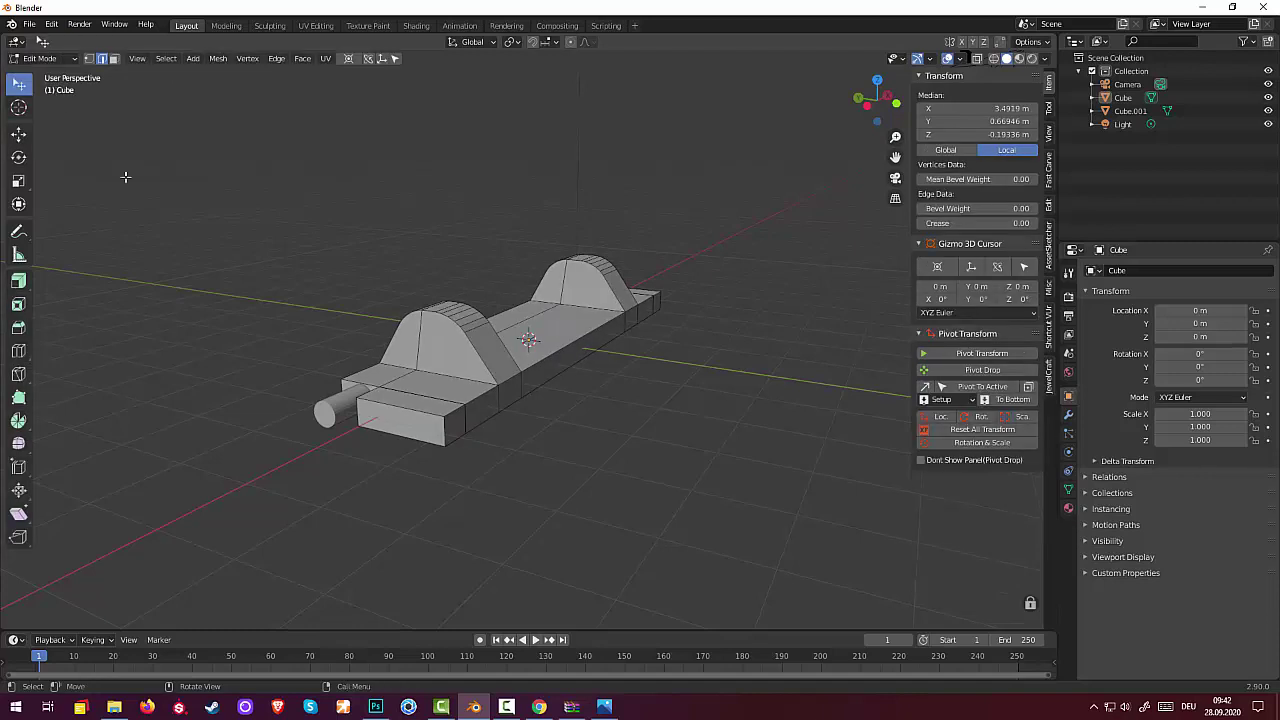
middle_drag(549, 352, 466, 374)
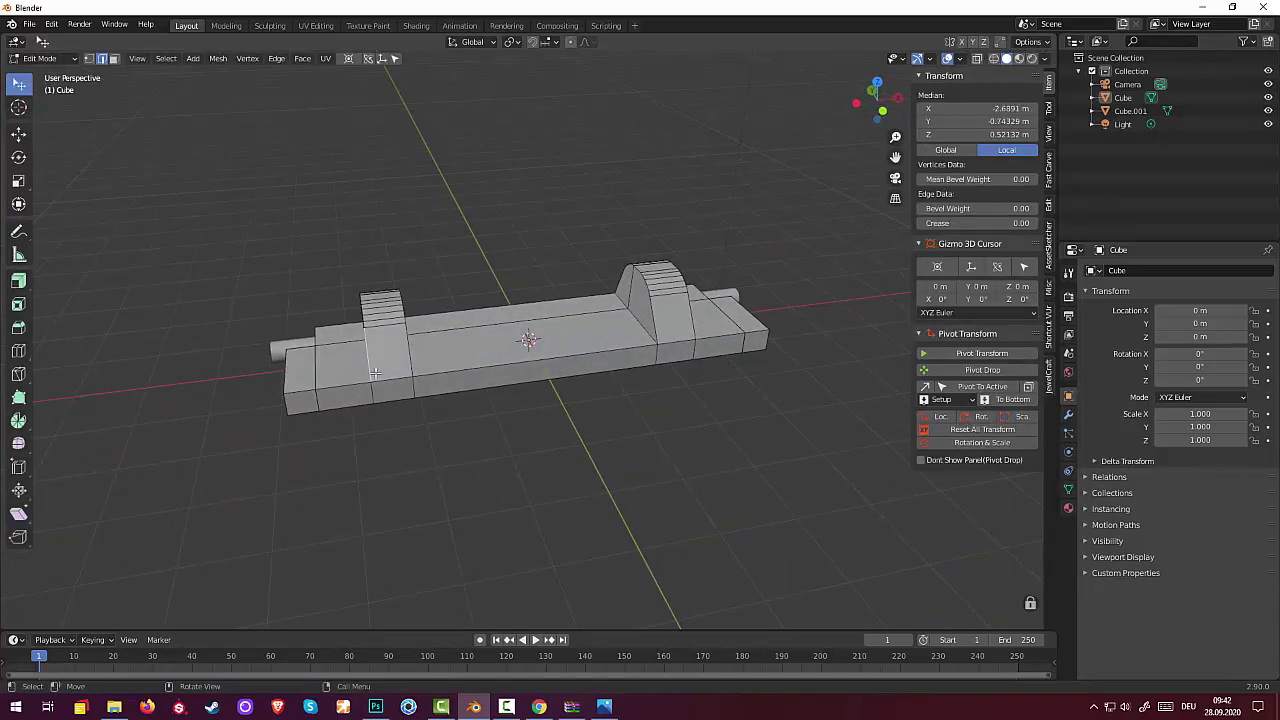
key(ctrl+r)
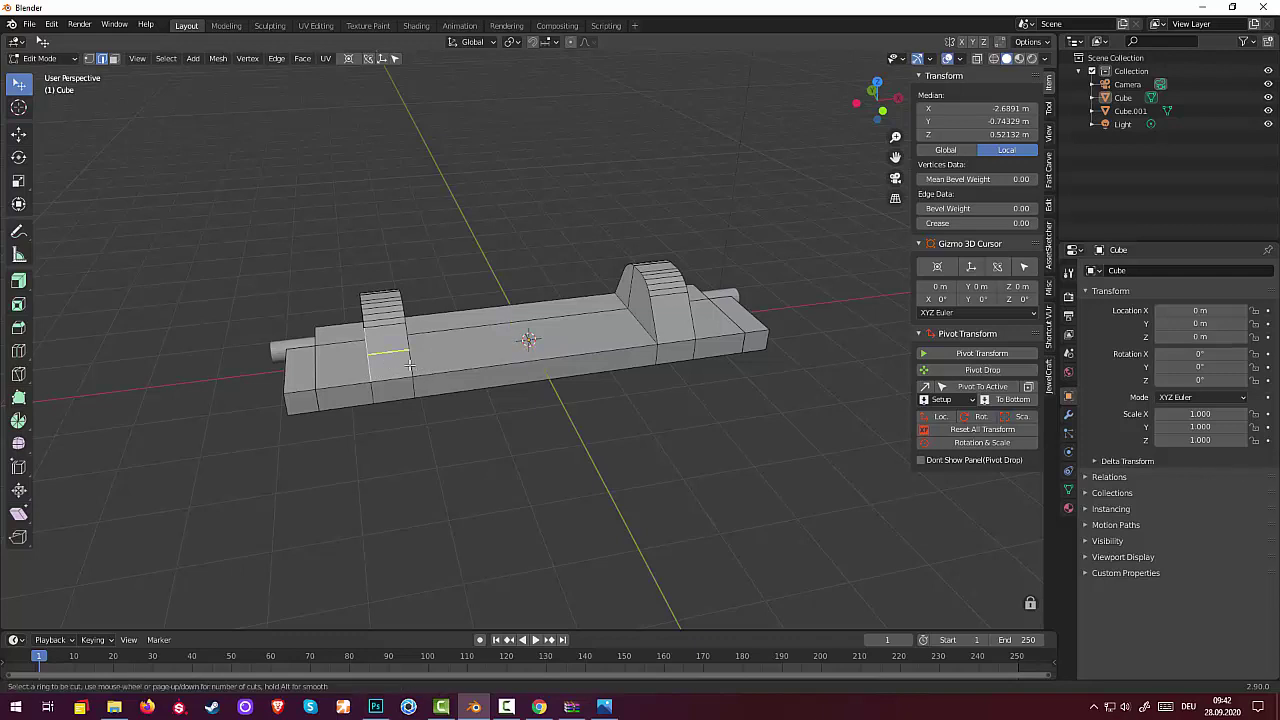
click(374, 360)
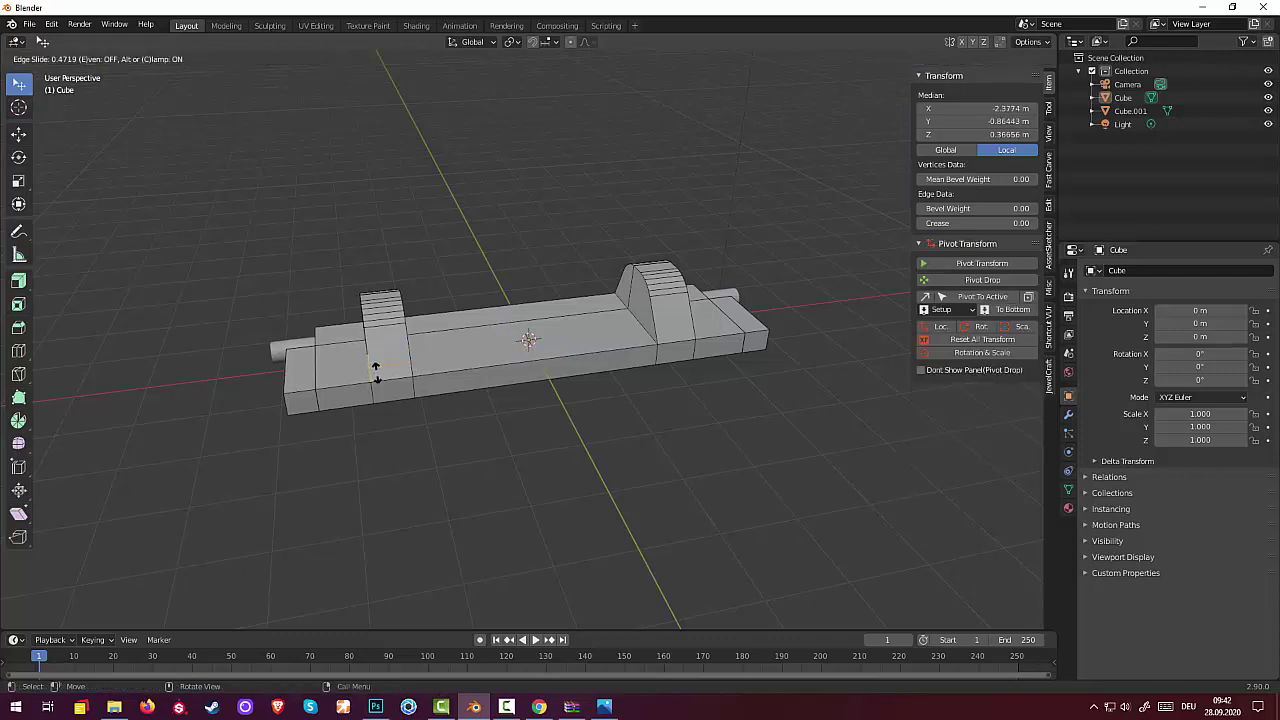
click(376, 371)
click(683, 336)
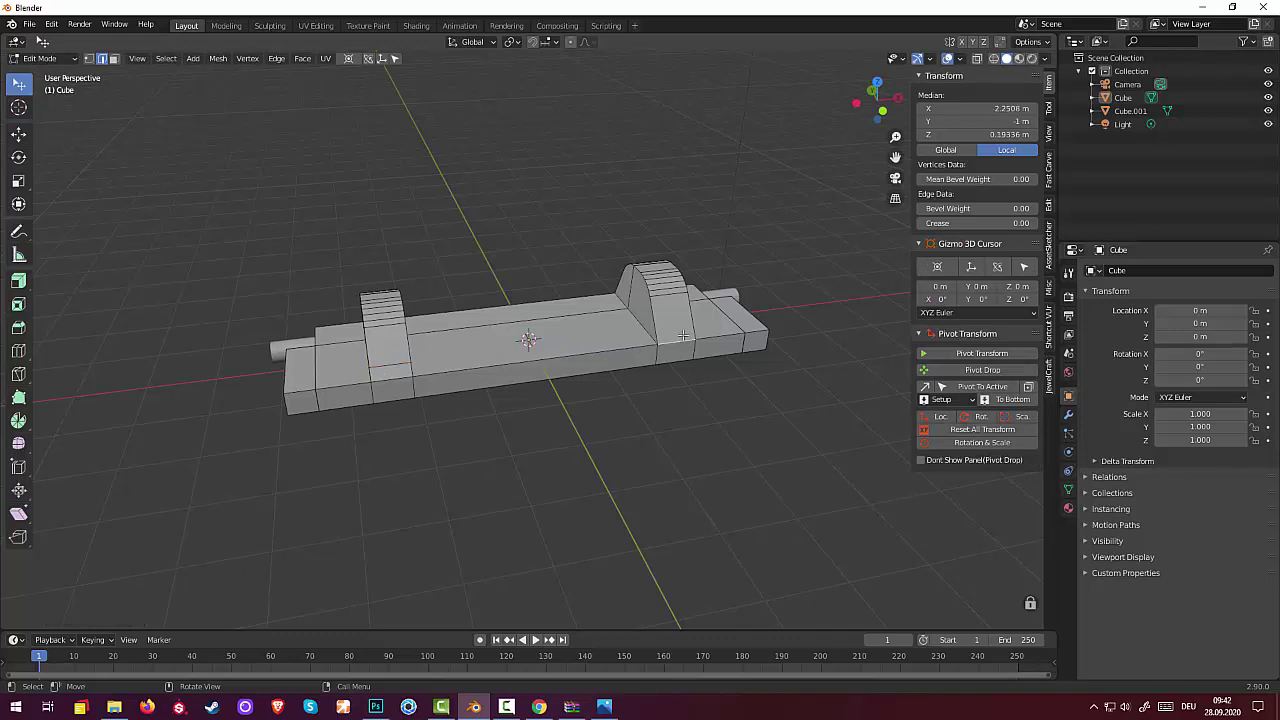
click(692, 313)
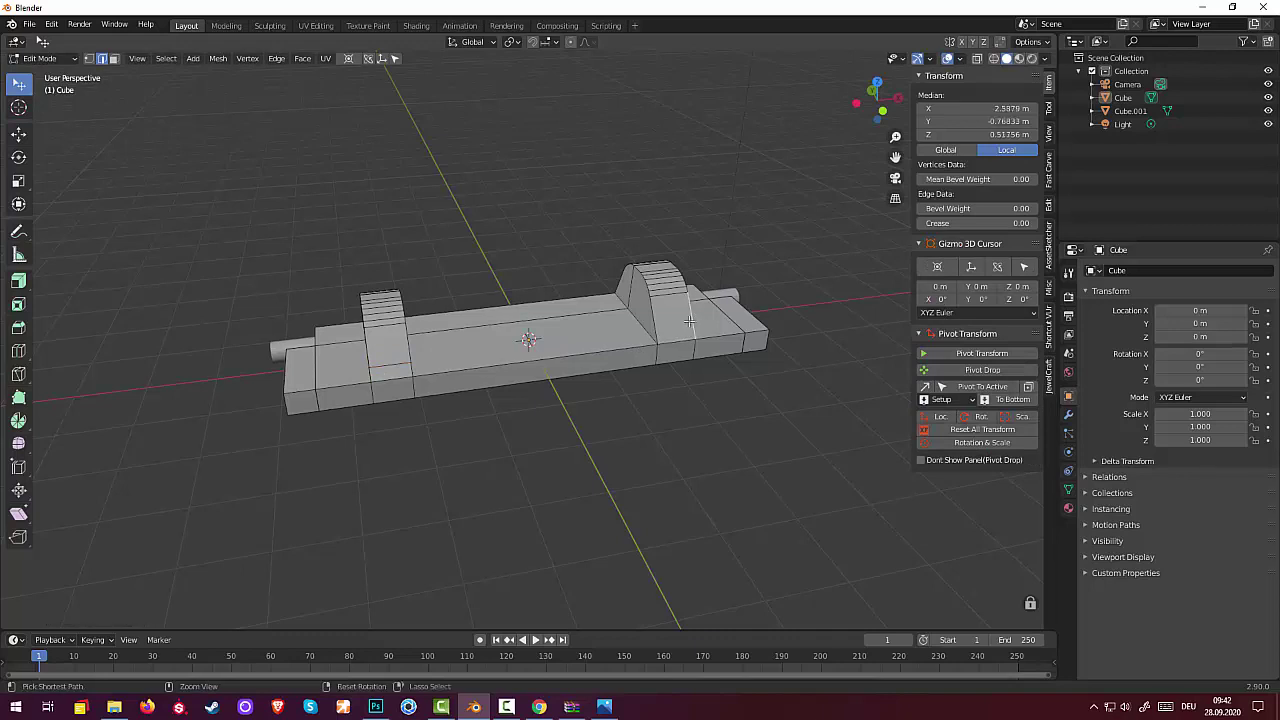
key(g)
key(g)
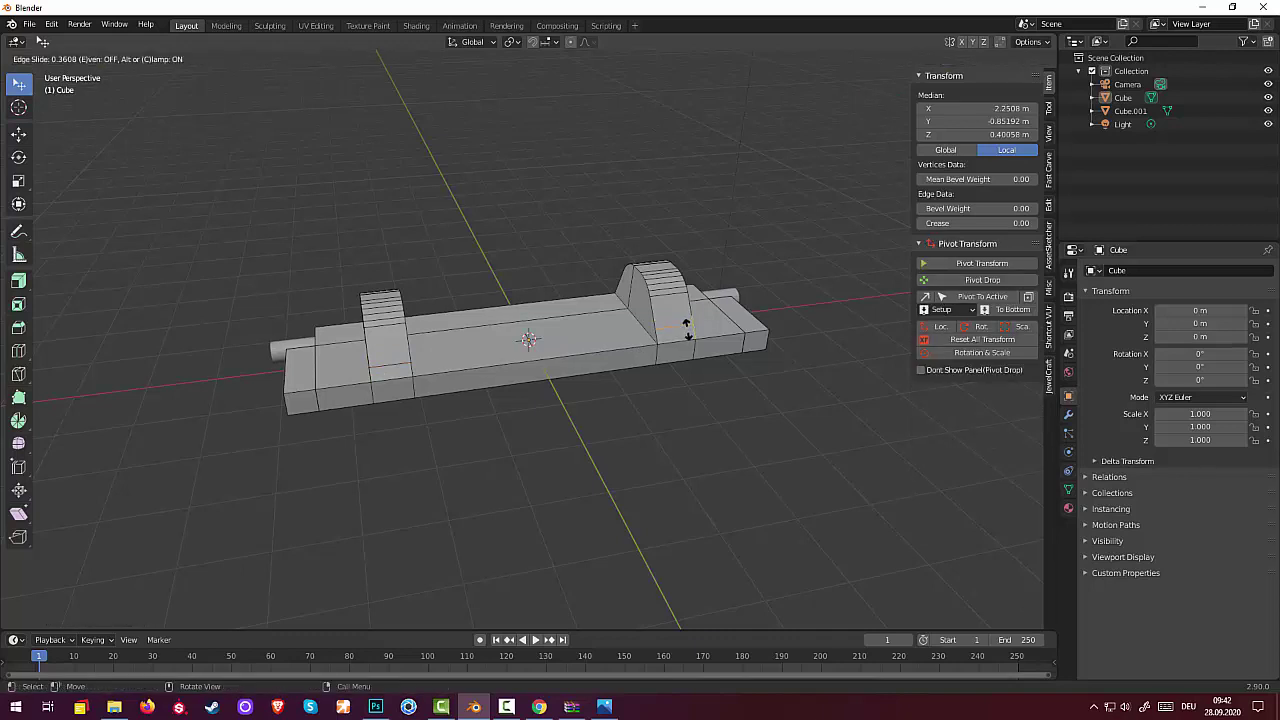
click(686, 330)
Lower the hull's top end edges about 0.16 m along Z so that end slopes downward.
middle_drag(686, 332, 641, 282)
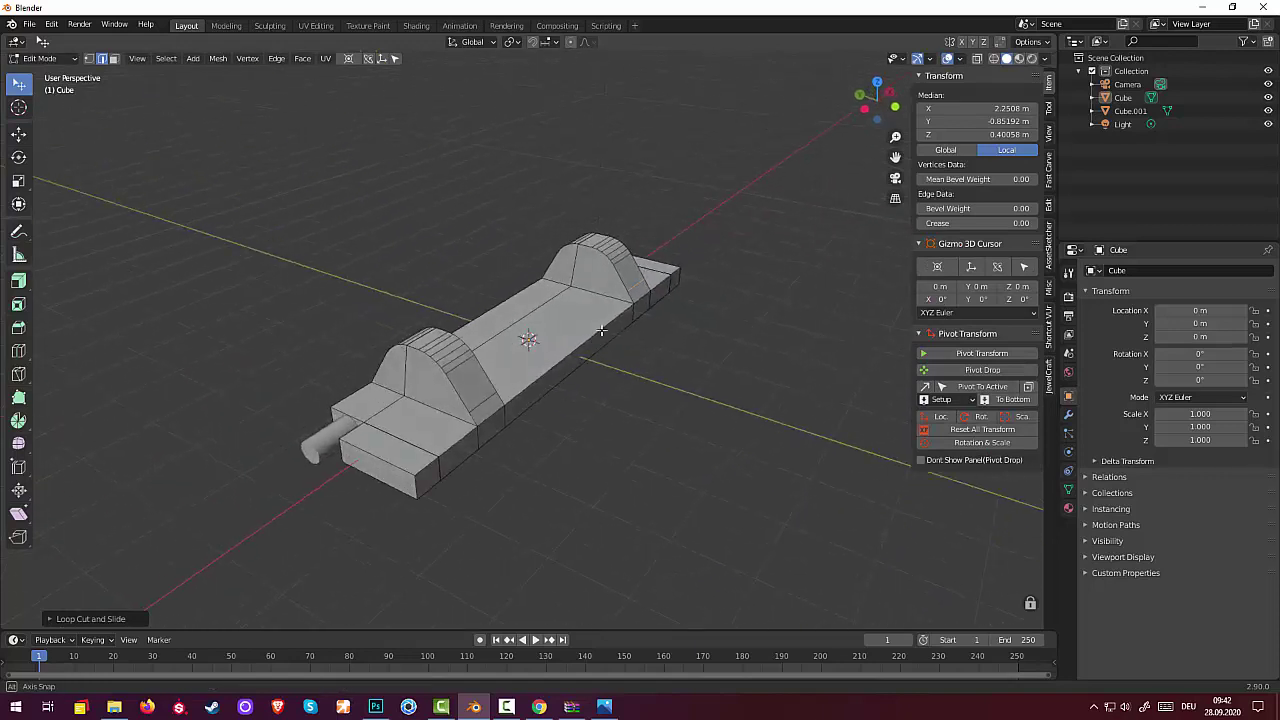
click(639, 284)
shift+click(498, 390)
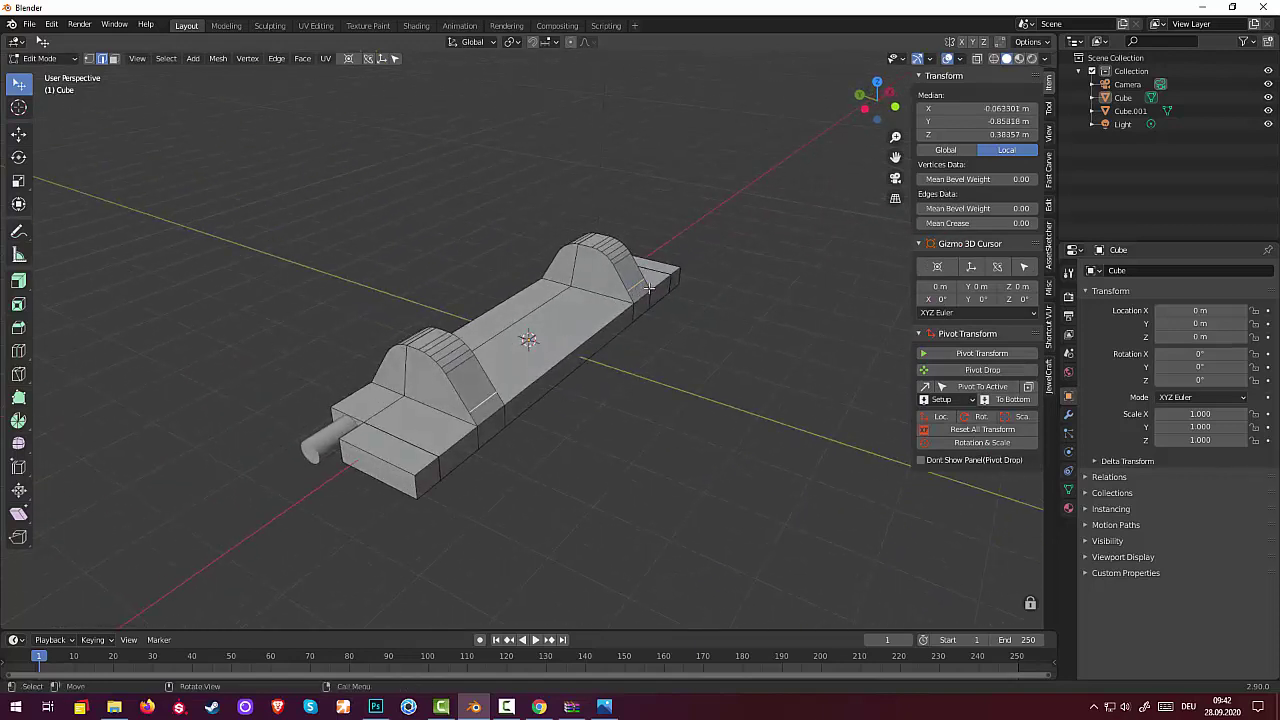
key(g)
key(z)
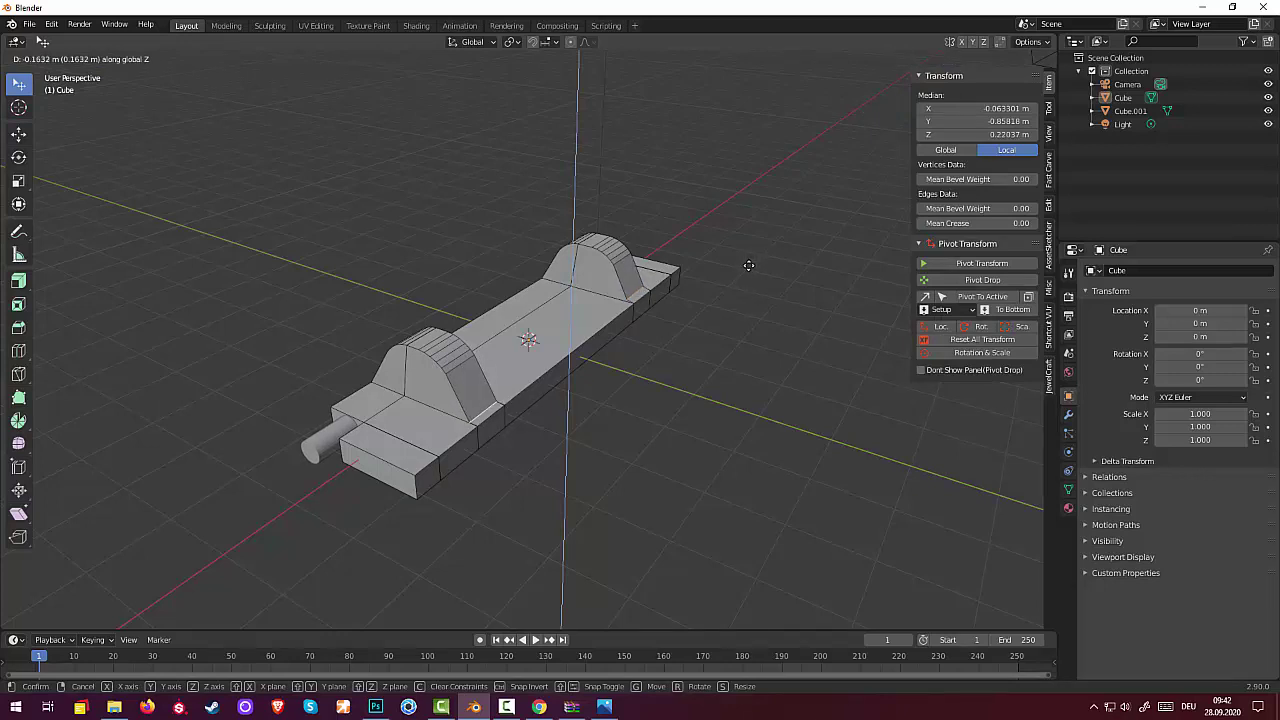
click(748, 265)
mouse_move(743, 294)
middle_down()
mouse_move(916, 310)
mouse_move(558, 347)
middle_up()
click(391, 343)
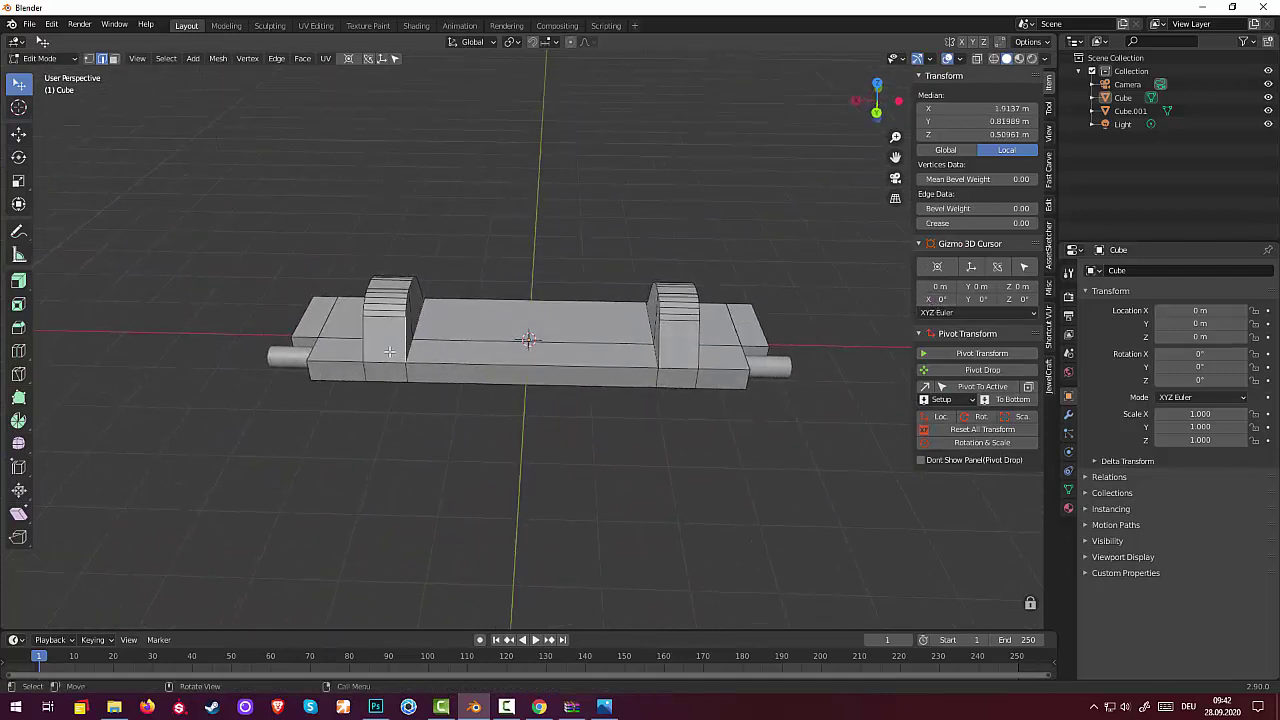
shift+click(389, 351)
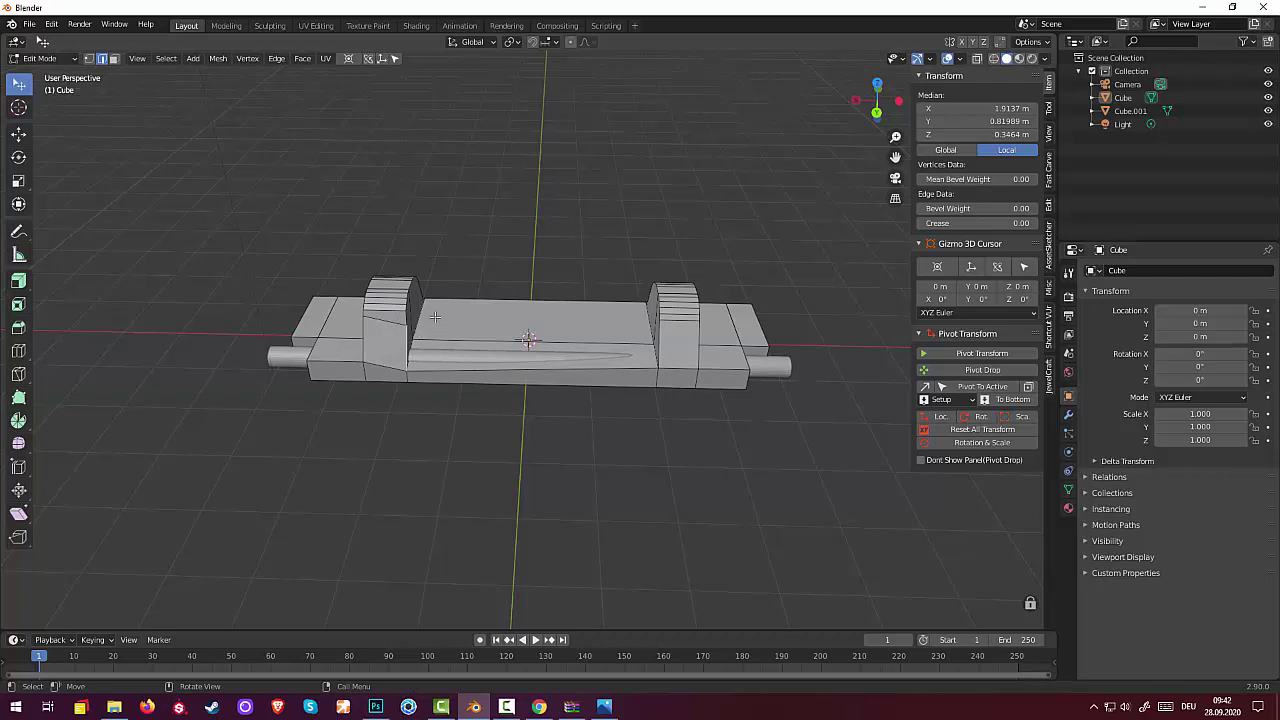
Undo the sloped front face and add loop cuts beside both raised blocks, sliding each into place.
key(ctrl+z)
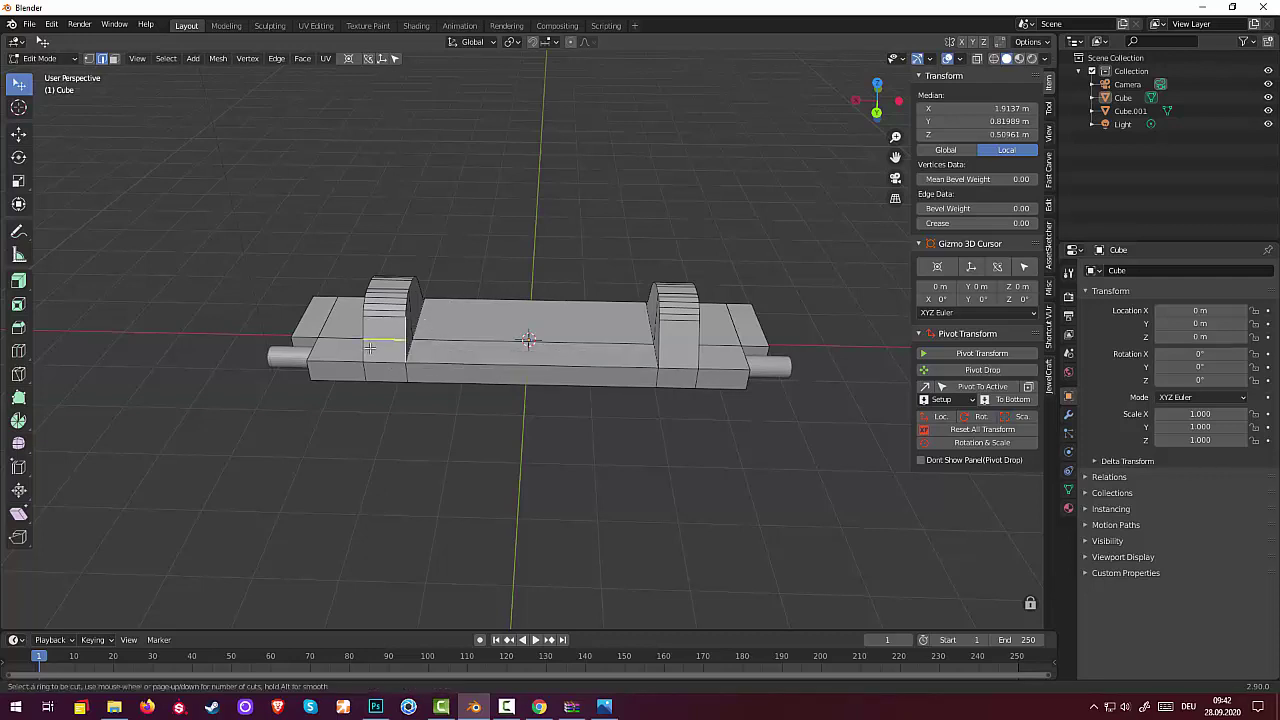
key(g)
key(g)
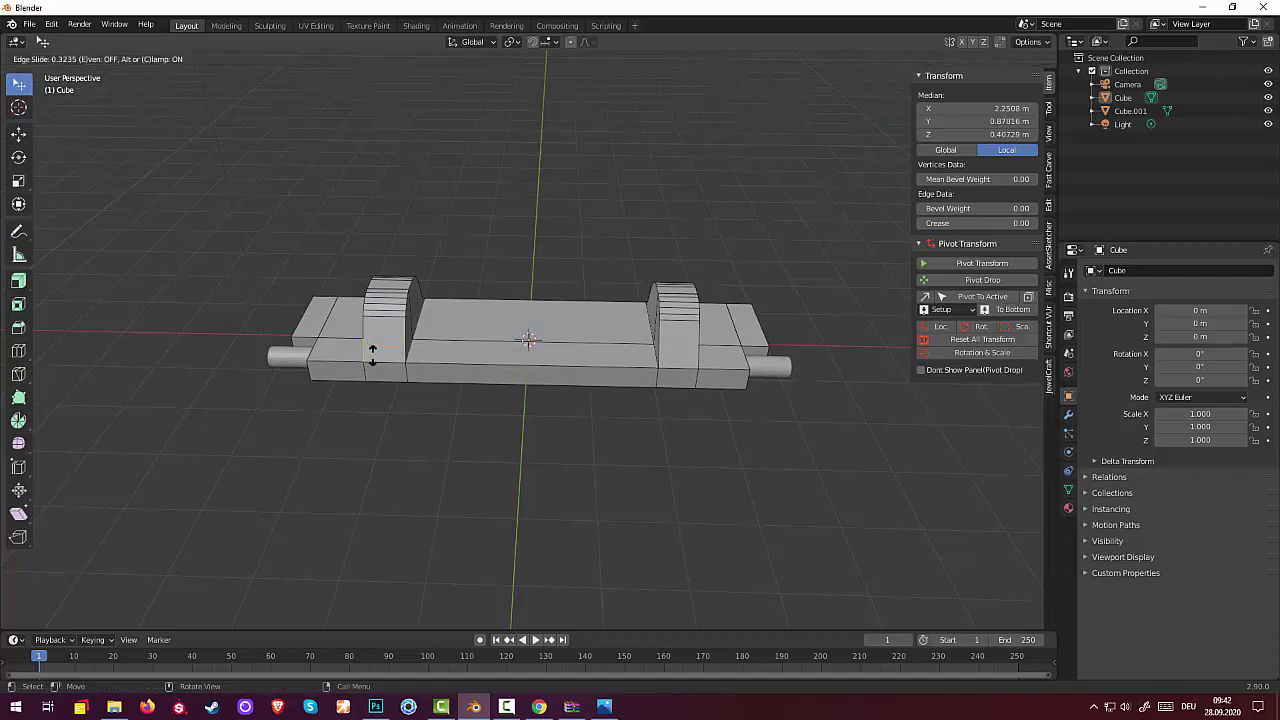
click(372, 355)
alt+click(660, 351)
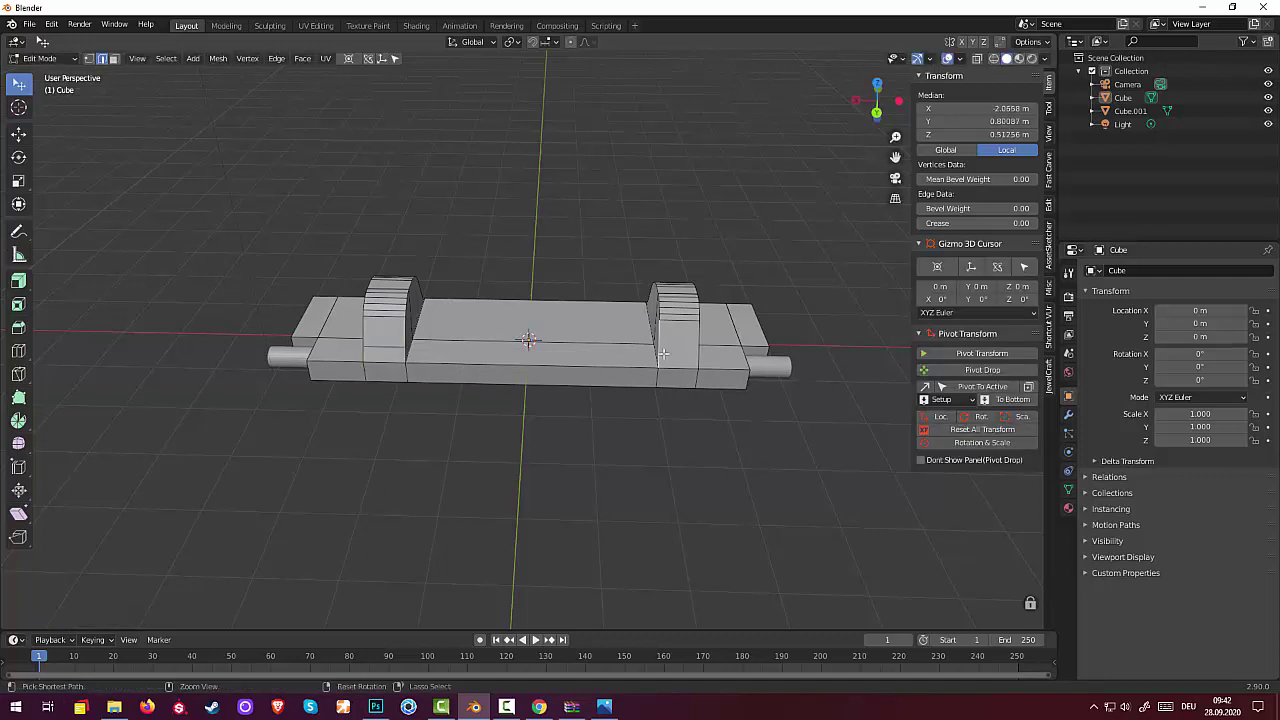
key(g)
key(g)
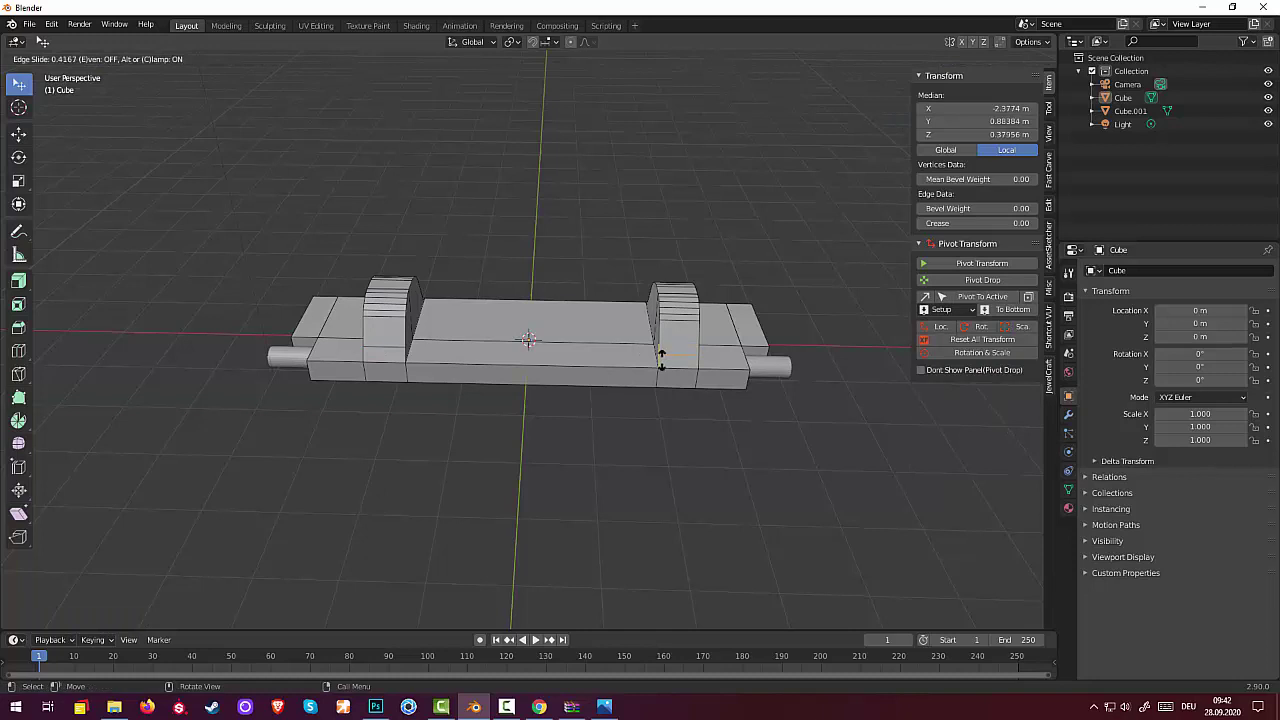
click(661, 357)
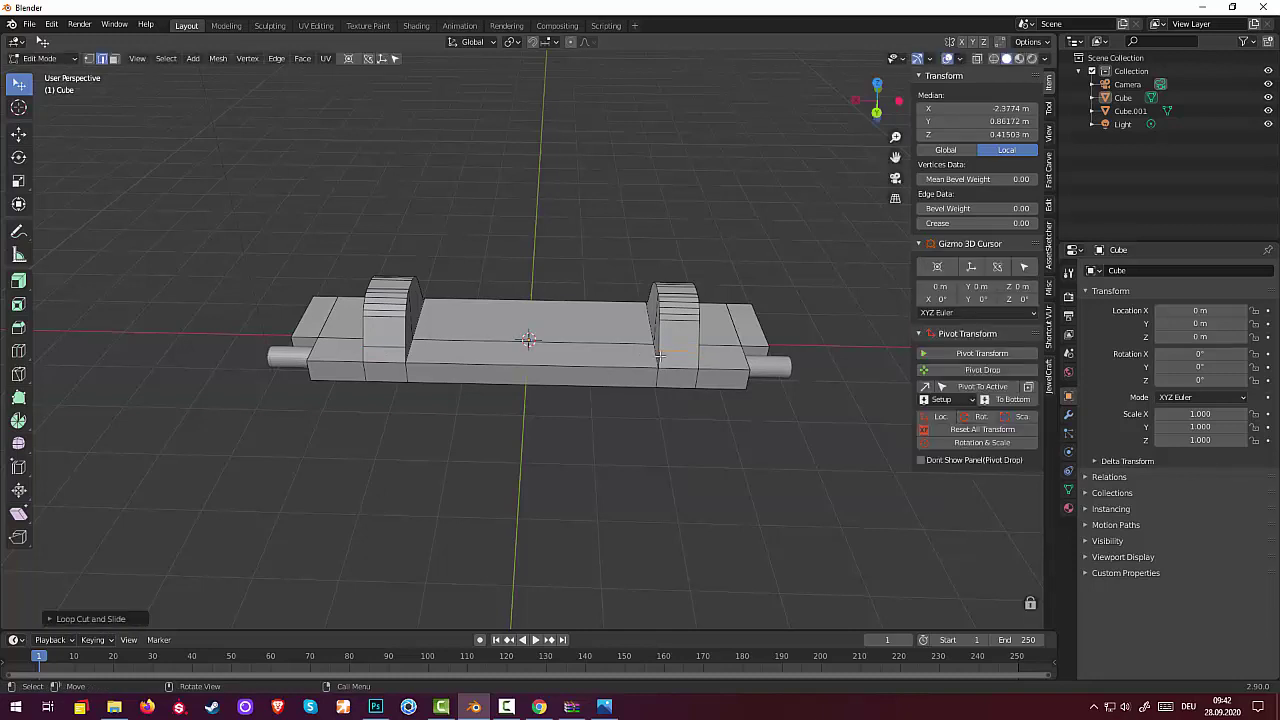
Lower the hull's top end edges about 0.23 m along Z, then return to Object Mode.
mouse_move(388, 349)
middle_down()
mouse_move(521, 286)
mouse_move(507, 283)
middle_up()
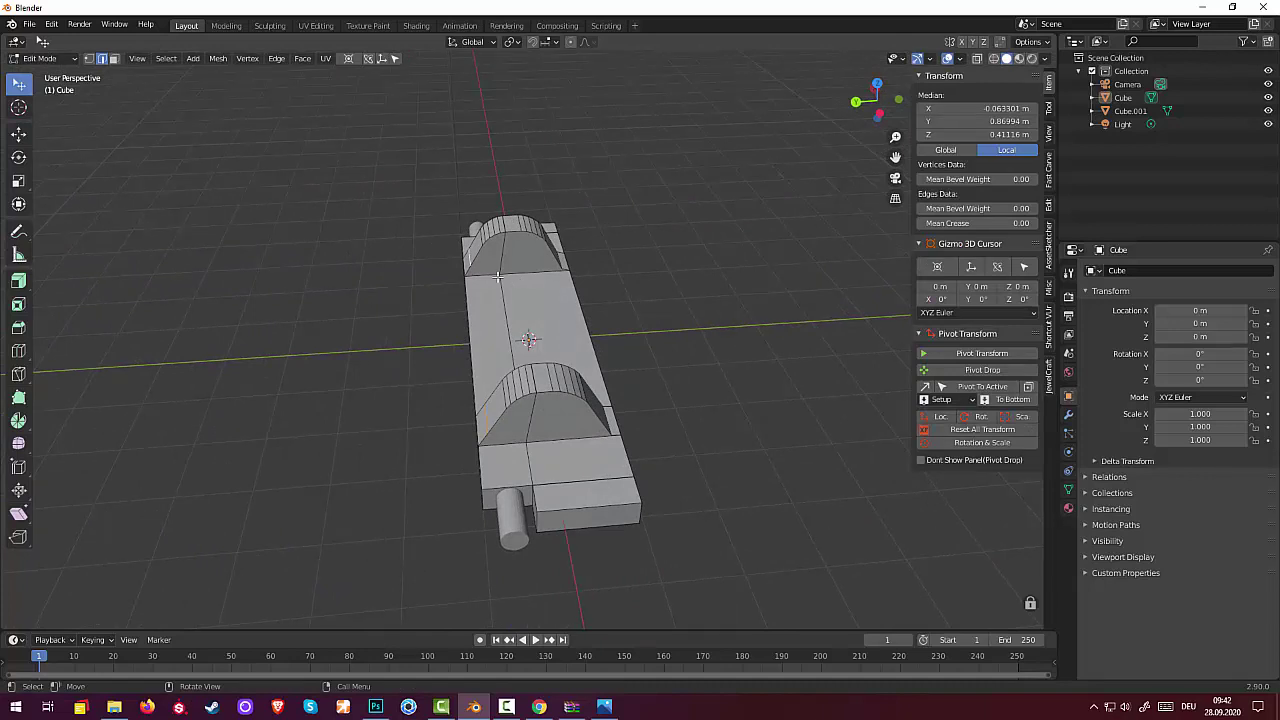
key(g)
key(z)
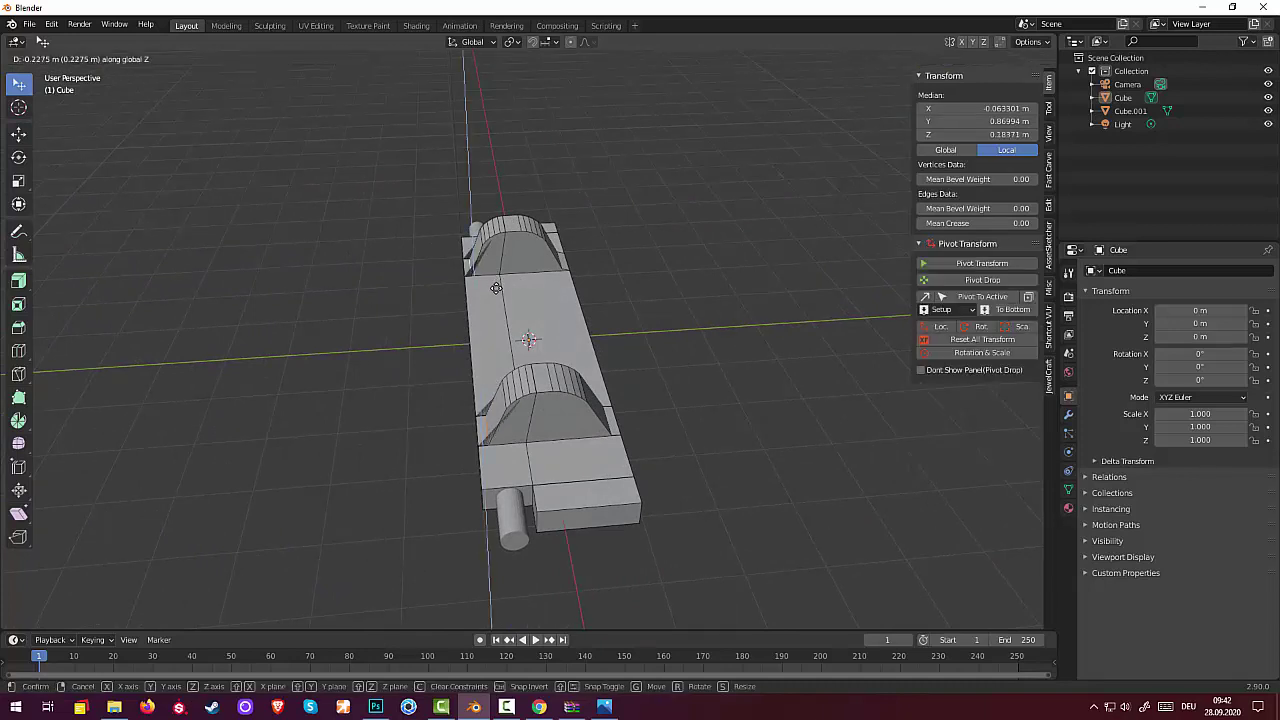
click(496, 288)
click(662, 307)
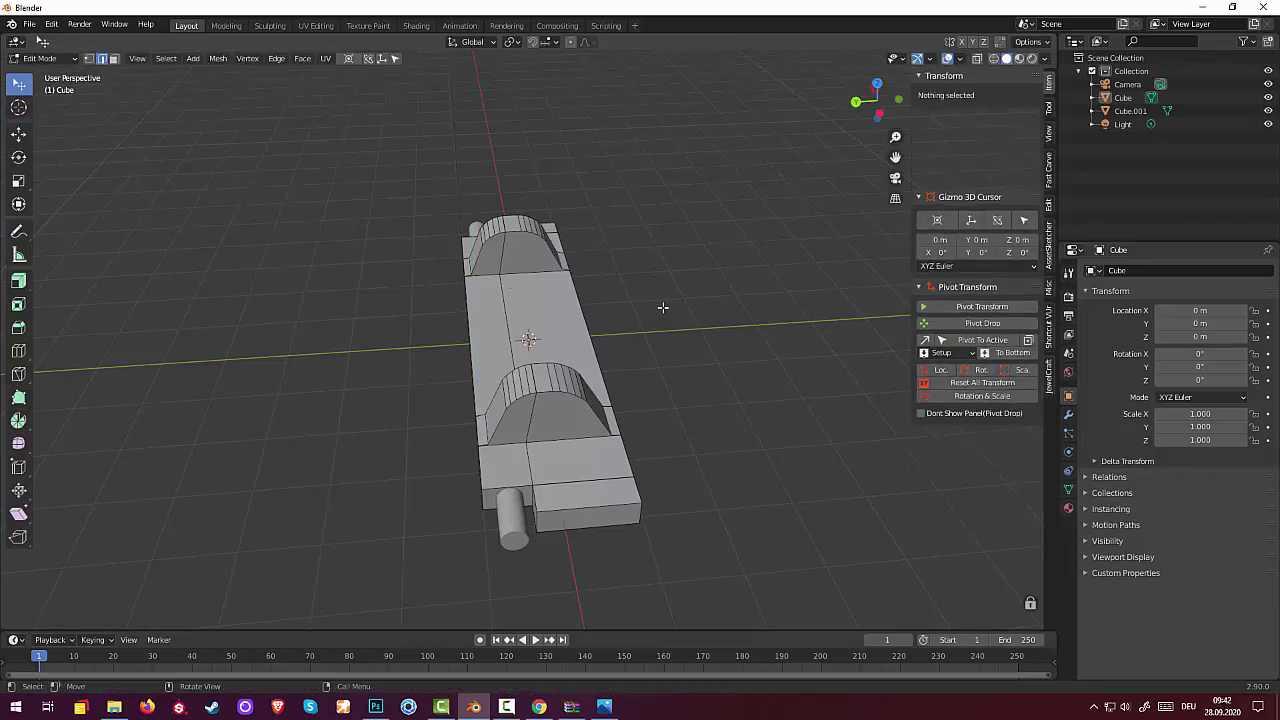
mouse_move(662, 307)
middle_down()
mouse_move(691, 314)
mouse_move(777, 289)
mouse_move(858, 321)
mouse_move(881, 358)
mouse_move(870, 347)
middle_up()
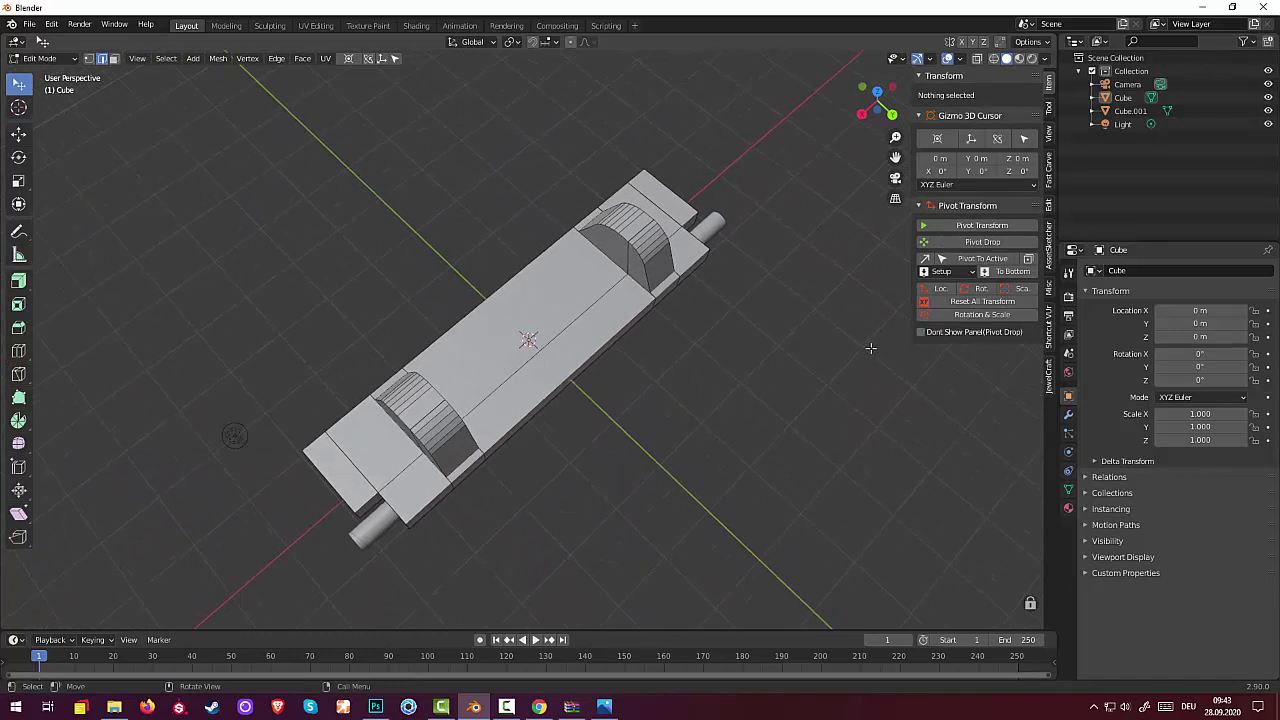
click(713, 238)
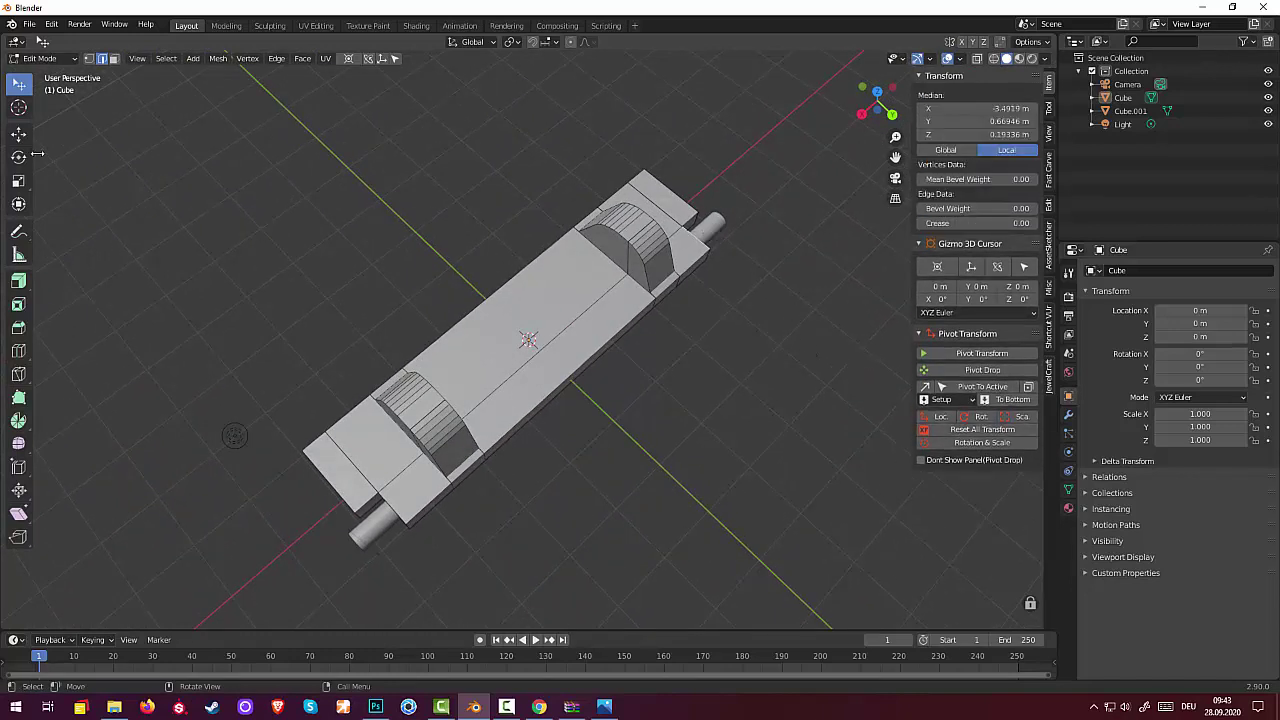
click(45, 58)
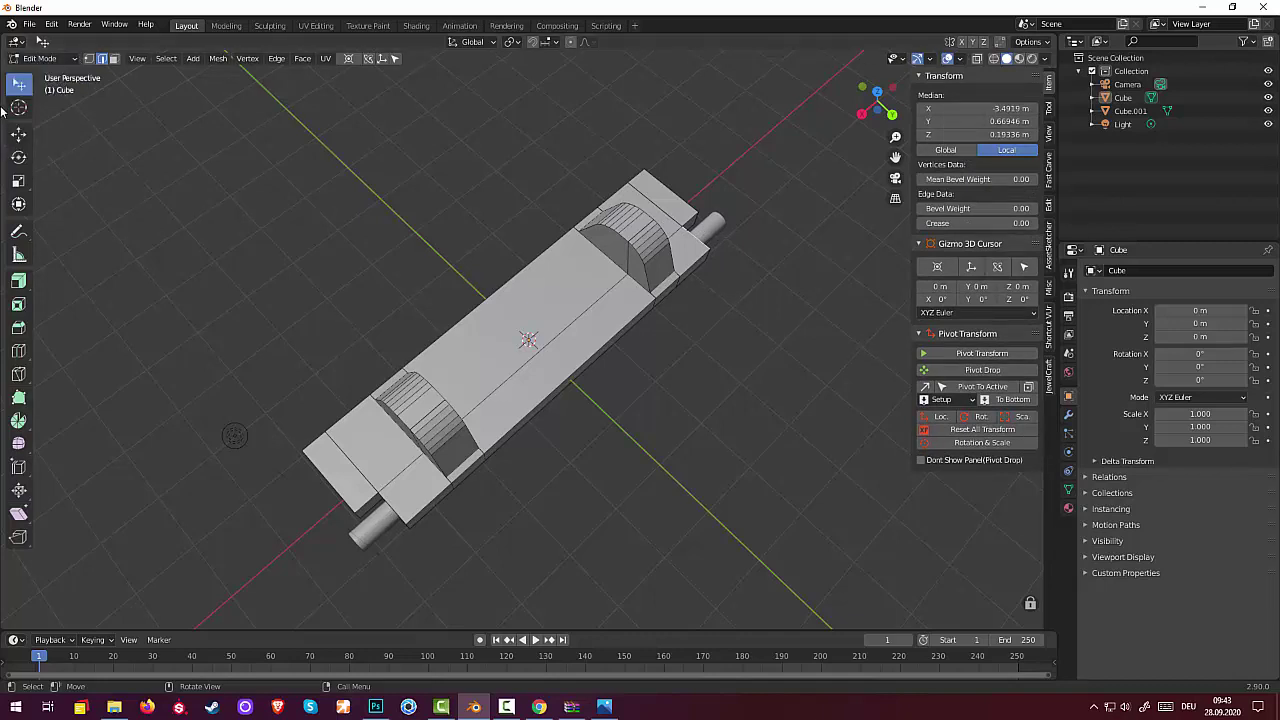
click(45, 58)
In Object Mode, duplicate the side rod Cube.001 and place the copy on top of the hull.
click(40, 75)
click(708, 229)
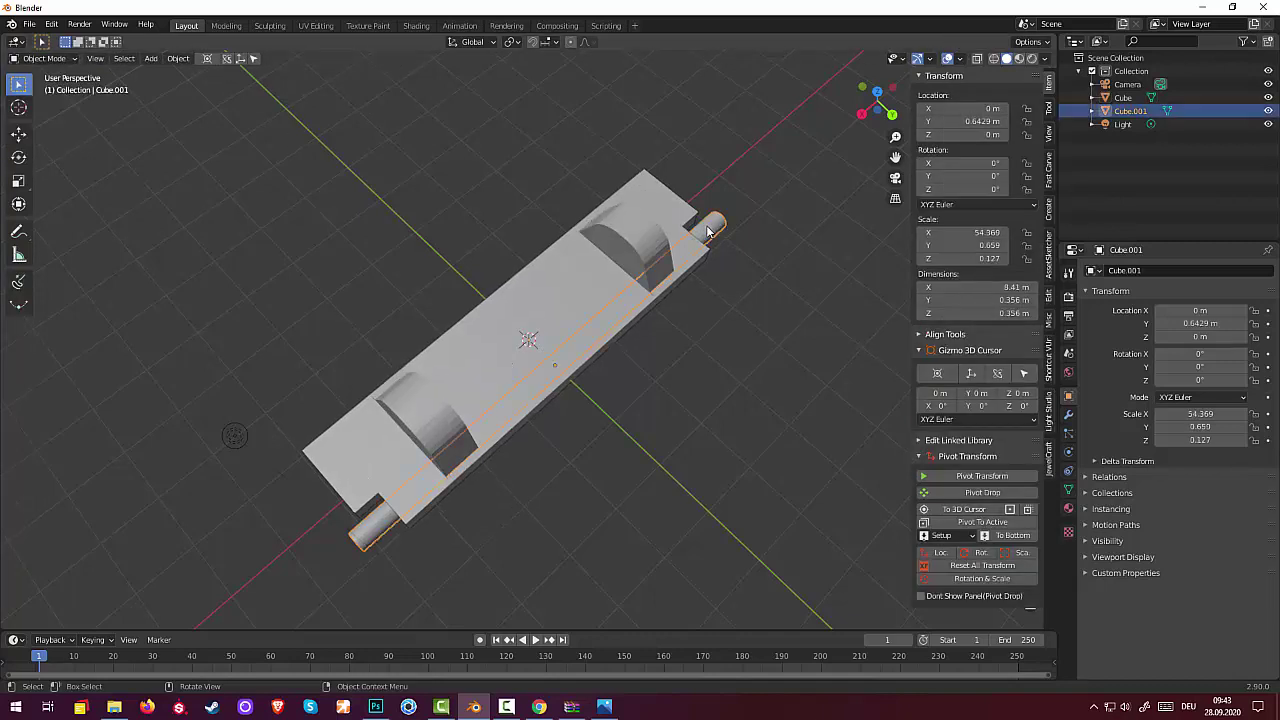
mouse_move(703, 266)
middle_down()
mouse_move(751, 157)
mouse_move(774, 148)
mouse_move(733, 210)
mouse_move(636, 255)
middle_up()
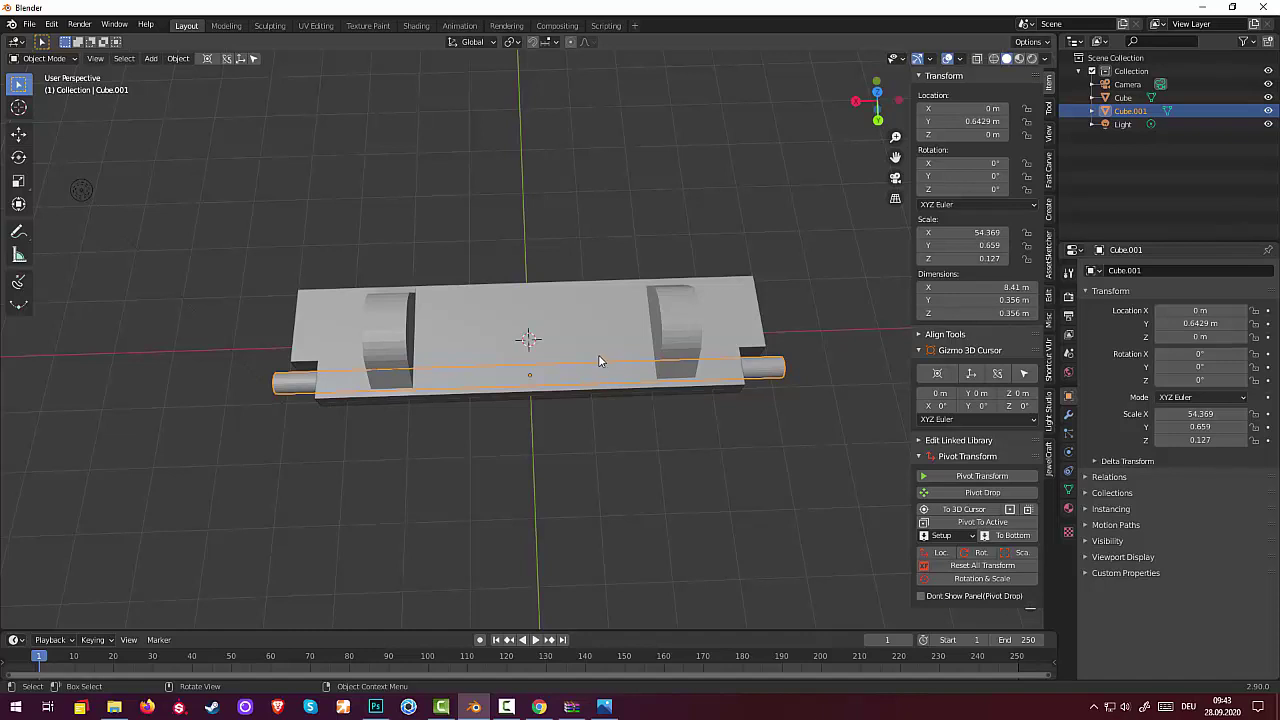
key(shift+d)
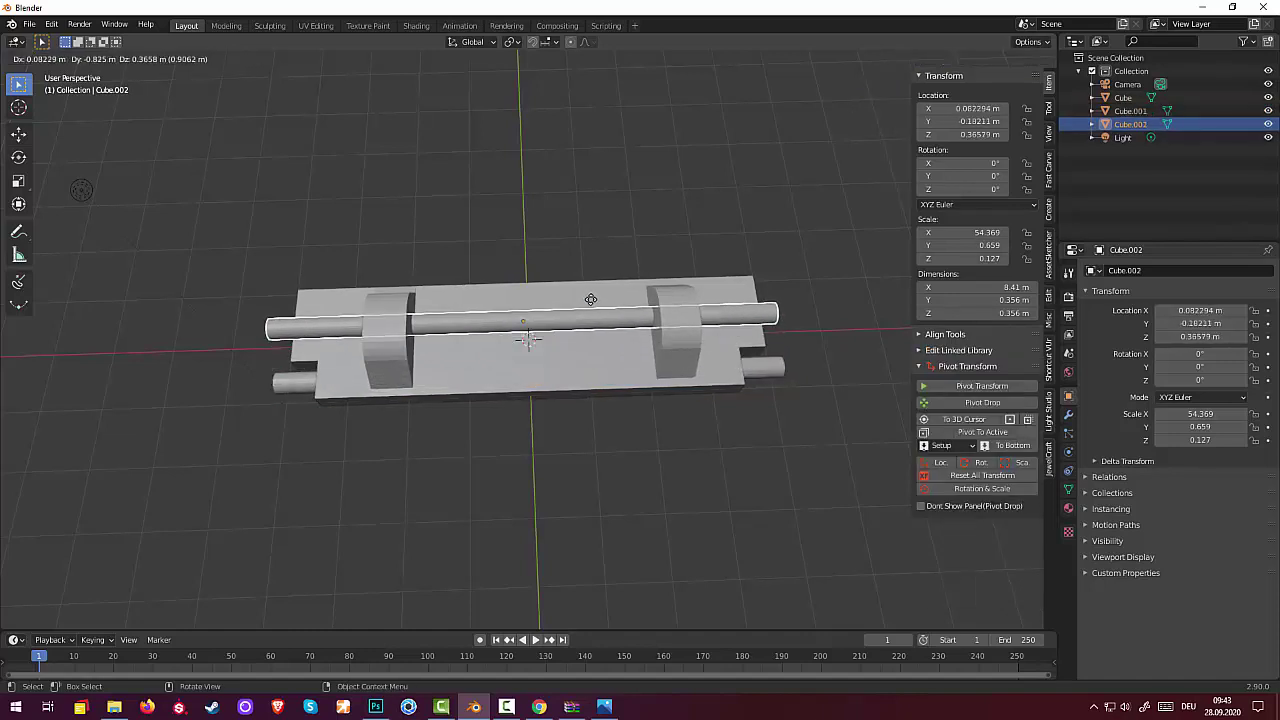
click(591, 299)
Shorten the copied rod along X, then scale it up to make it thicker.
key(s)
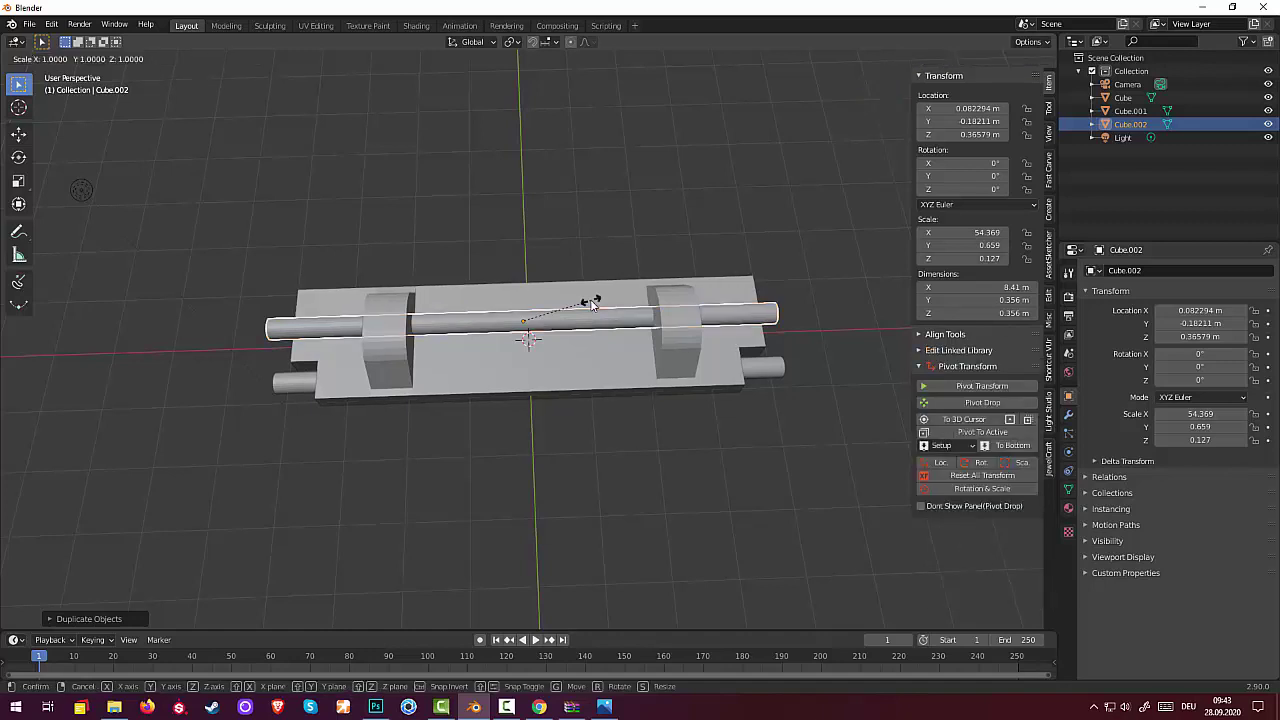
key(x)
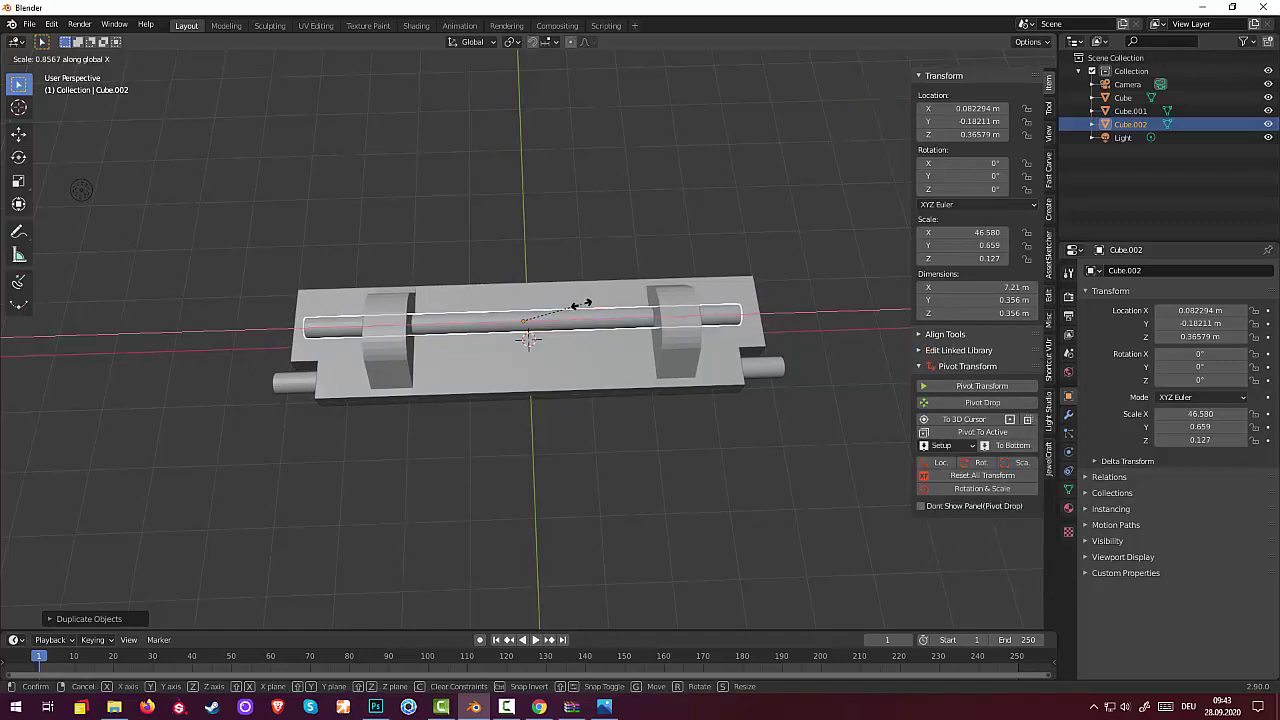
click(580, 304)
mouse_move(580, 304)
middle_down()
mouse_move(716, 242)
mouse_move(686, 335)
middle_up()
key(s)
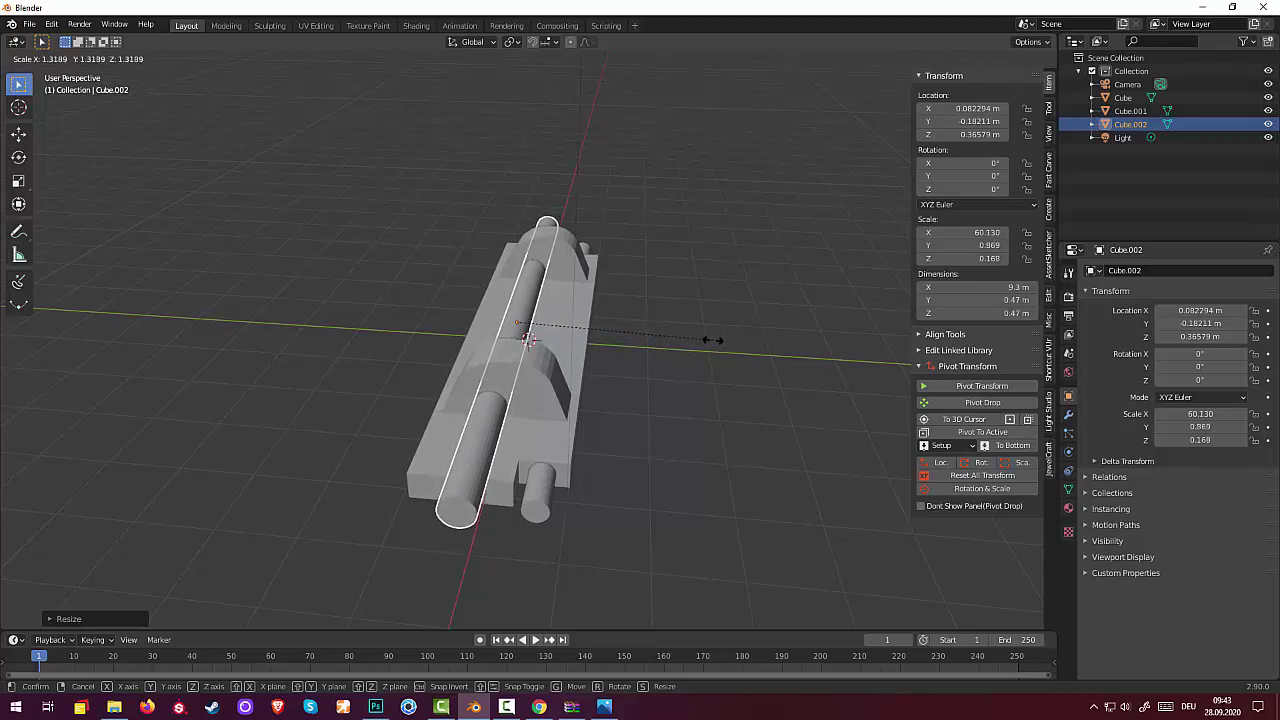
click(708, 334)
mouse_move(713, 320)
middle_down()
mouse_move(616, 387)
mouse_move(571, 390)
middle_up()
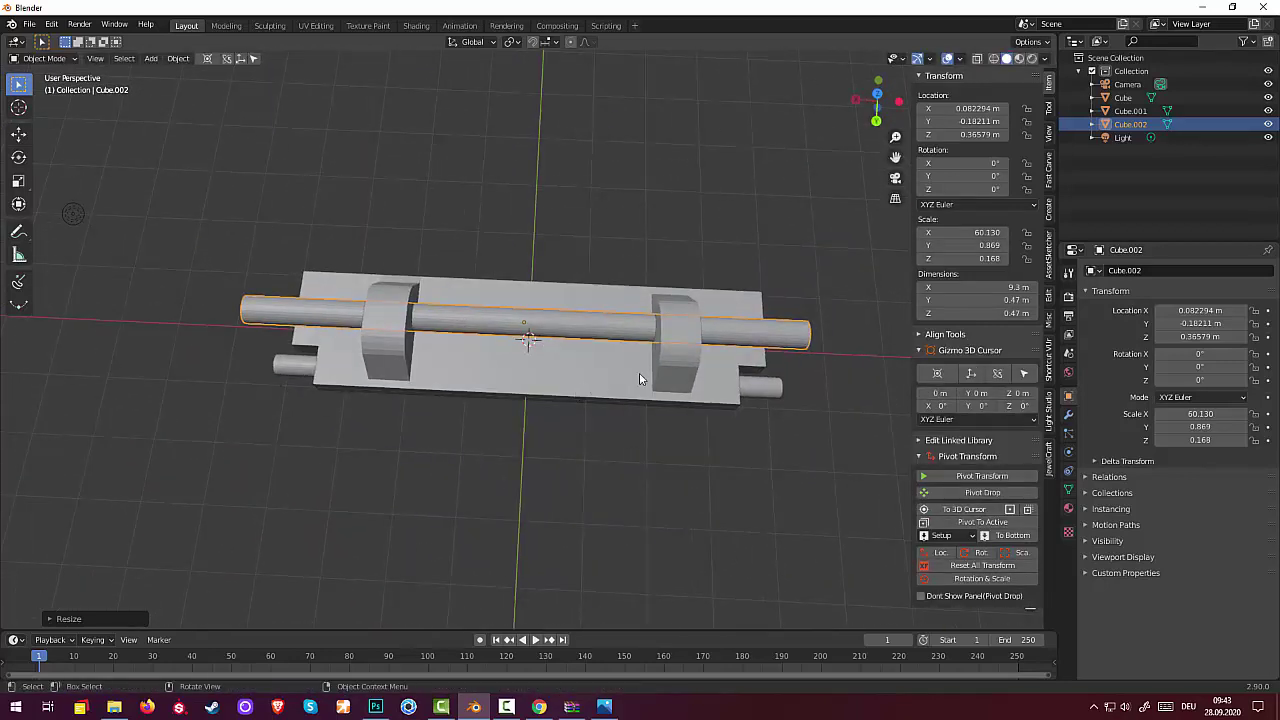
Shorten the rod along X again to about 7 m, then view the hull from the top.
key(s)
key(x)
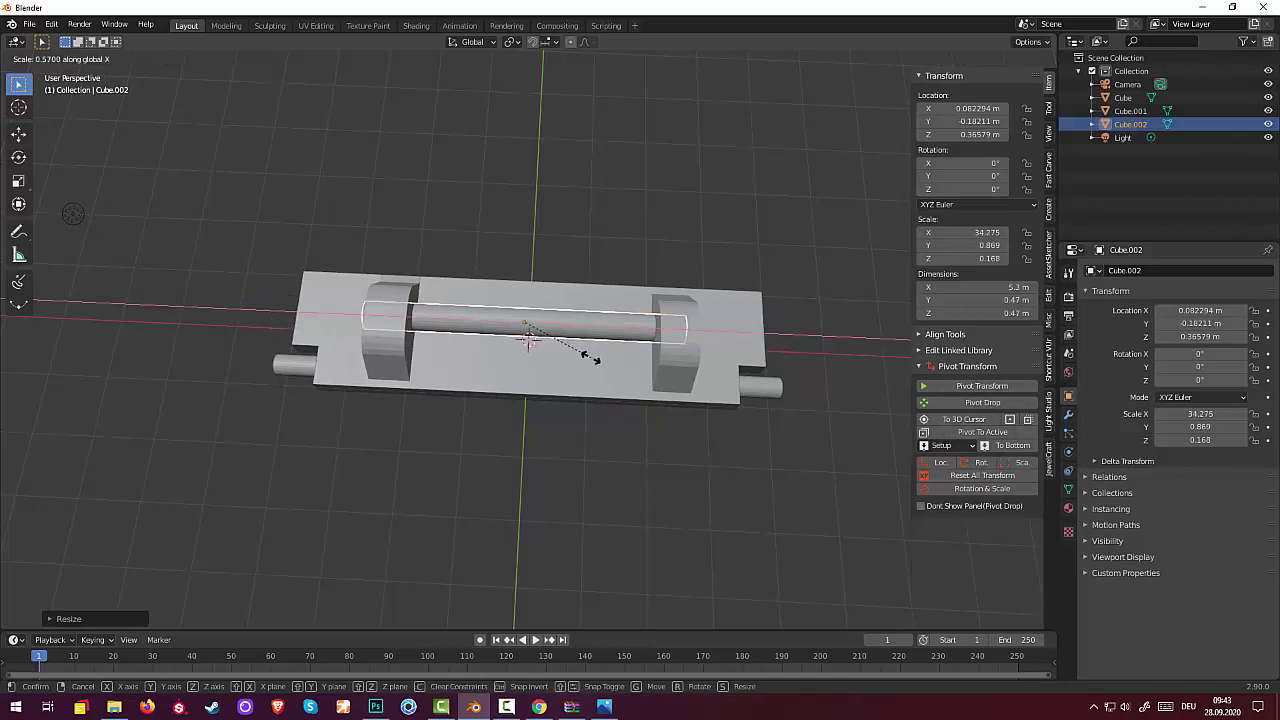
click(617, 359)
middle_drag(623, 316, 628, 211)
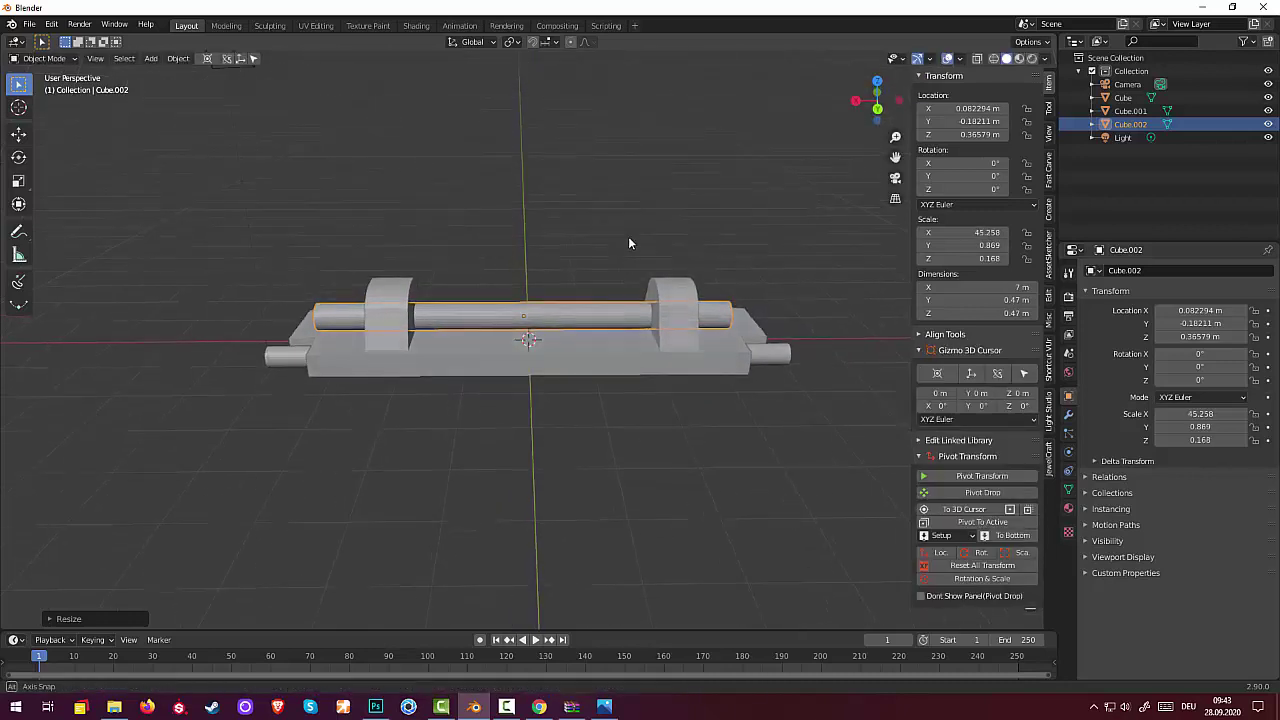
key(KP_7)
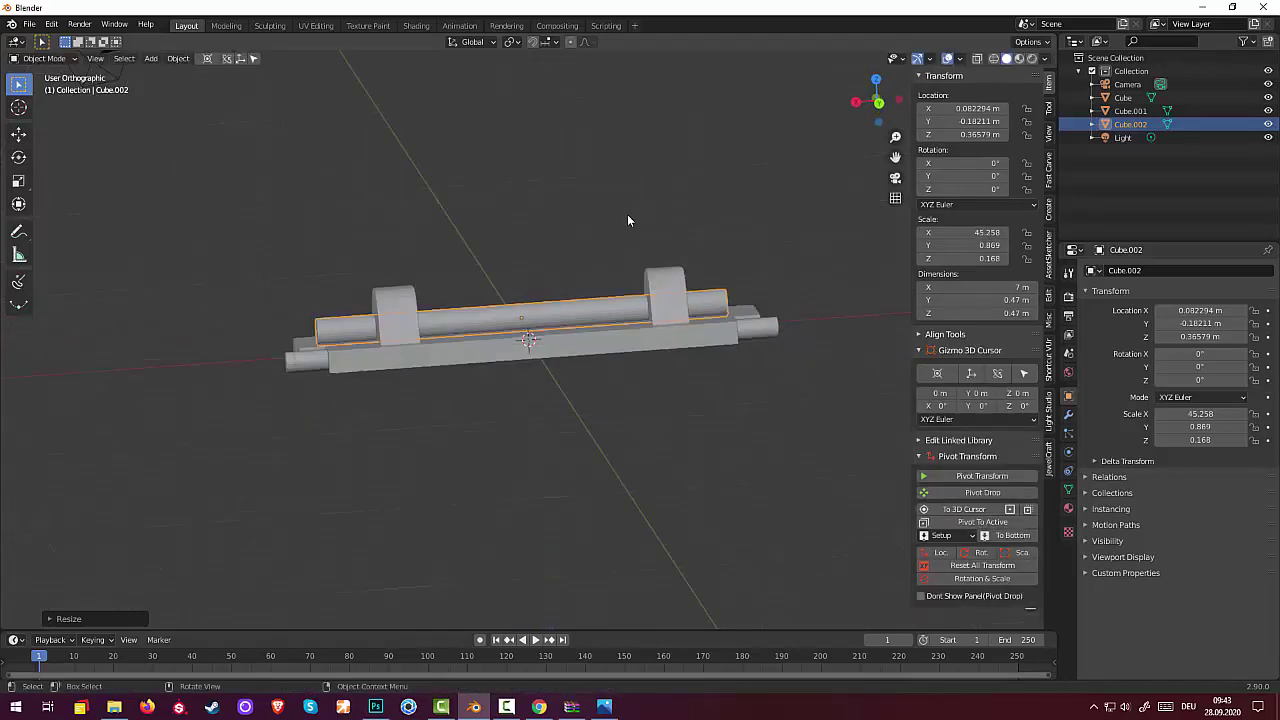
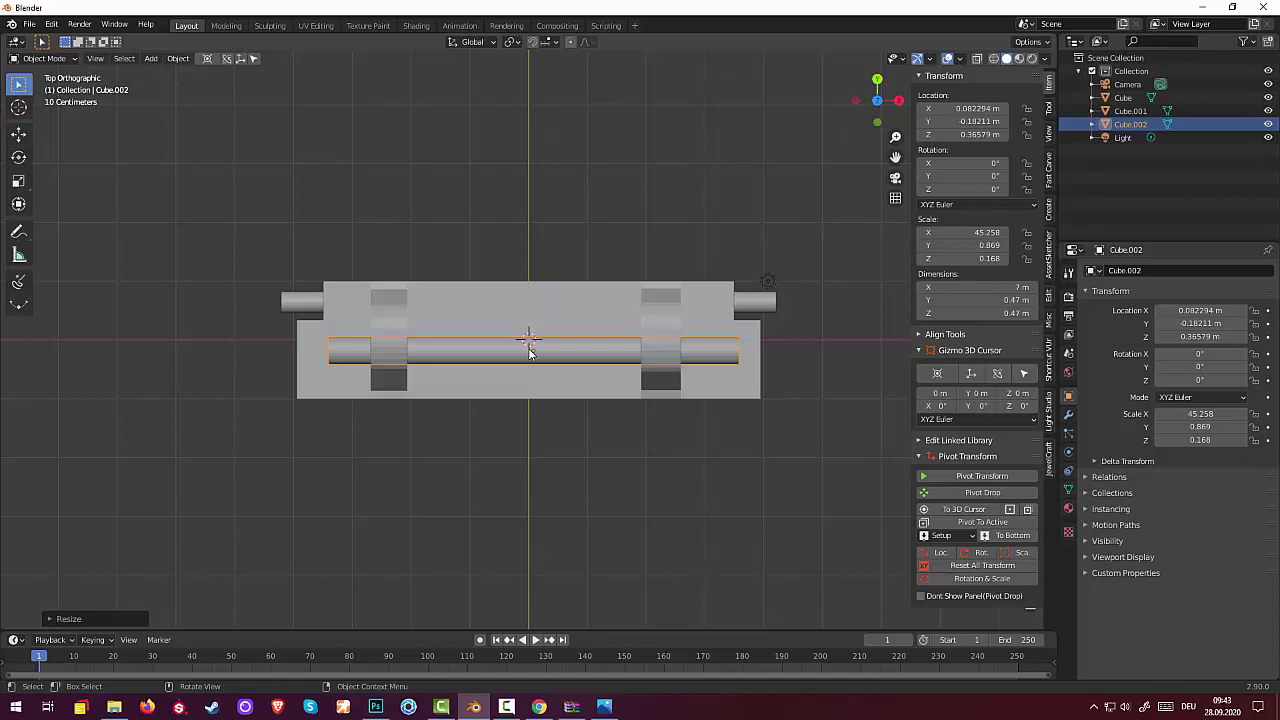
Move the axle rod and lower it vertically onto the base plate.
middle_drag(531, 345, 515, 315)
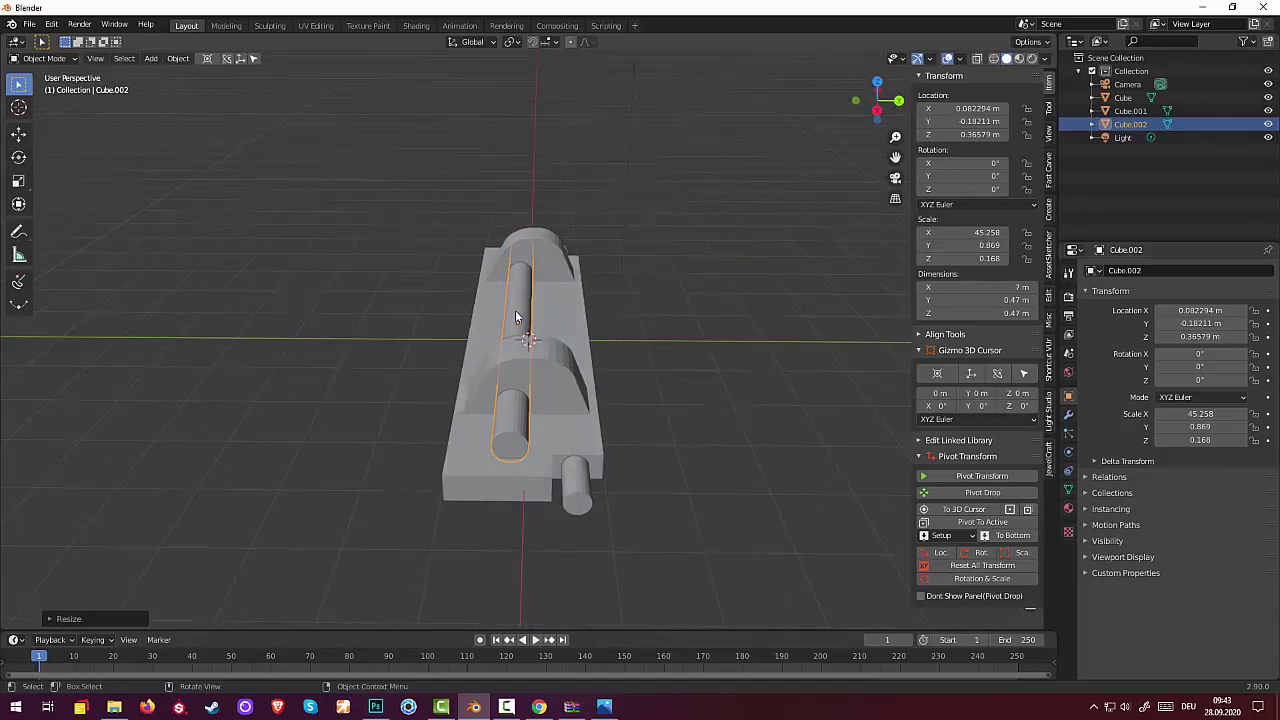
key(g)
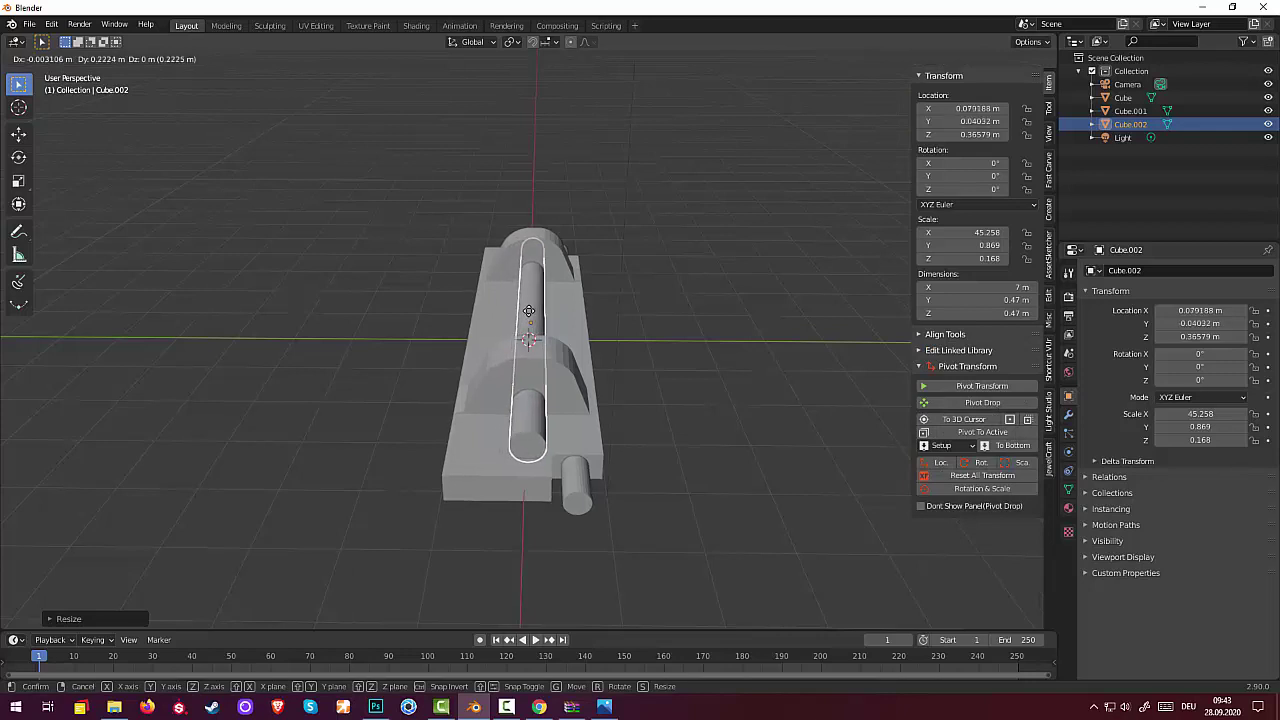
click(528, 311)
mouse_move(574, 287)
middle_down()
mouse_move(740, 278)
mouse_move(593, 334)
middle_up()
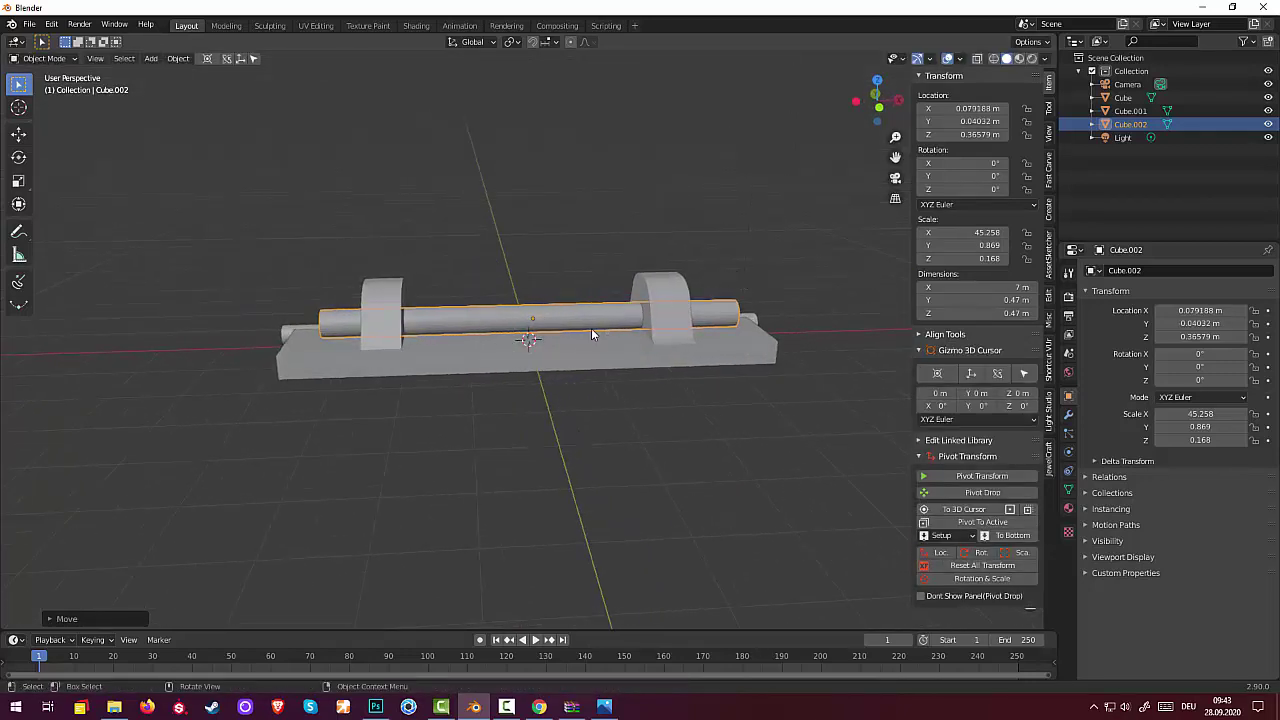
key(g)
key(z)
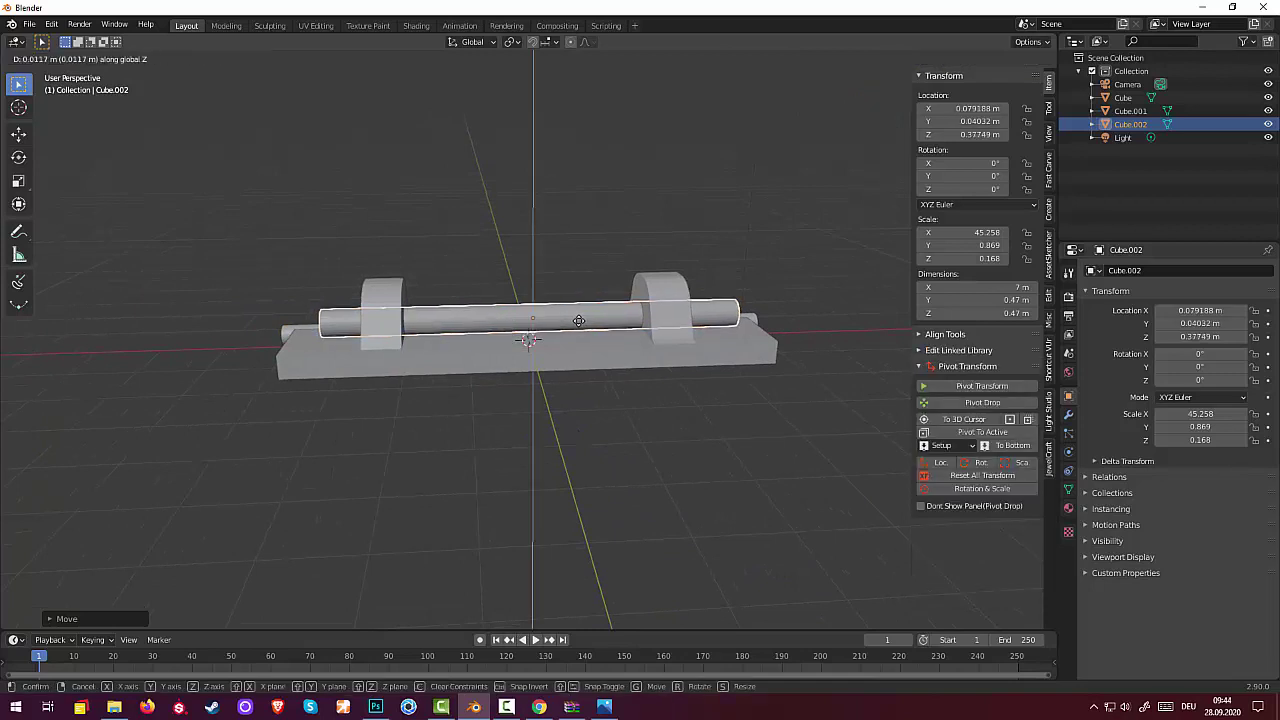
click(578, 327)
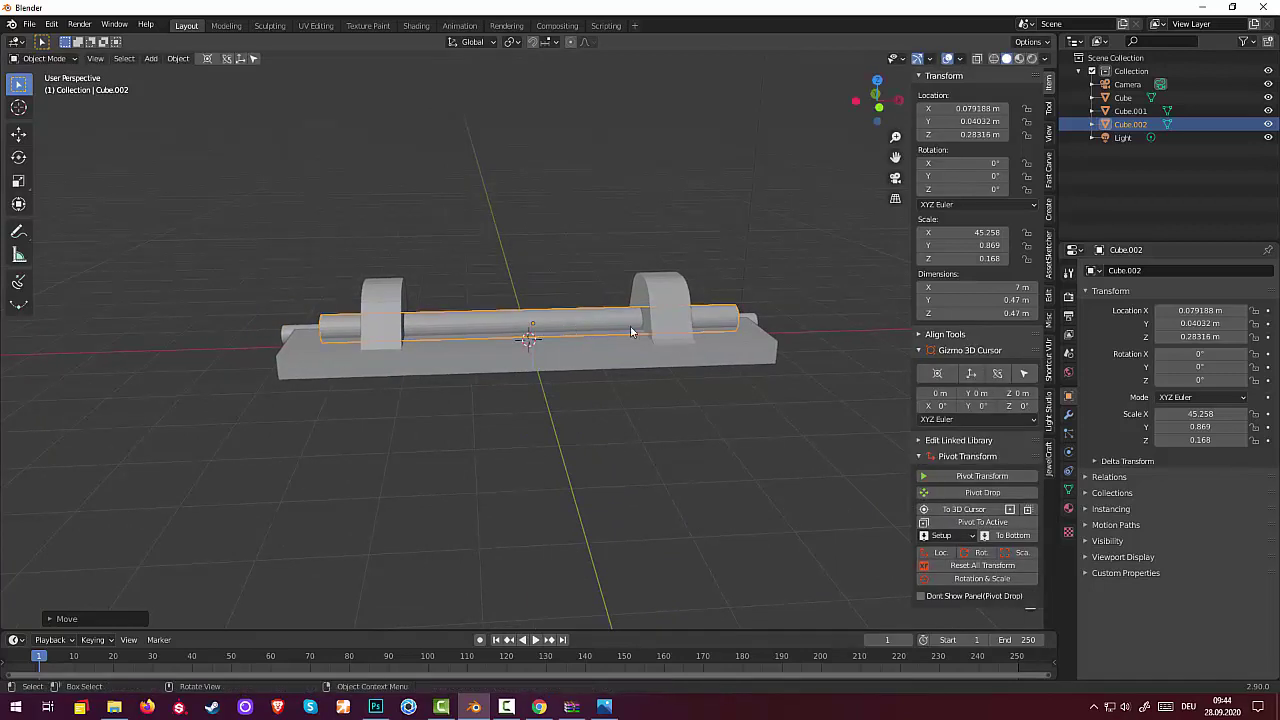
Shorten the rod along X from 7 m to about 5.89 m and centre it between the brackets.
key(s)
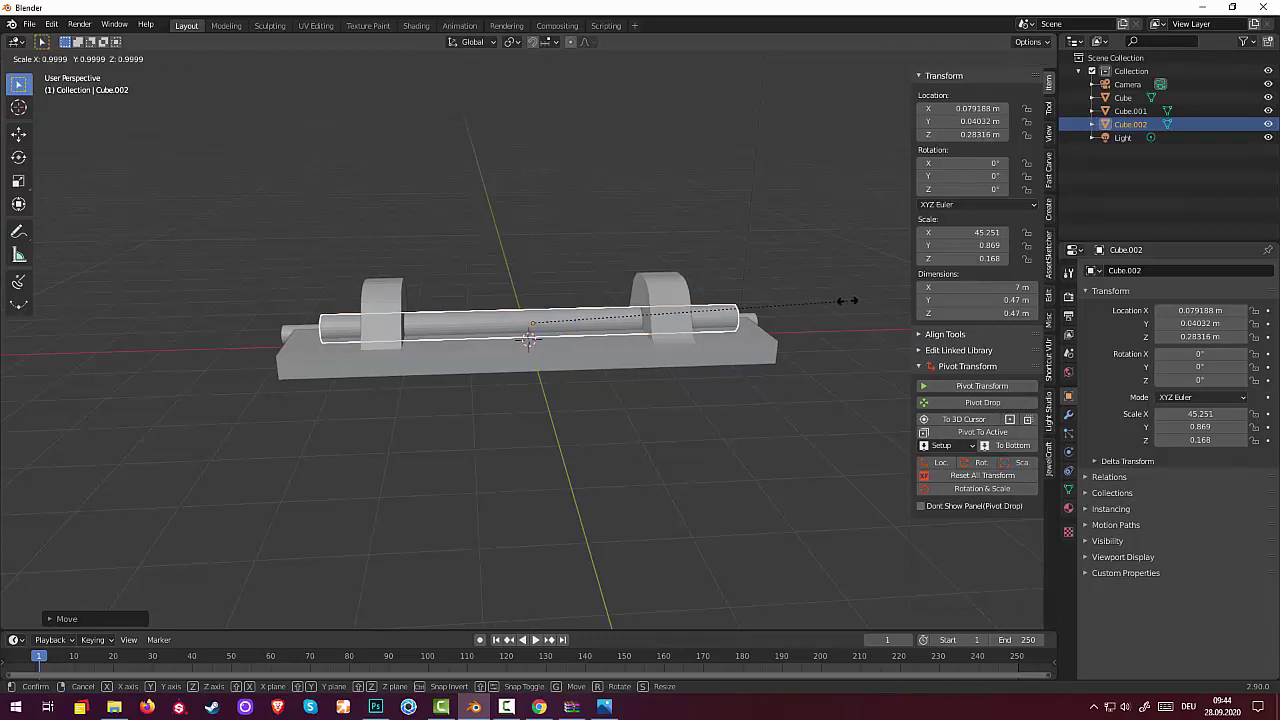
key(x)
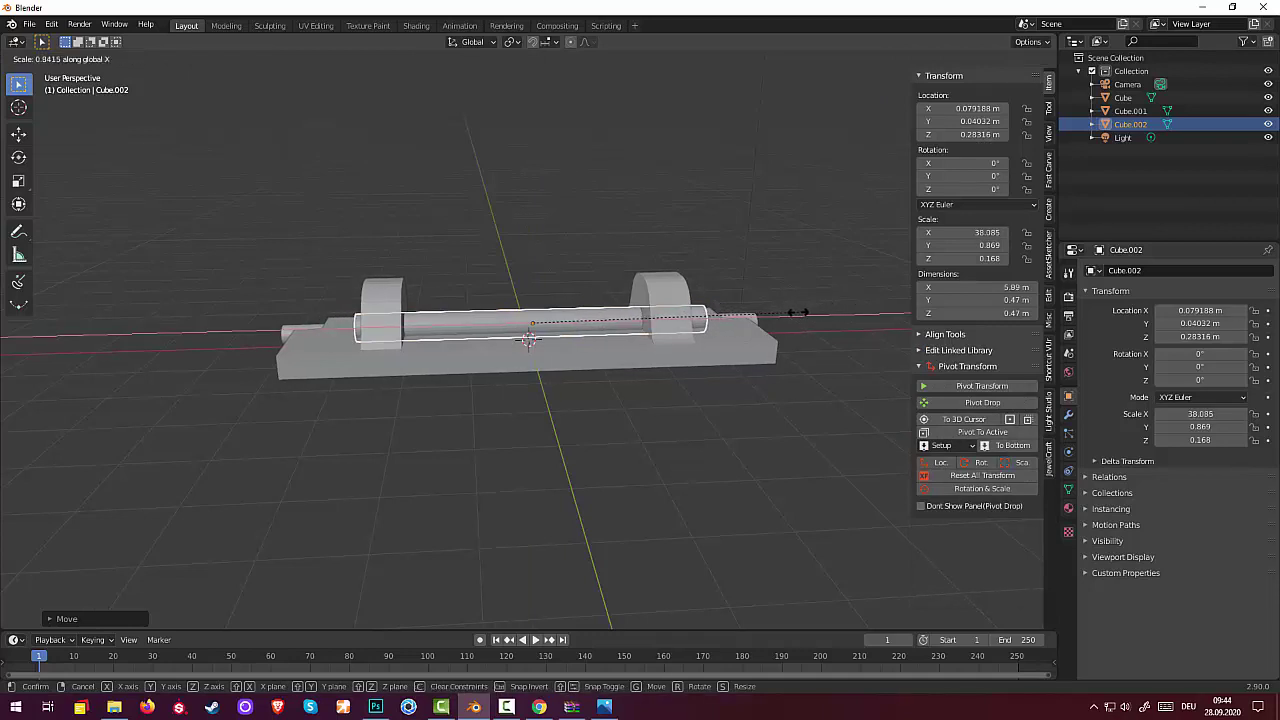
click(800, 302)
middle_drag(745, 364, 731, 441)
key(KP_7)
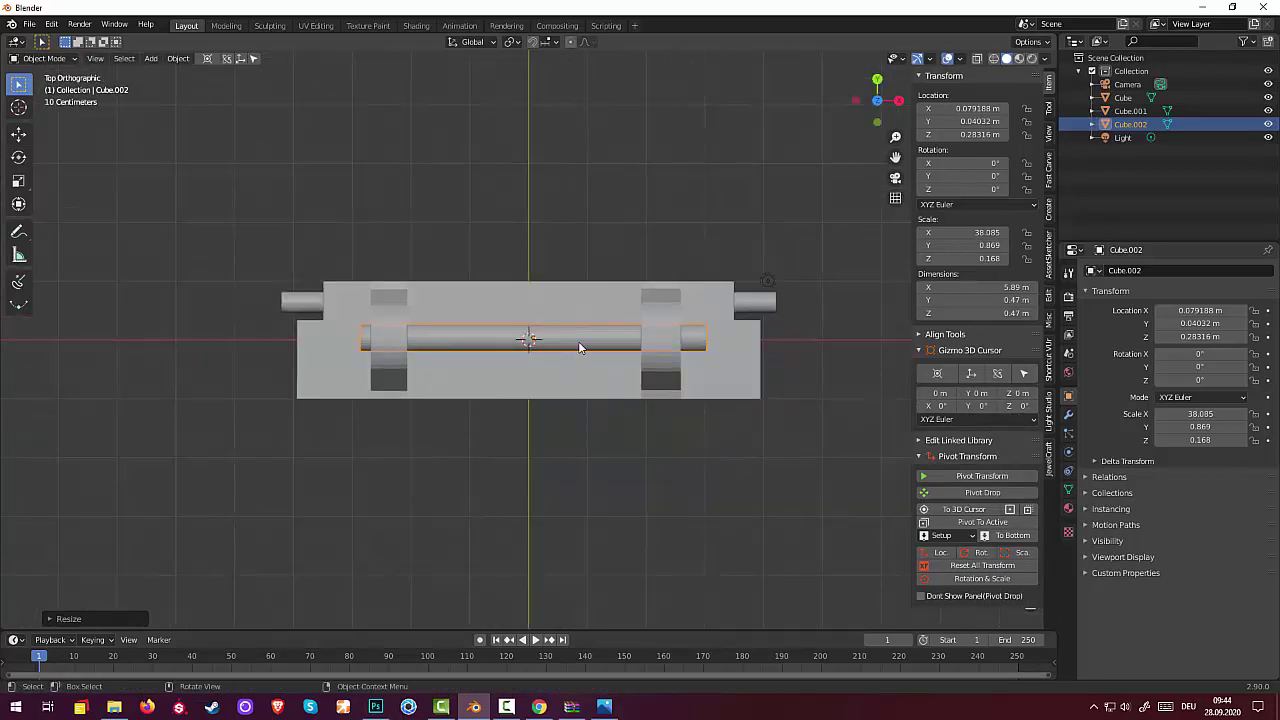
key(g)
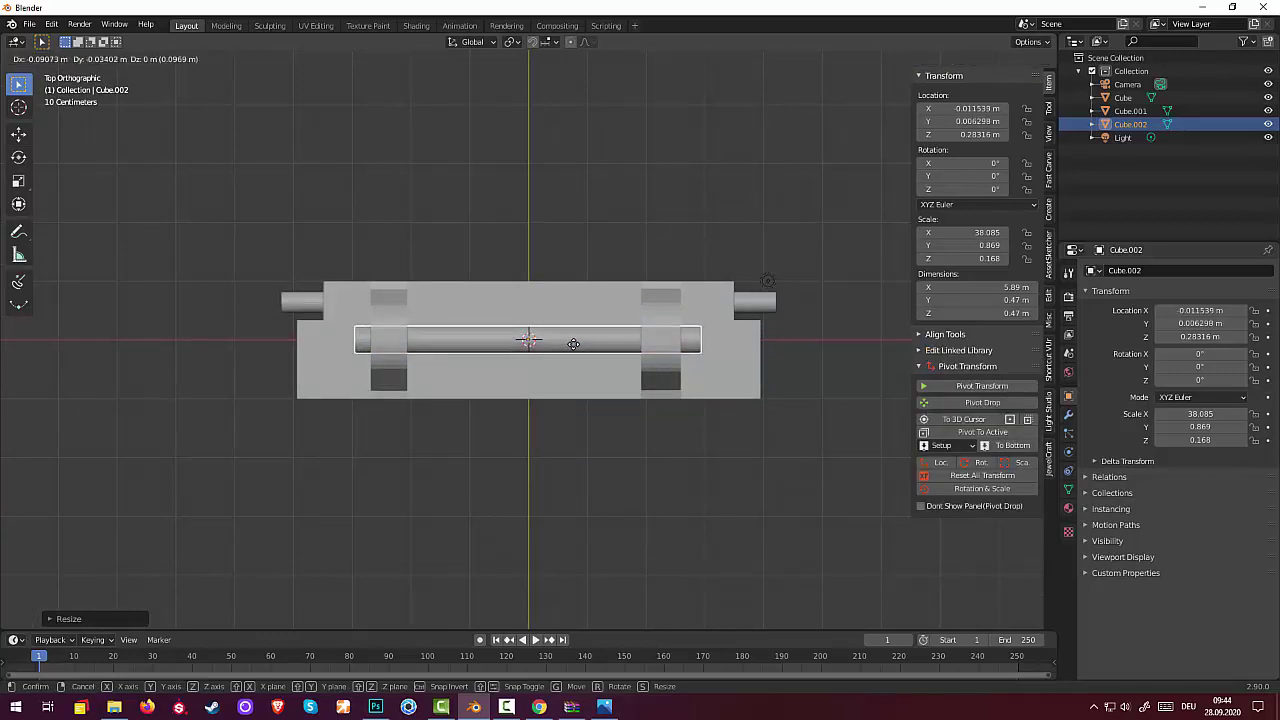
click(570, 344)
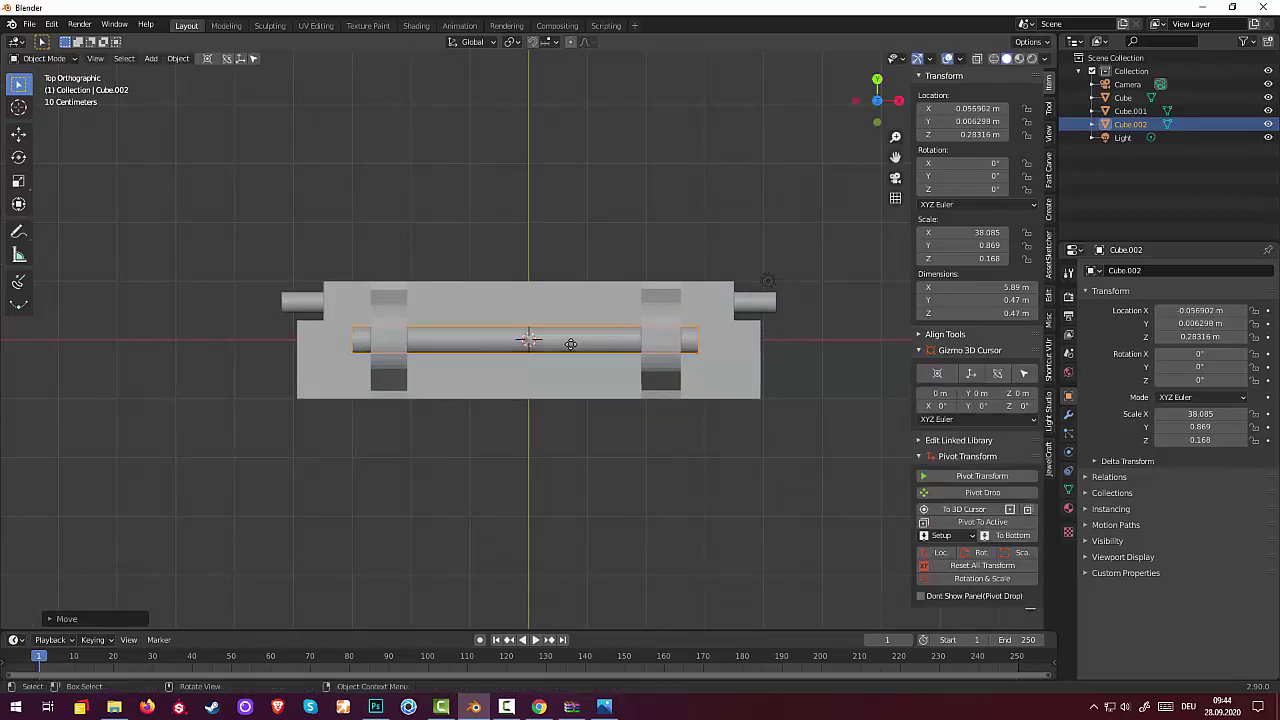
click(542, 484)
mouse_move(558, 479)
middle_down()
mouse_move(489, 316)
mouse_move(353, 413)
mouse_move(320, 482)
mouse_move(612, 364)
mouse_move(600, 449)
mouse_move(567, 481)
mouse_move(580, 423)
mouse_move(569, 249)
mouse_move(580, 173)
mouse_move(560, 268)
mouse_move(574, 484)
mouse_move(574, 354)
mouse_move(650, 322)
mouse_move(671, 340)
mouse_move(560, 460)
mouse_move(506, 432)
middle_up()
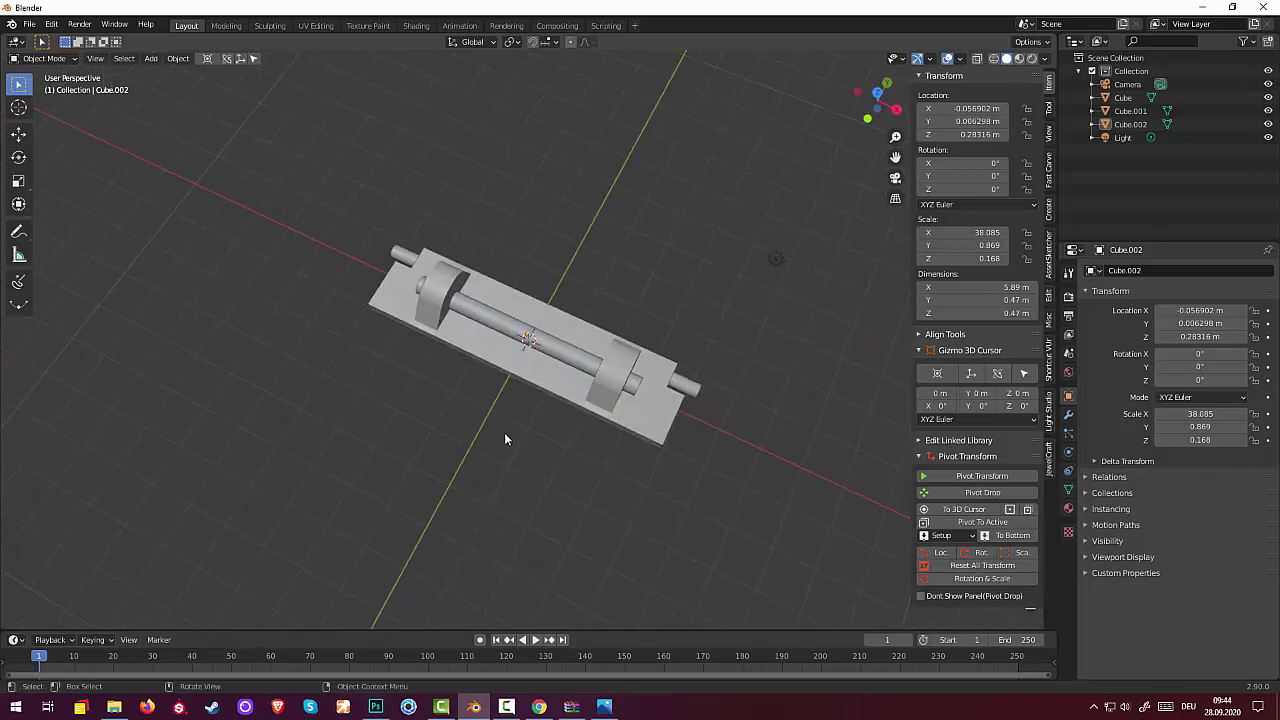
Join the base plate, rod and end pin into a single object.
click(459, 341)
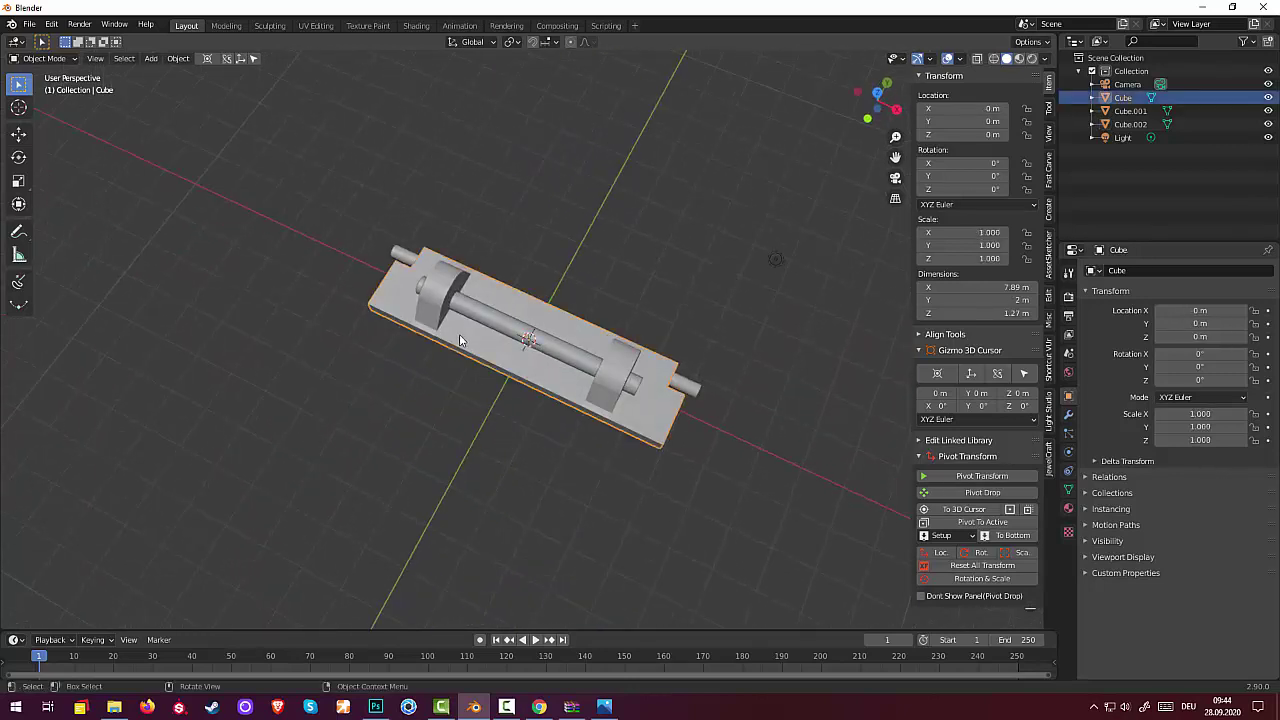
shift+click(592, 373)
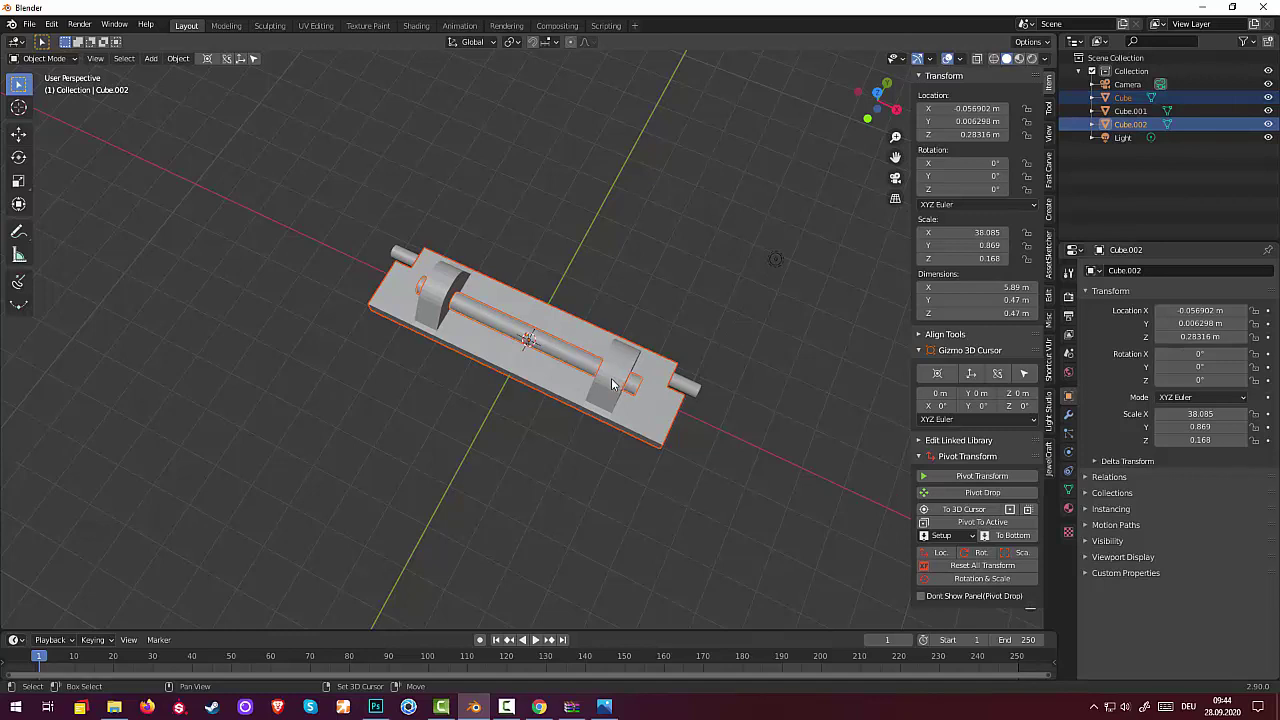
shift+click(679, 384)
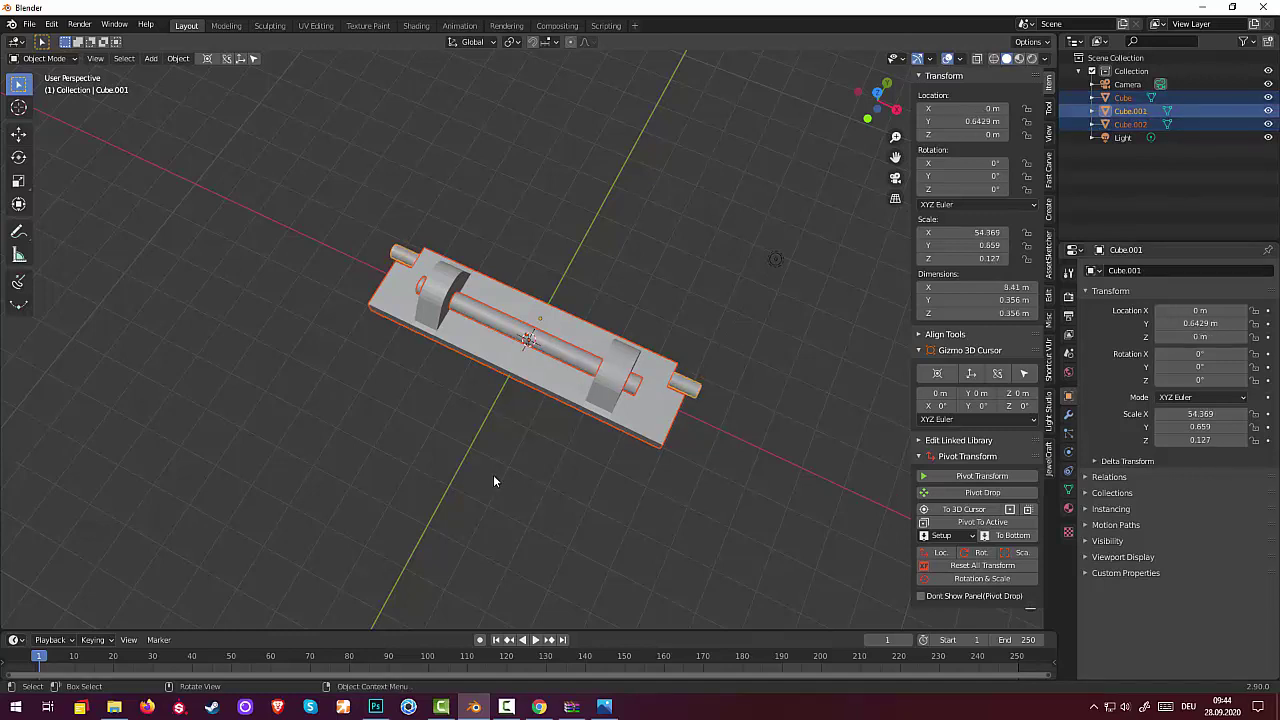
key(ctrl+j)
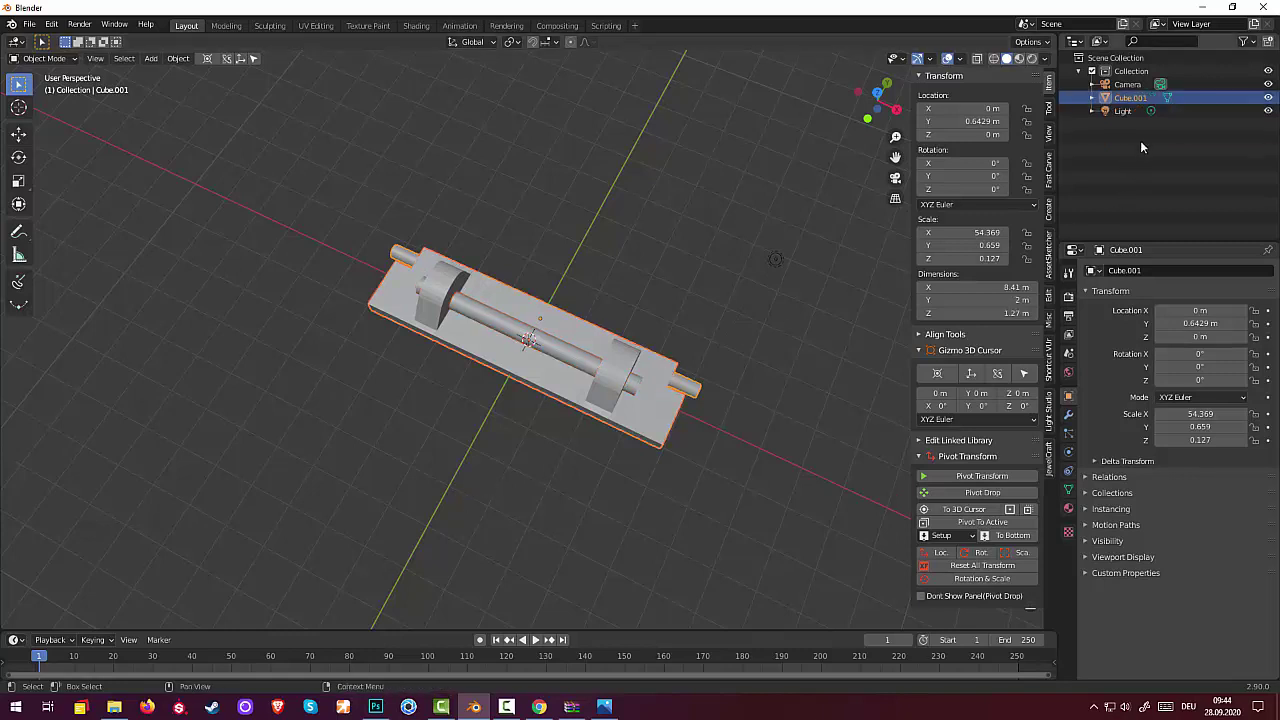
Delete the Light and Camera, and rename the merged object to 'track'.
click(1124, 112)
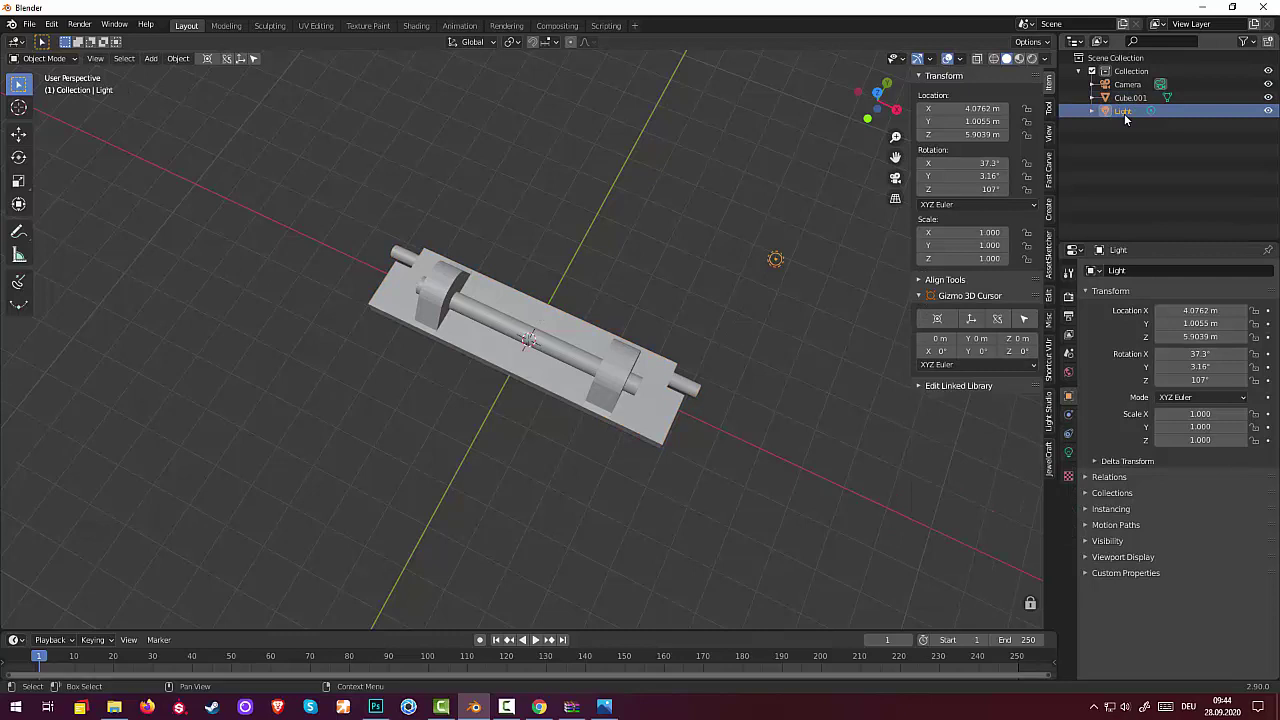
key(Delete)
click(1118, 85)
key(Delete)
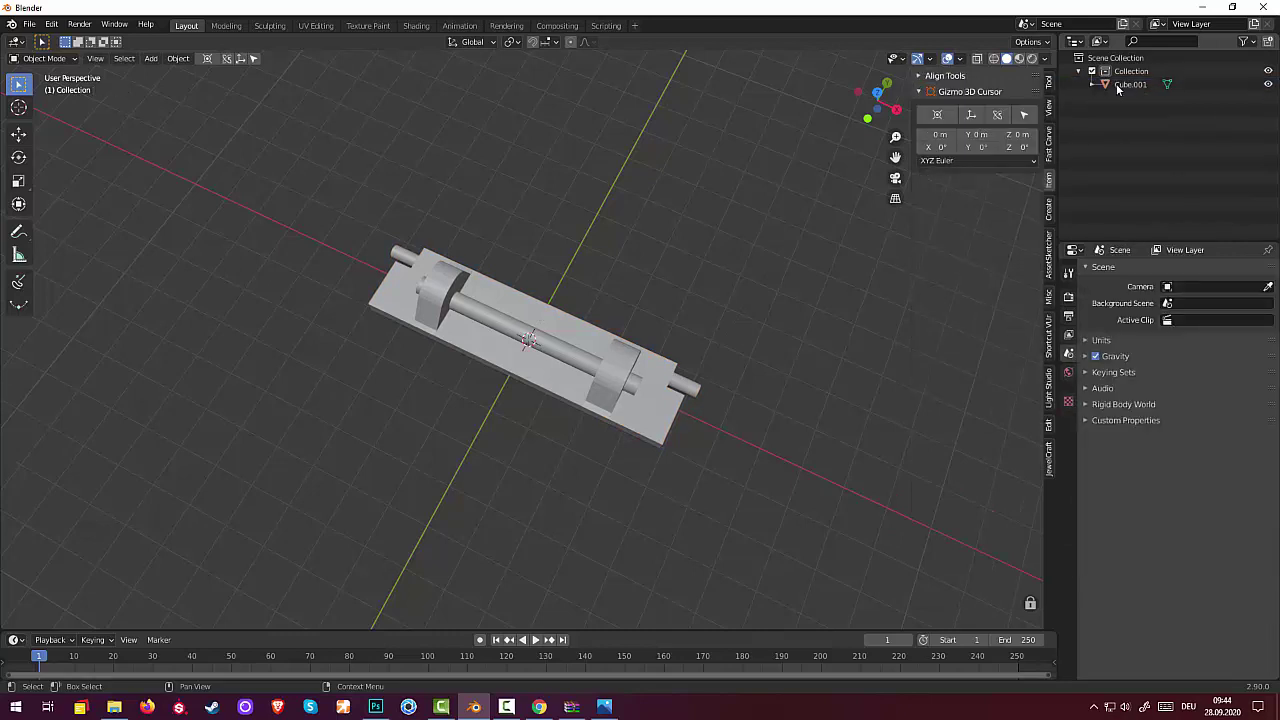
click(1122, 85)
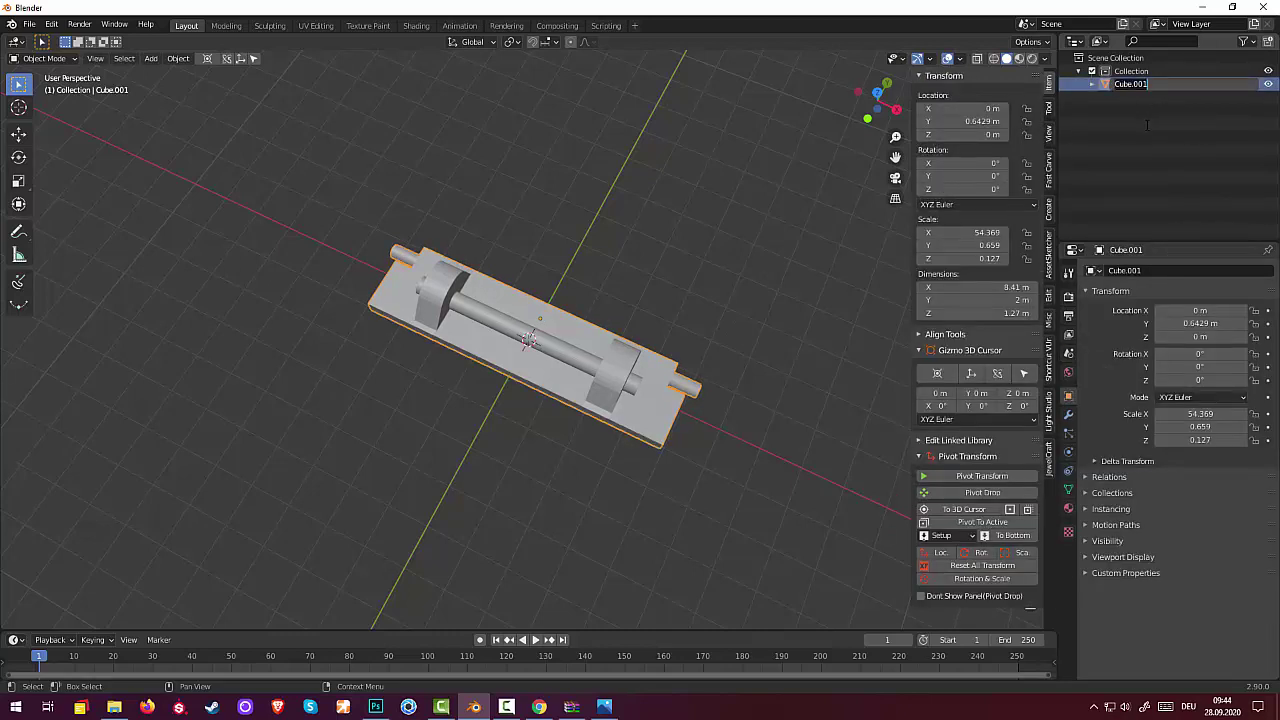
text(track)
key(Return)
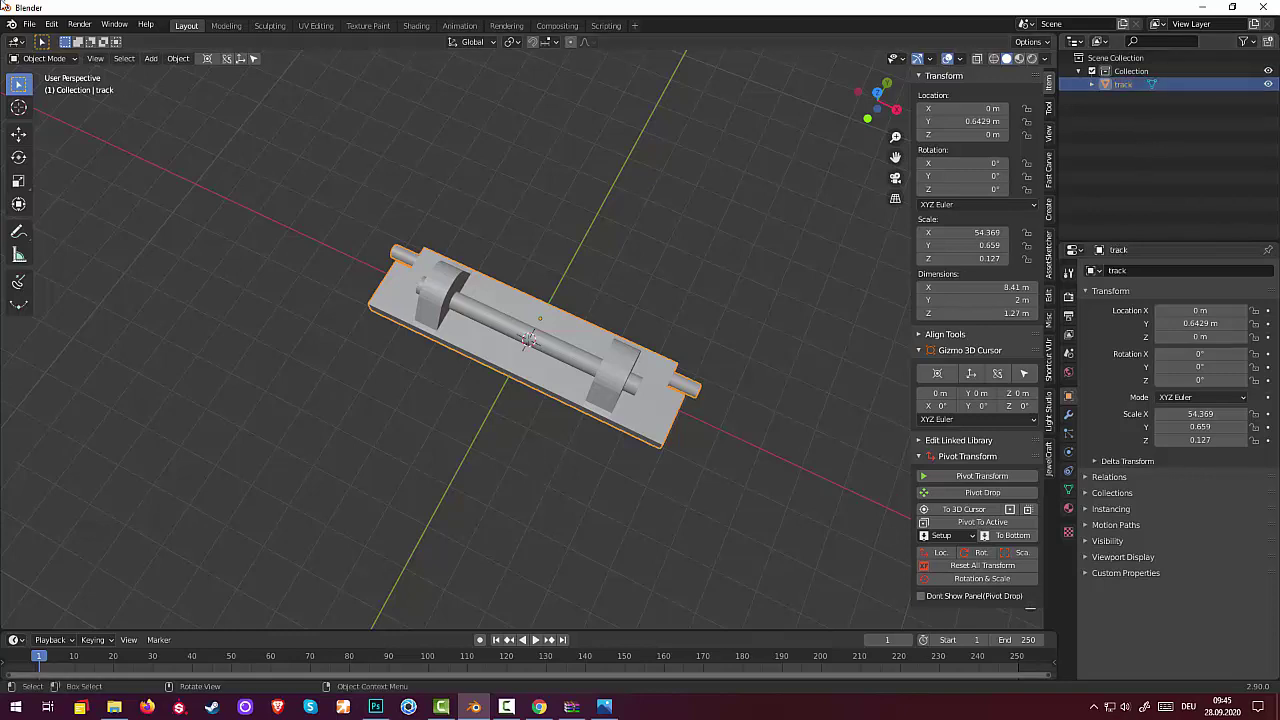
click(45, 58)
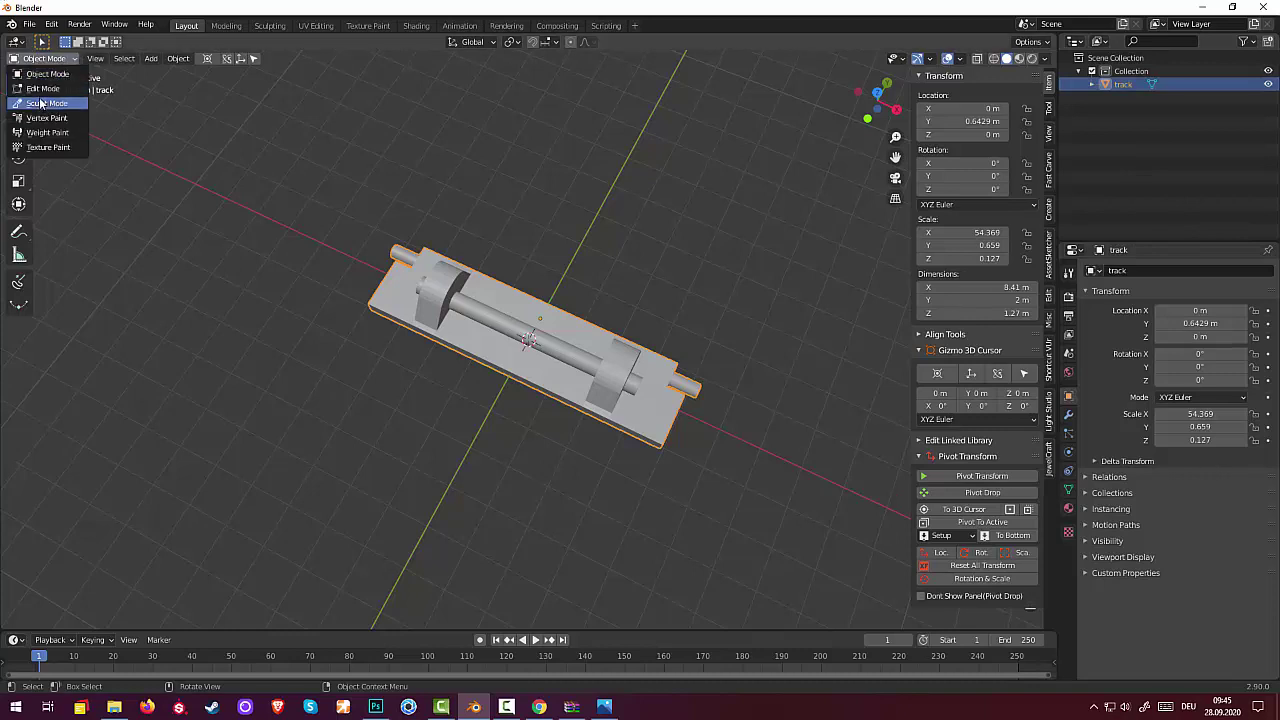
Save the track link as tiger-trak.blend in the 04blend folder.
click(29, 24)
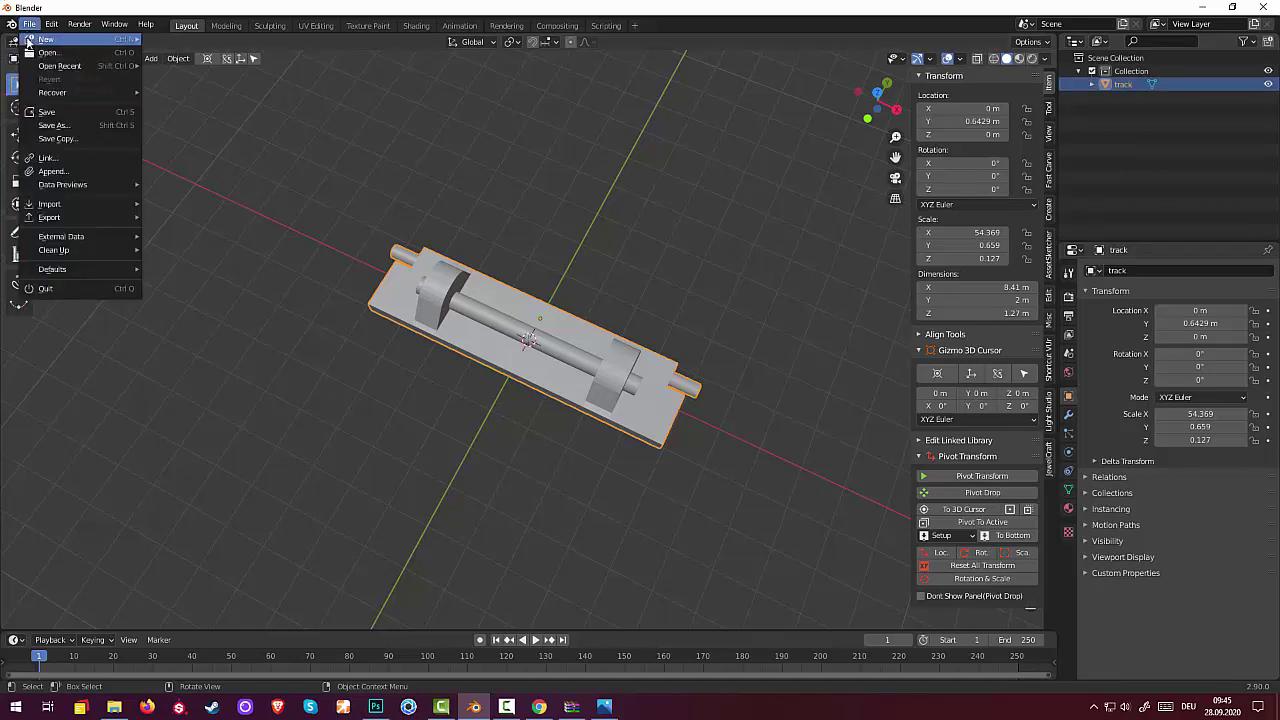
click(55, 127)
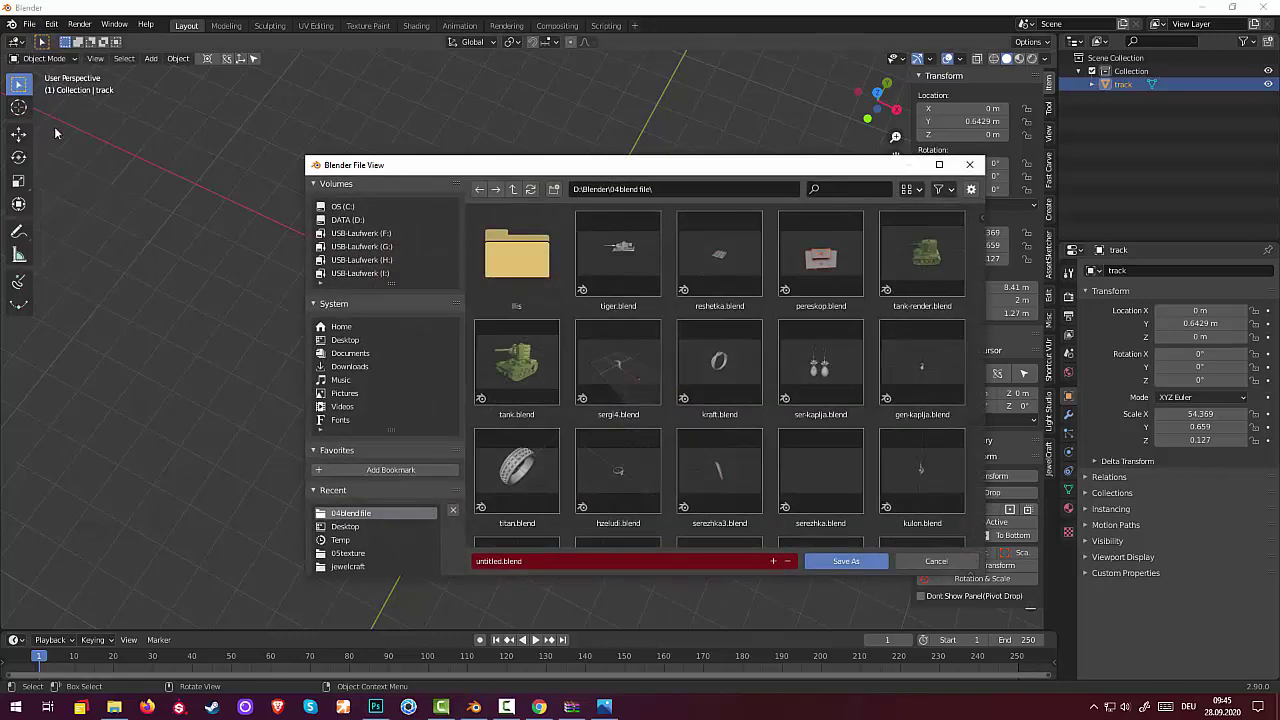
click(497, 561)
text(ra)
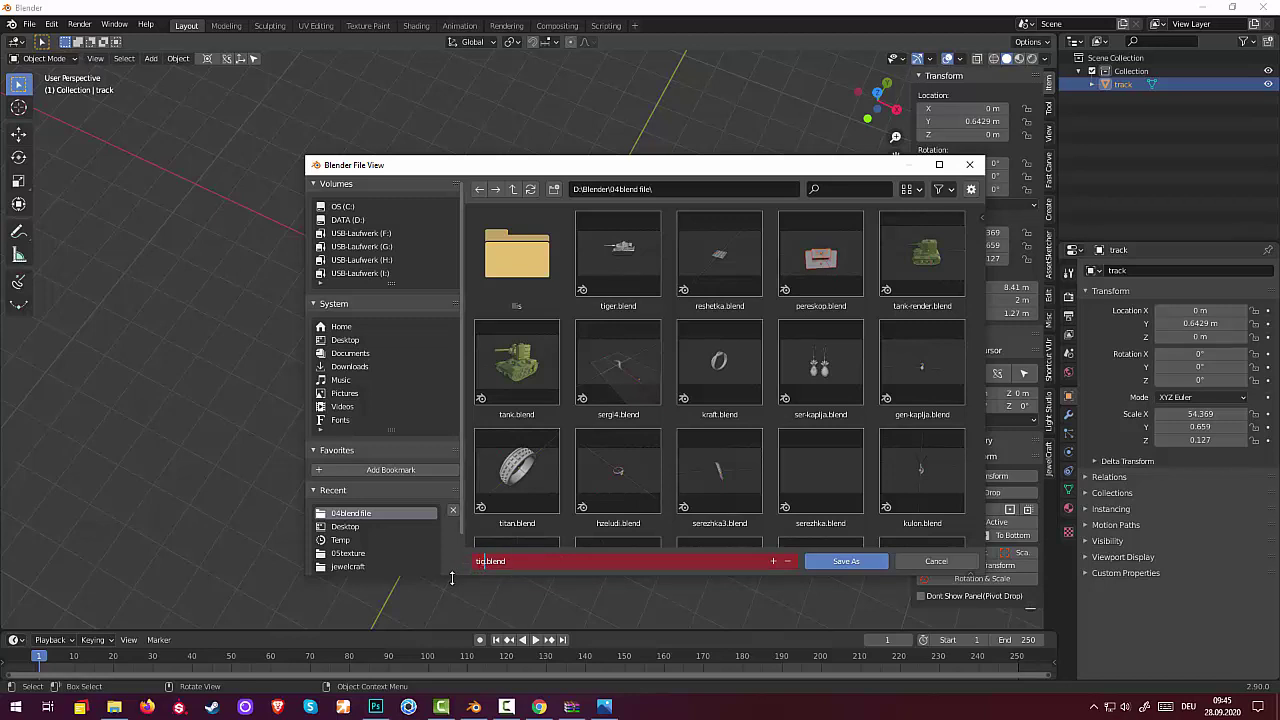
text(er-trak)
click(845, 561)
click(845, 561)
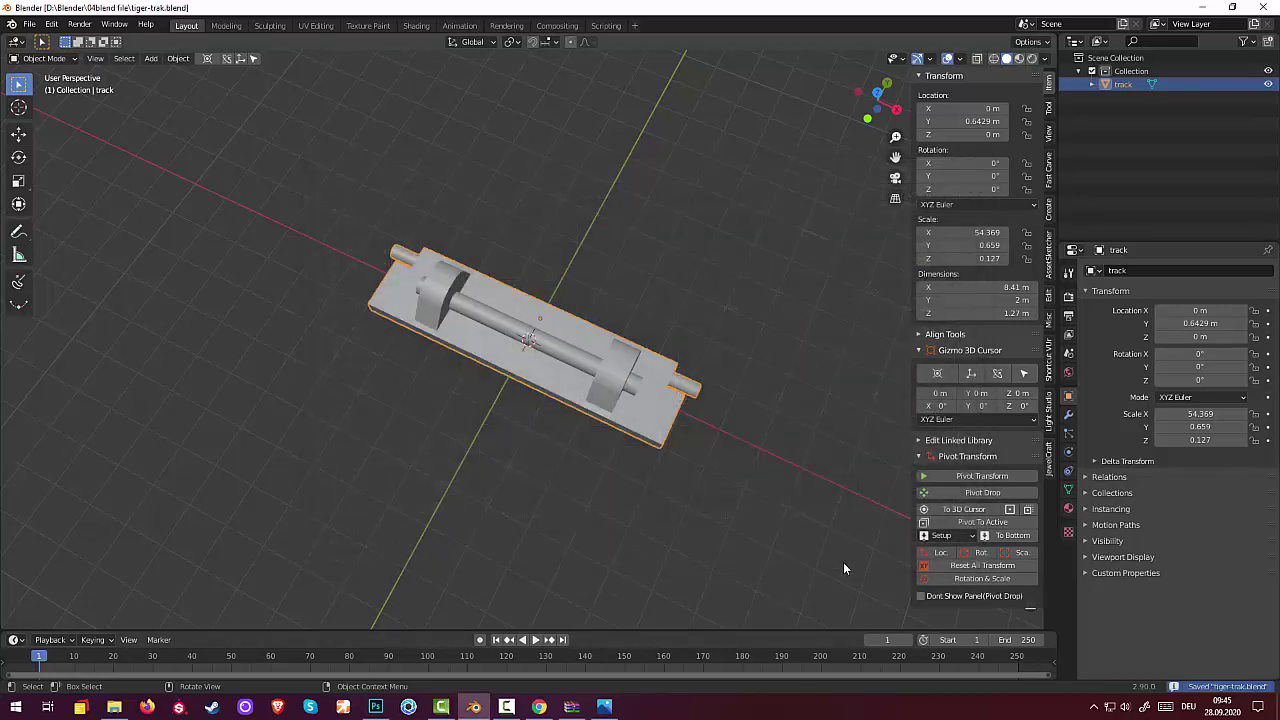
click(507, 708)
Append the 'track' object from tiger-trak.blend > Object into the tank scene.
click(507, 708)
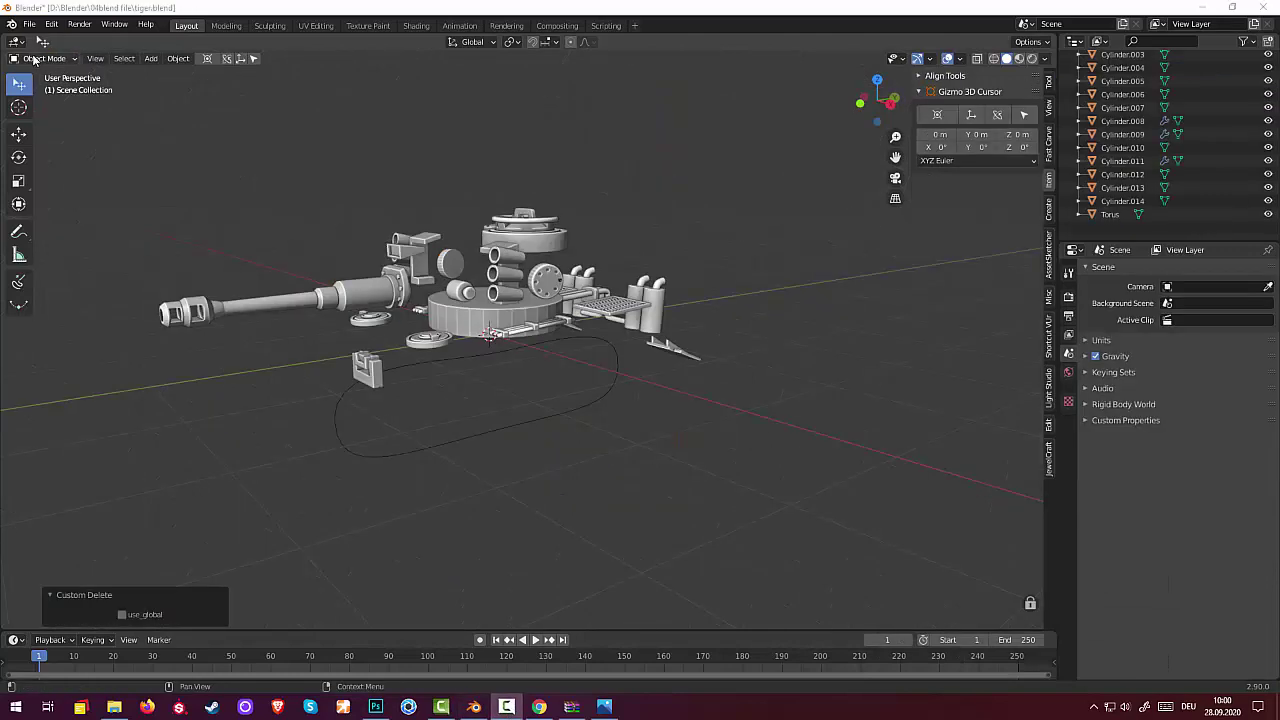
click(34, 59)
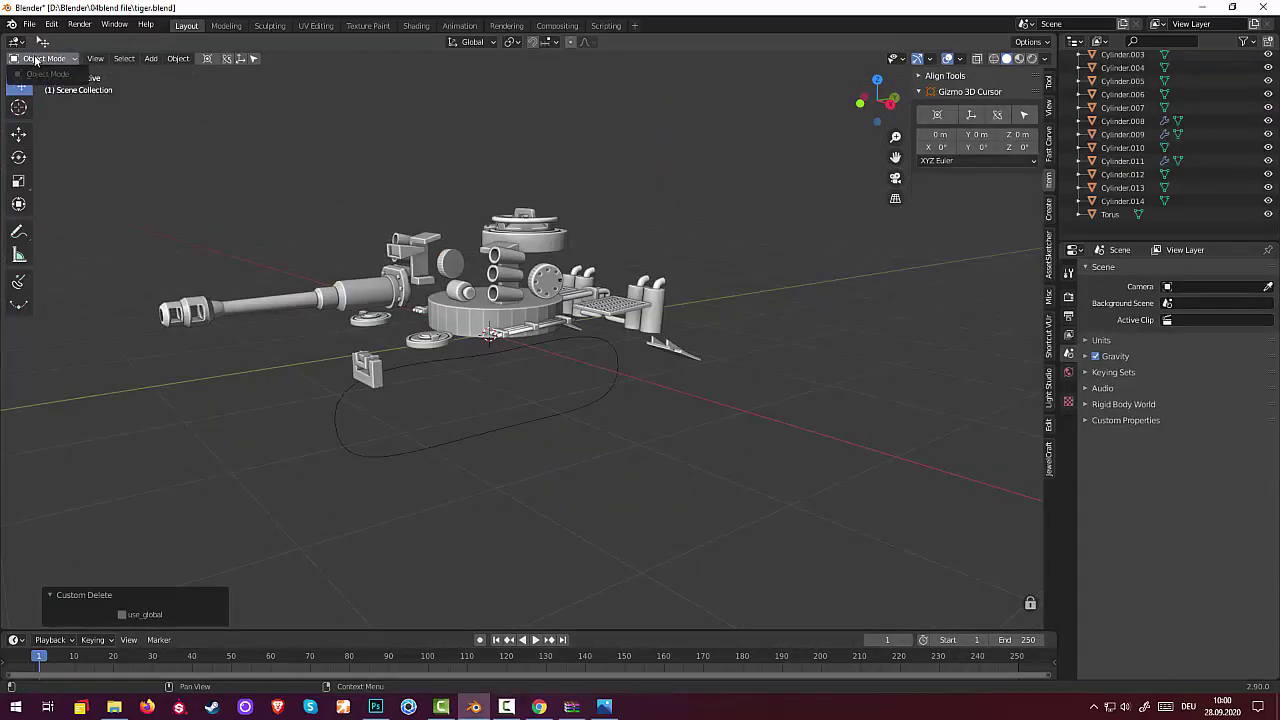
click(29, 24)
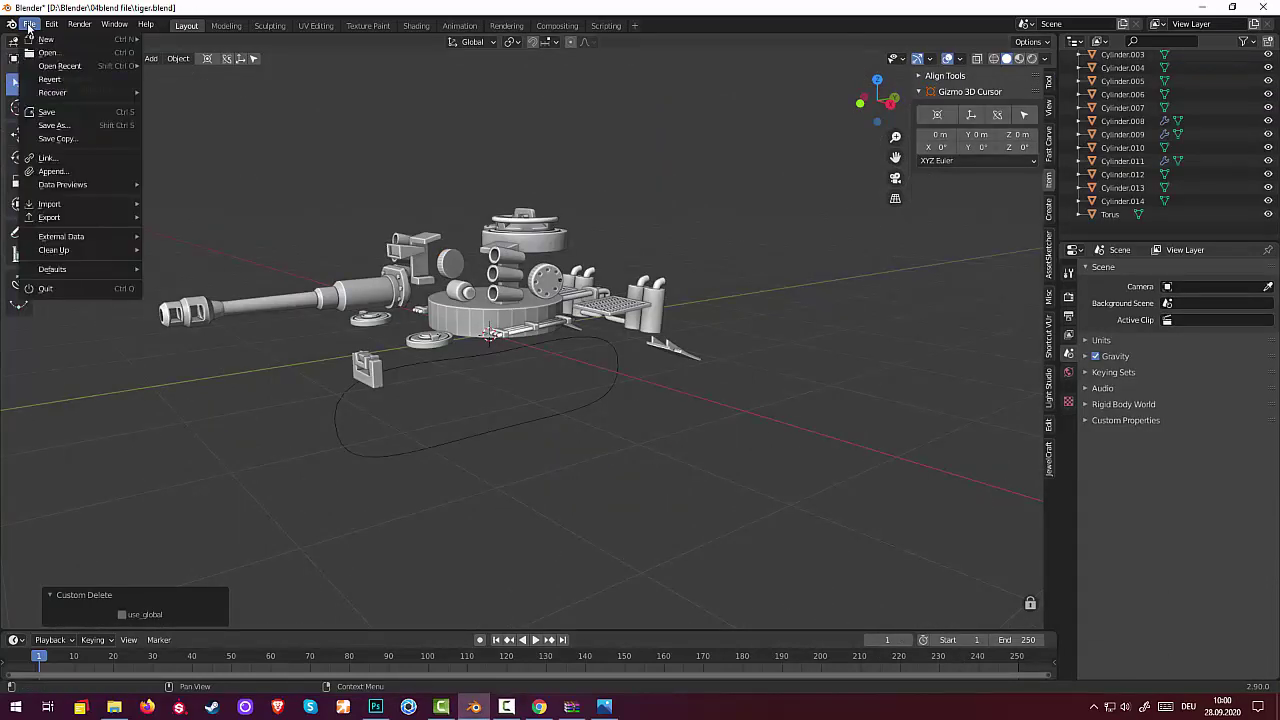
click(52, 171)
click(525, 270)
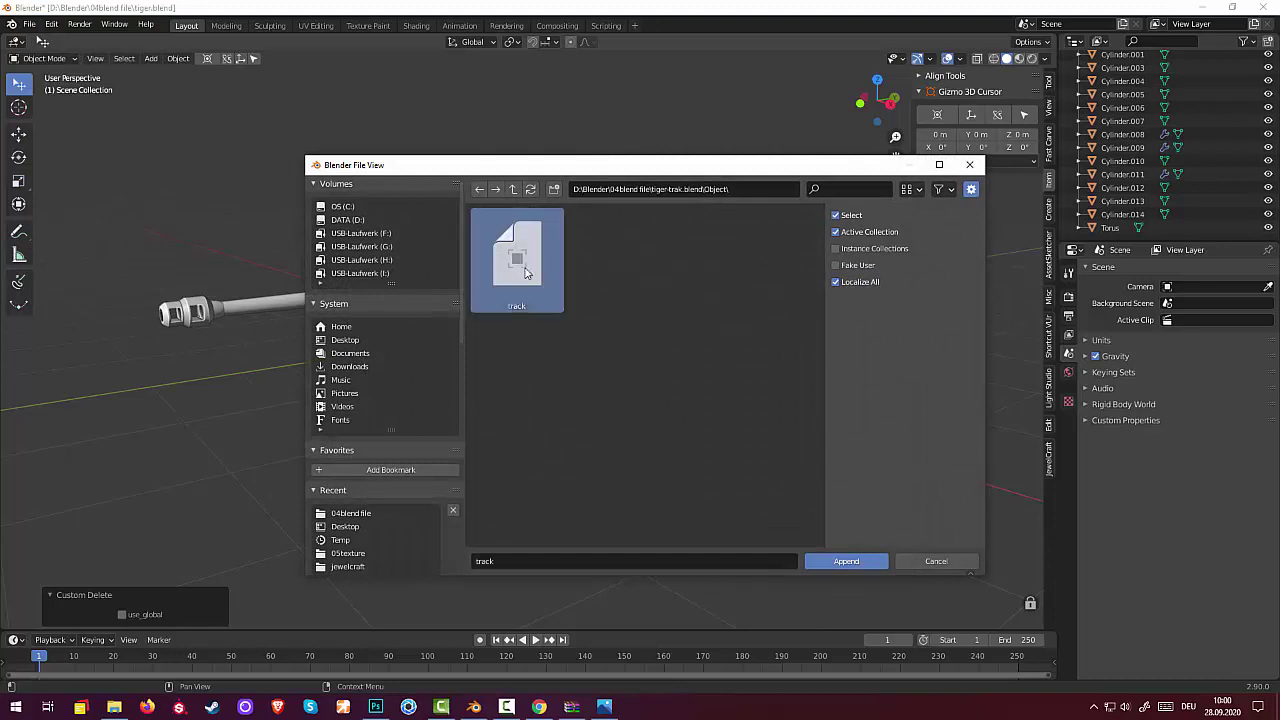
click(846, 561)
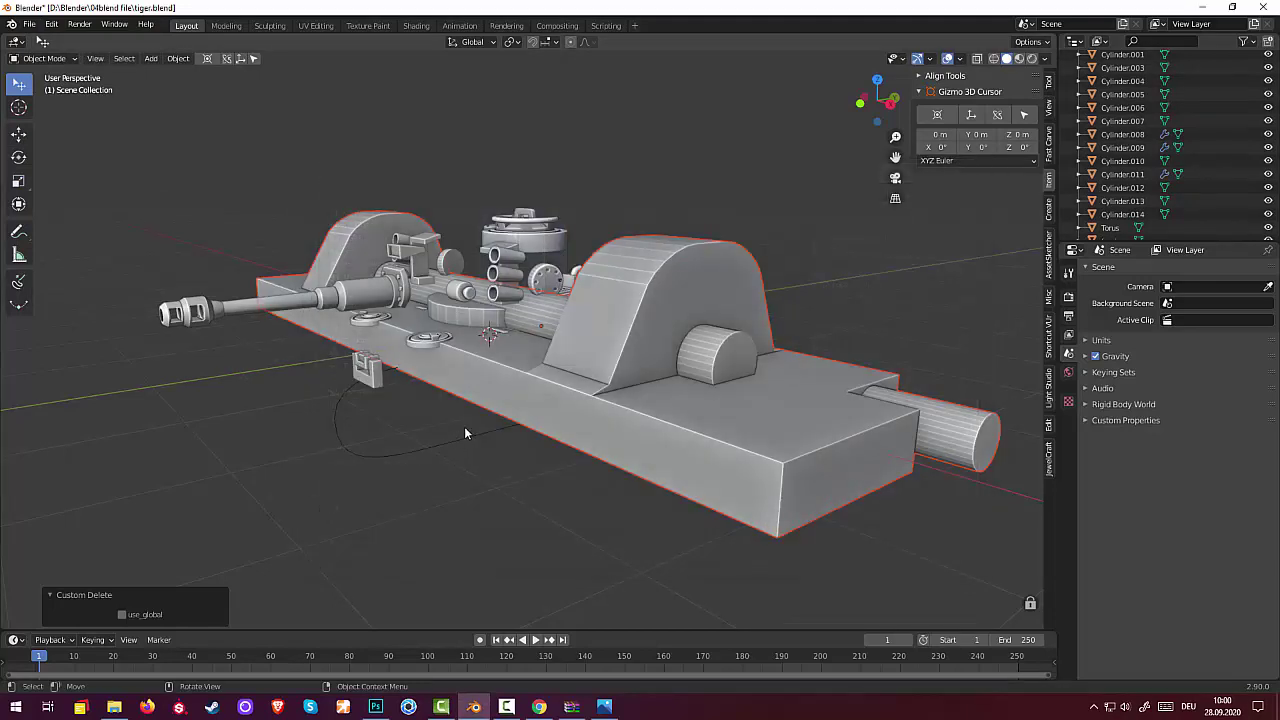
Flip the appended track upside down with a 180° X rotation (rx180) and select it.
scroll(474, 429, down, 1)
scroll(468, 438, down, 3)
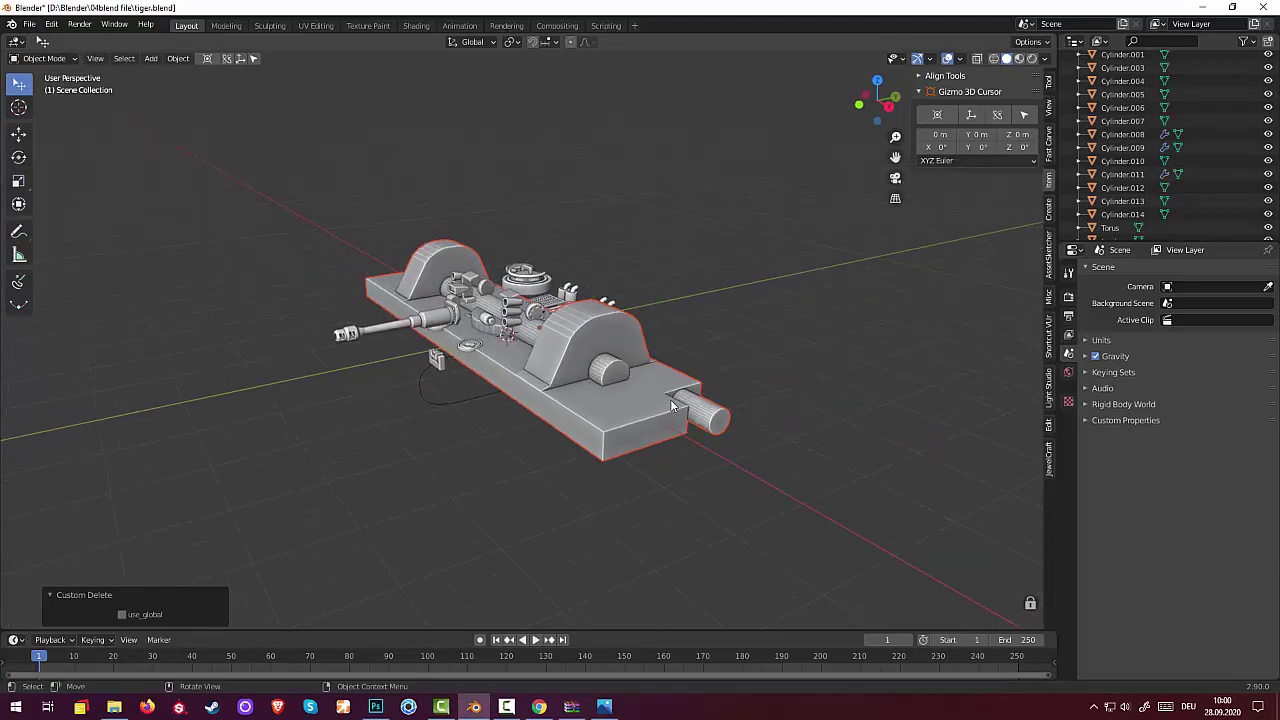
middle_drag(670, 414, 697, 397)
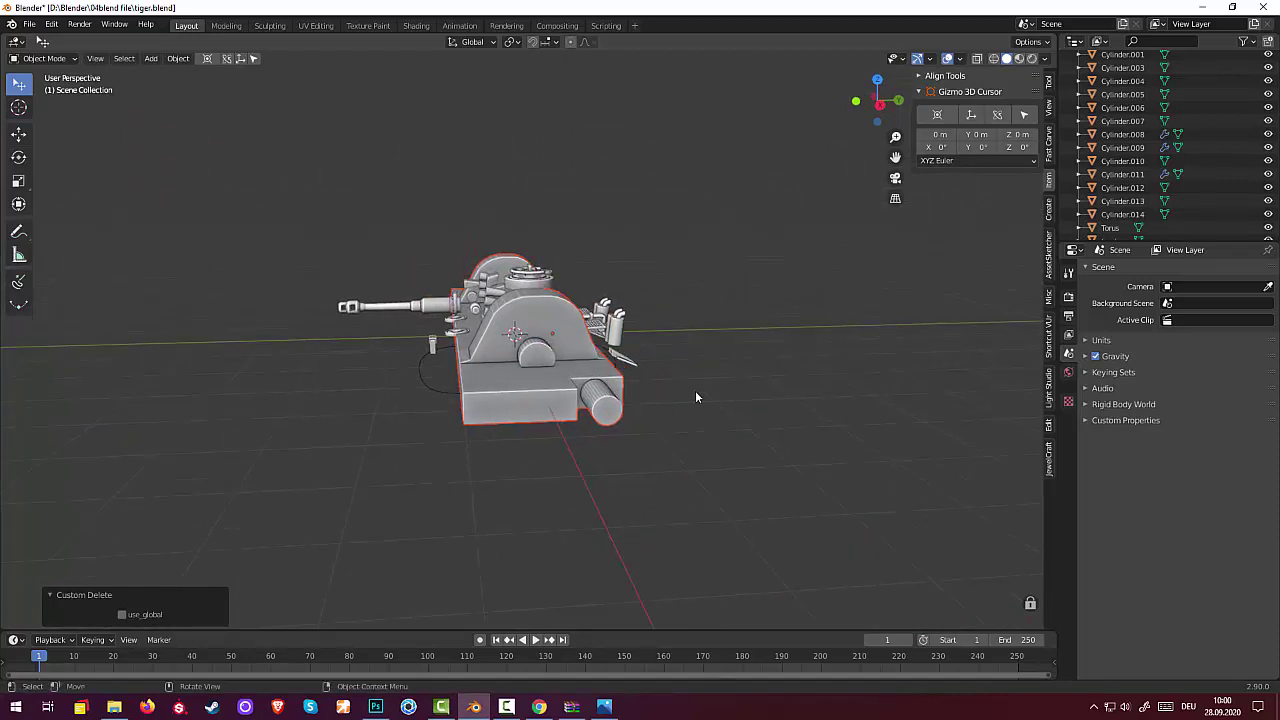
text(rx1)
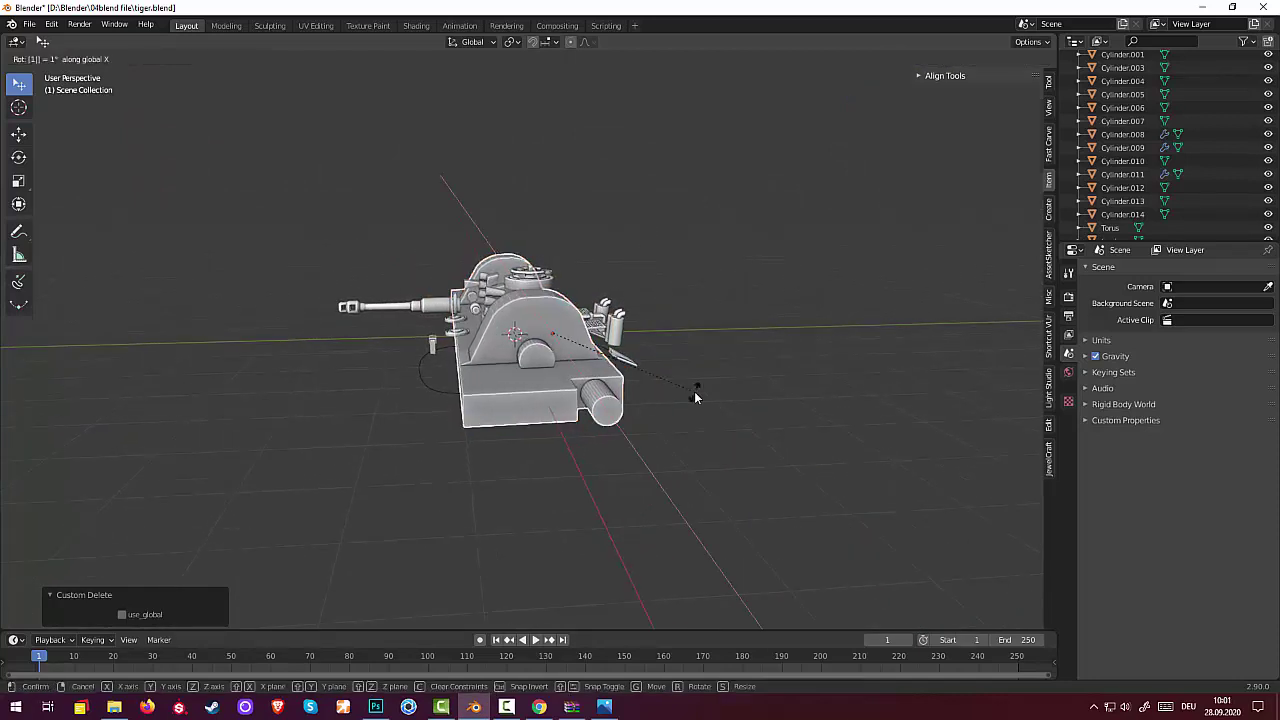
text(80)
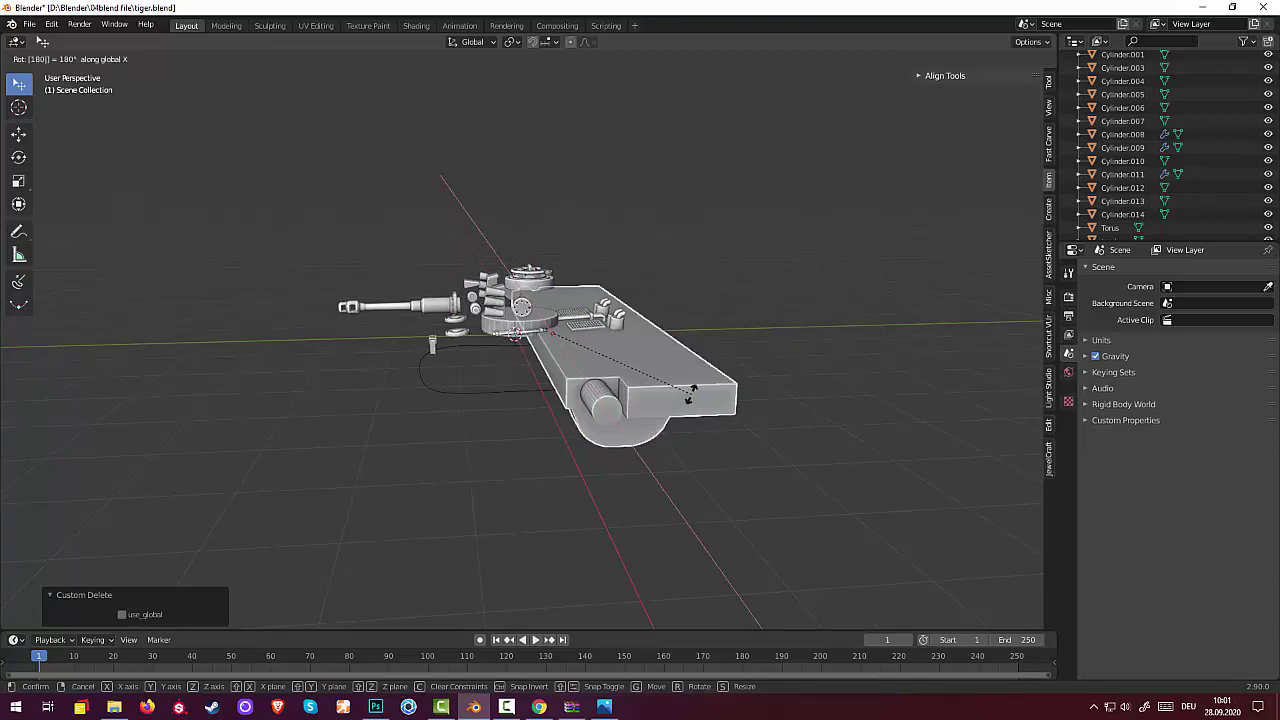
key(Return)
mouse_move(690, 400)
middle_down()
mouse_move(852, 498)
mouse_move(854, 480)
middle_up()
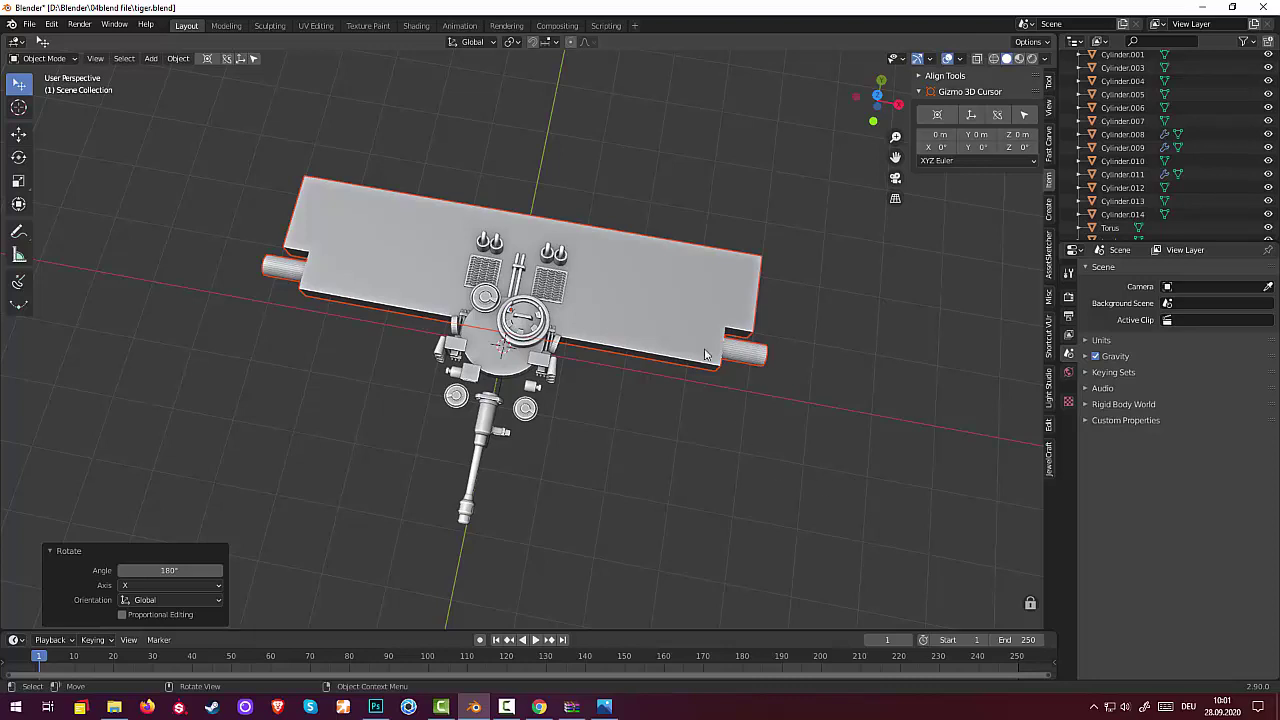
click(661, 313)
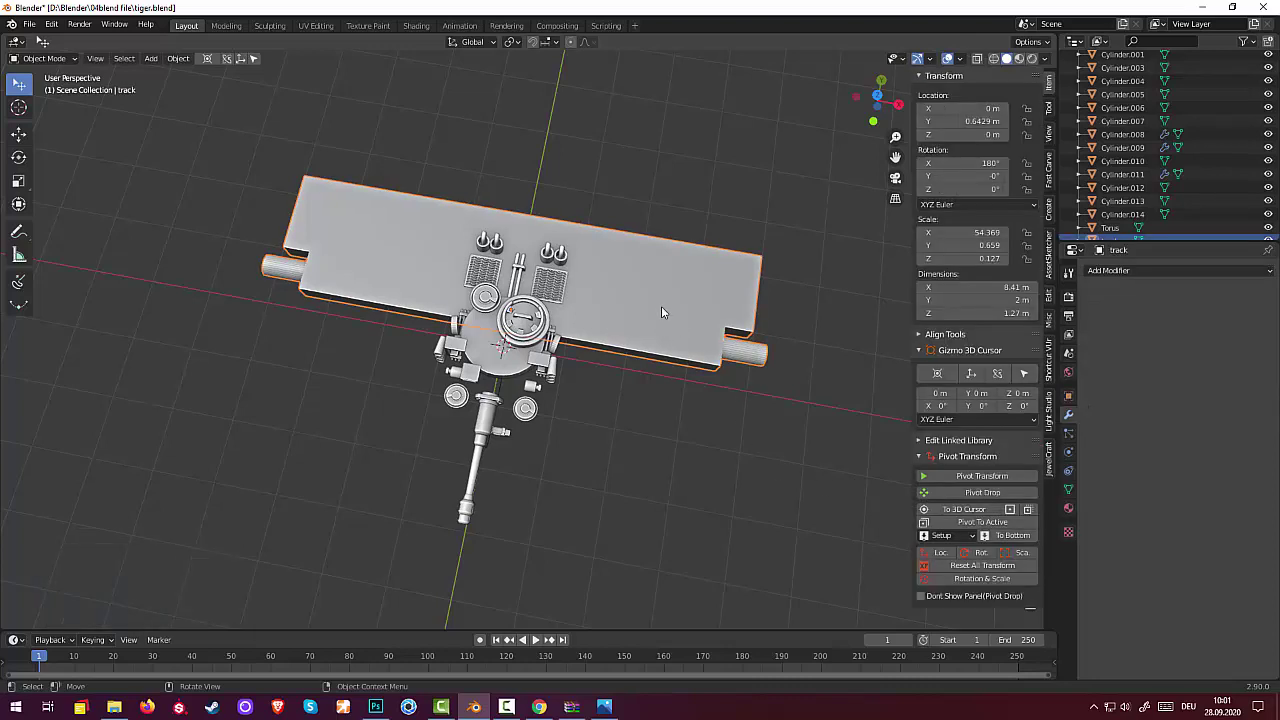
In Edit Mode, add an edge loop near the end of the track and slide it into place.
click(44, 58)
click(45, 89)
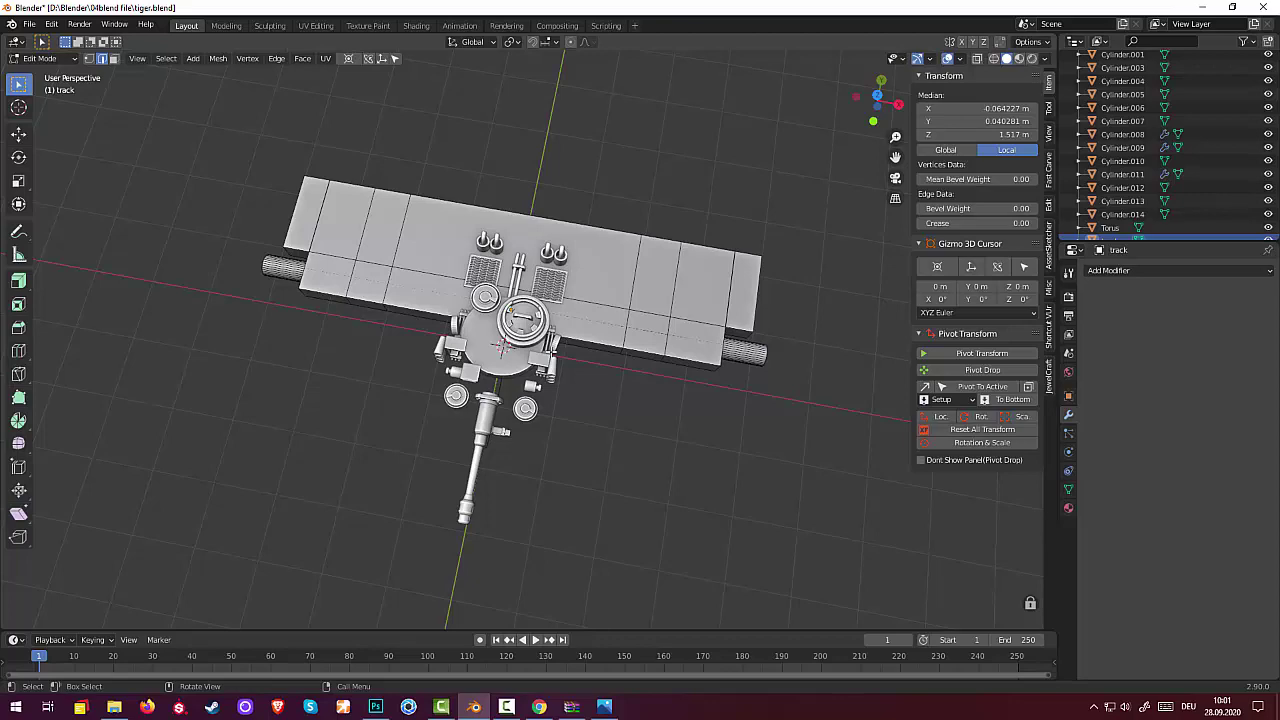
middle_drag(568, 322, 607, 297)
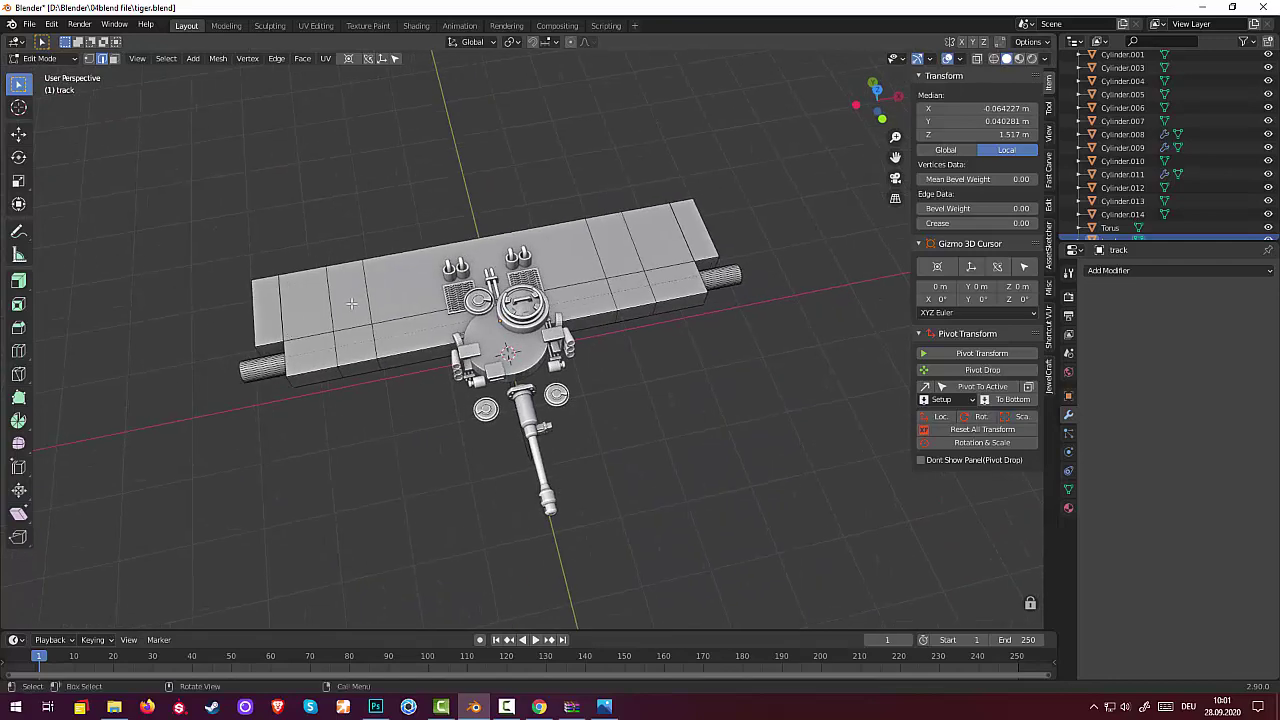
middle_drag(359, 303, 290, 320)
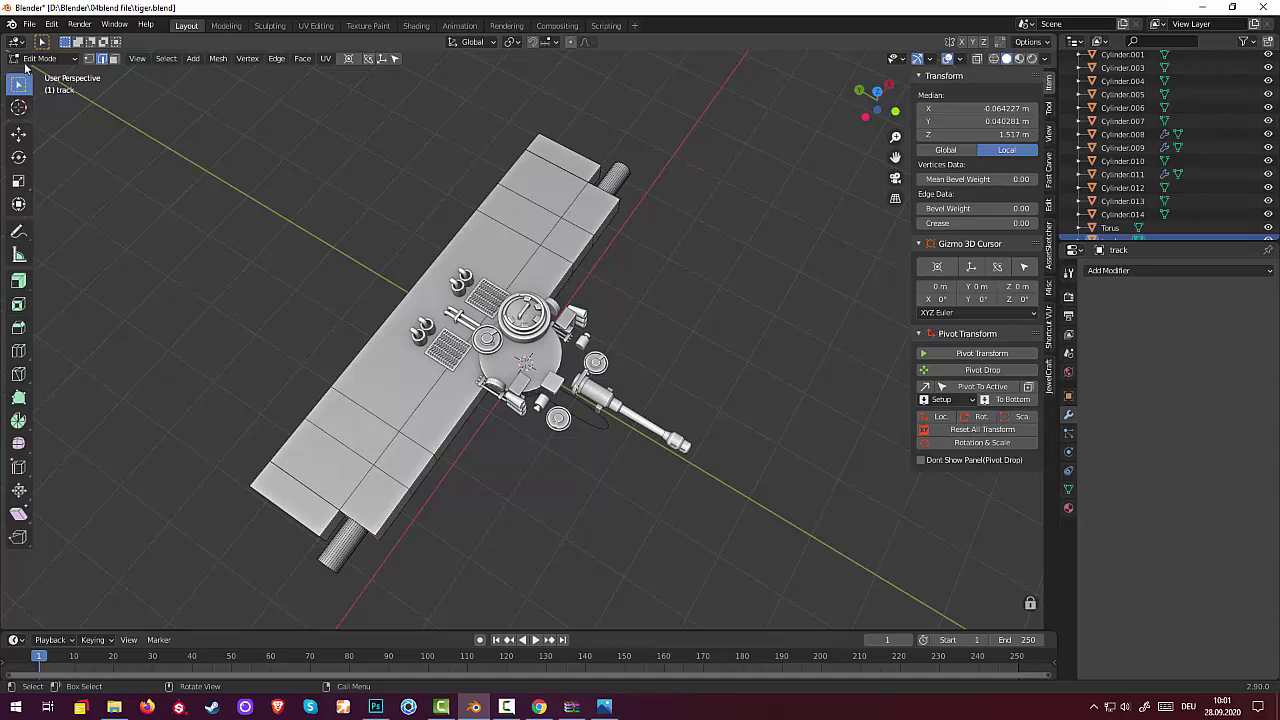
click(280, 478)
alt+click(283, 476)
key(g)
key(g)
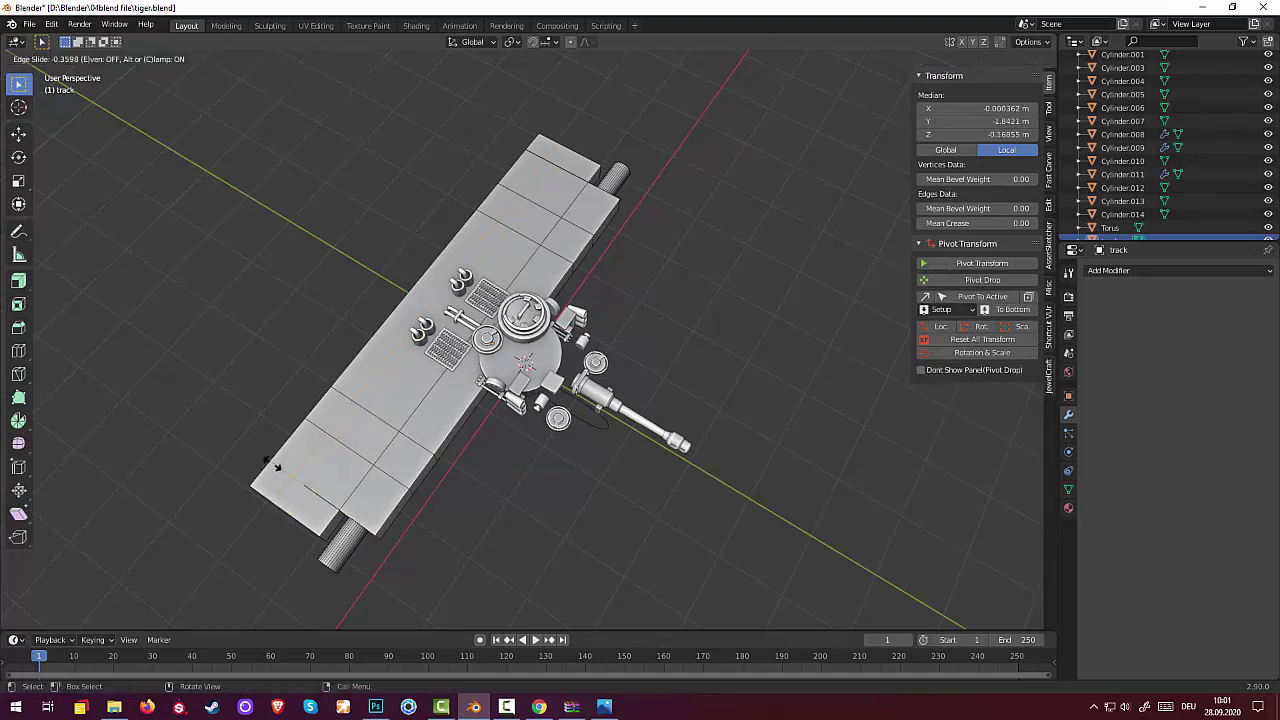
click(262, 451)
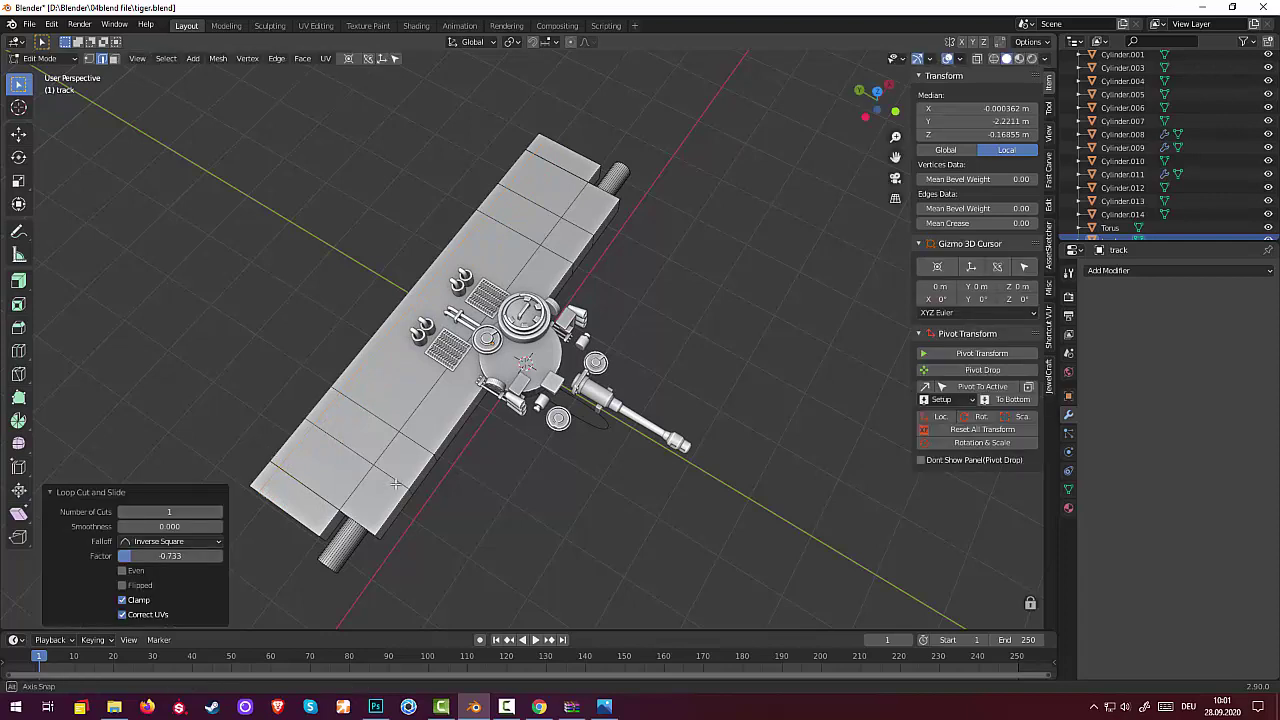
mouse_move(395, 484)
middle_down()
mouse_move(349, 486)
mouse_move(337, 436)
middle_up()
Select one face near each end of the track, try an extrusion, then undo it.
click(341, 340)
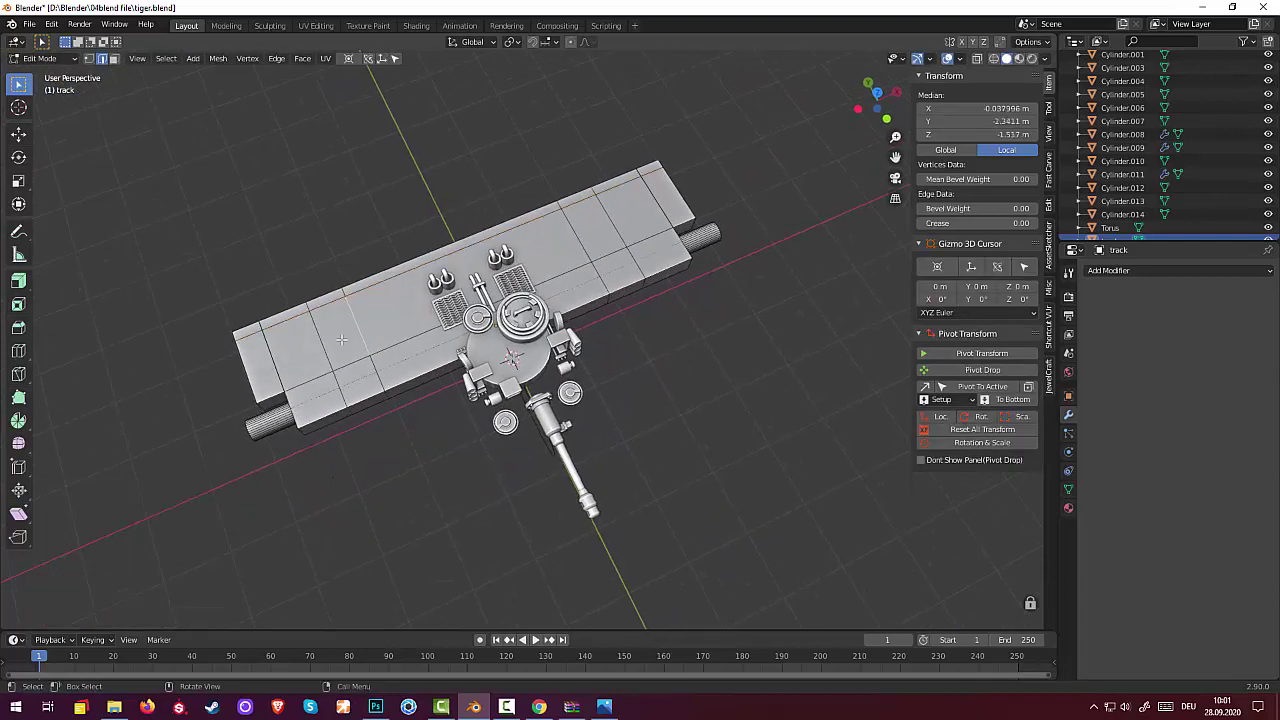
click(589, 238)
click(114, 58)
click(343, 340)
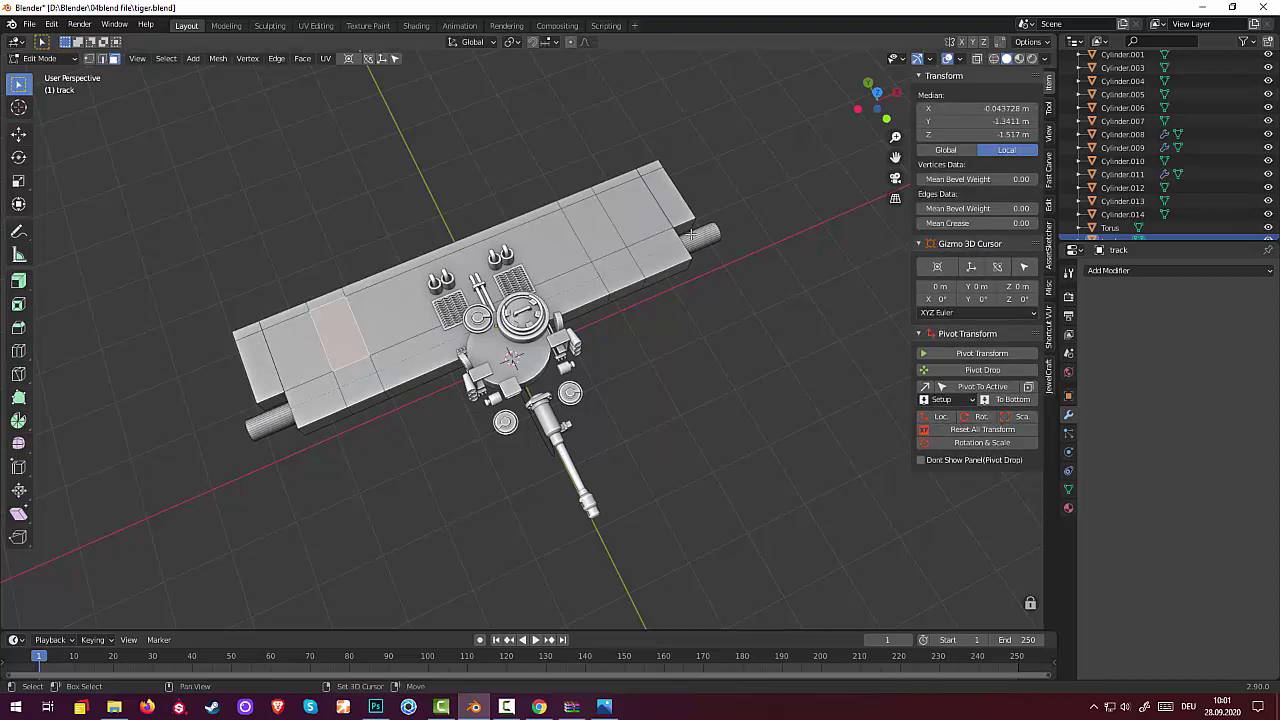
shift+click(606, 230)
middle_drag(606, 230, 621, 247)
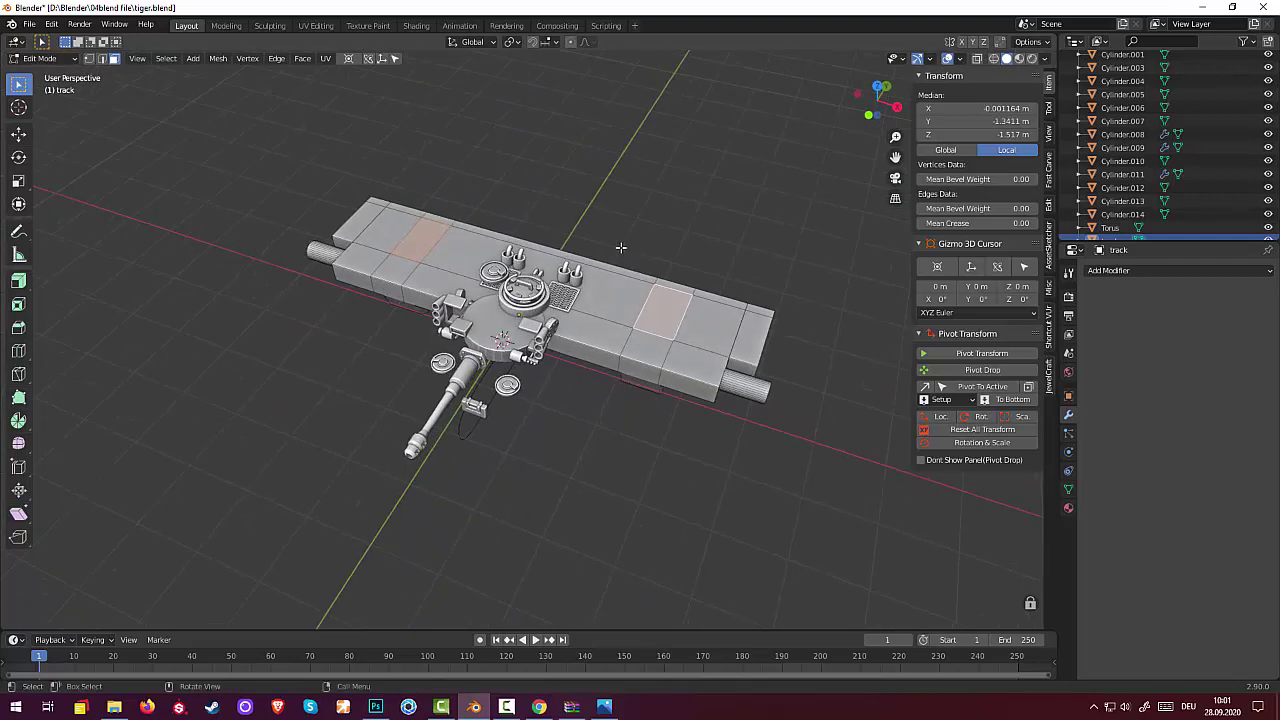
key(e)
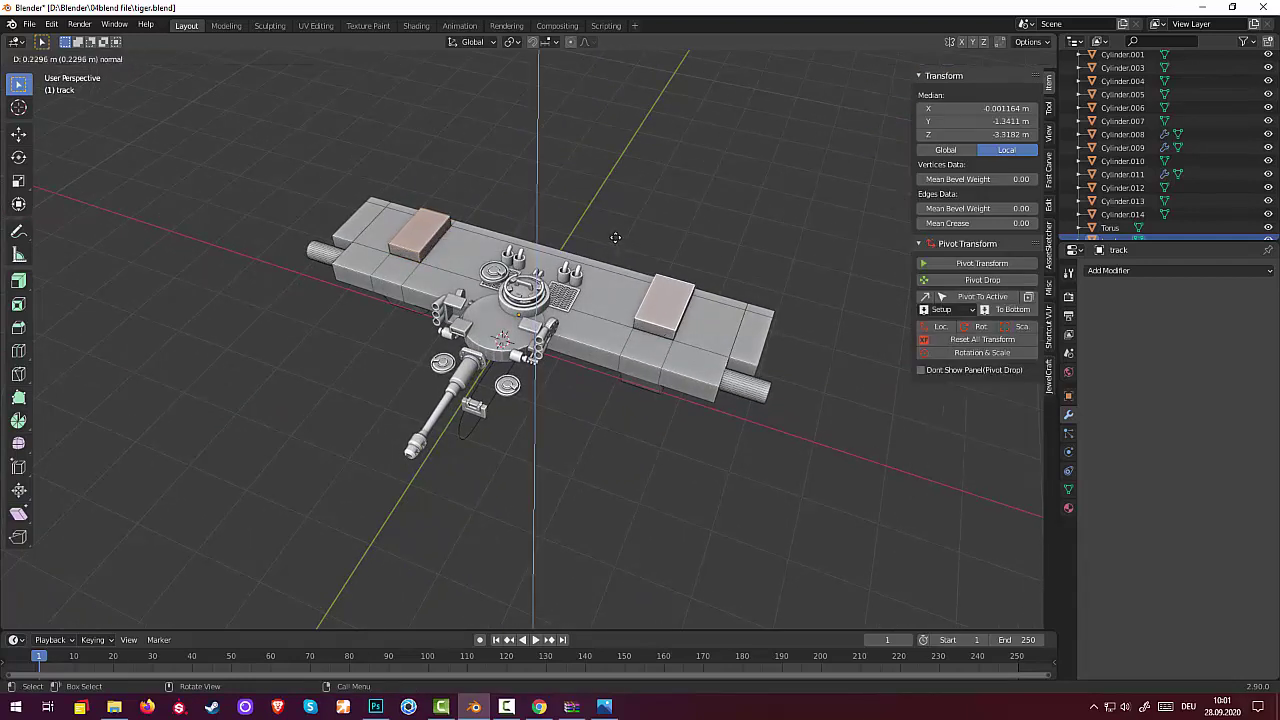
click(615, 237)
middle_drag(798, 226, 686, 238)
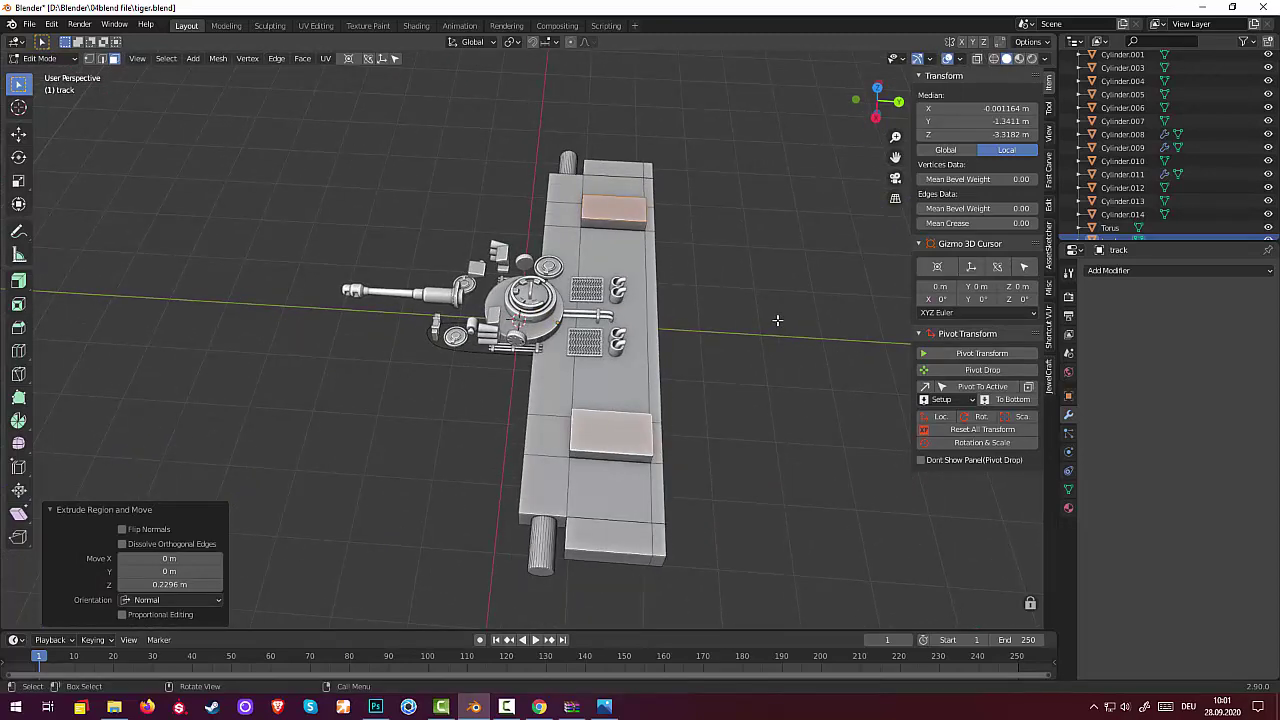
key(s)
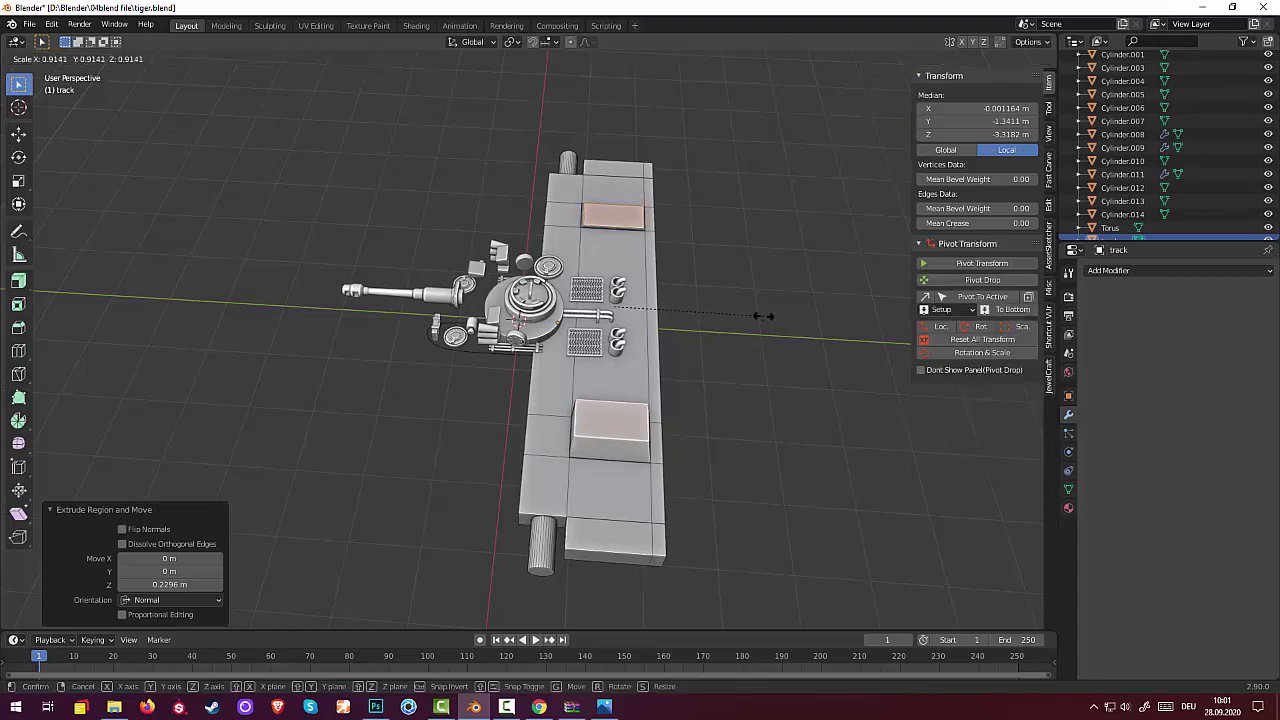
right_click(780, 310)
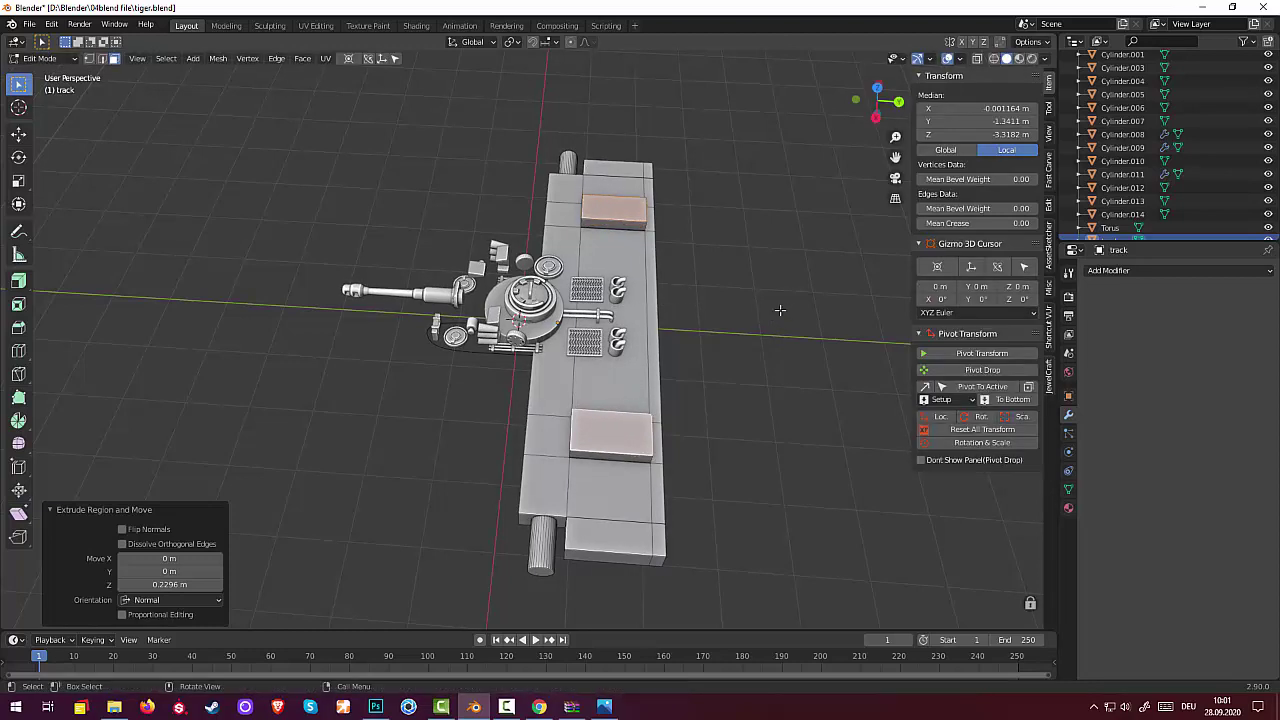
key(ctrl+z)
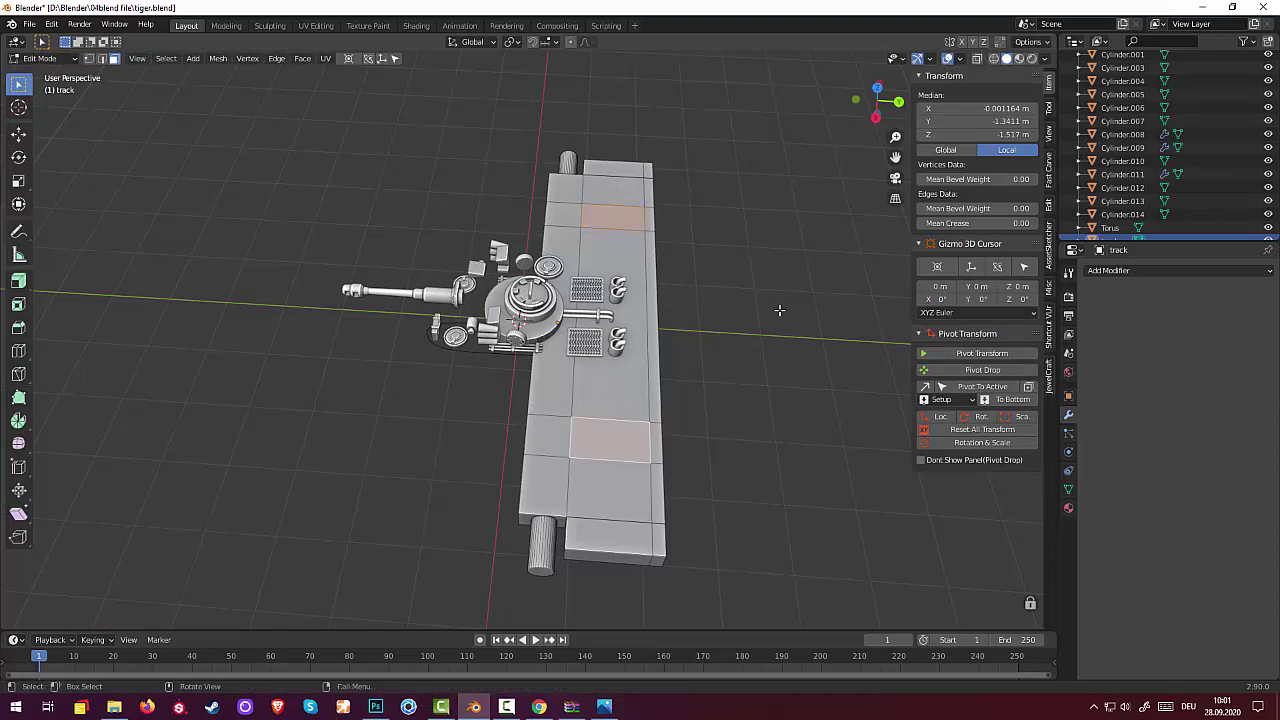
middle_drag(780, 310, 820, 331)
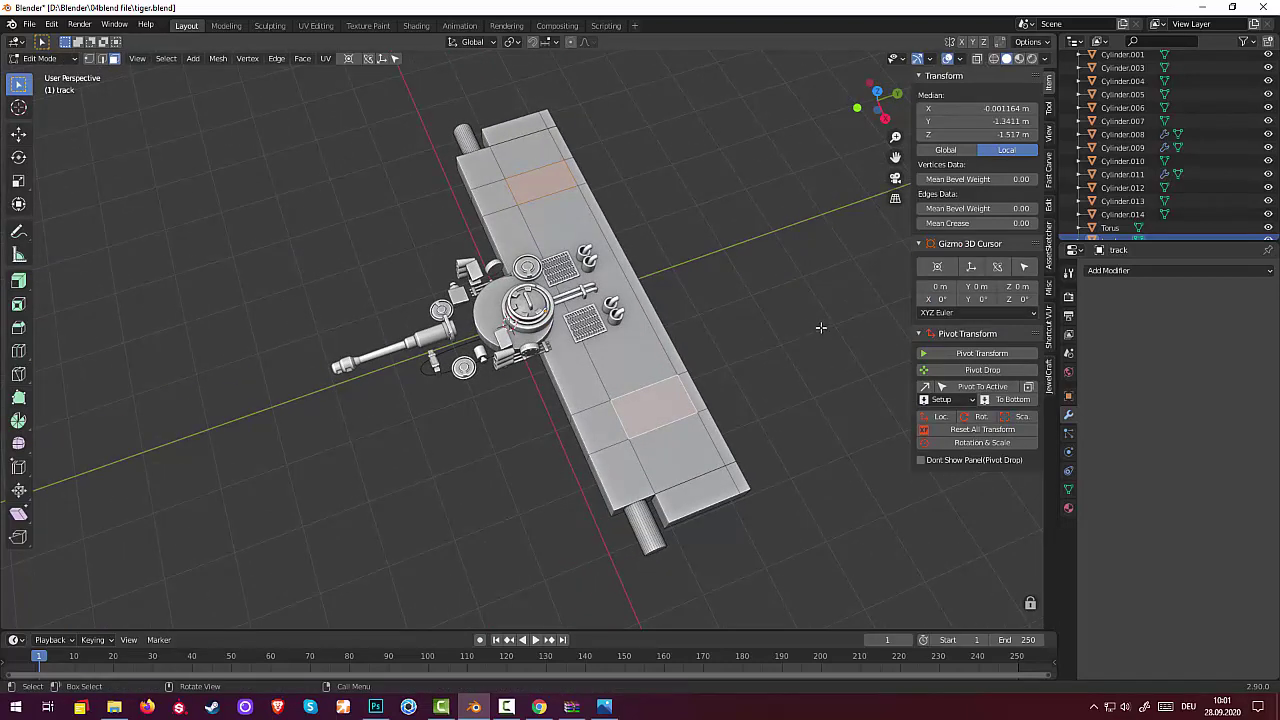
Inset the two selected faces and extrude them along Z into blocks.
key(i)
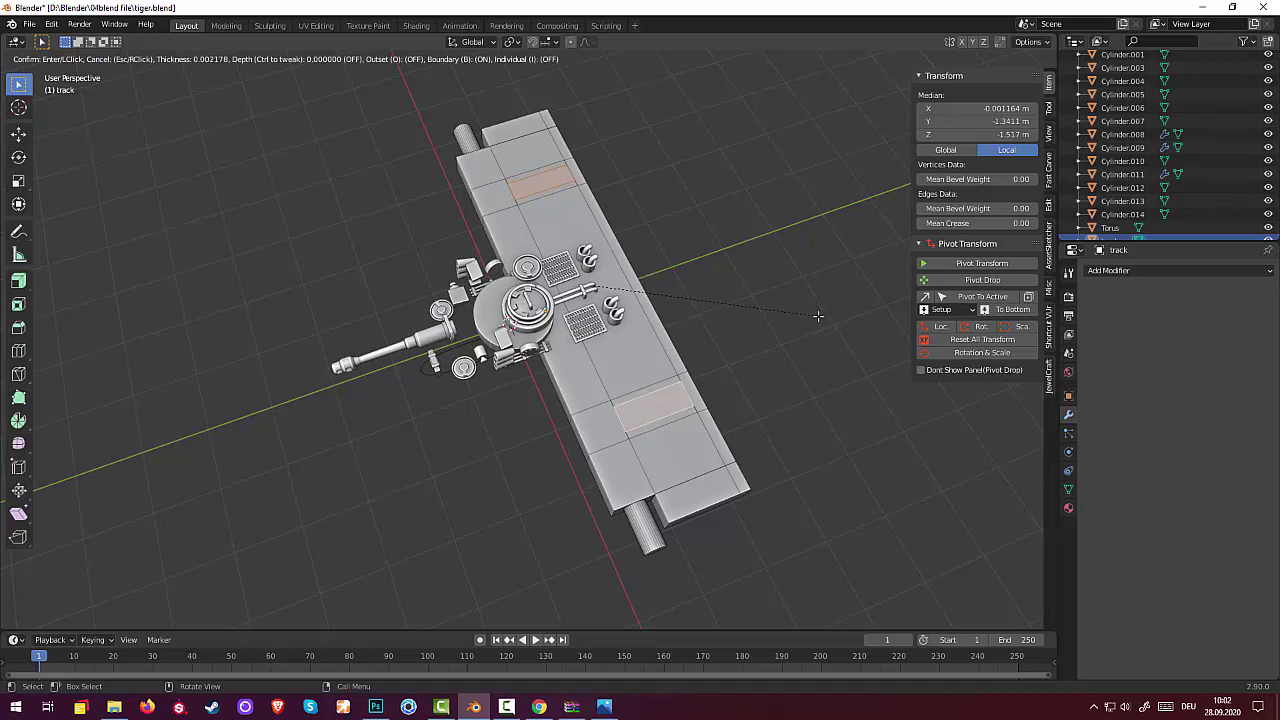
click(818, 316)
middle_drag(821, 238, 823, 231)
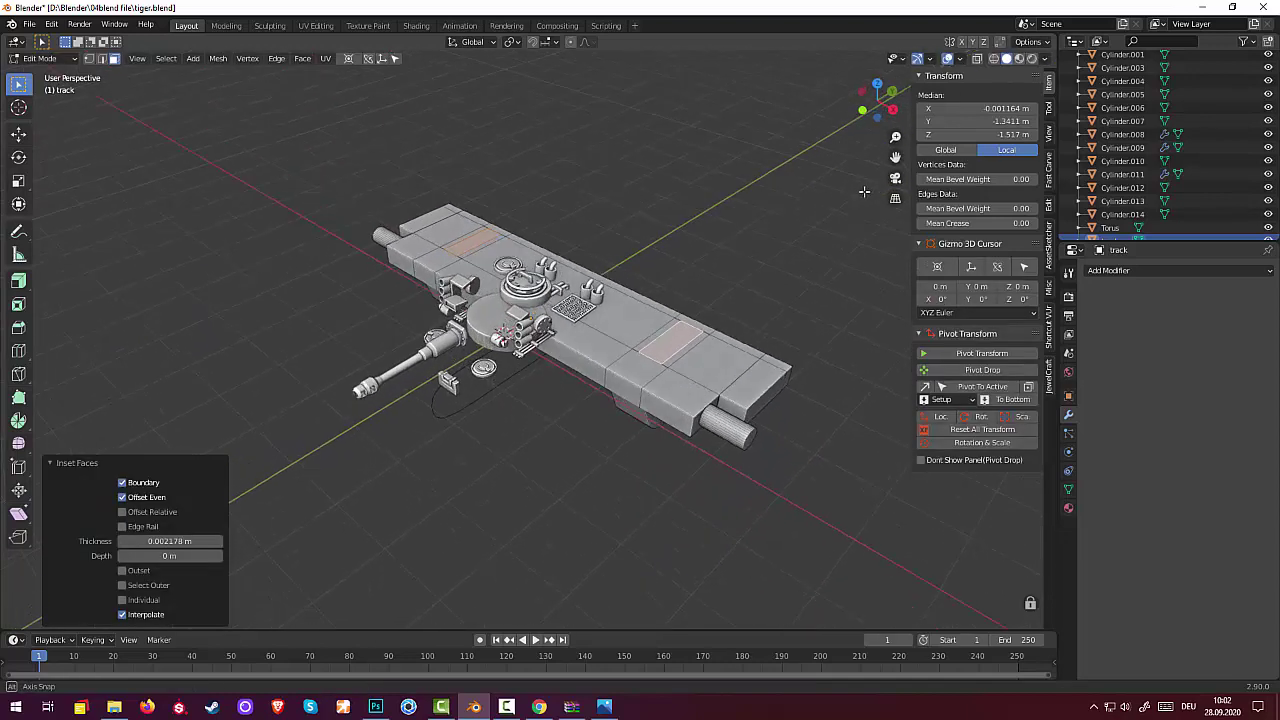
key(e)
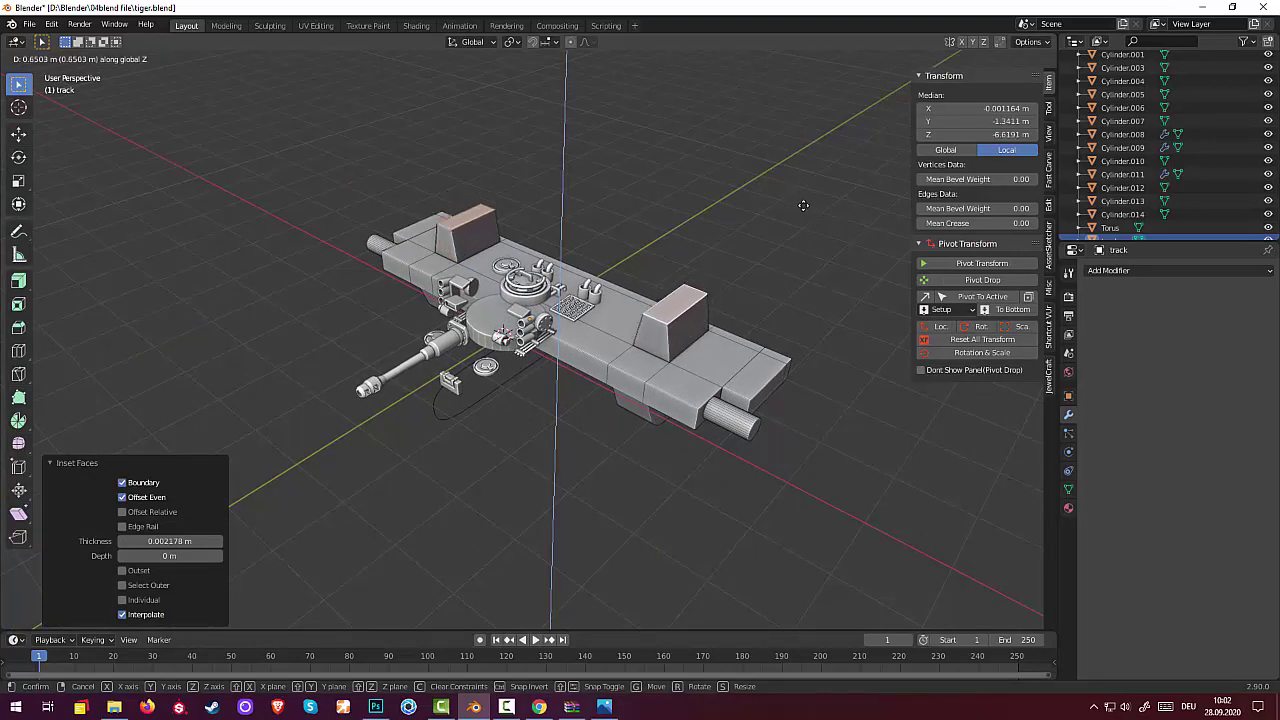
click(803, 210)
key(alt+a)
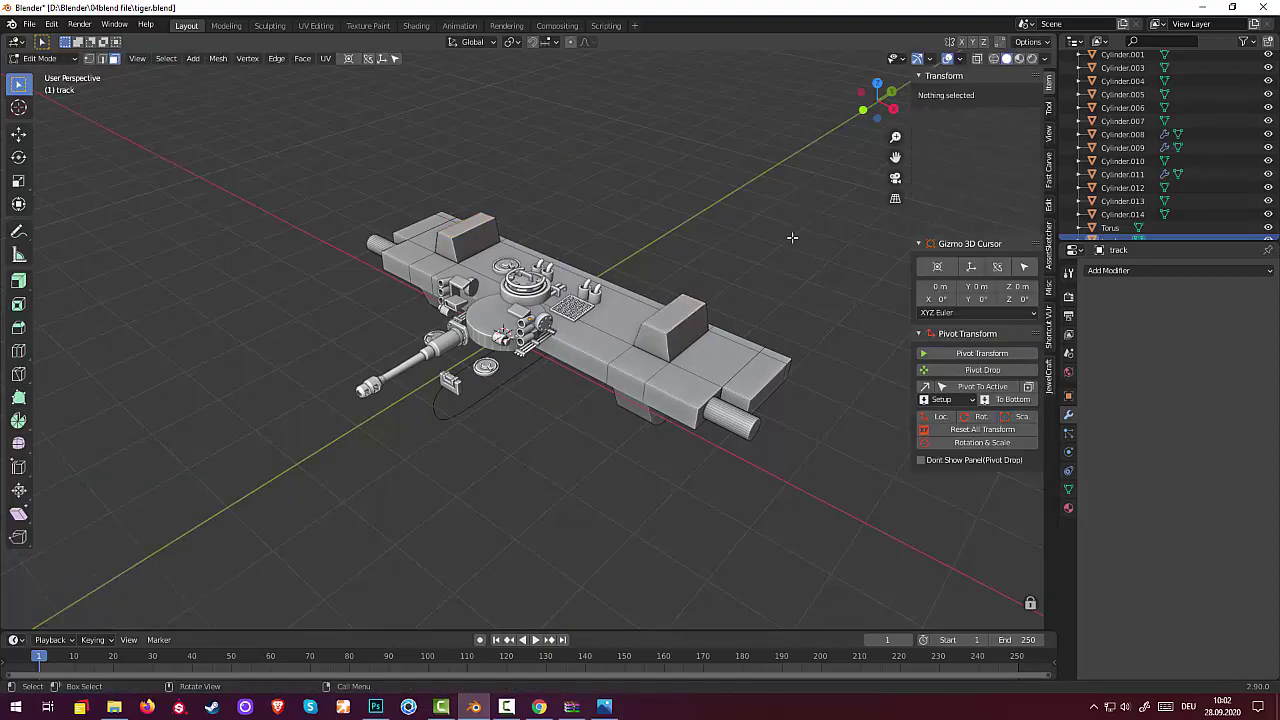
mouse_move(829, 237)
middle_down()
mouse_move(806, 280)
mouse_move(861, 314)
mouse_move(877, 303)
mouse_move(837, 220)
mouse_move(665, 211)
mouse_move(731, 200)
mouse_move(789, 217)
mouse_move(763, 220)
mouse_move(734, 315)
middle_up()
scroll(773, 370, down, 2)
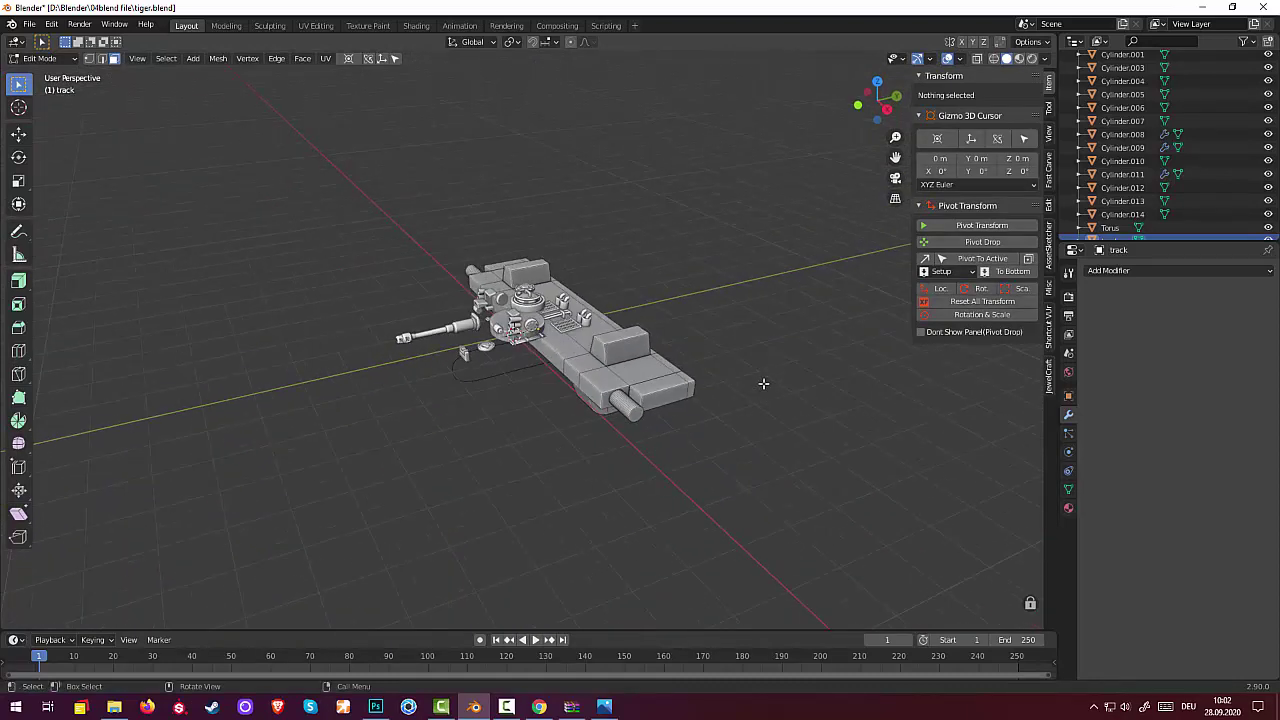
click(38, 58)
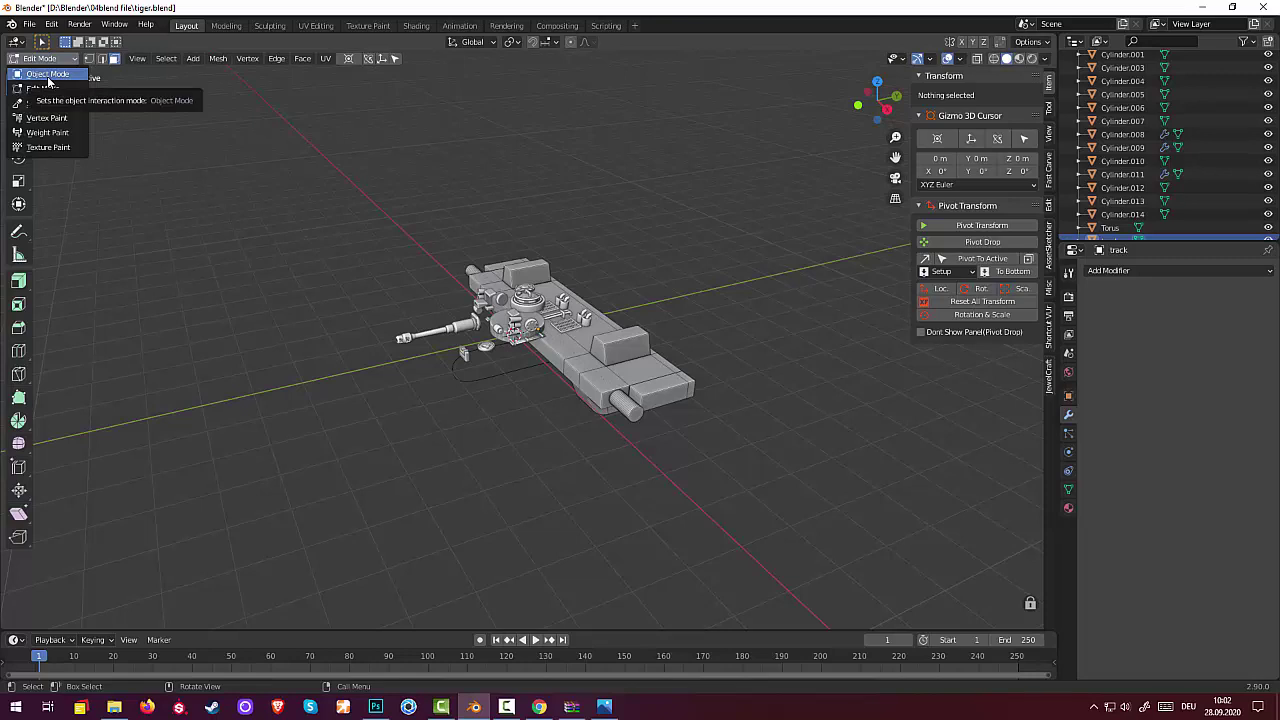
In Object Mode, scale the track link down to 0.084, then narrow it to 0.850 along X.
click(47, 77)
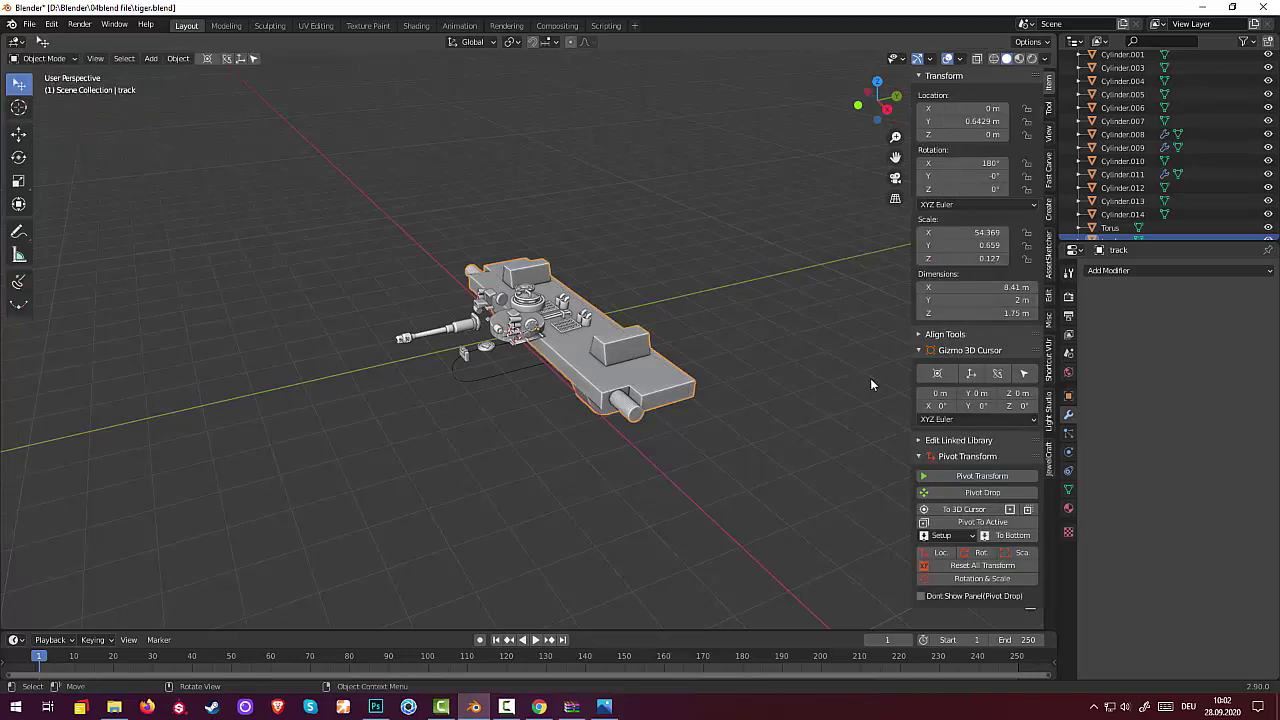
key(s)
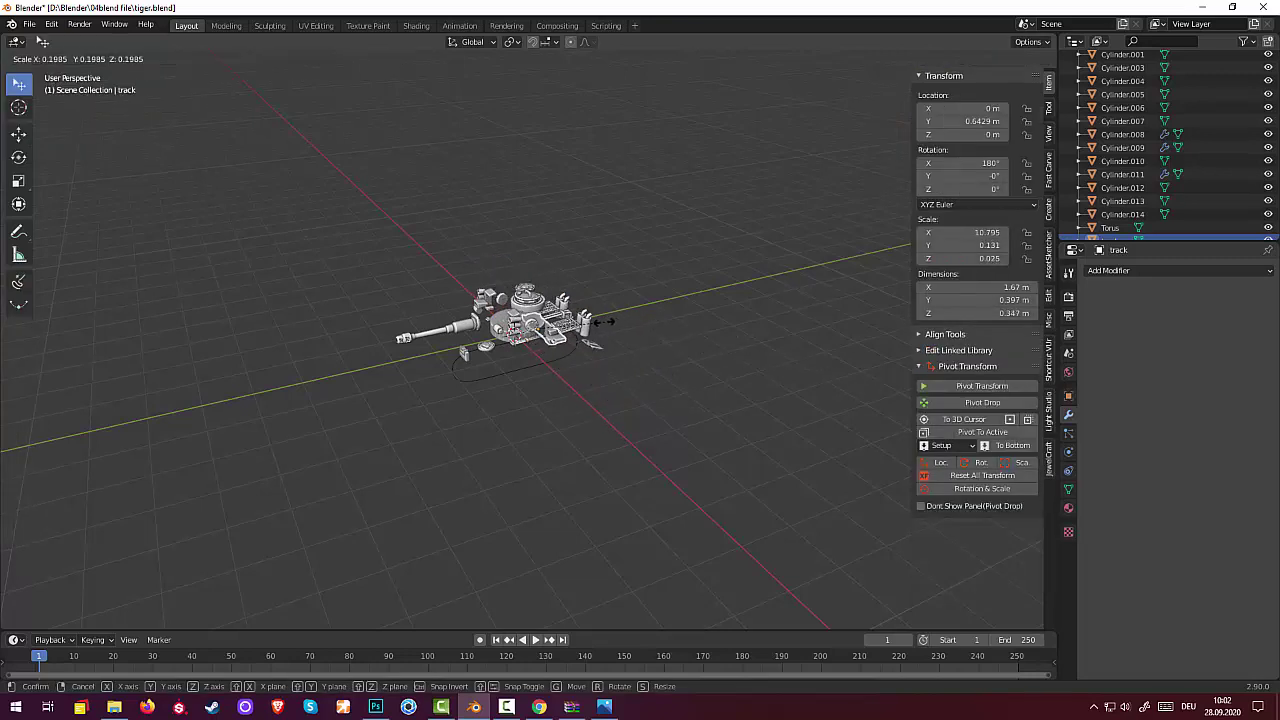
click(572, 321)
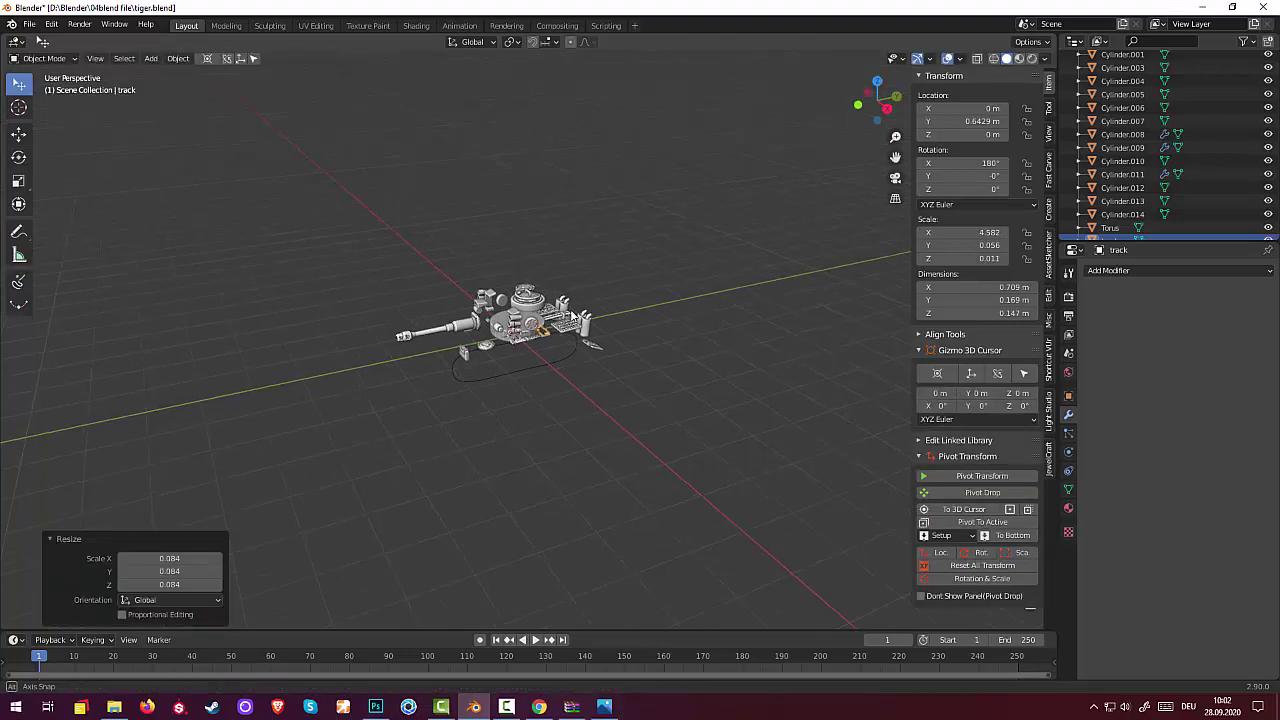
scroll(572, 316, up, 6)
mouse_move(572, 316)
middle_down()
mouse_move(425, 235)
mouse_move(380, 176)
mouse_move(376, 156)
mouse_move(397, 151)
middle_up()
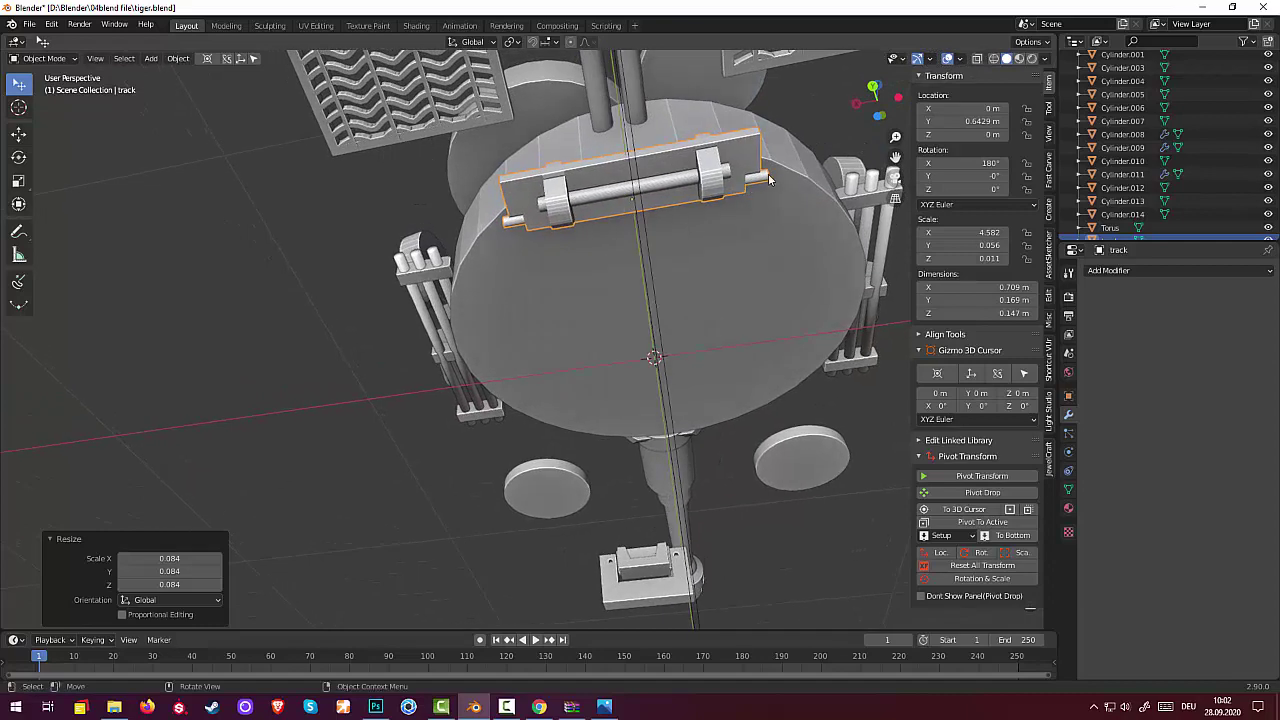
key(s)
key(x)
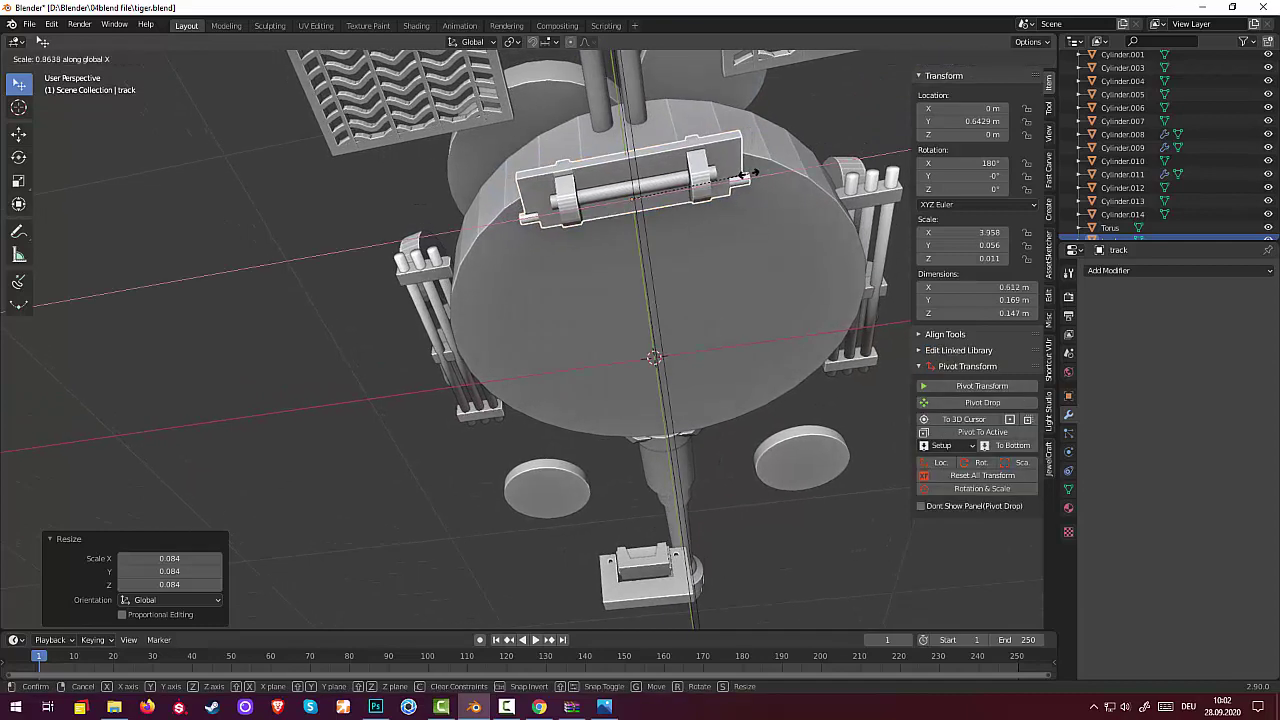
click(750, 173)
mouse_move(766, 209)
middle_down()
mouse_move(748, 266)
mouse_move(656, 304)
middle_up()
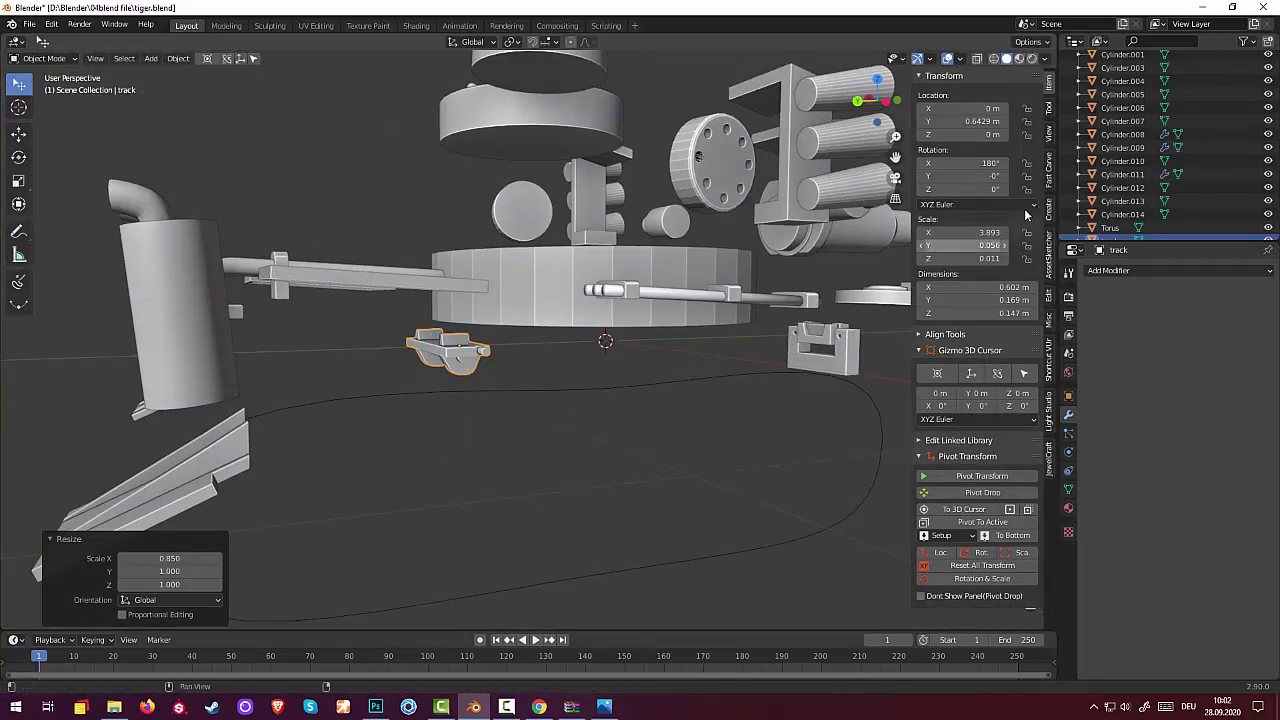
Reset the track's transforms and add an Array modifier with offset X 0, Y 1.030.
click(983, 566)
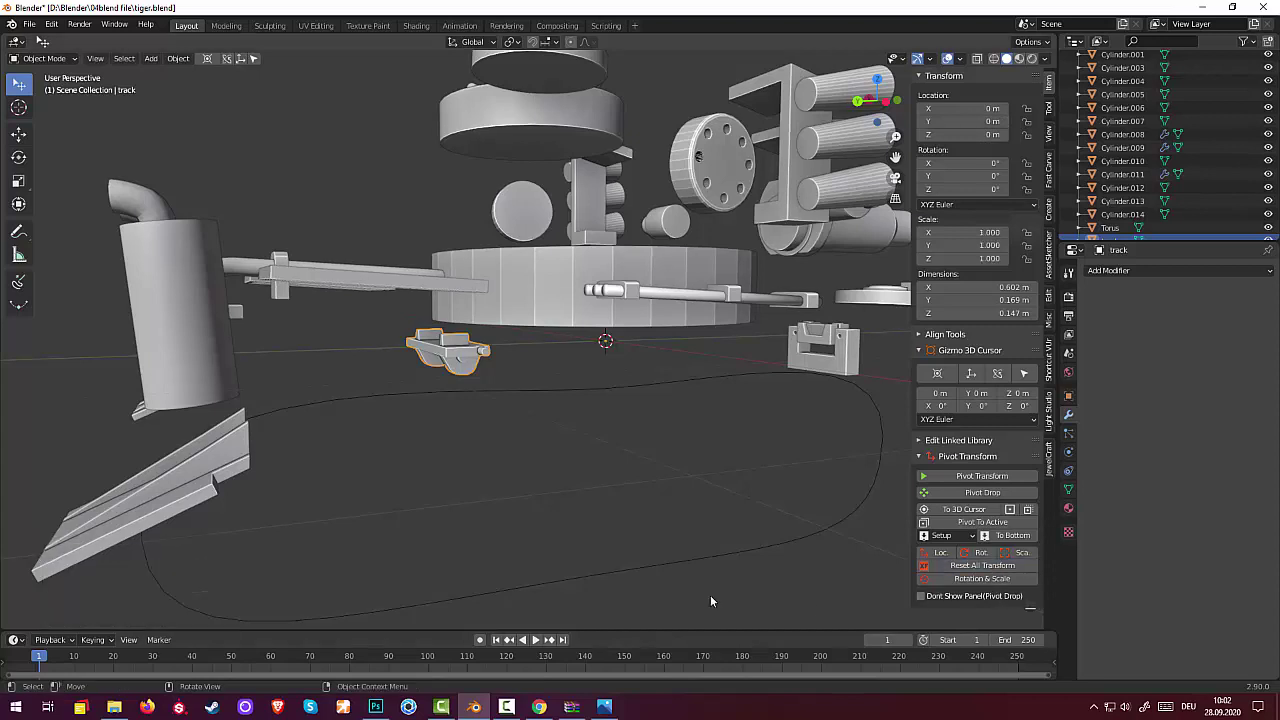
click(566, 391)
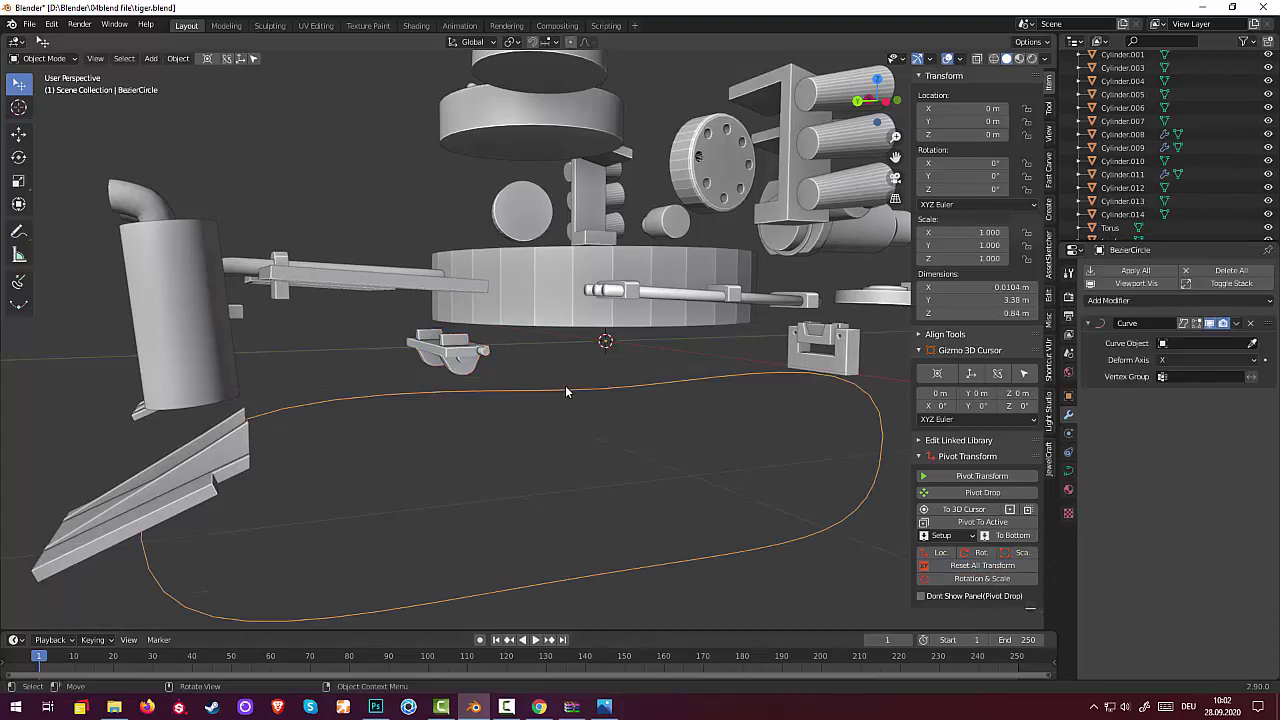
click(485, 355)
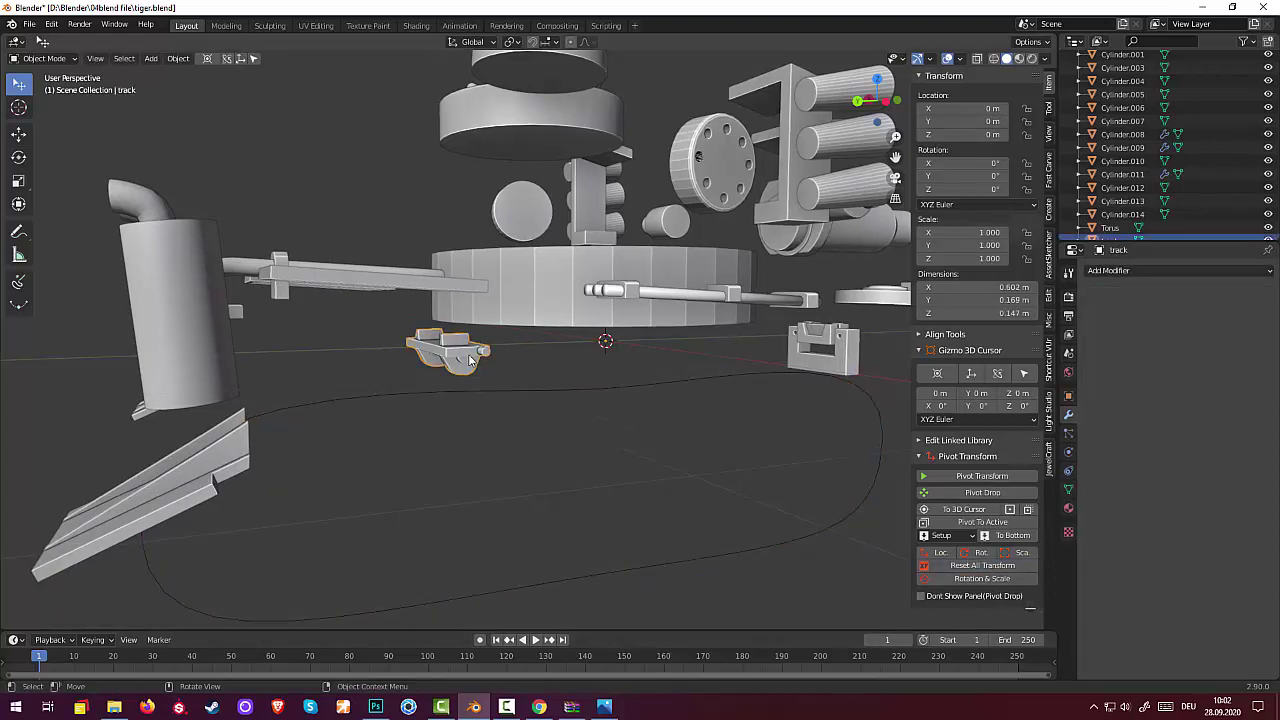
scroll(544, 401, down, 3)
scroll(570, 408, down, 1)
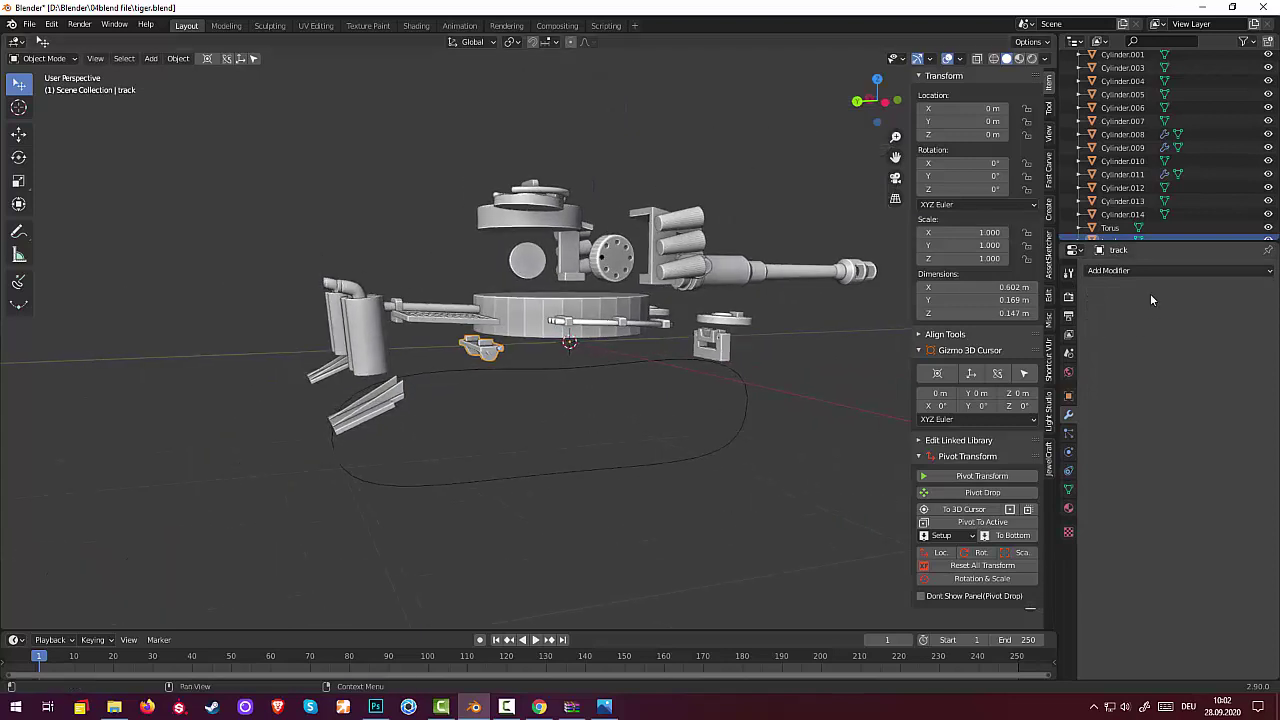
click(1102, 271)
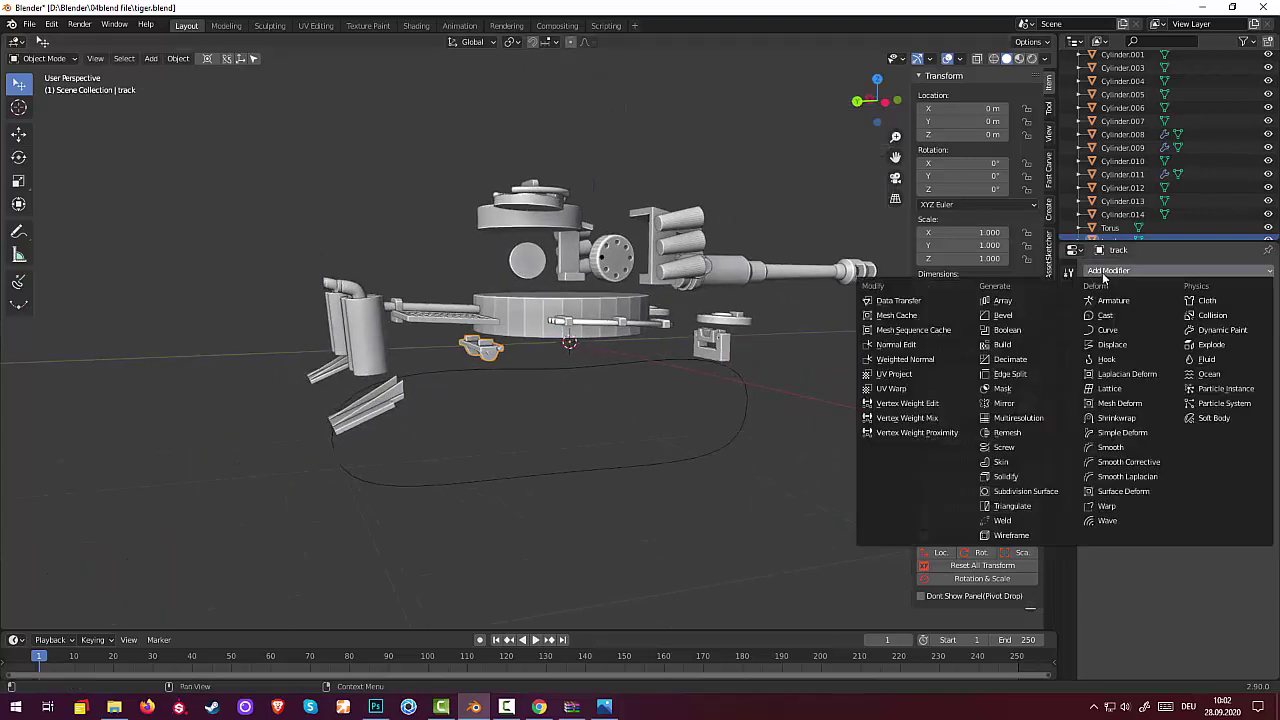
click(1016, 300)
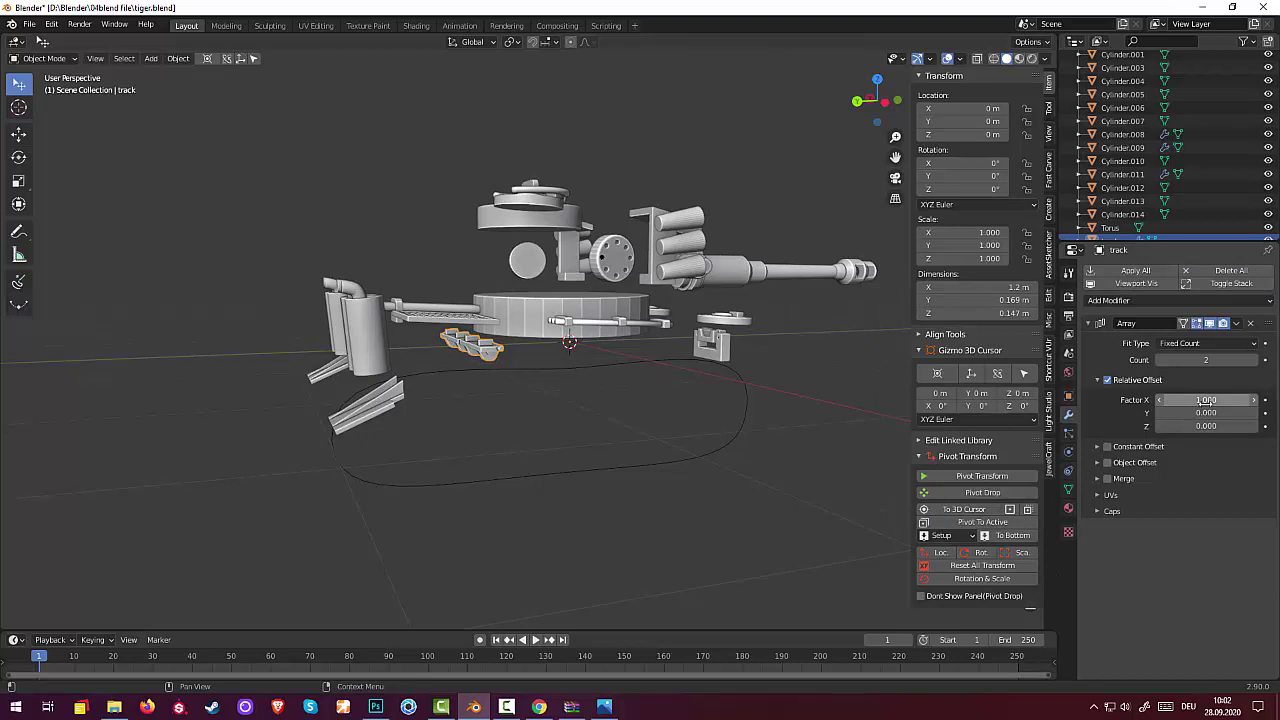
click(1206, 400)
text(0)
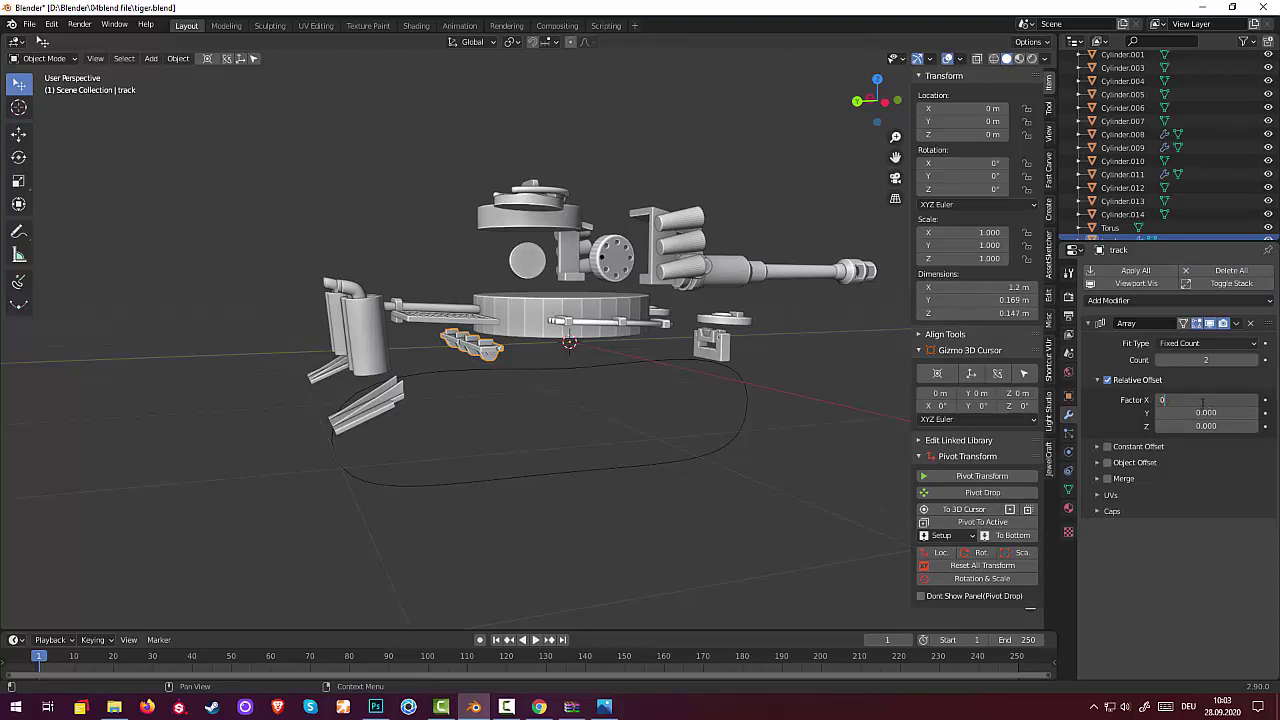
key(Tab)
text(1.03)
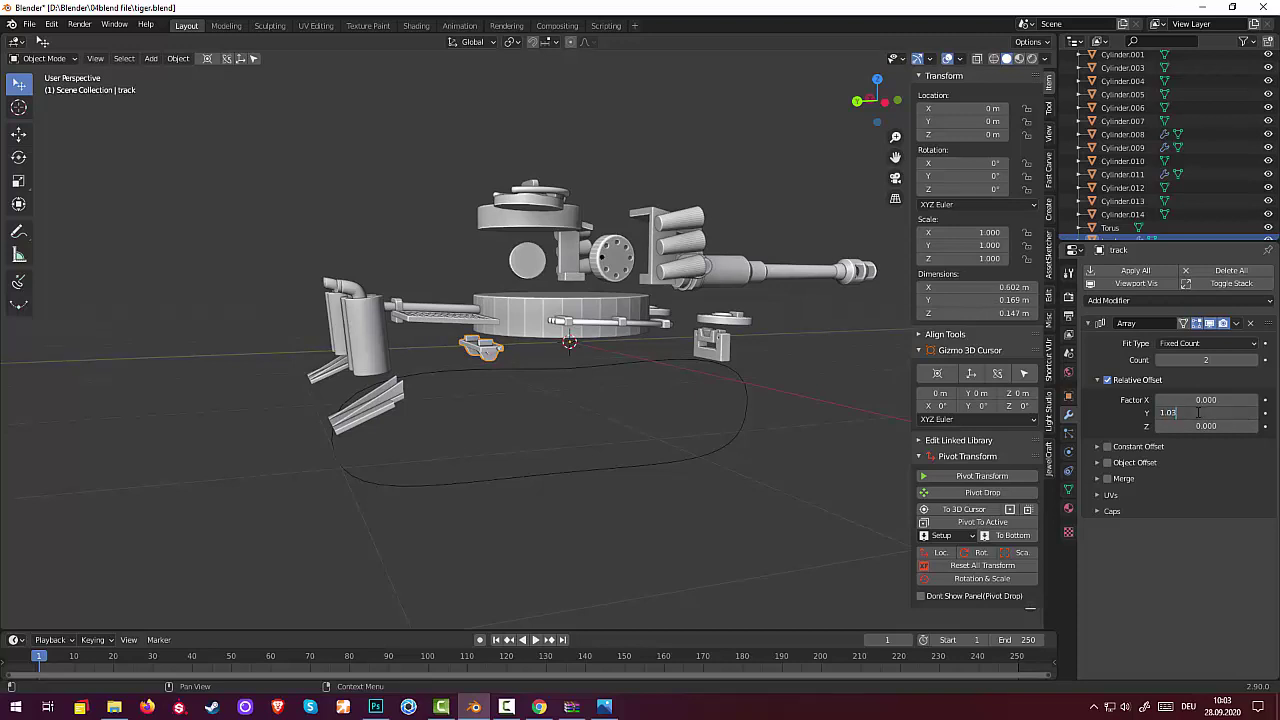
key(Return)
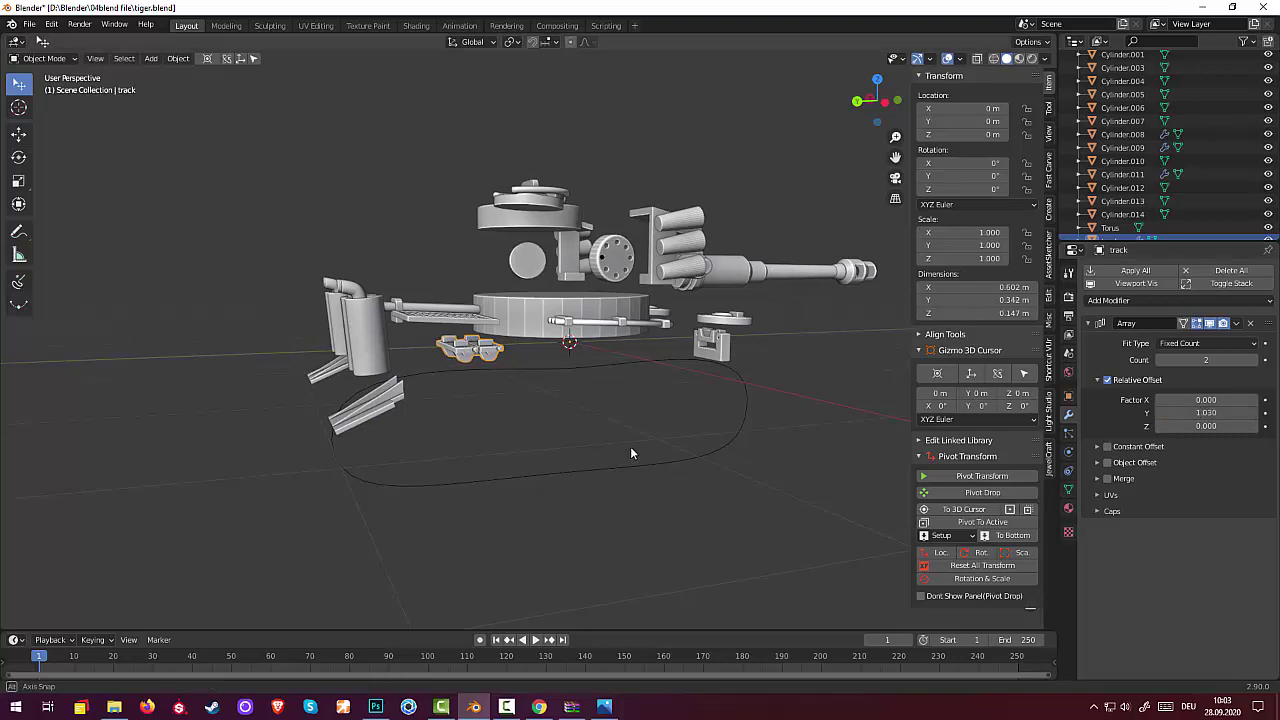
Raise the Array count to 12 to form a straight chain of links.
mouse_move(630, 446)
middle_down()
mouse_move(574, 452)
mouse_move(348, 343)
mouse_move(418, 357)
middle_up()
scroll(348, 343, up, 3)
scroll(348, 343, up, 3)
scroll(348, 343, up, 2)
scroll(418, 357, down, 2)
scroll(418, 357, down, 2)
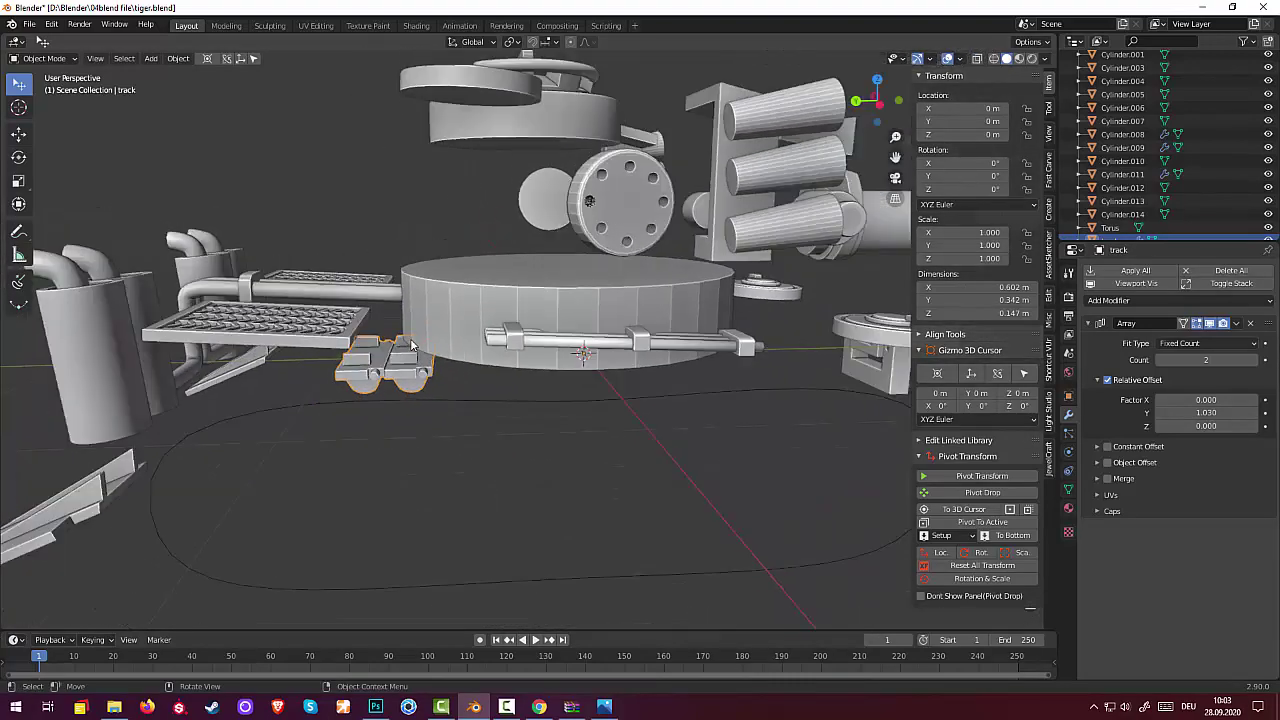
scroll(428, 356, down, 2)
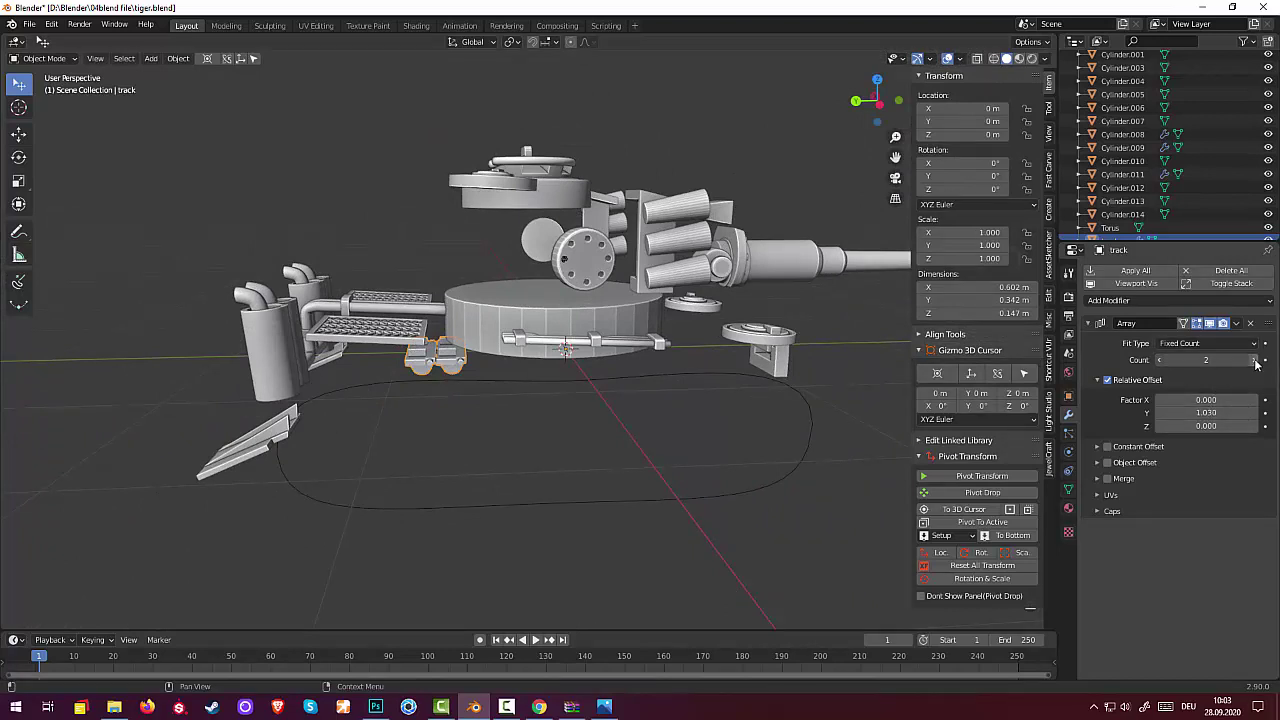
click(1255, 361)
click(1255, 361)
click(1255, 361)
click(1255, 361)
click(1256, 361)
click(1256, 361)
click(1256, 361)
click(1256, 361)
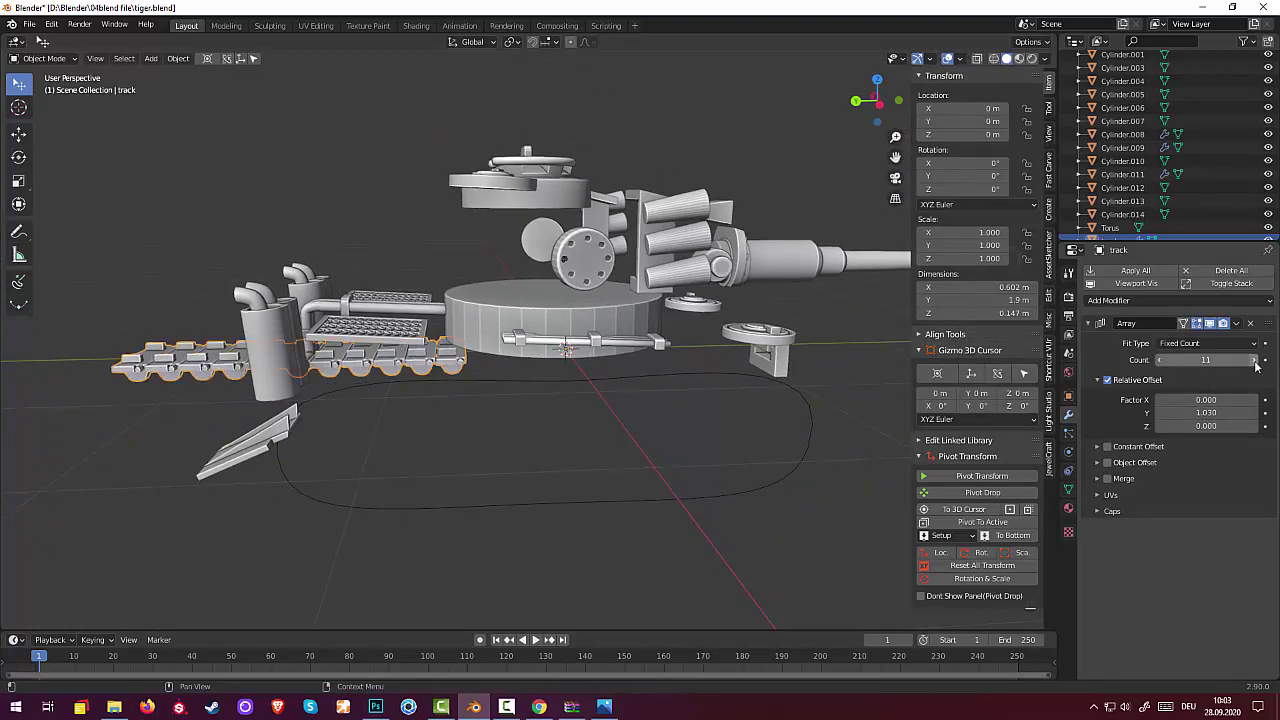
click(1256, 361)
scroll(768, 416, down, 3)
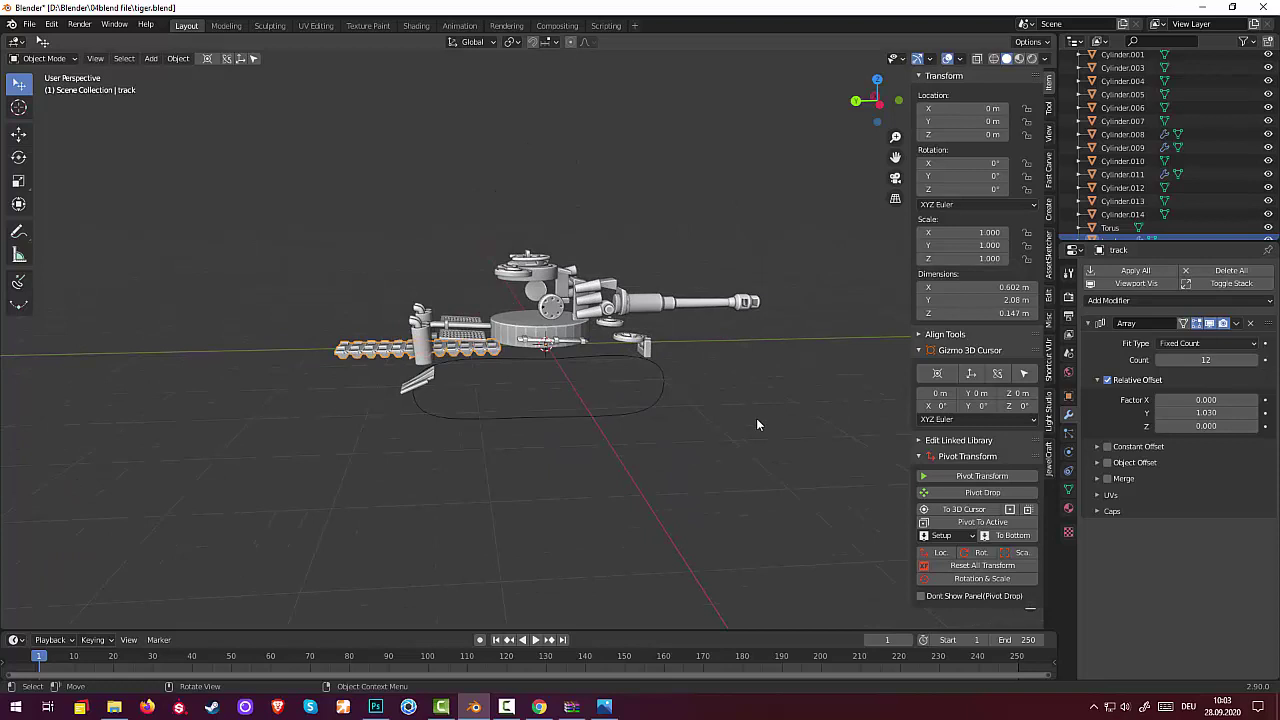
click(1118, 300)
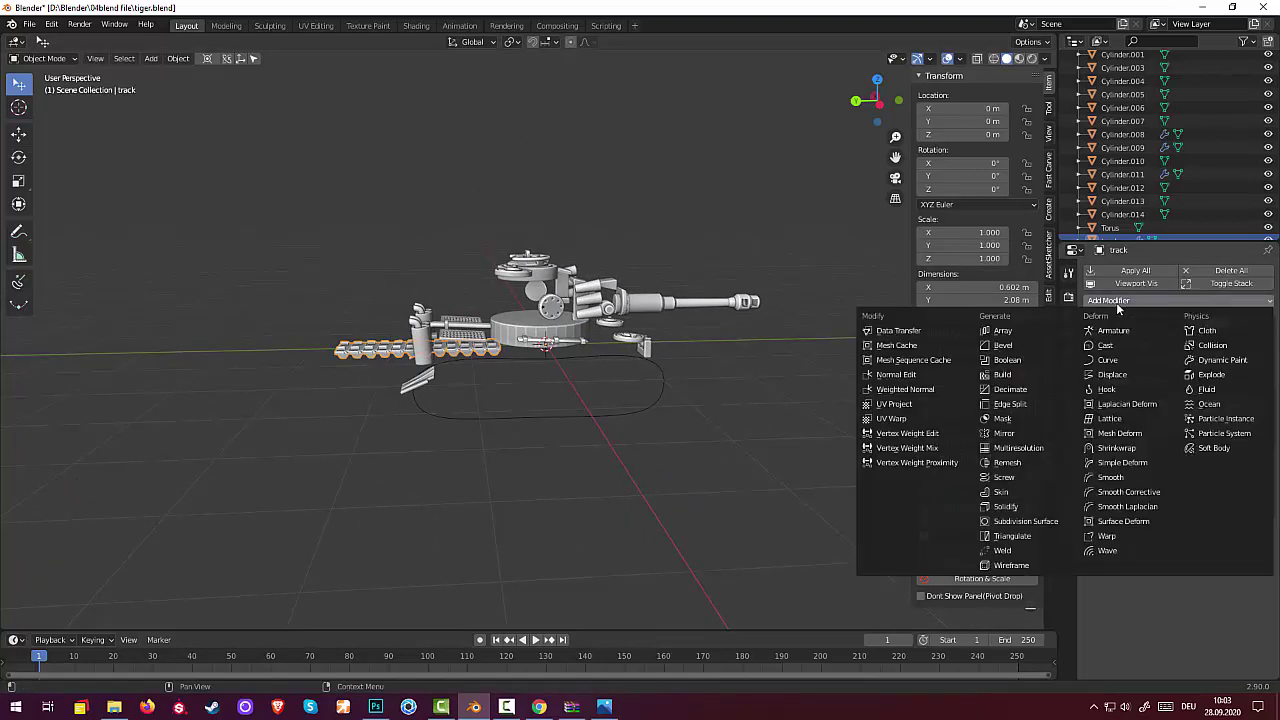
Add a Curve modifier below the Array with BezierCircle as the curve object.
click(1108, 360)
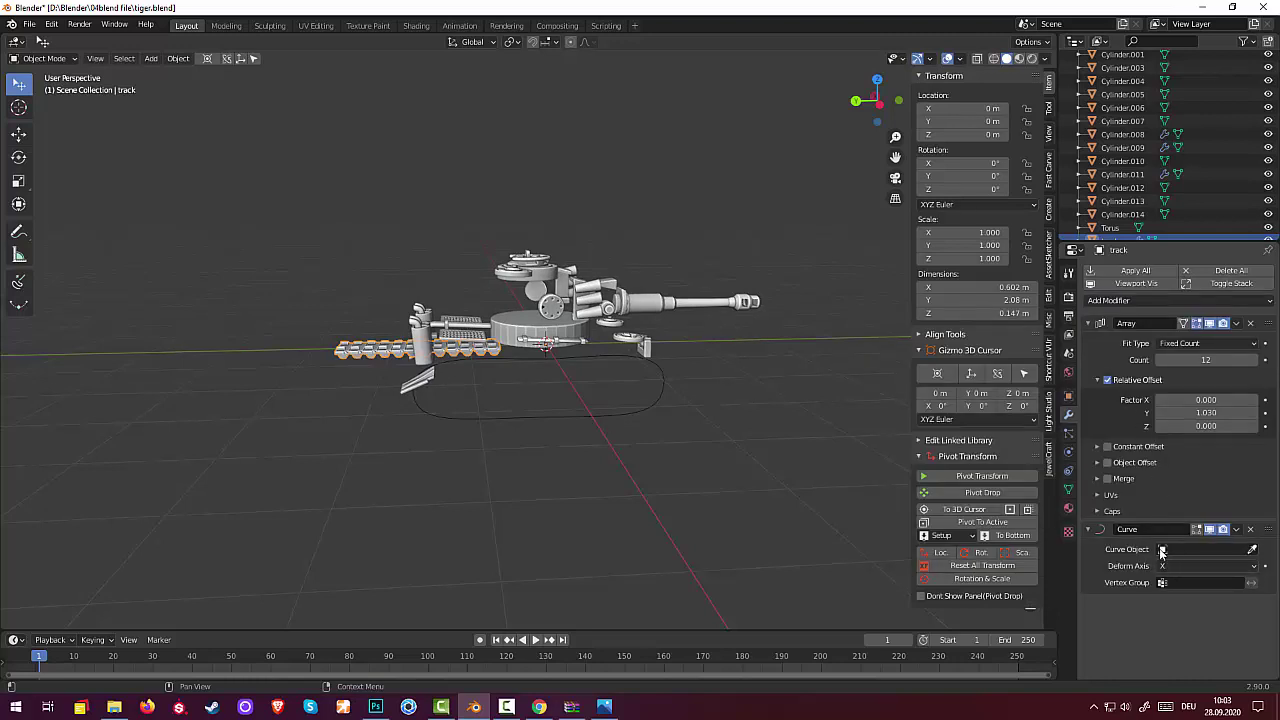
click(1251, 551)
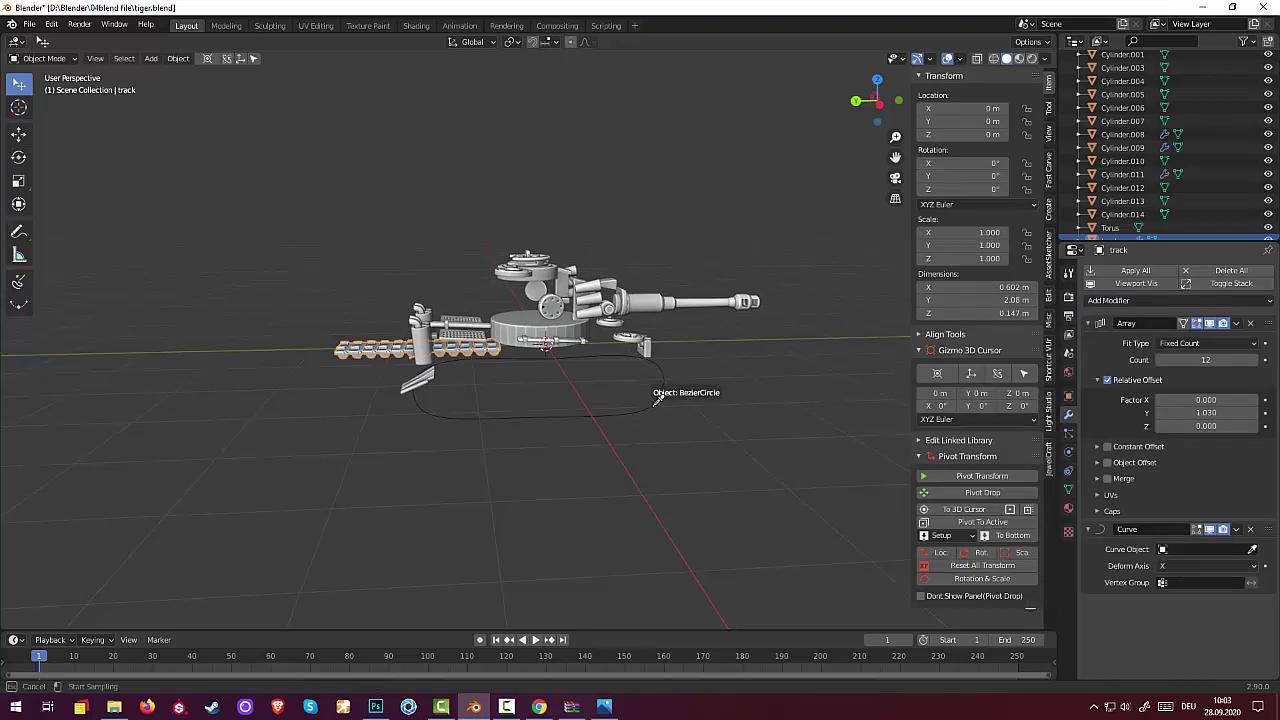
click(652, 408)
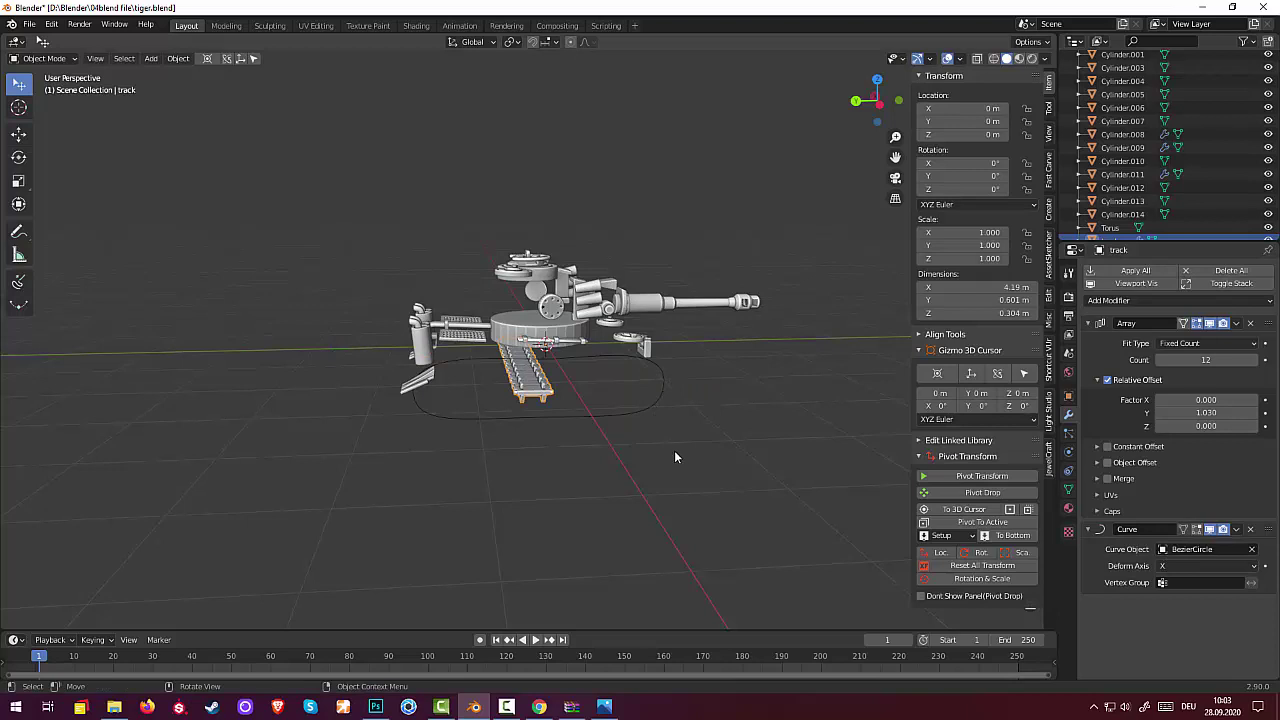
Try the Y, Z and -X deform axes, settling on -Y.
click(1165, 566)
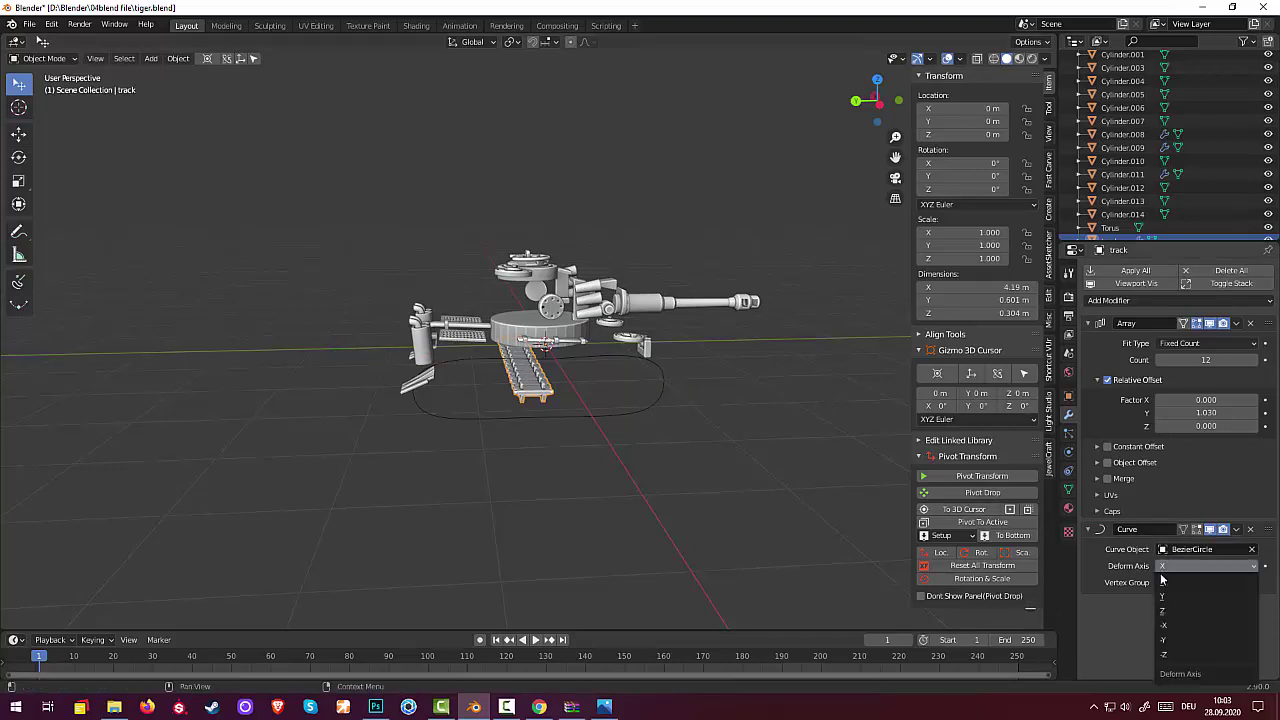
click(1165, 597)
click(1165, 566)
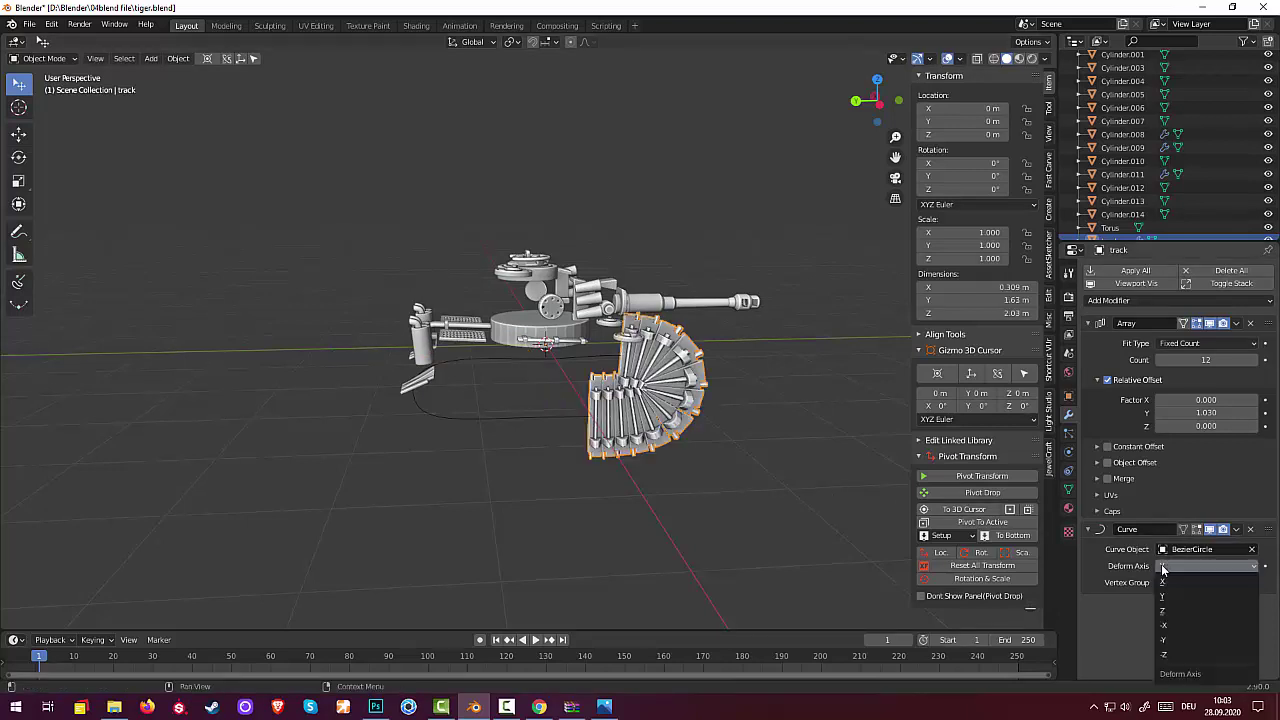
click(1166, 609)
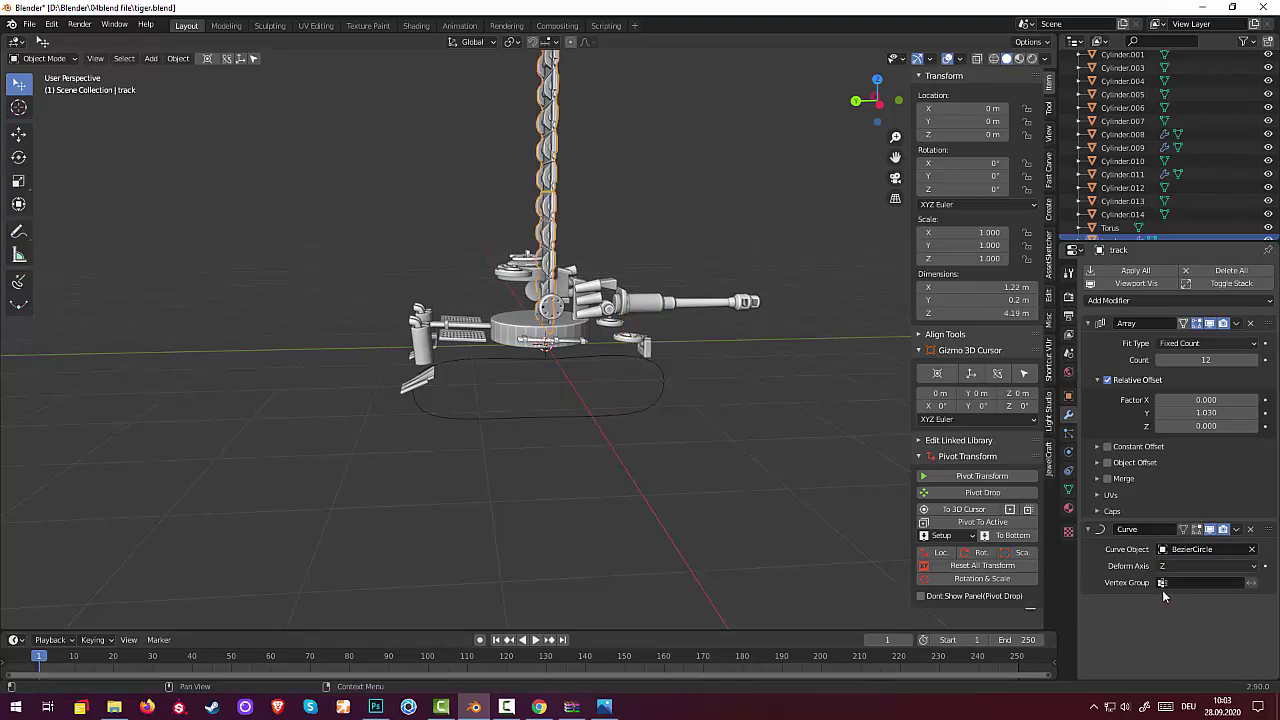
click(1163, 568)
click(1166, 622)
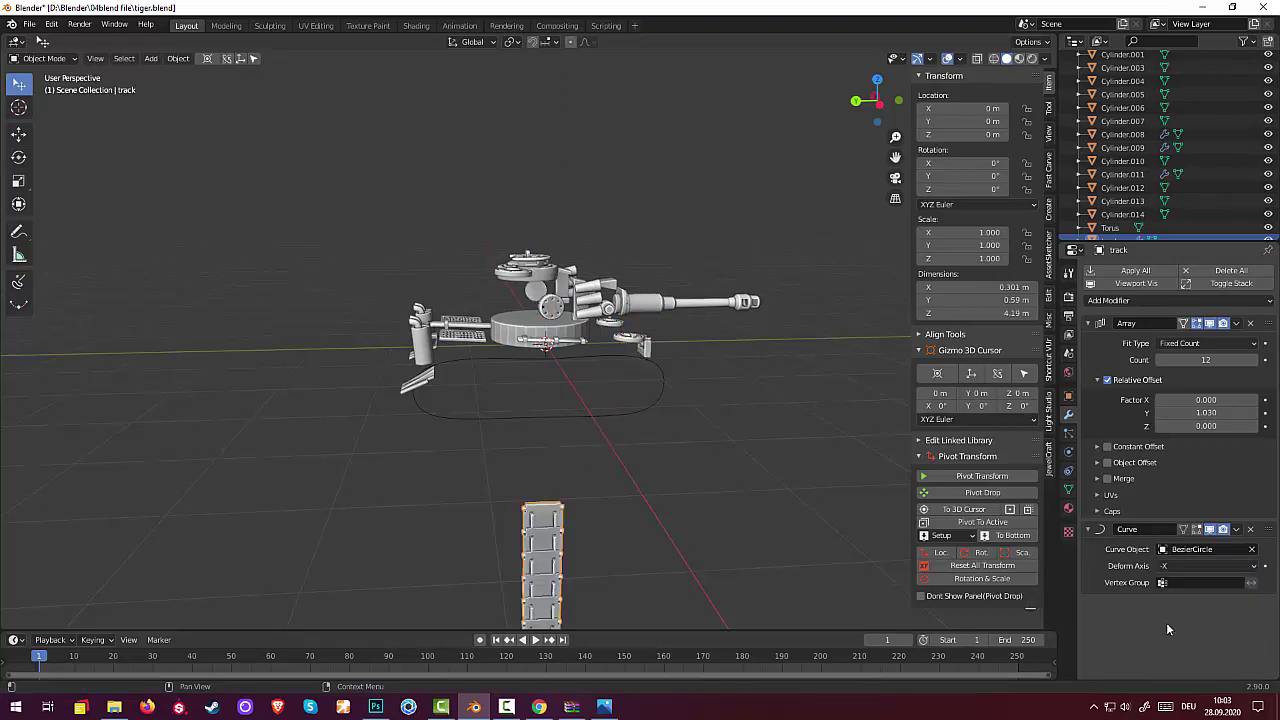
click(1175, 568)
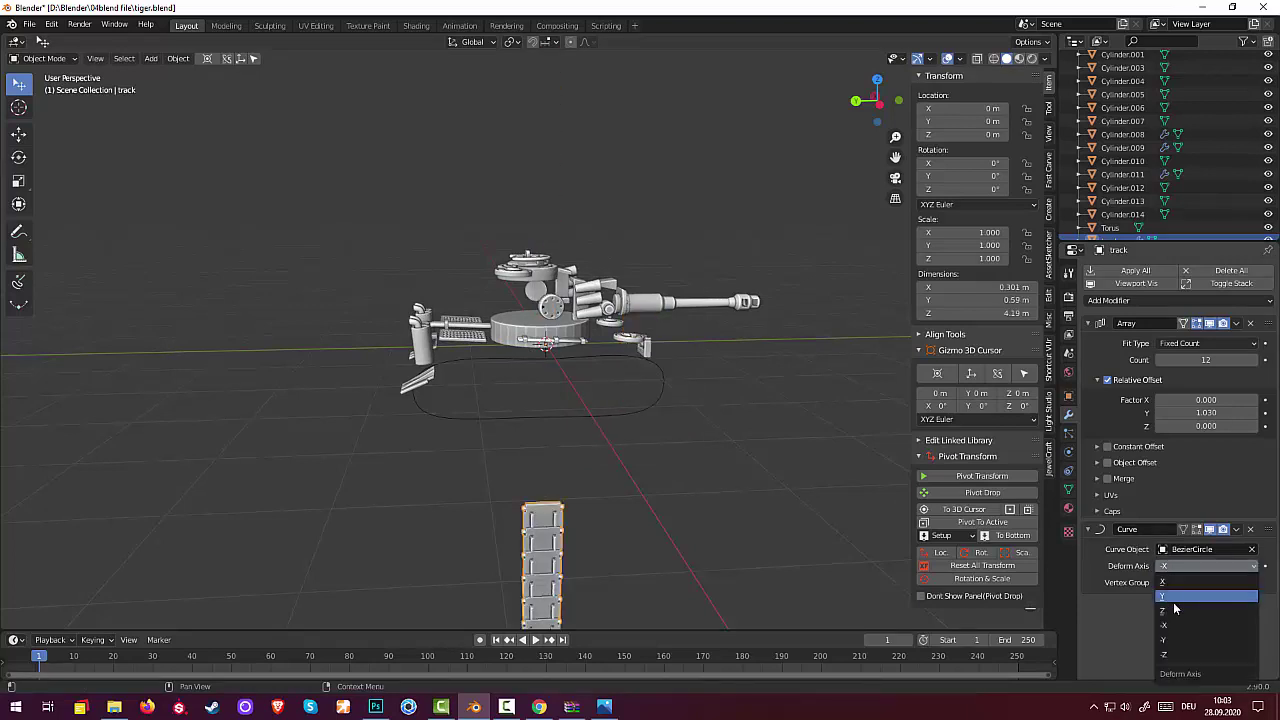
click(1175, 638)
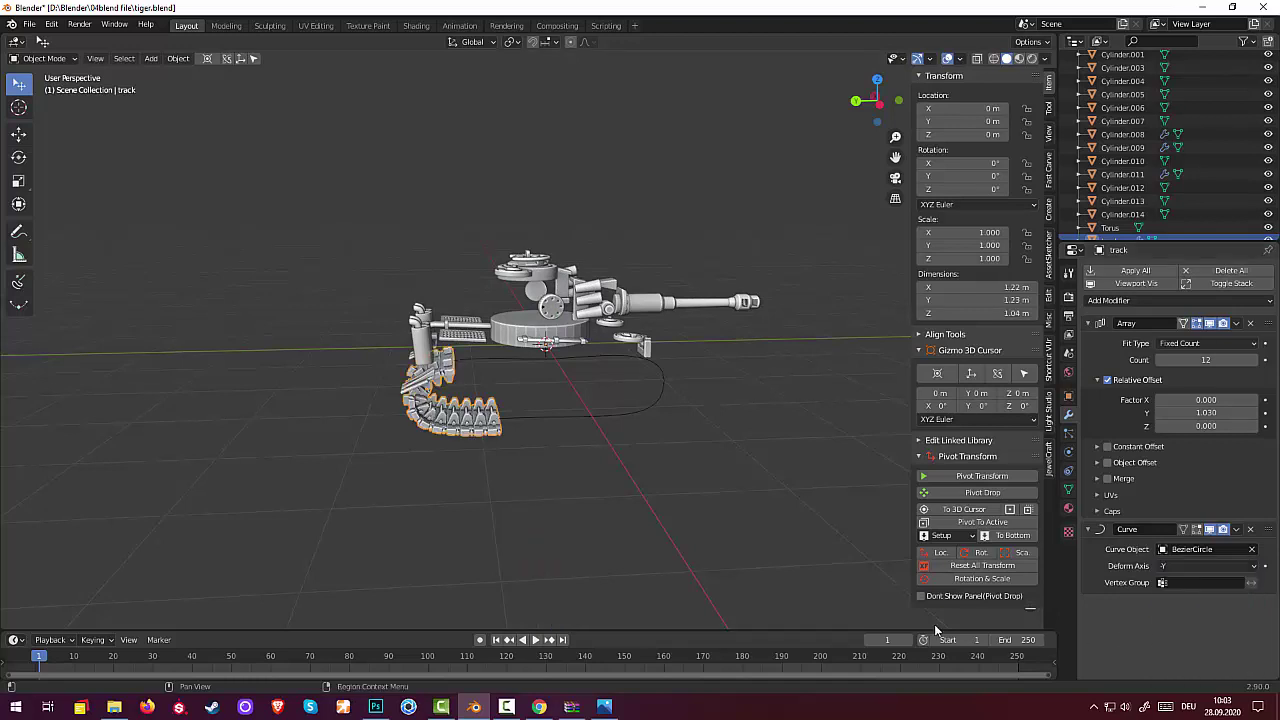
Scale the track chain uniformly to half size (0.5).
mouse_move(751, 548)
middle_down()
mouse_move(890, 534)
mouse_move(873, 536)
middle_up()
mouse_move(868, 541)
middle_down()
mouse_move(743, 444)
mouse_move(740, 455)
mouse_move(633, 437)
mouse_move(599, 472)
middle_up()
middle_drag(657, 422, 734, 425)
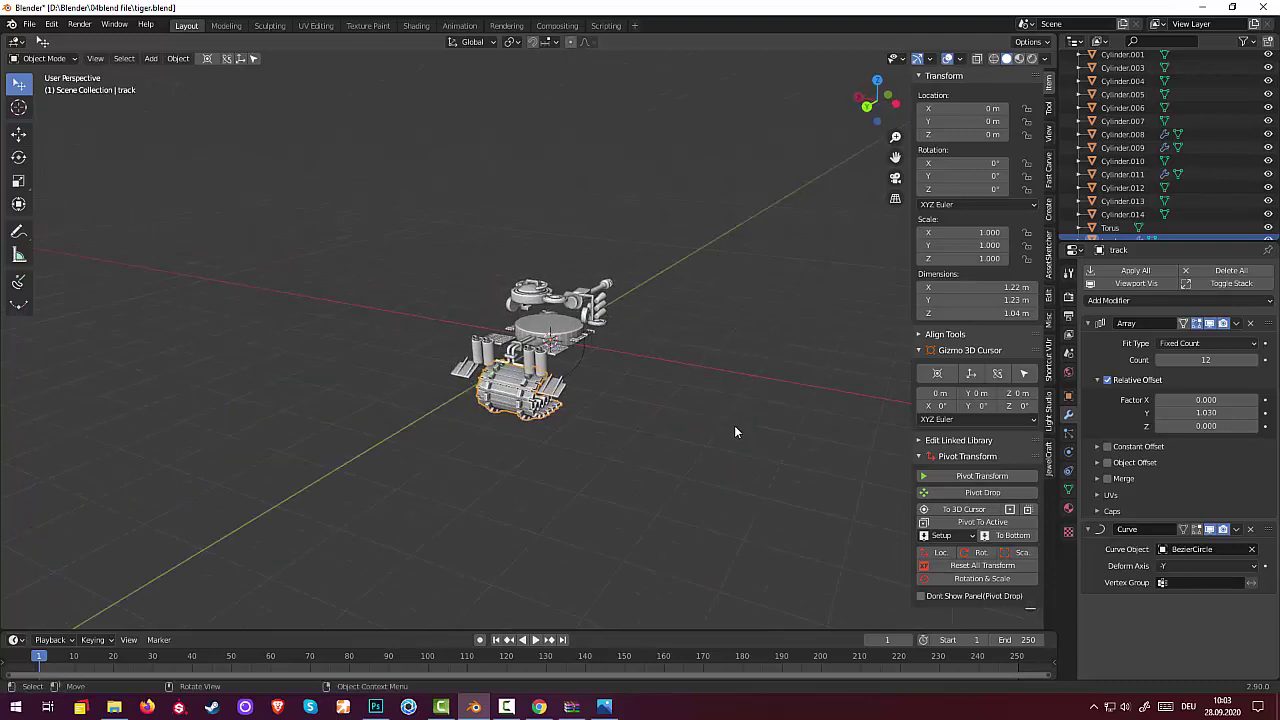
scroll(606, 431, up, 3)
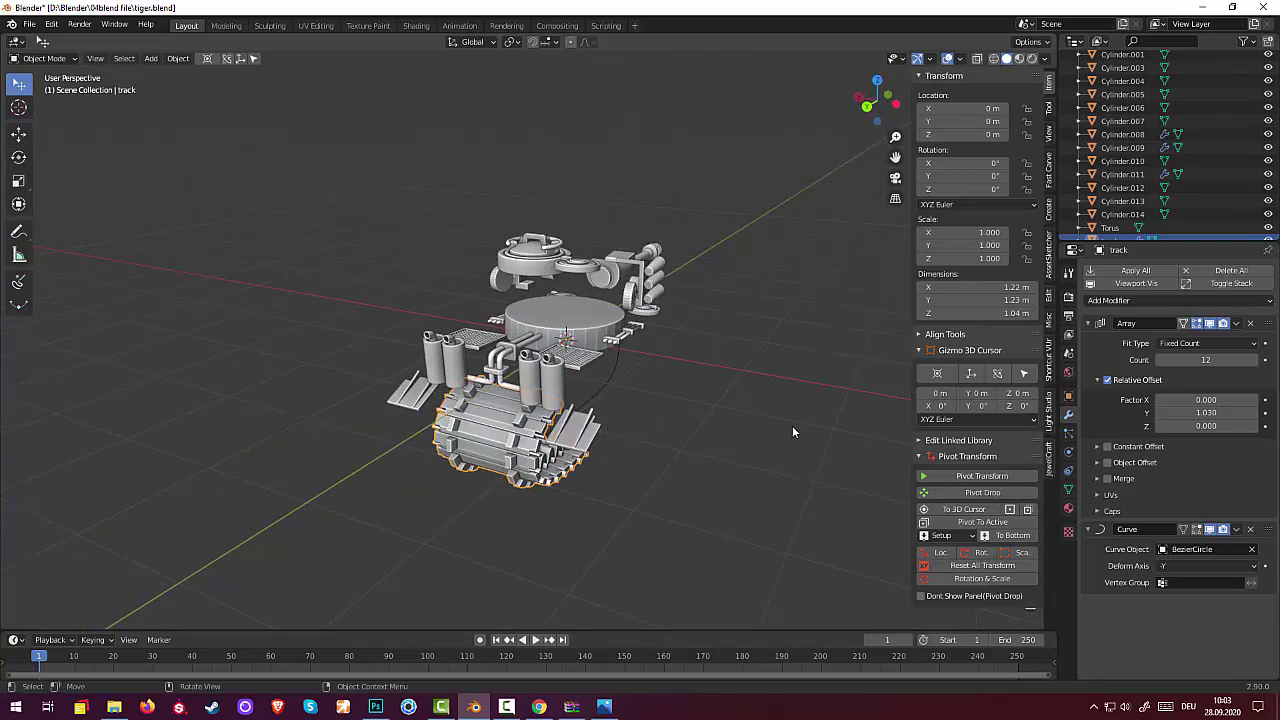
key(s)
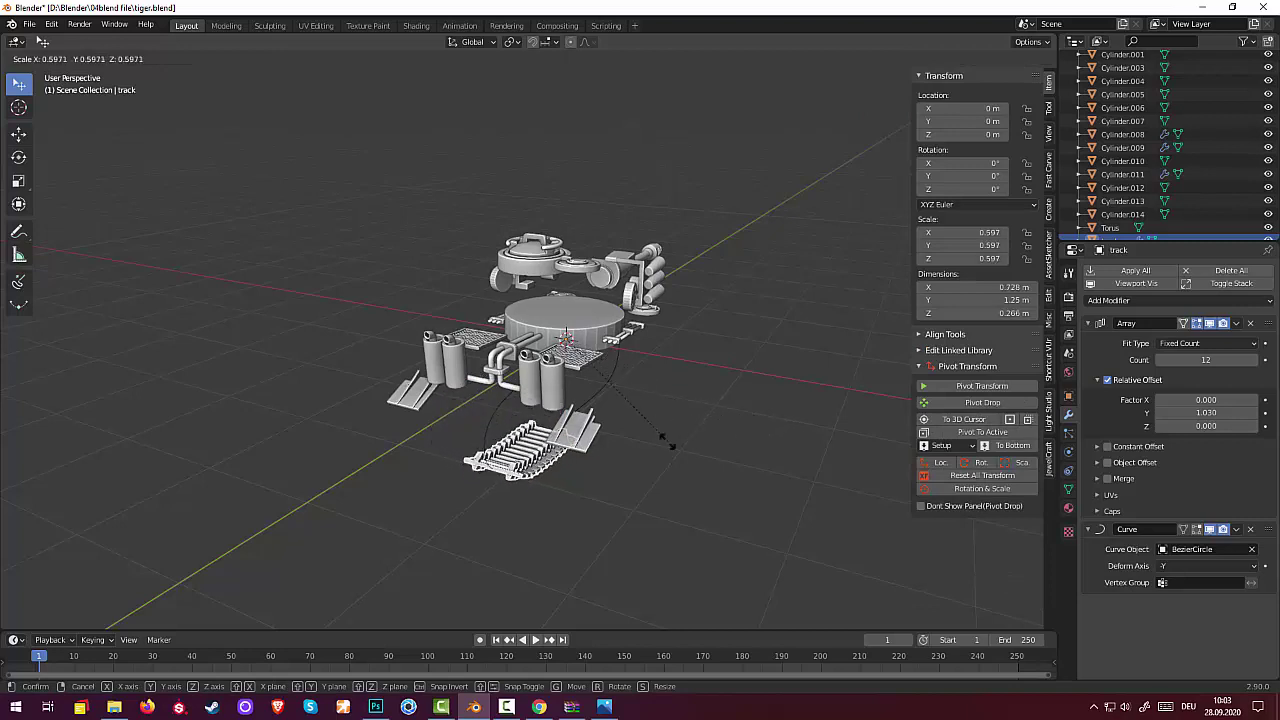
text(.5)
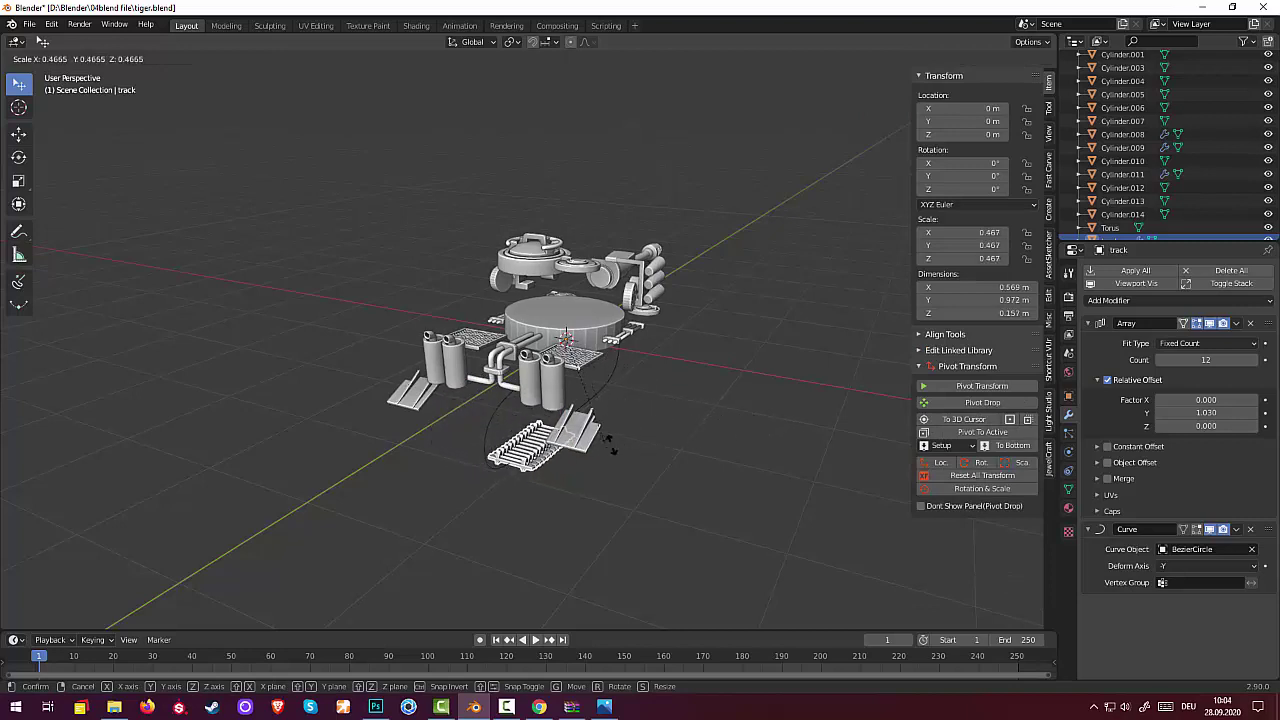
key(Return)
Set the Array modifier's relative offset factor Y to 1.100.
mouse_move(646, 444)
middle_down()
mouse_move(697, 298)
mouse_move(677, 405)
mouse_move(564, 500)
middle_up()
scroll(564, 500, up, 2)
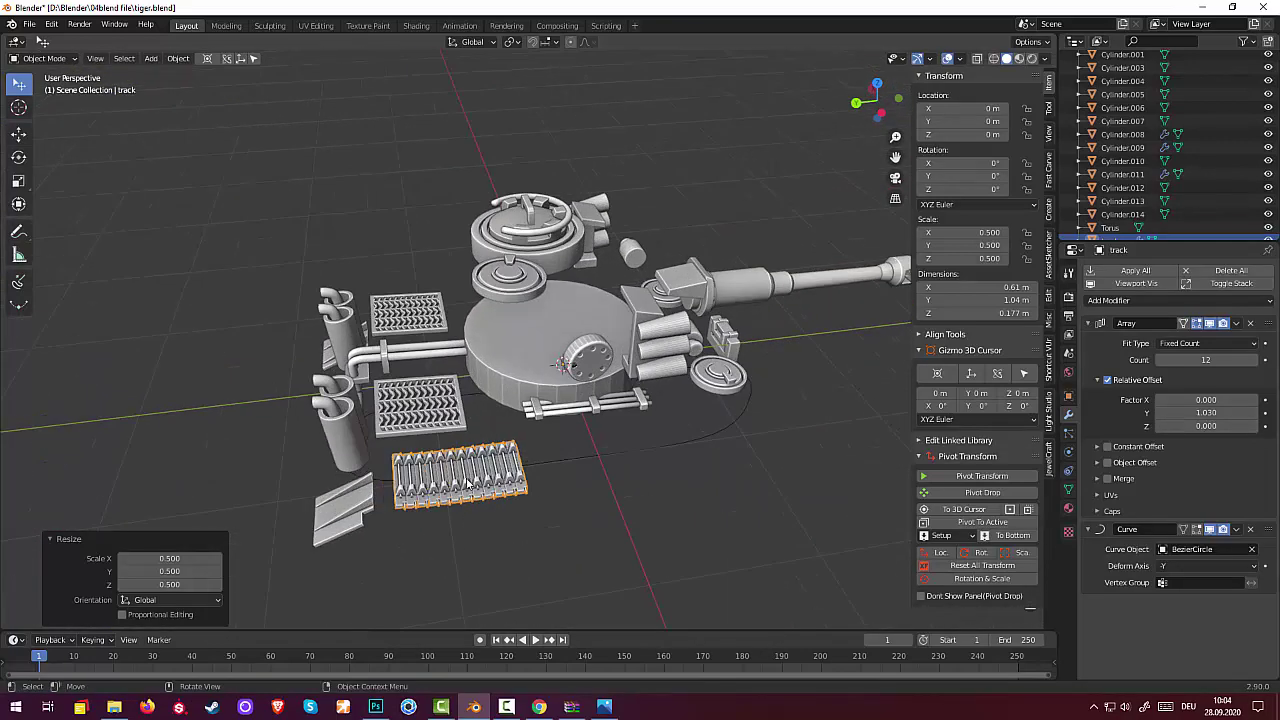
scroll(520, 490, up, 2)
mouse_move(465, 478)
middle_down()
mouse_move(504, 432)
mouse_move(596, 404)
mouse_move(587, 426)
mouse_move(493, 446)
mouse_move(459, 580)
middle_up()
scroll(459, 580, up, 3)
scroll(459, 580, down, 2)
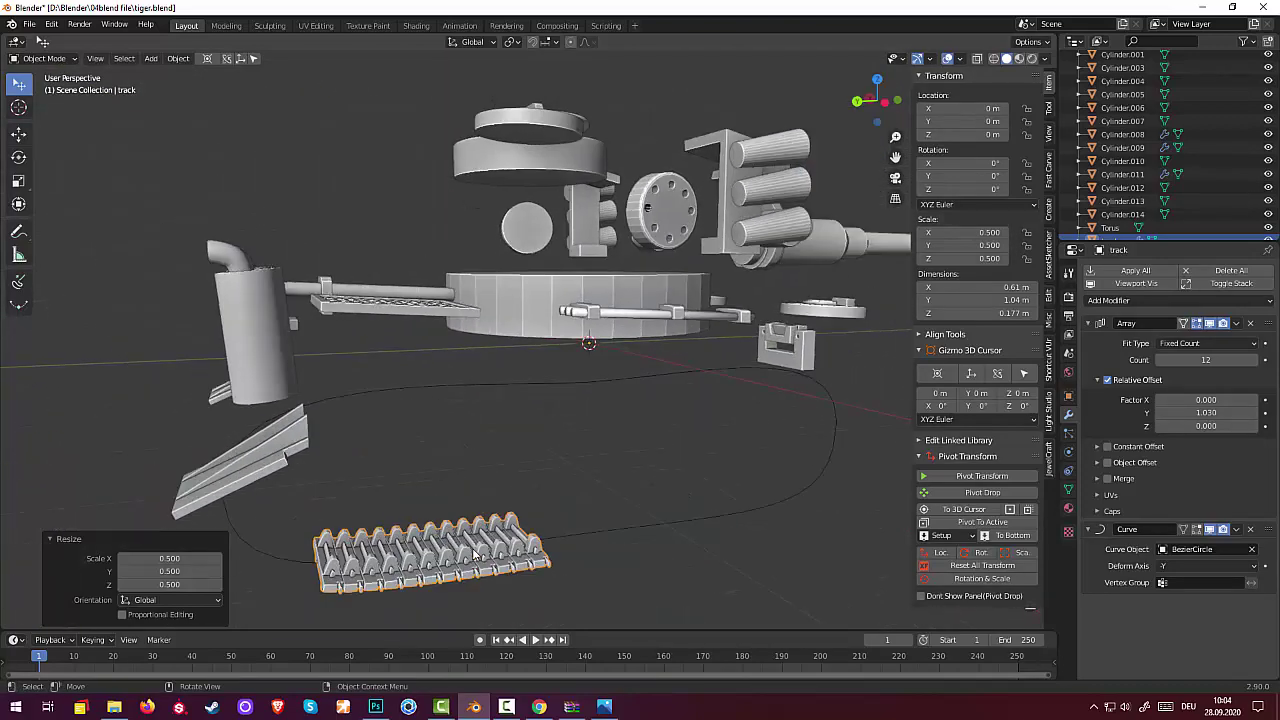
click(1222, 413)
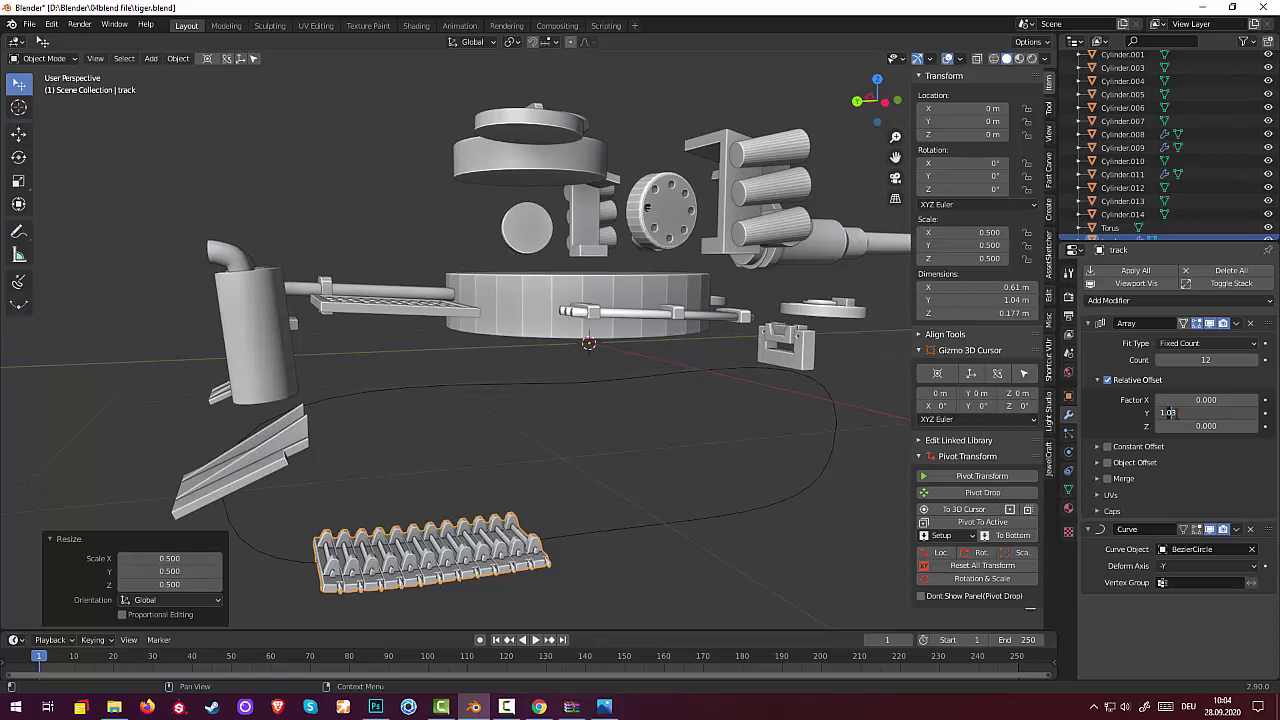
text(1.1)
key(Return)
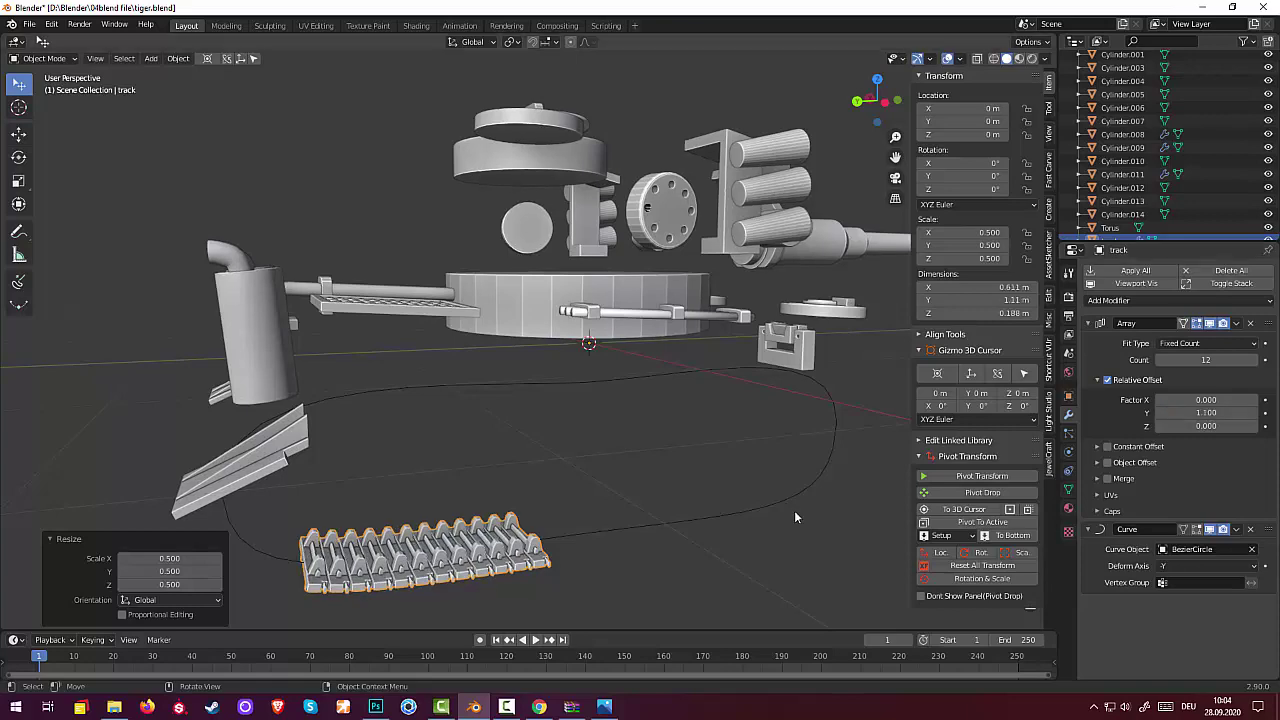
Stretch the track chain along Y to about 1.12.
mouse_move(735, 518)
middle_down()
mouse_move(722, 526)
mouse_move(759, 508)
mouse_move(767, 482)
mouse_move(664, 508)
middle_up()
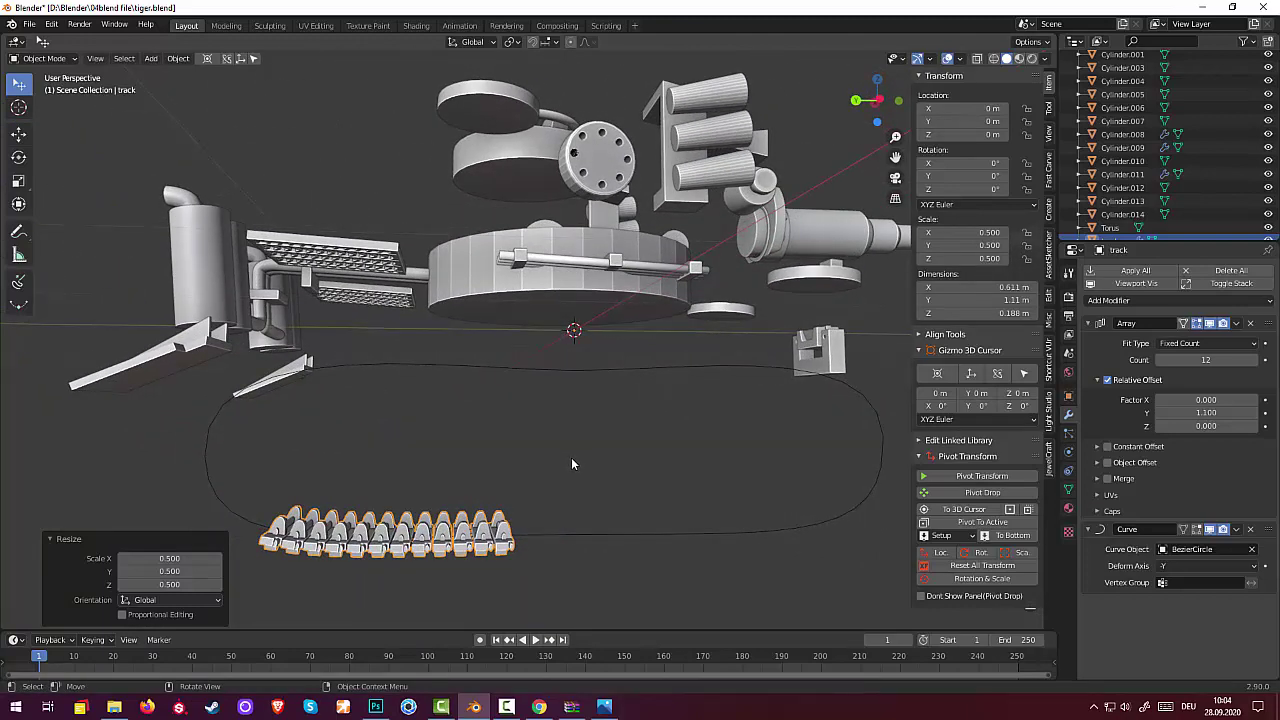
click(480, 537)
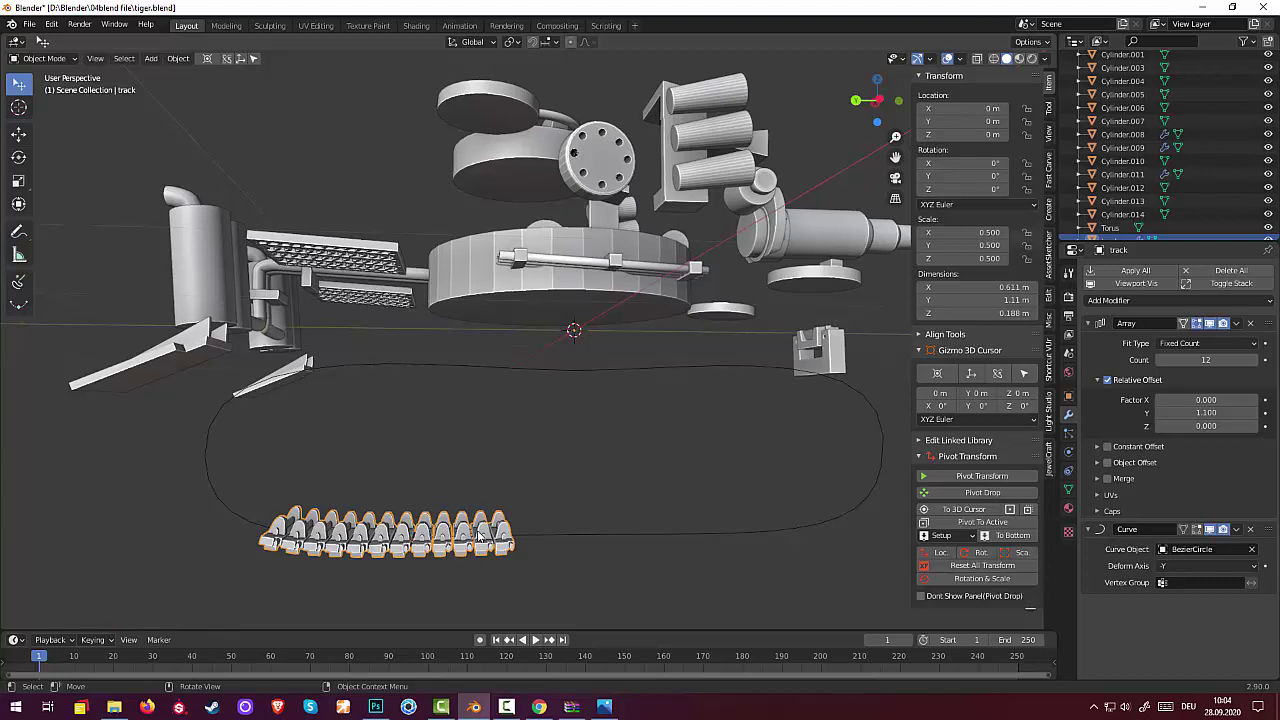
key(s)
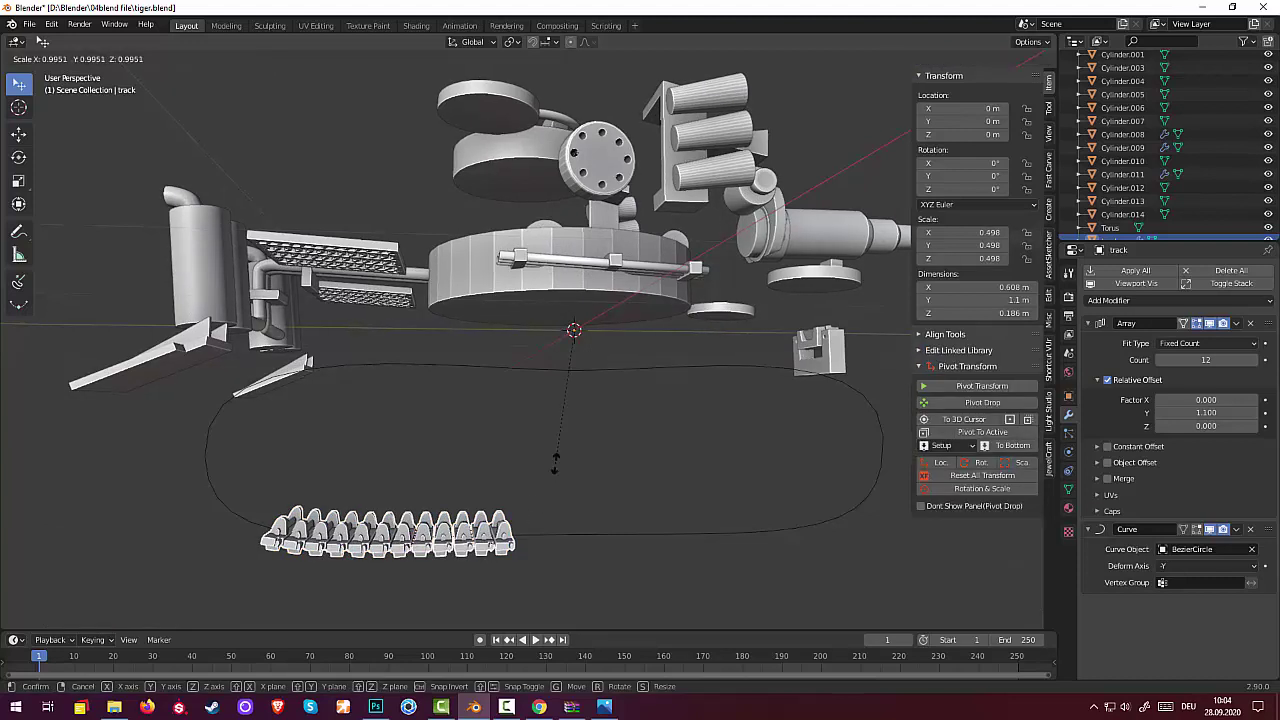
key(y)
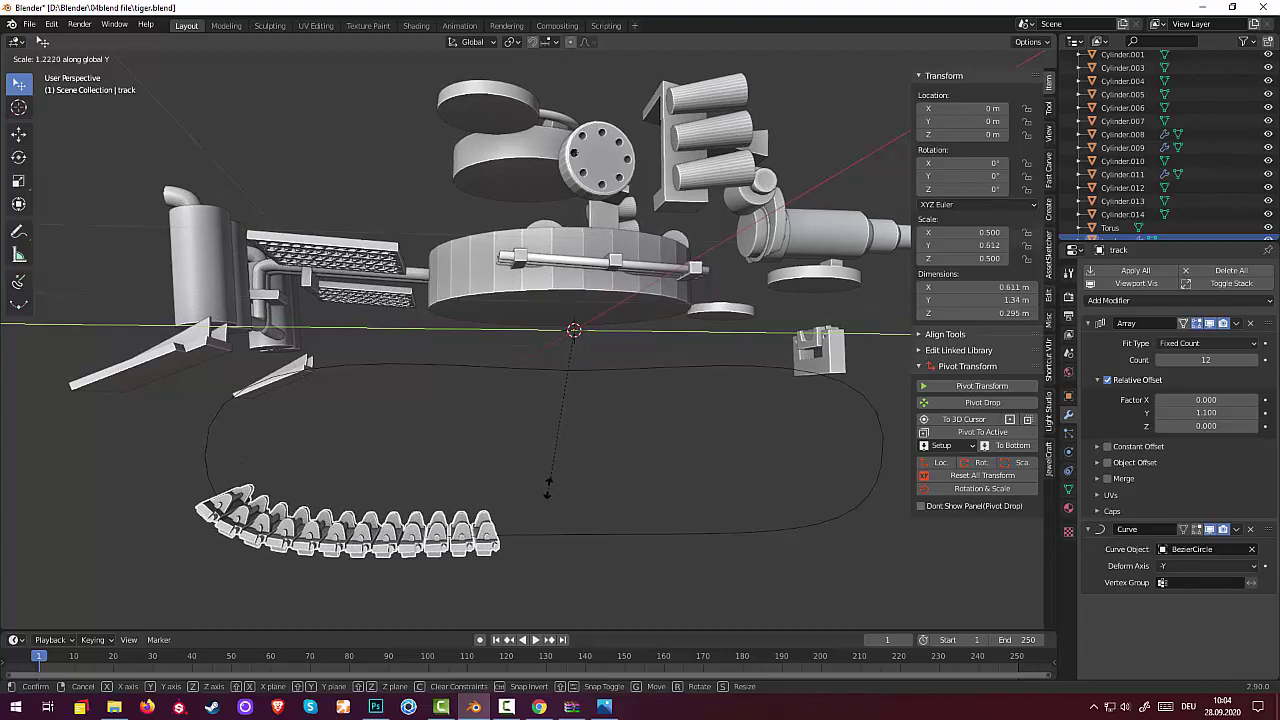
click(549, 478)
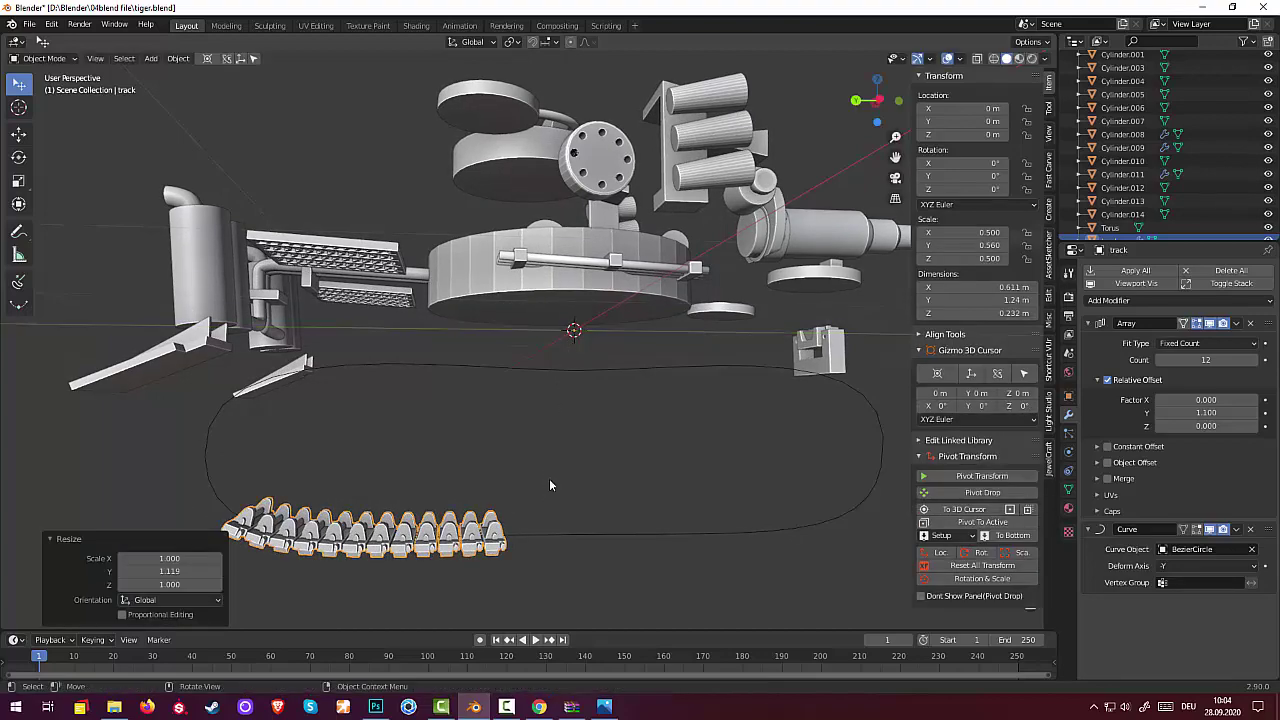
mouse_move(549, 478)
middle_down()
mouse_move(694, 462)
mouse_move(816, 364)
mouse_move(683, 470)
mouse_move(670, 502)
mouse_move(652, 502)
middle_up()
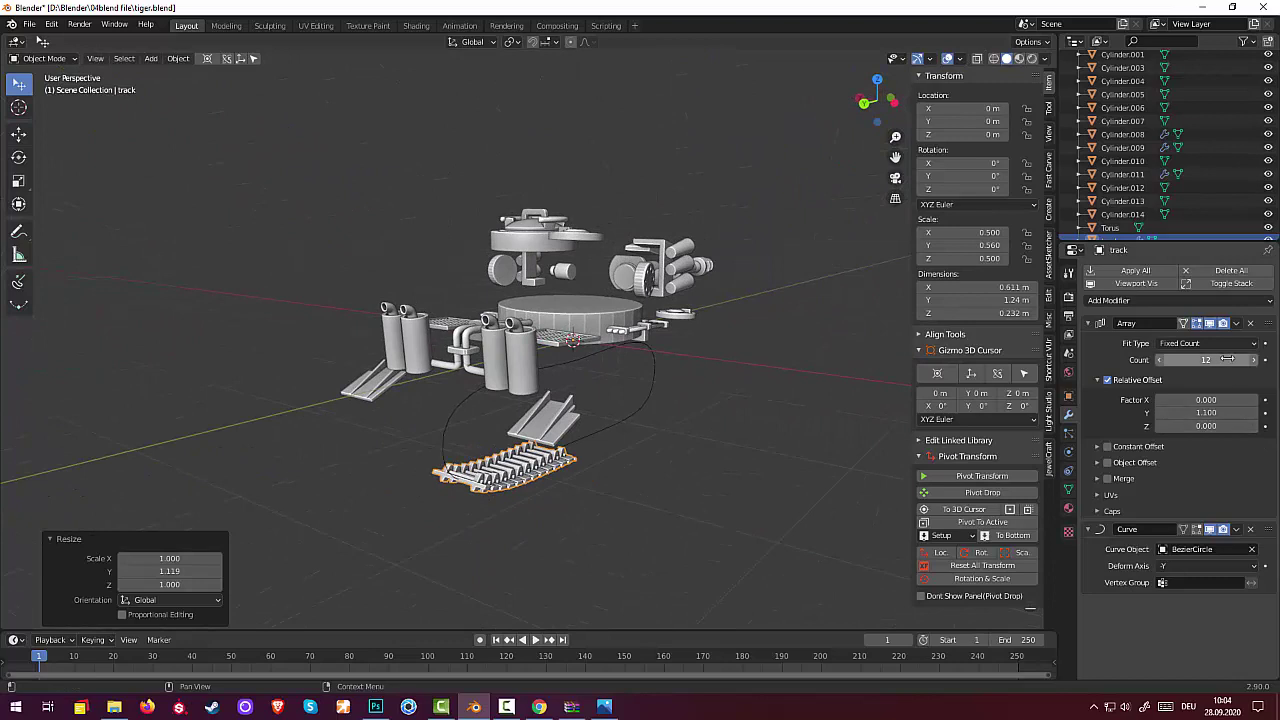
Raise the Array count to 72, then 73 so the chain closes around the loop.
drag(1228, 360, 1279, 360)
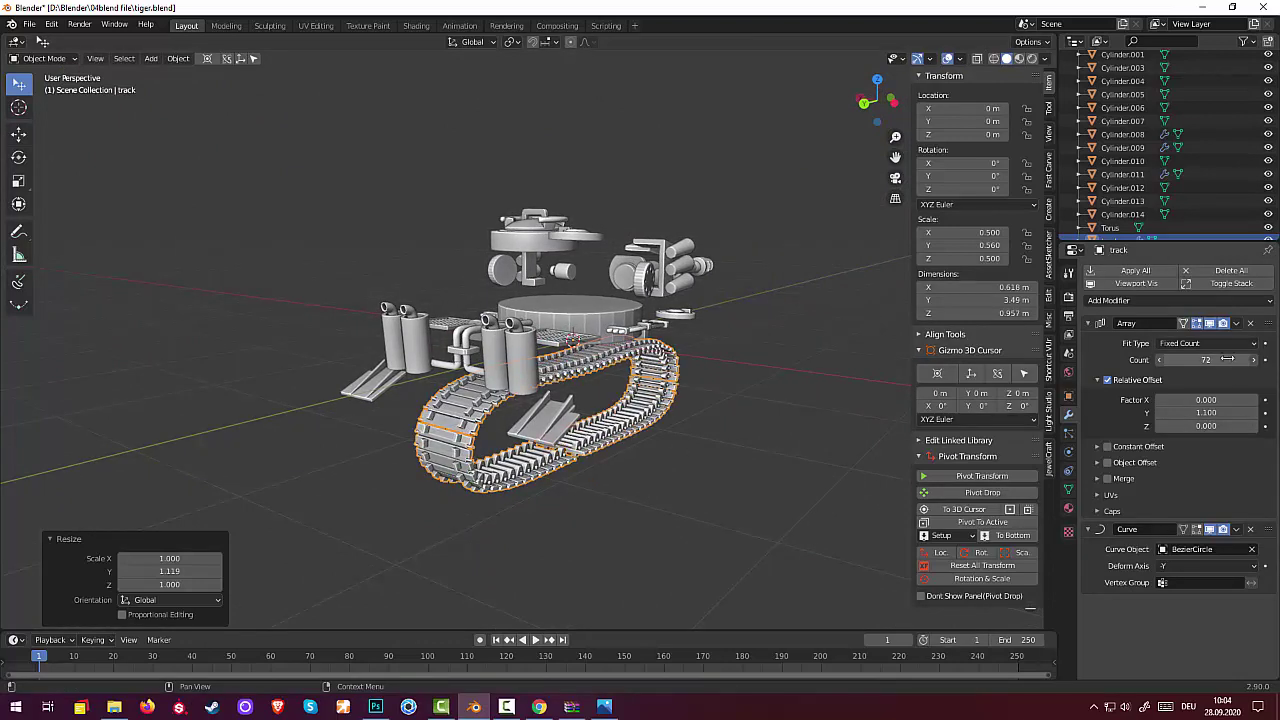
middle_drag(810, 403, 767, 422)
scroll(700, 450, up, 4)
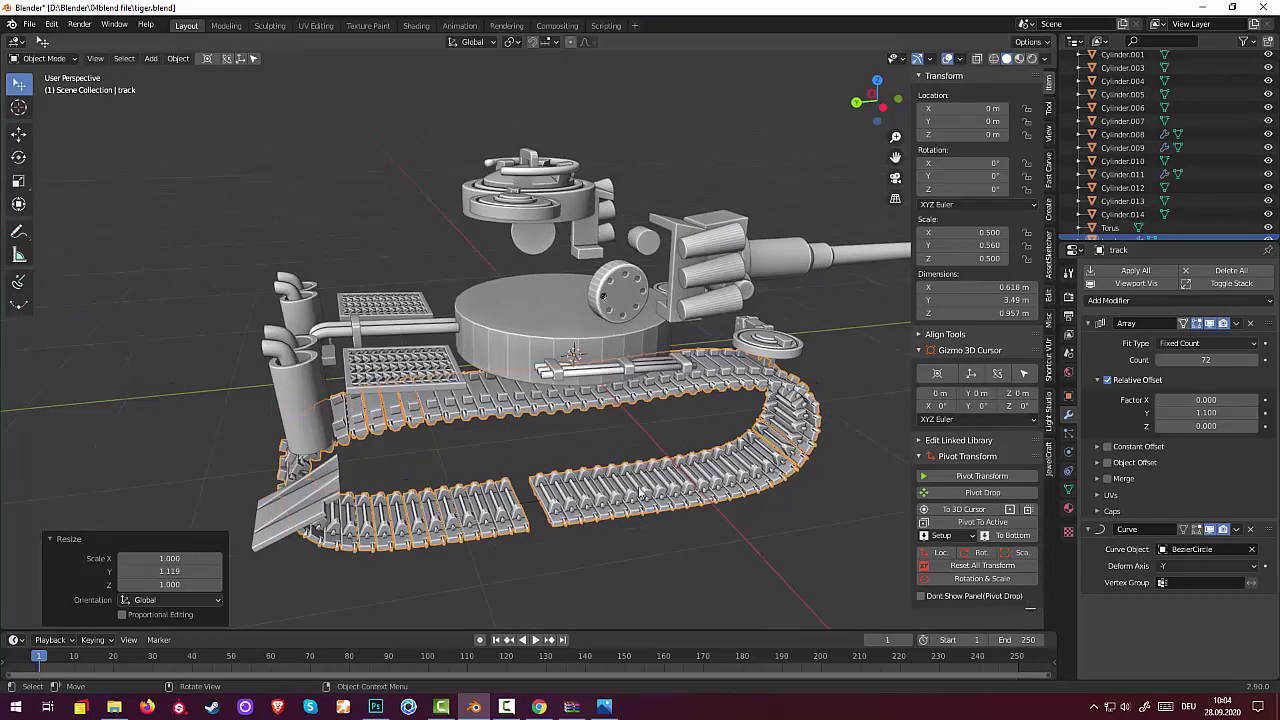
click(1255, 362)
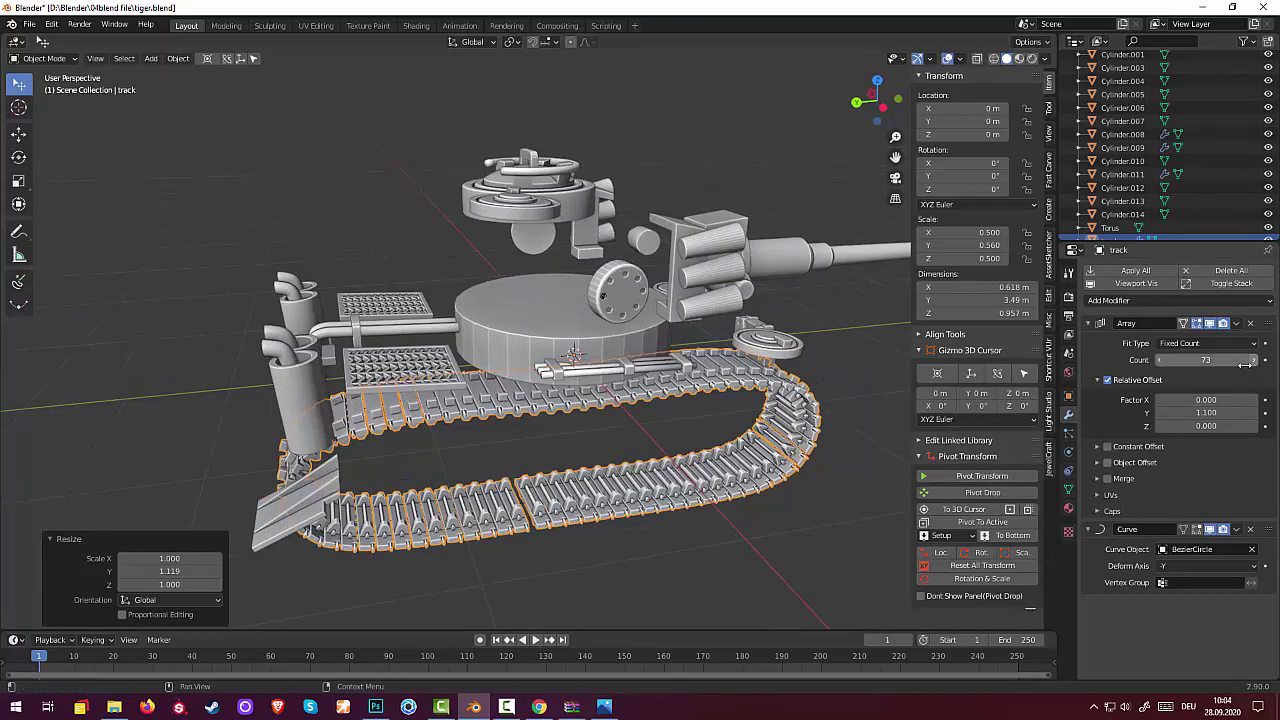
Deselect the track and view the closed chain from the tank's front.
key(s)
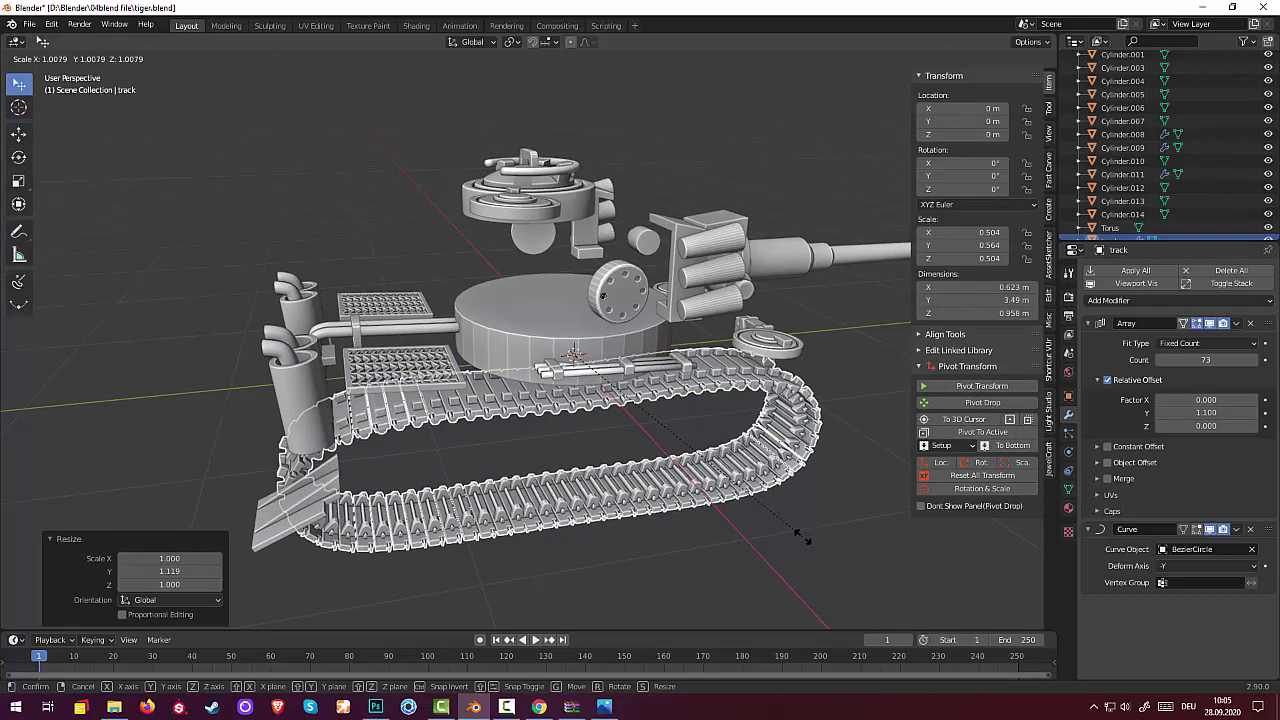
right_click(800, 537)
click(680, 561)
mouse_move(680, 561)
middle_down()
mouse_move(803, 546)
mouse_move(760, 576)
mouse_move(658, 532)
mouse_move(671, 516)
mouse_move(921, 521)
mouse_move(861, 542)
mouse_move(722, 551)
mouse_move(617, 509)
mouse_move(437, 509)
mouse_move(368, 537)
mouse_move(419, 522)
middle_up()
scroll(658, 525, down, 3)
scroll(658, 525, down, 2)
Re-enable the Tigr hull collection and select the track chain.
scroll(1175, 190, up, 3)
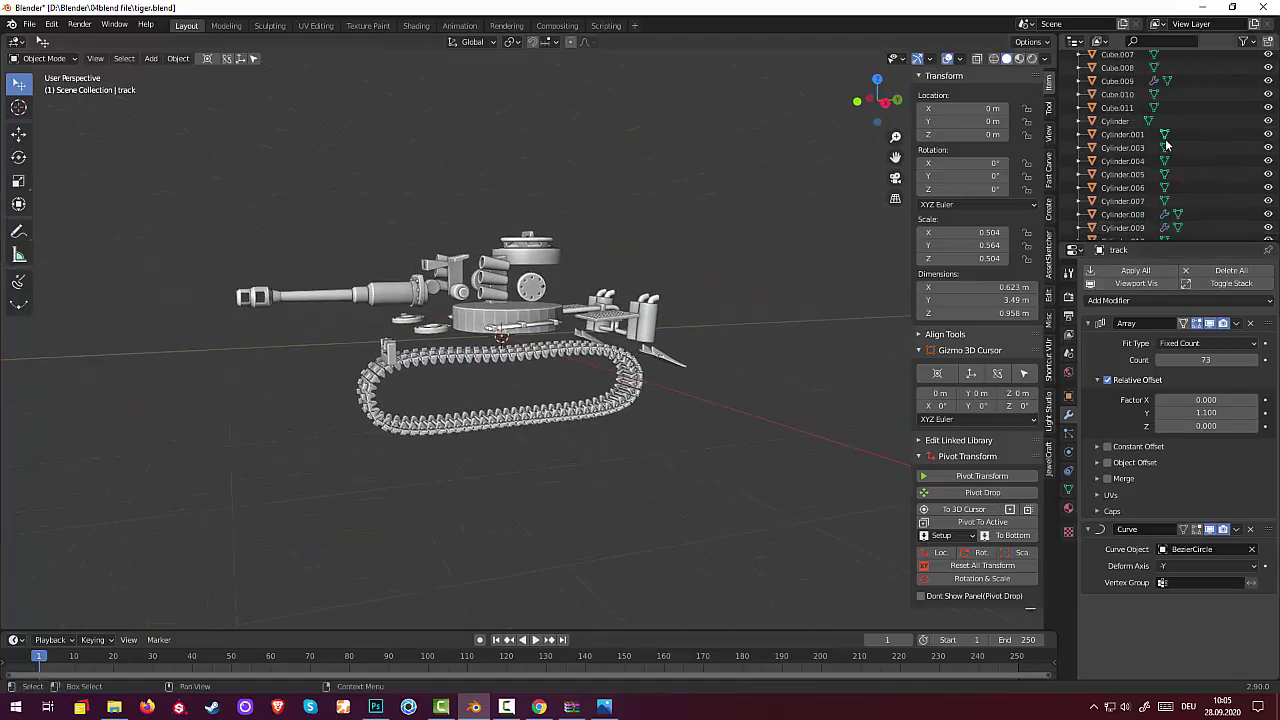
scroll(1166, 146, up, 5)
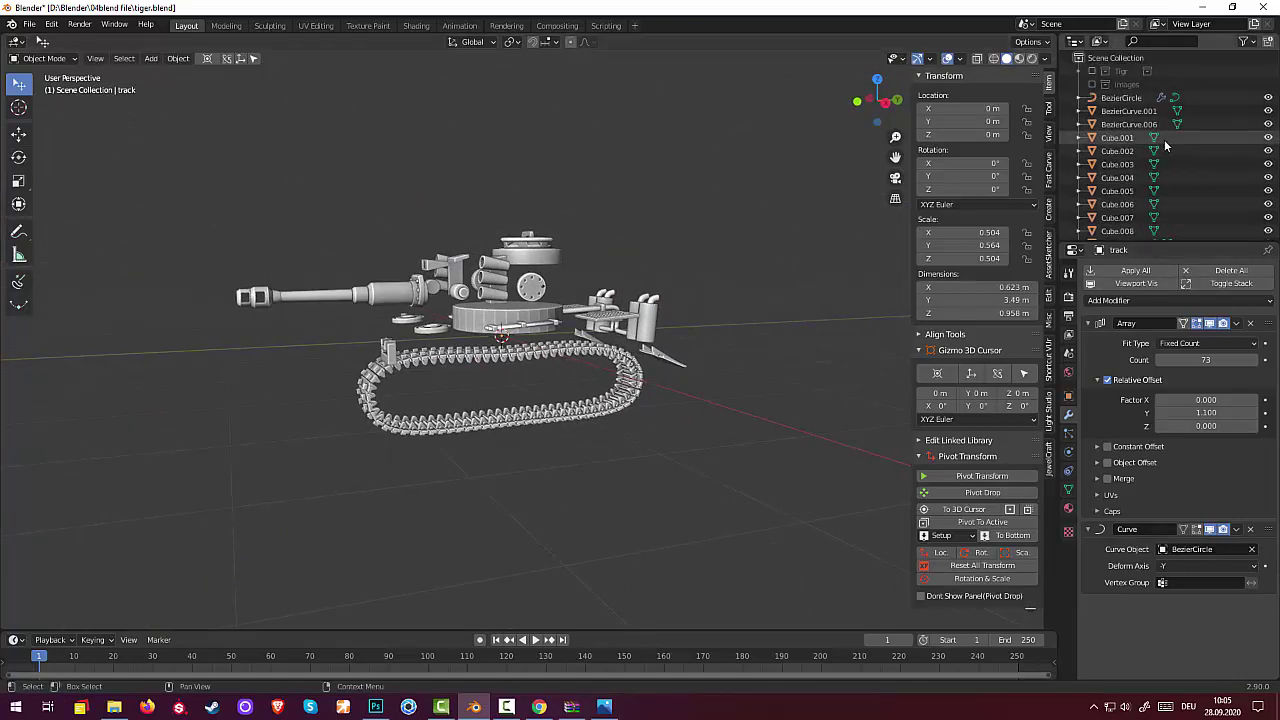
click(1091, 72)
middle_drag(861, 227, 951, 197)
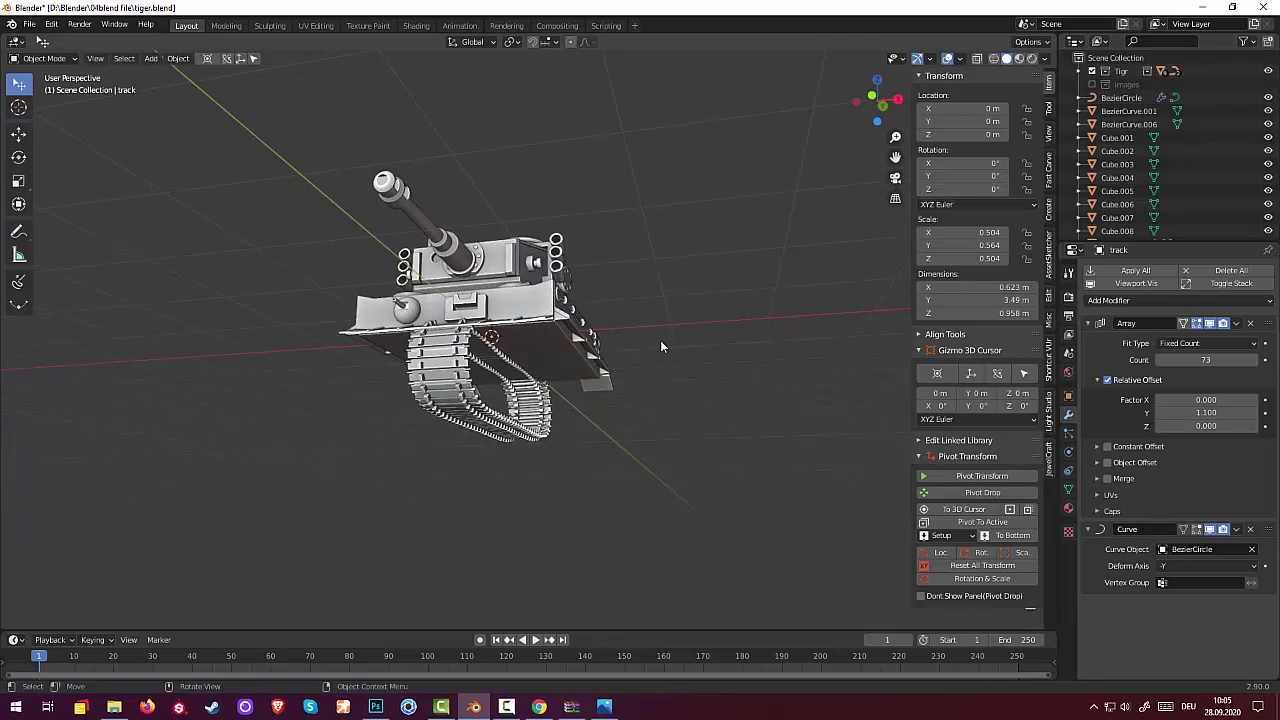
click(443, 381)
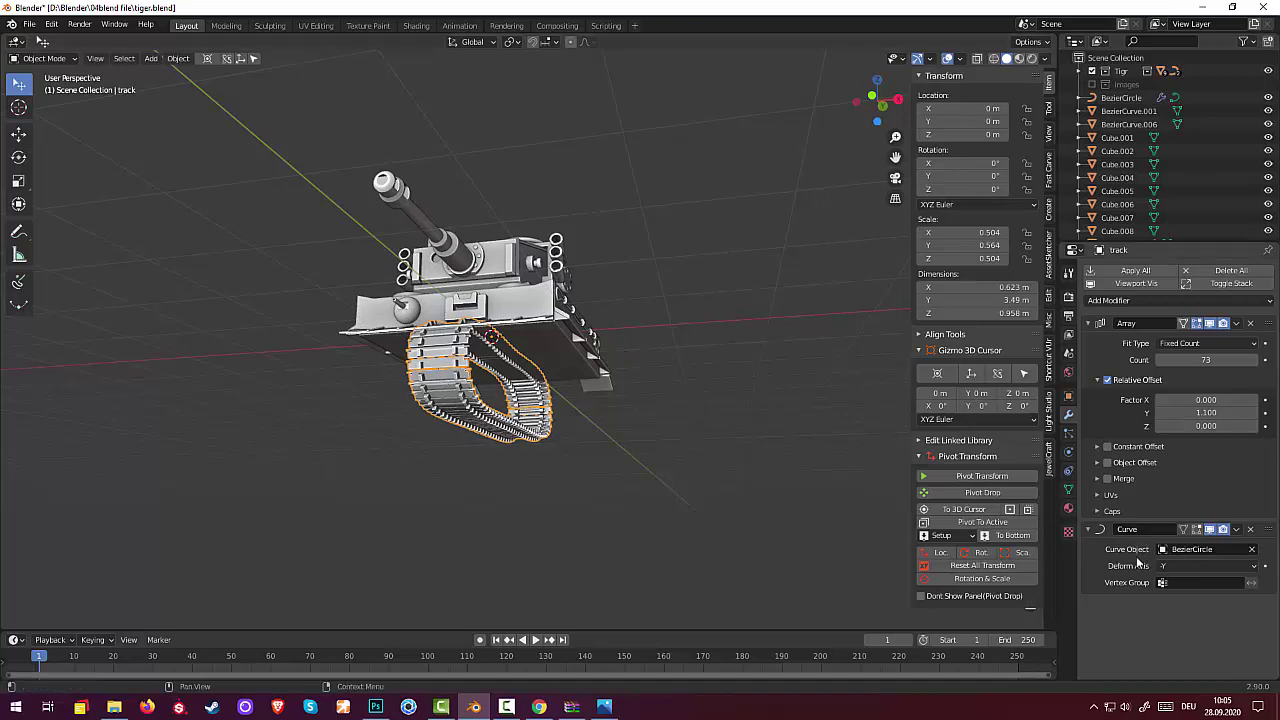
mouse_move(631, 510)
middle_down()
mouse_move(731, 529)
mouse_move(506, 528)
middle_up()
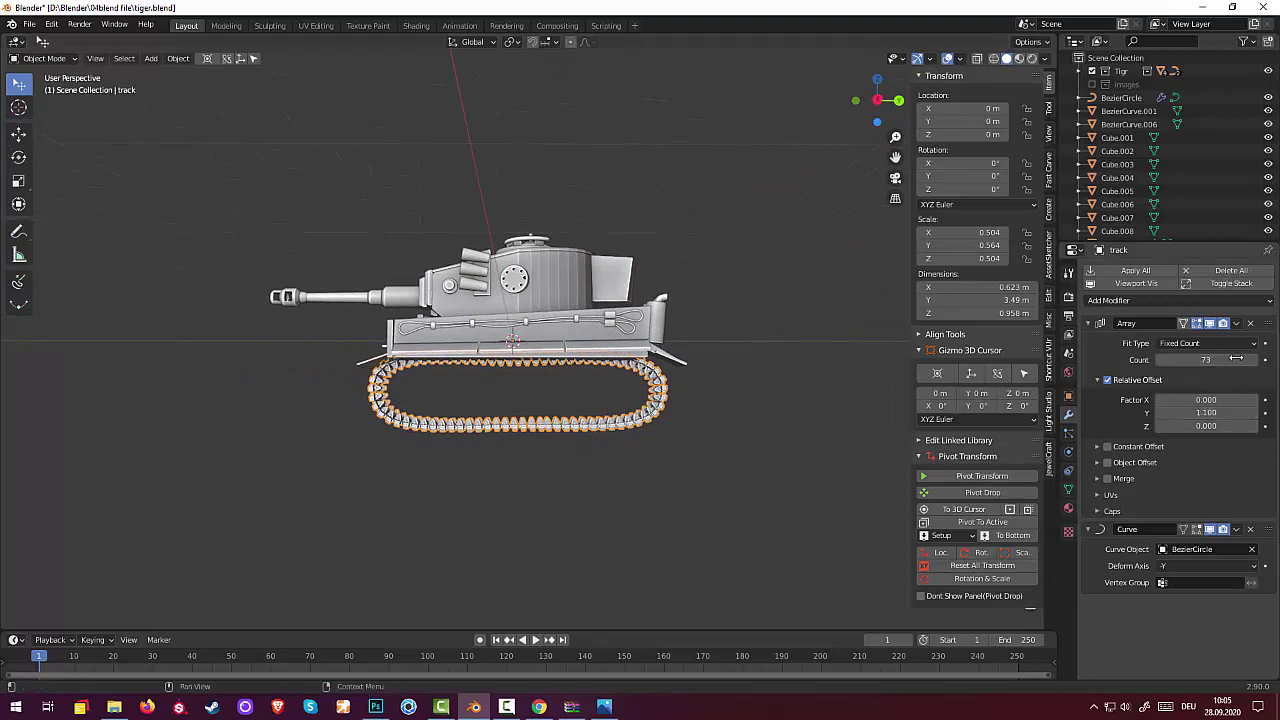
Apply the Array modifier, then the Curve modifier, on the track.
click(1238, 325)
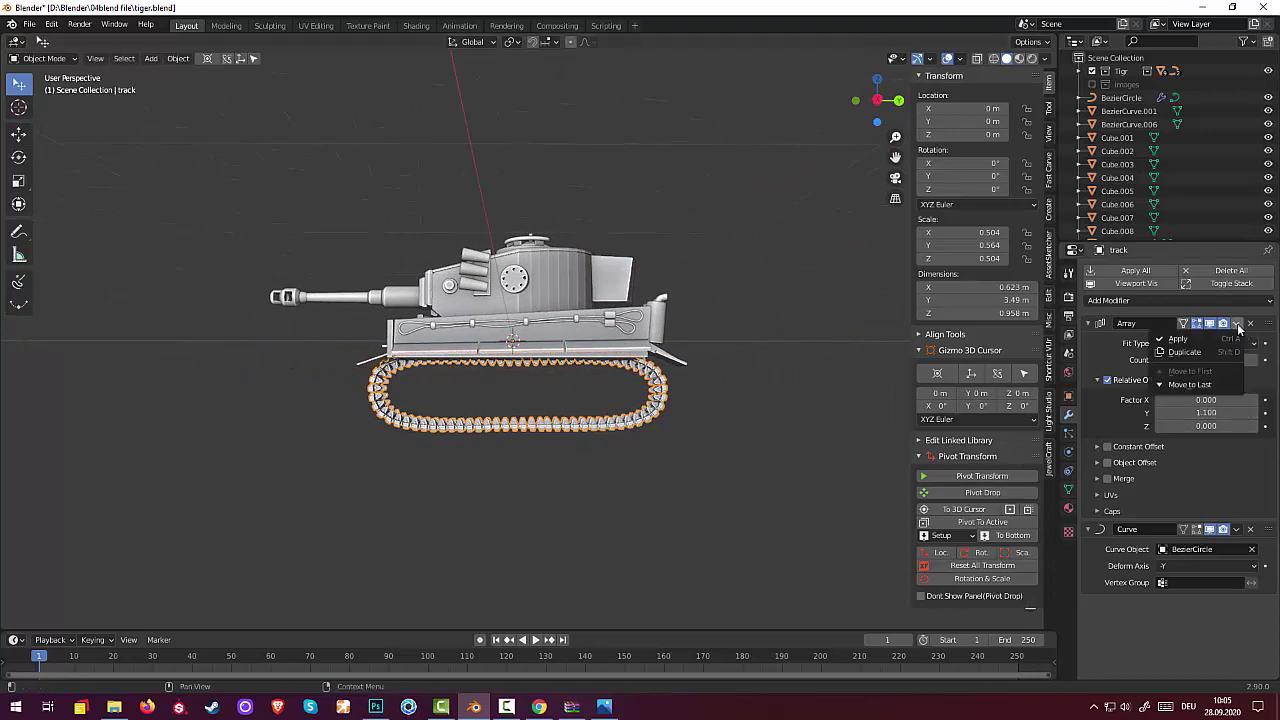
click(1183, 345)
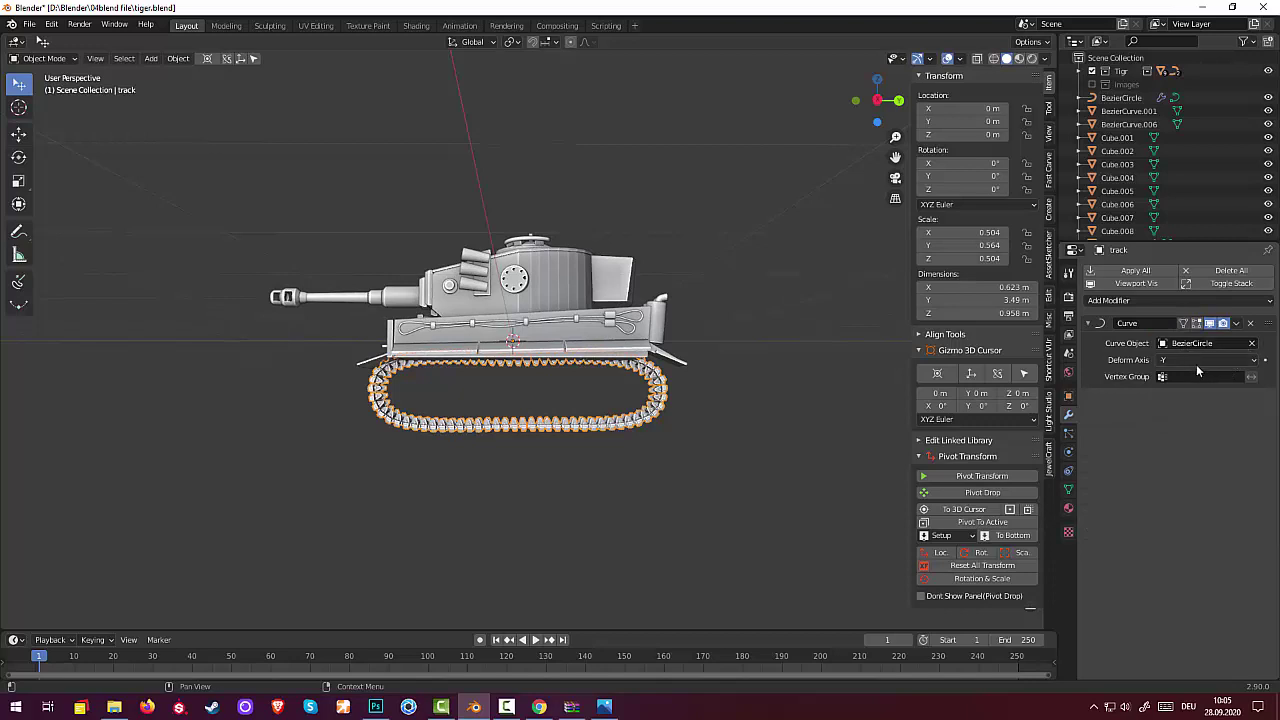
click(1238, 325)
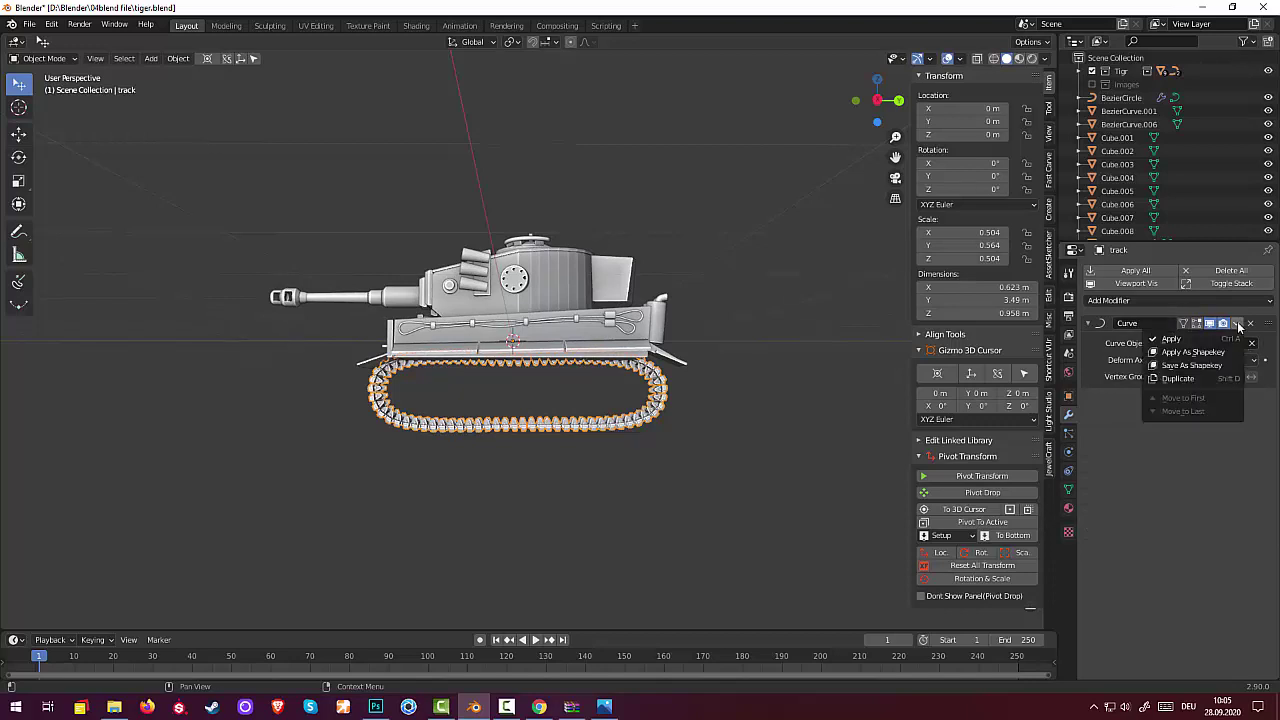
click(1192, 340)
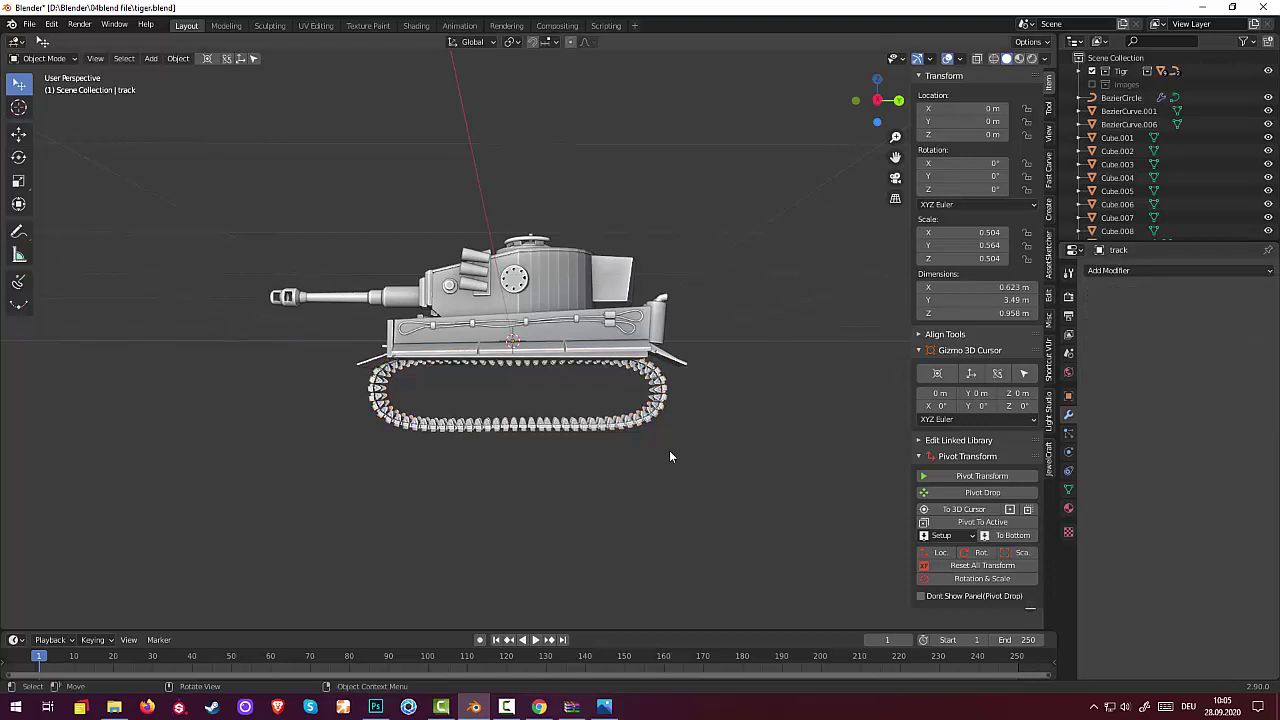
middle_drag(609, 422, 856, 424)
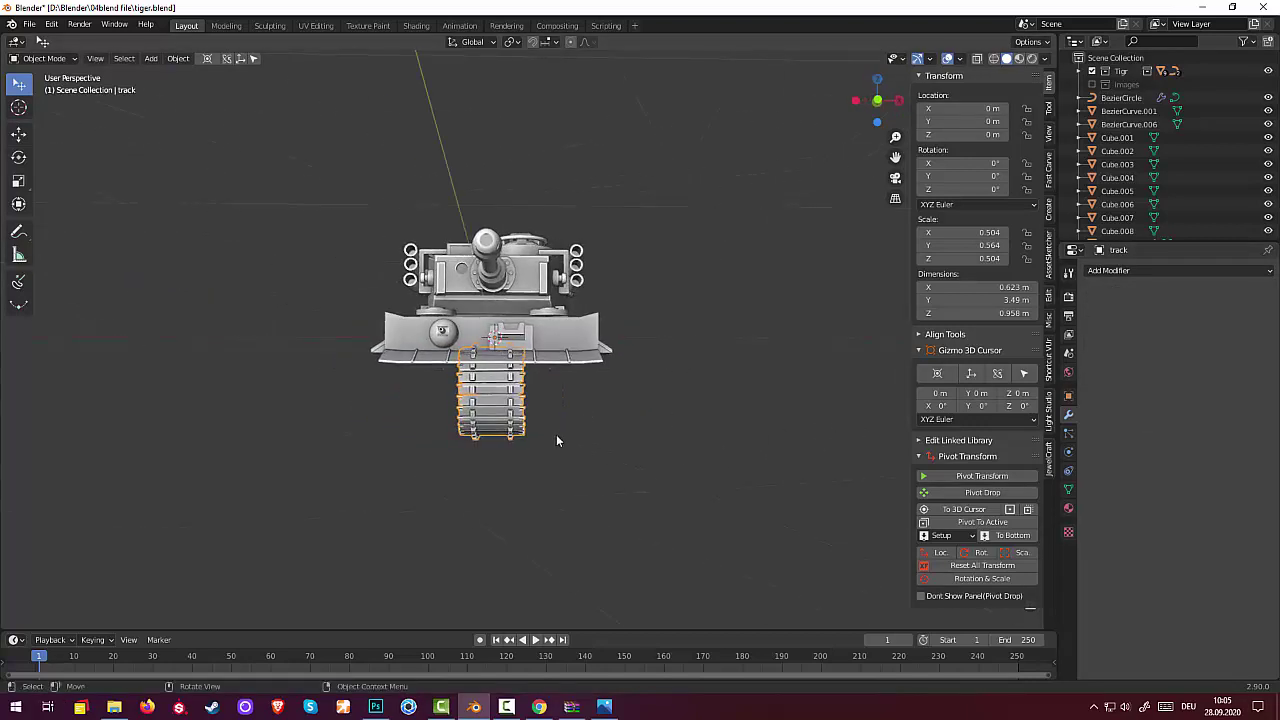
Move the track to the right, checking it in front and right orthographic views.
key(g)
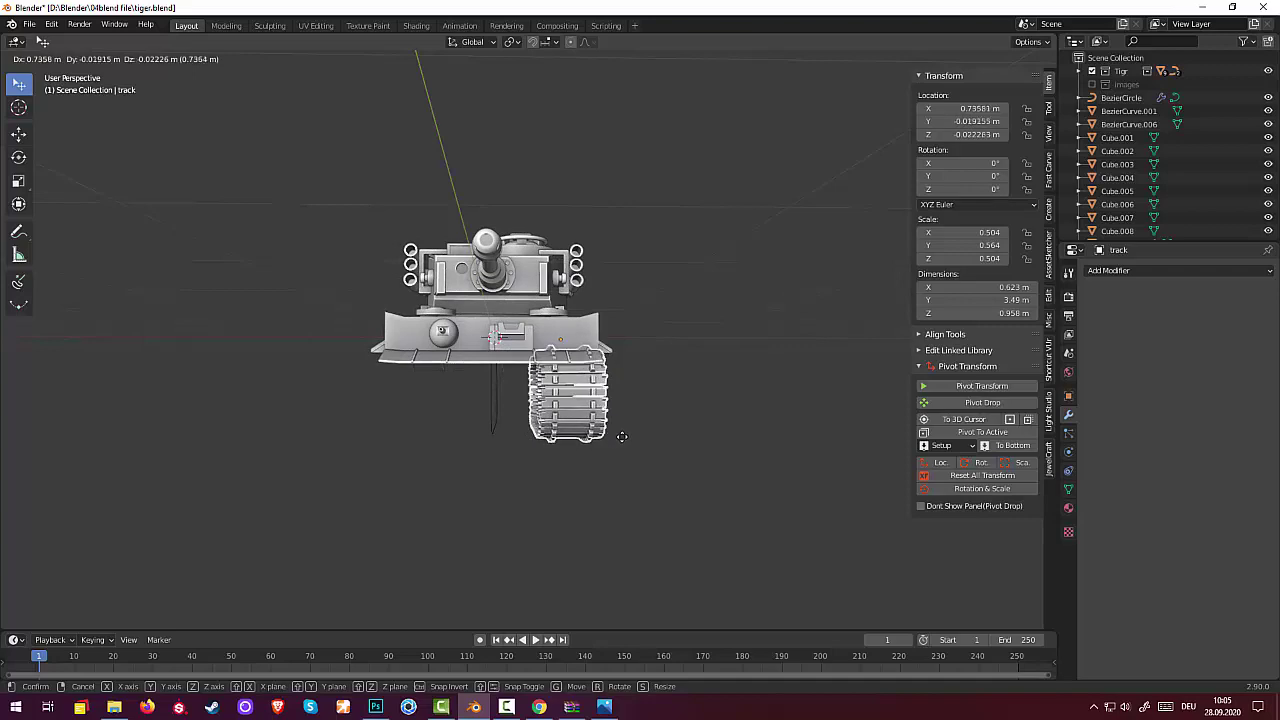
click(621, 436)
mouse_move(737, 420)
middle_down()
mouse_move(531, 451)
mouse_move(606, 391)
mouse_move(588, 422)
middle_up()
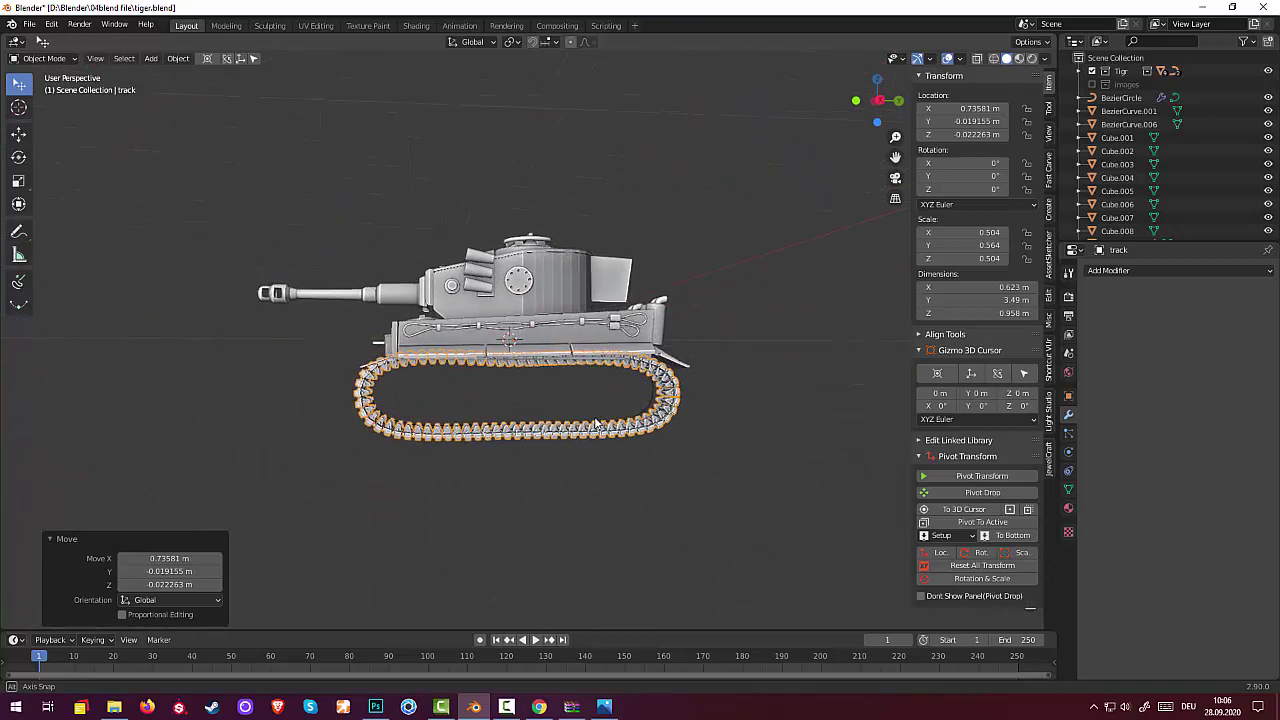
key(KP_1)
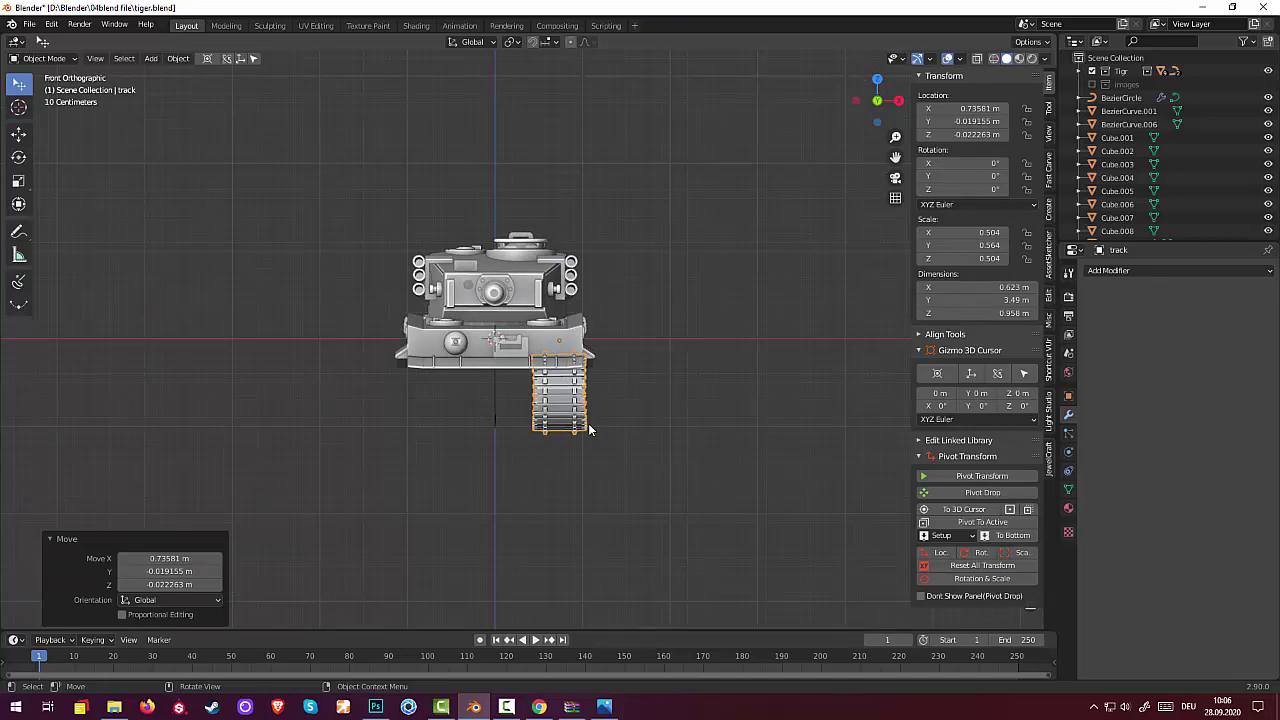
middle_drag(587, 421, 489, 418)
key(KP_3)
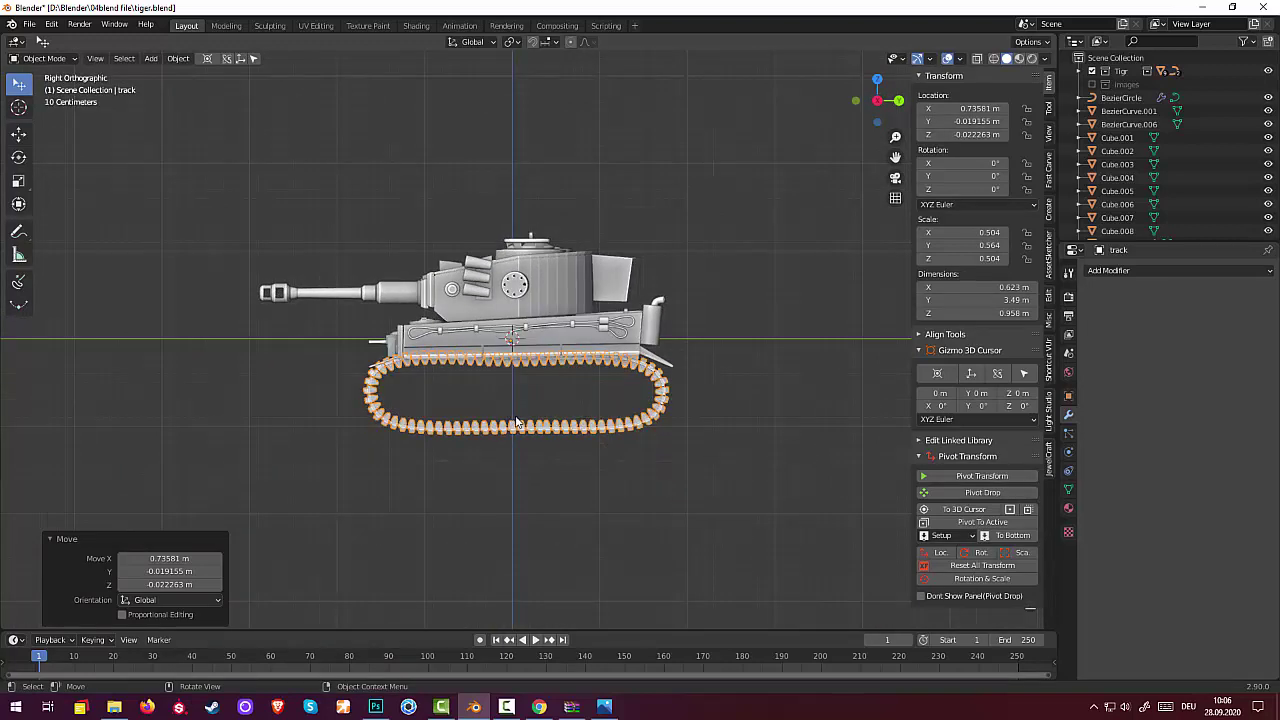
Lower the track and shift it further right under the hull, about 0.24363 m along X.
key(g)
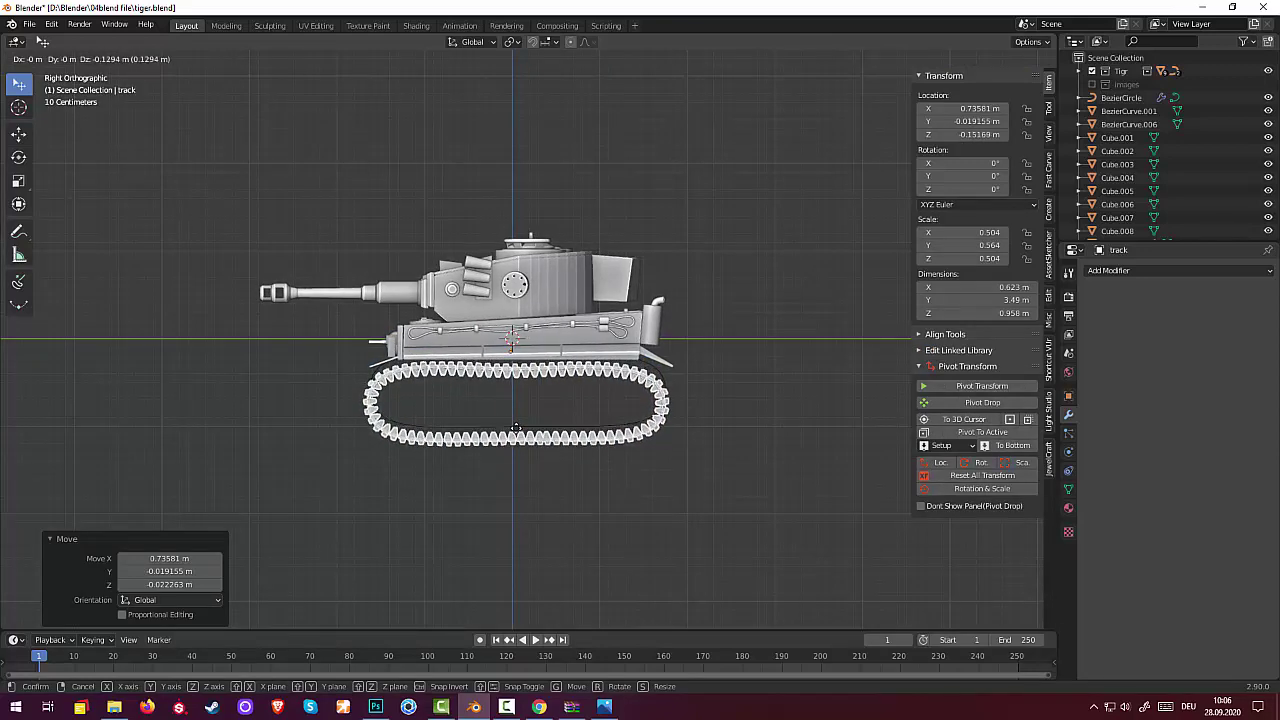
click(516, 428)
middle_drag(580, 415, 728, 407)
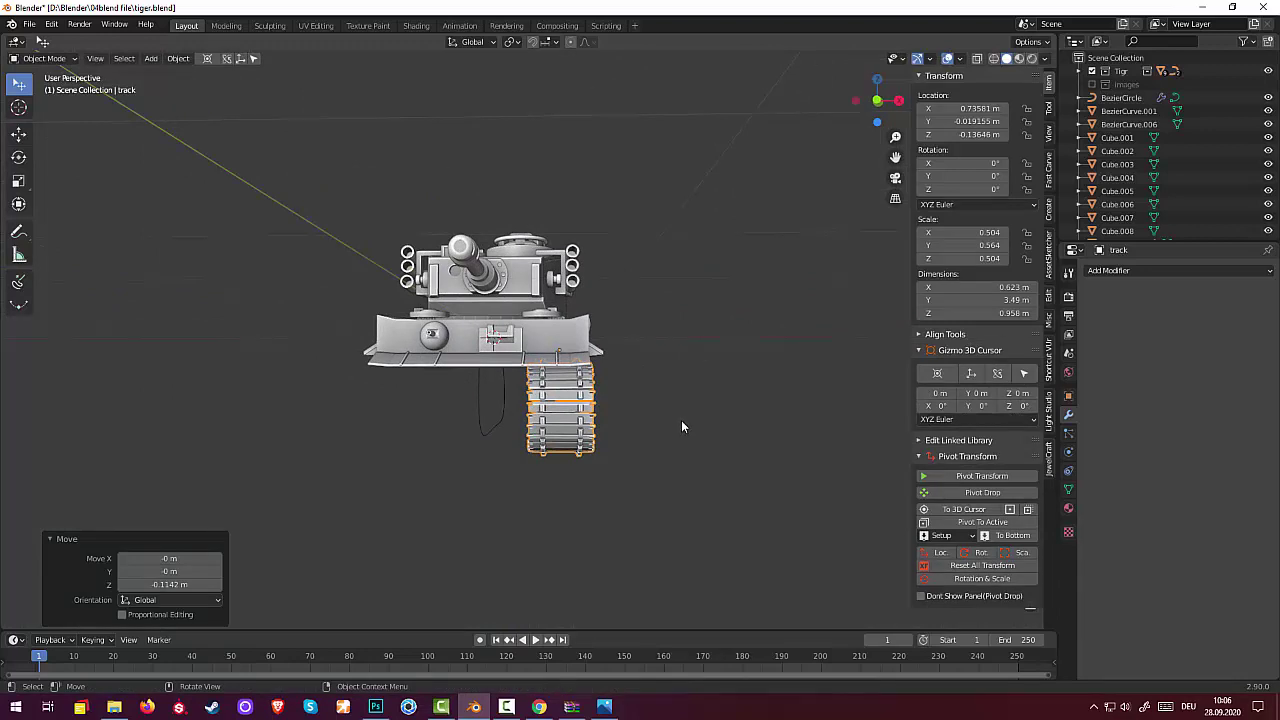
key(g)
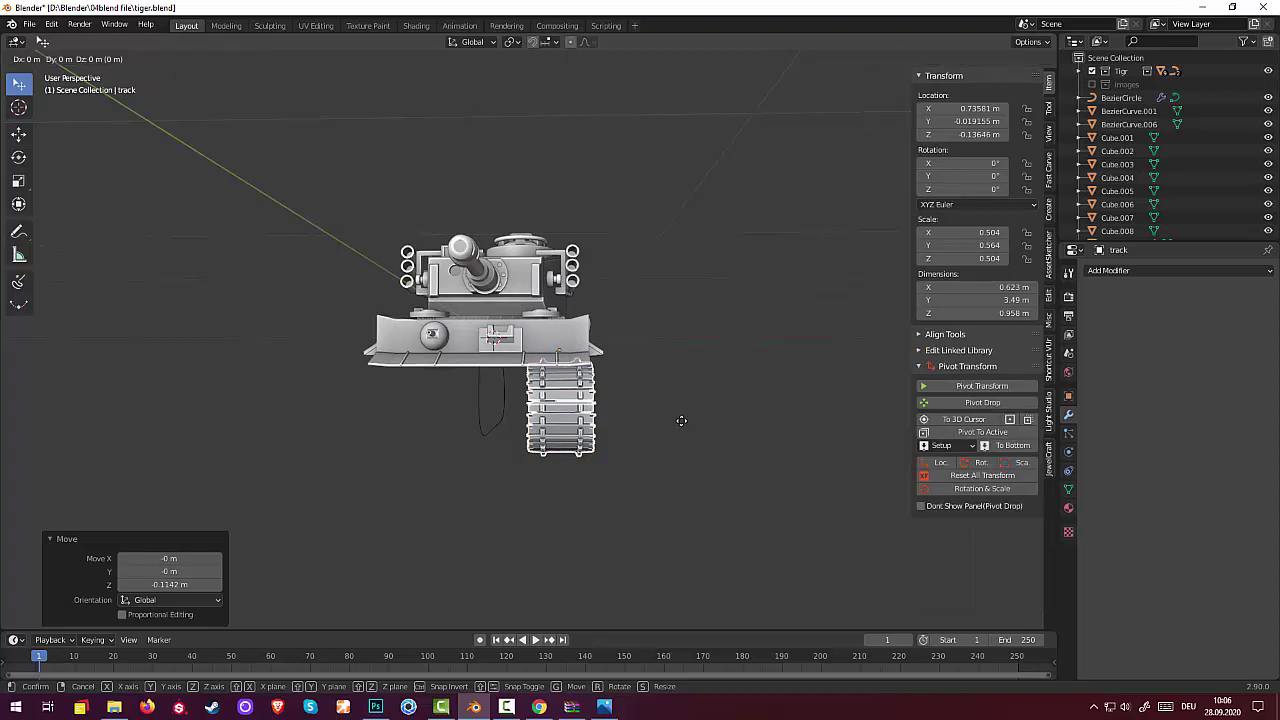
click(681, 420)
key(KP_1)
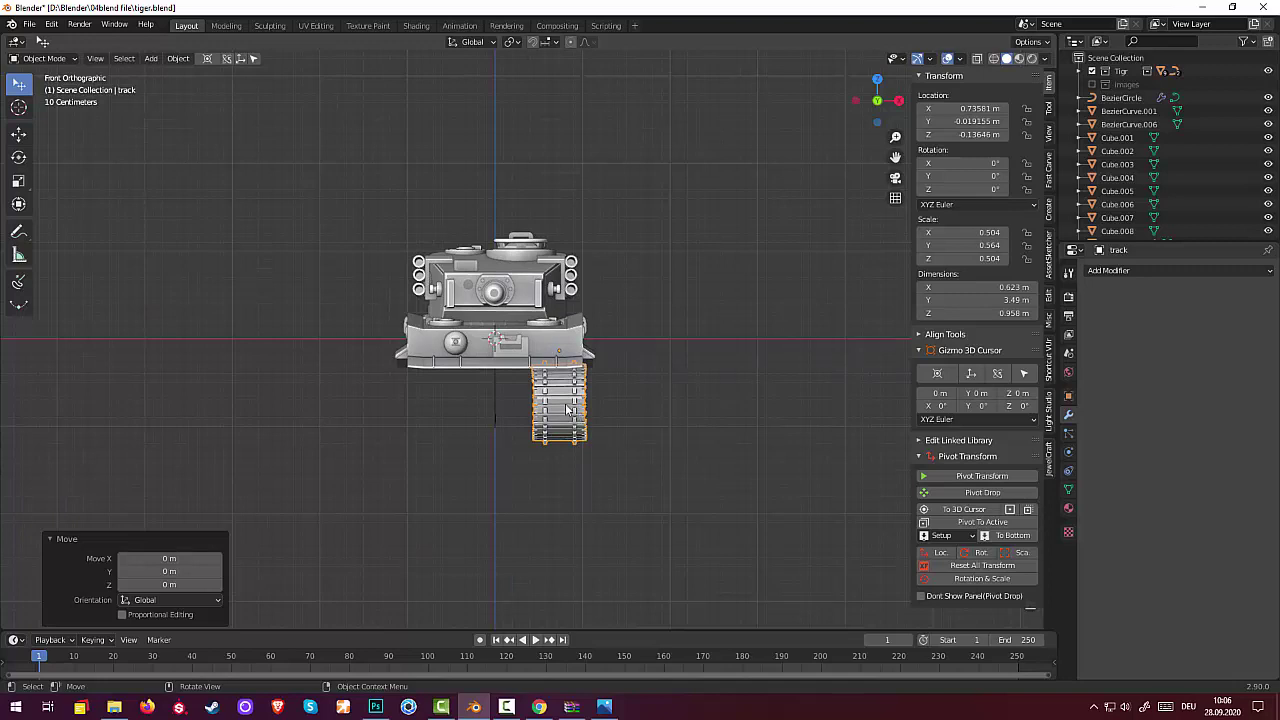
drag(572, 411, 592, 405)
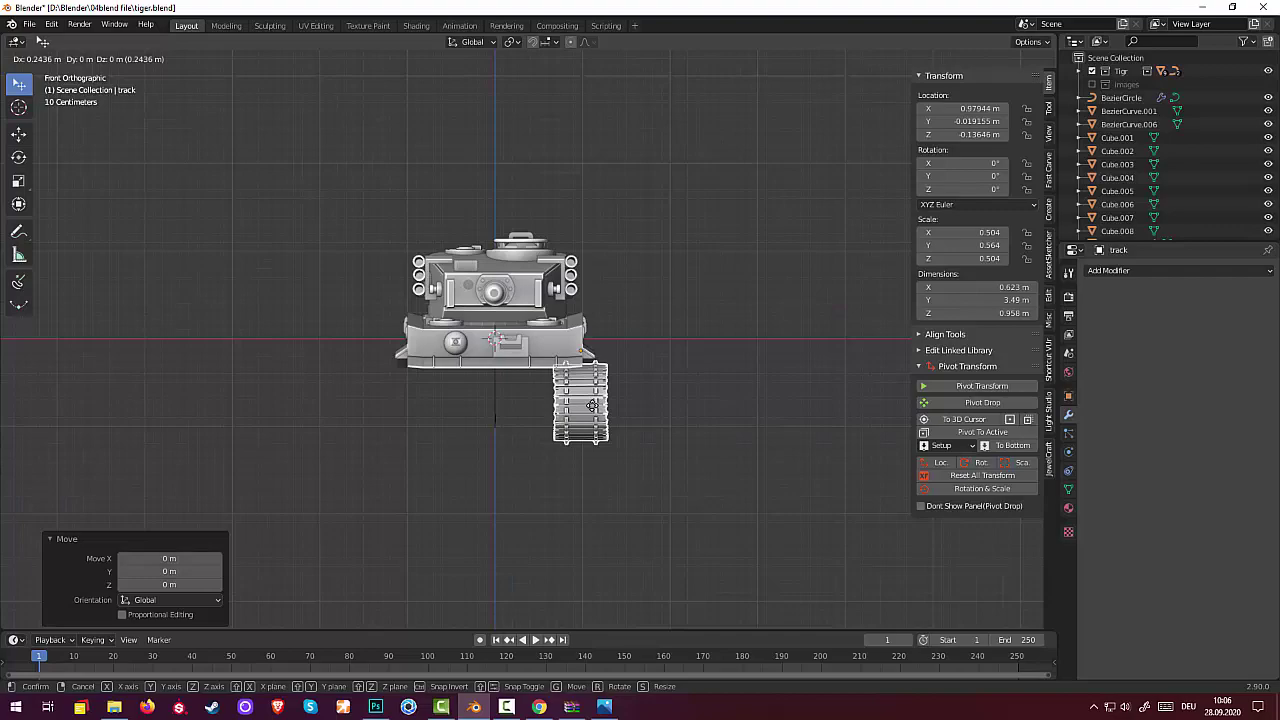
drag(592, 405, 592, 405)
mouse_move(740, 424)
middle_down()
mouse_move(580, 512)
mouse_move(447, 424)
mouse_move(753, 438)
middle_up()
click(605, 708)
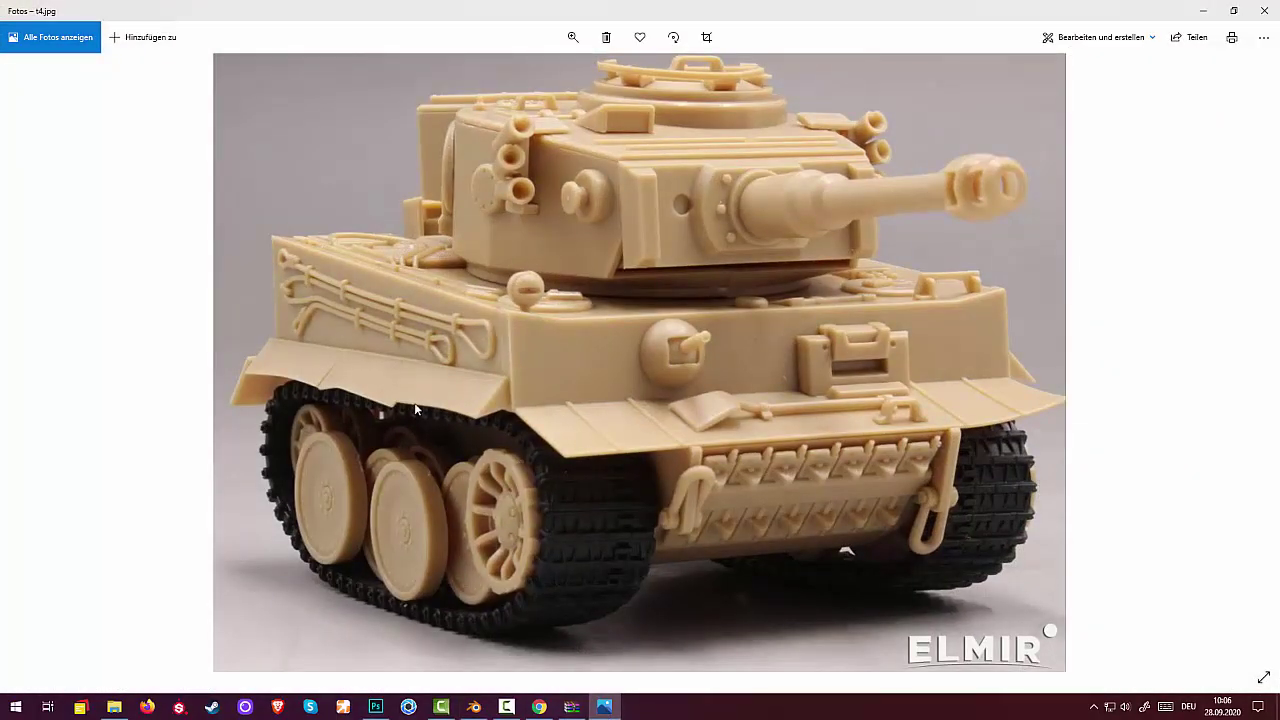
click(603, 708)
middle_drag(647, 498, 629, 488)
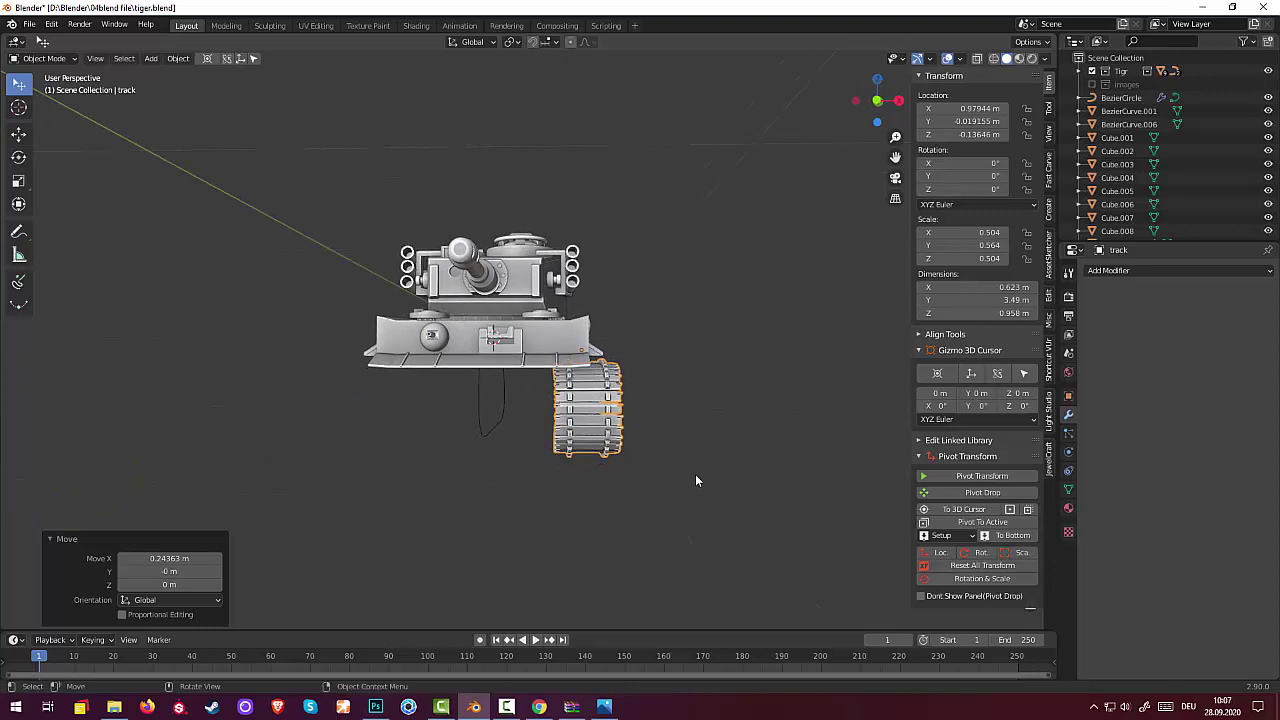
Set the track's origin to its geometry centre.
key(s)
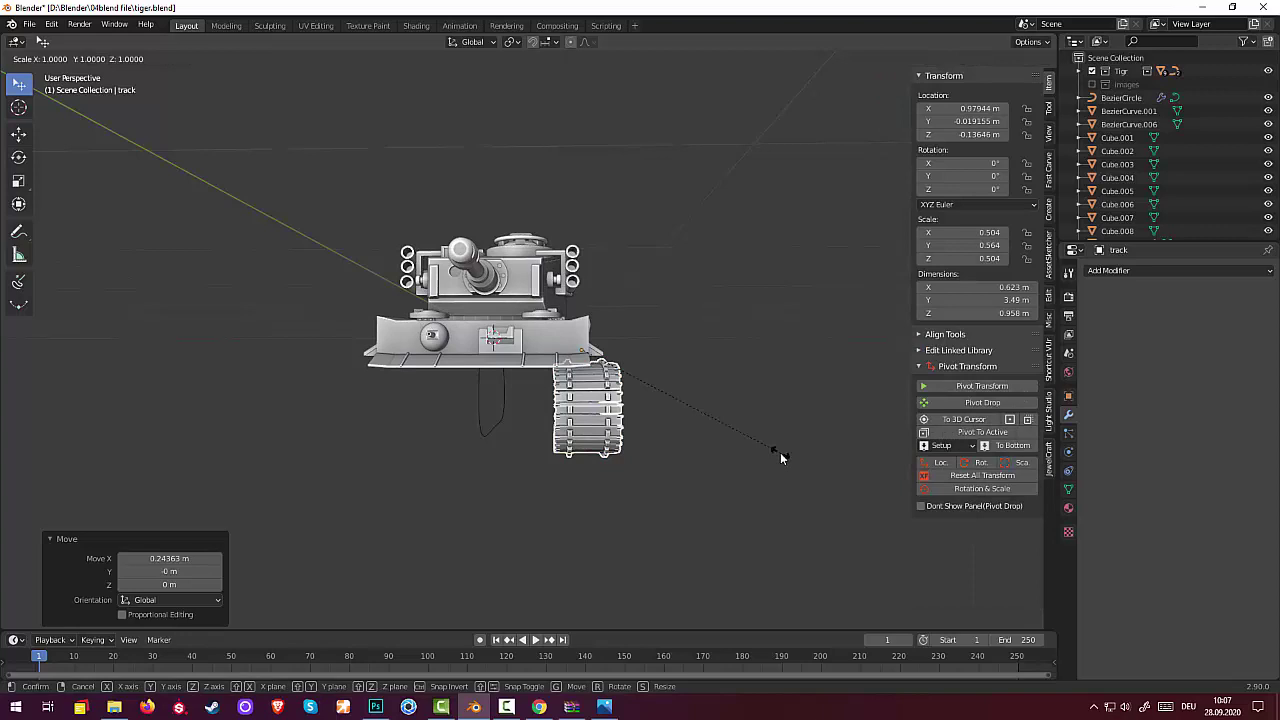
right_click(781, 456)
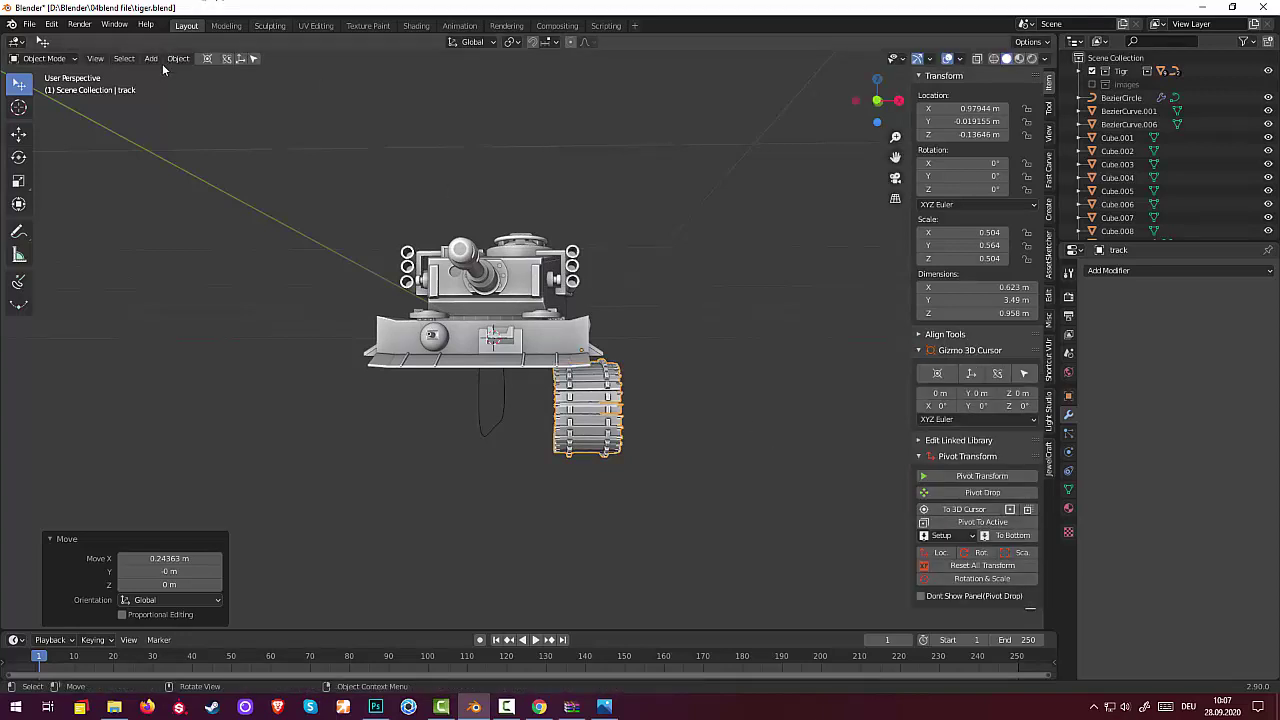
click(178, 58)
mouse_move(199, 87)
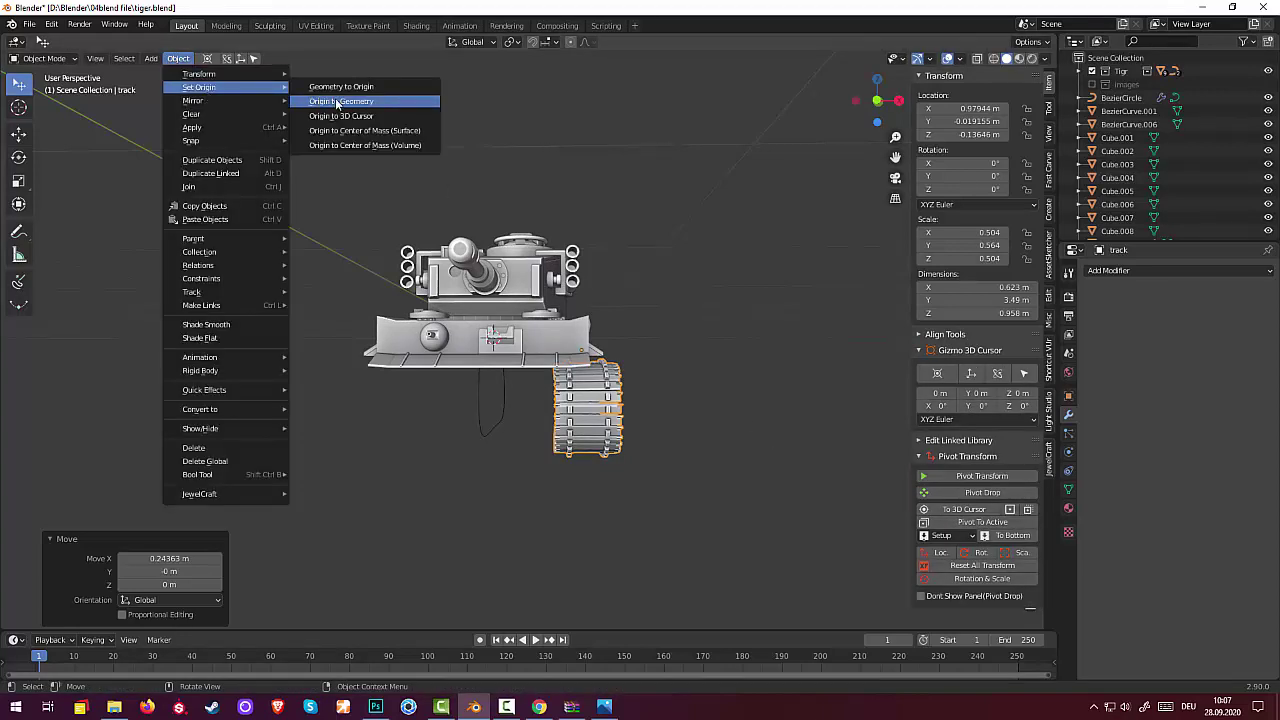
click(341, 101)
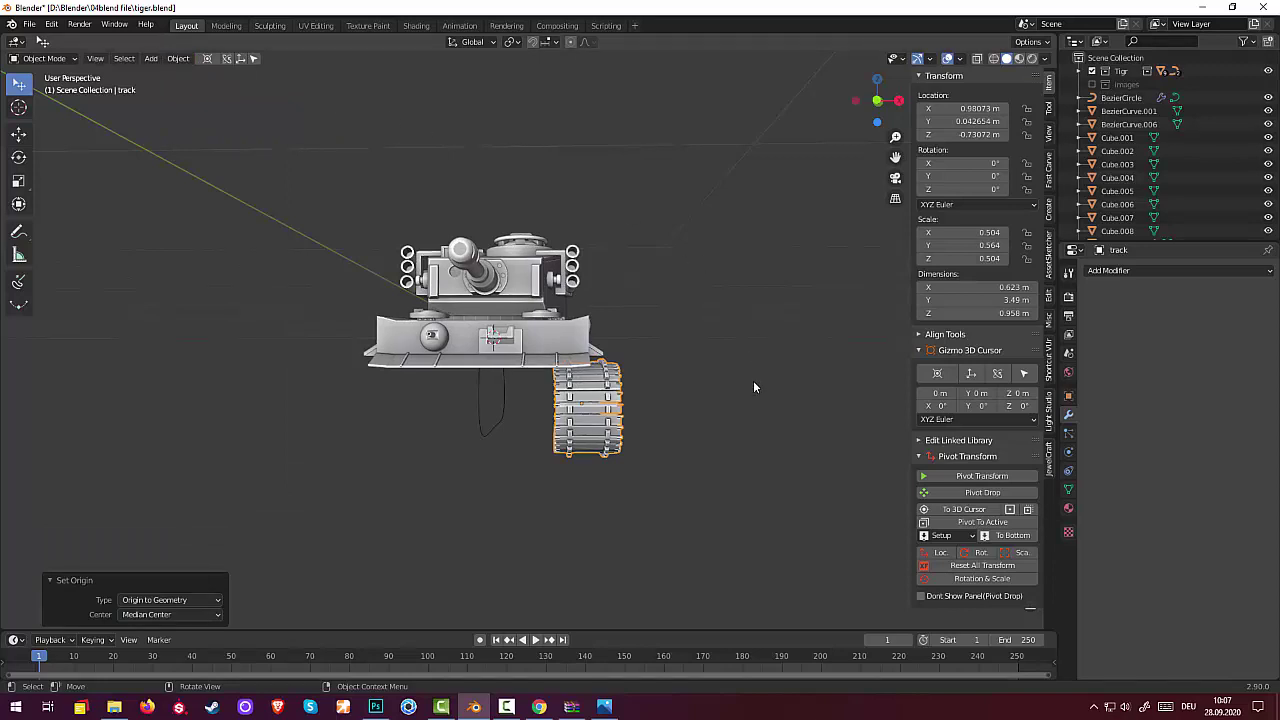
Narrow the track along X to 0.809 and check it in front view.
key(s)
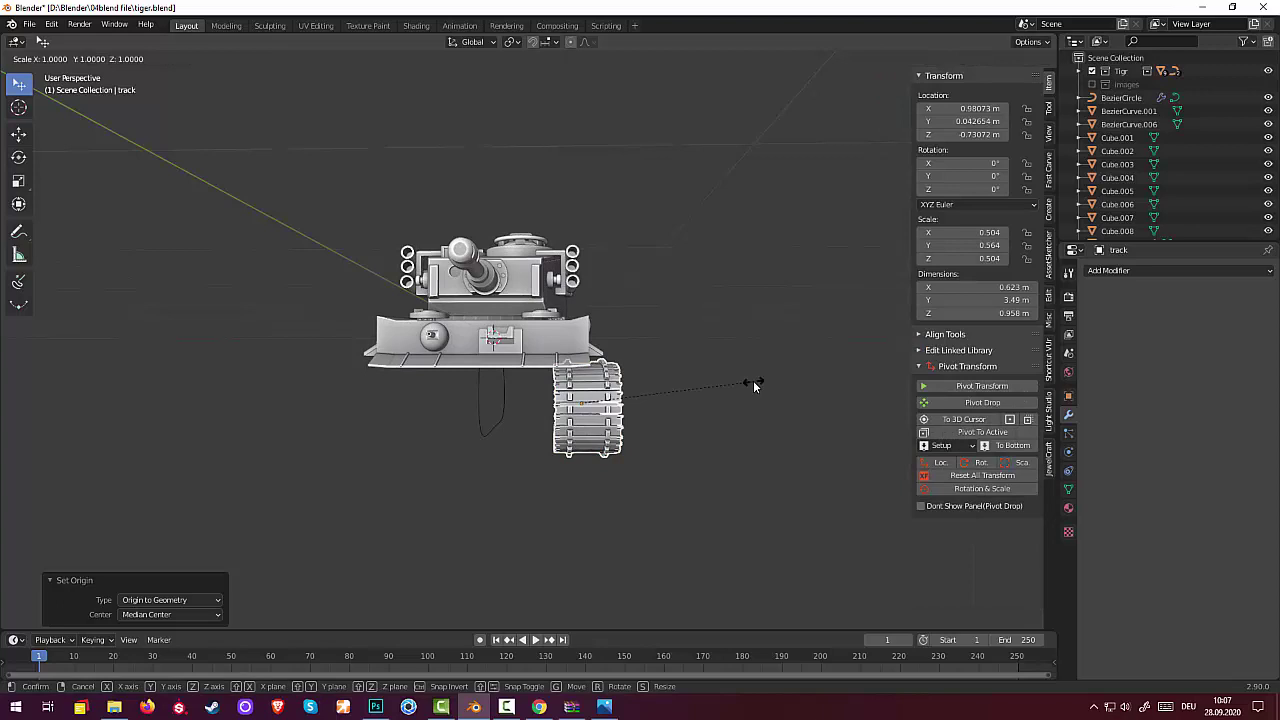
key(x)
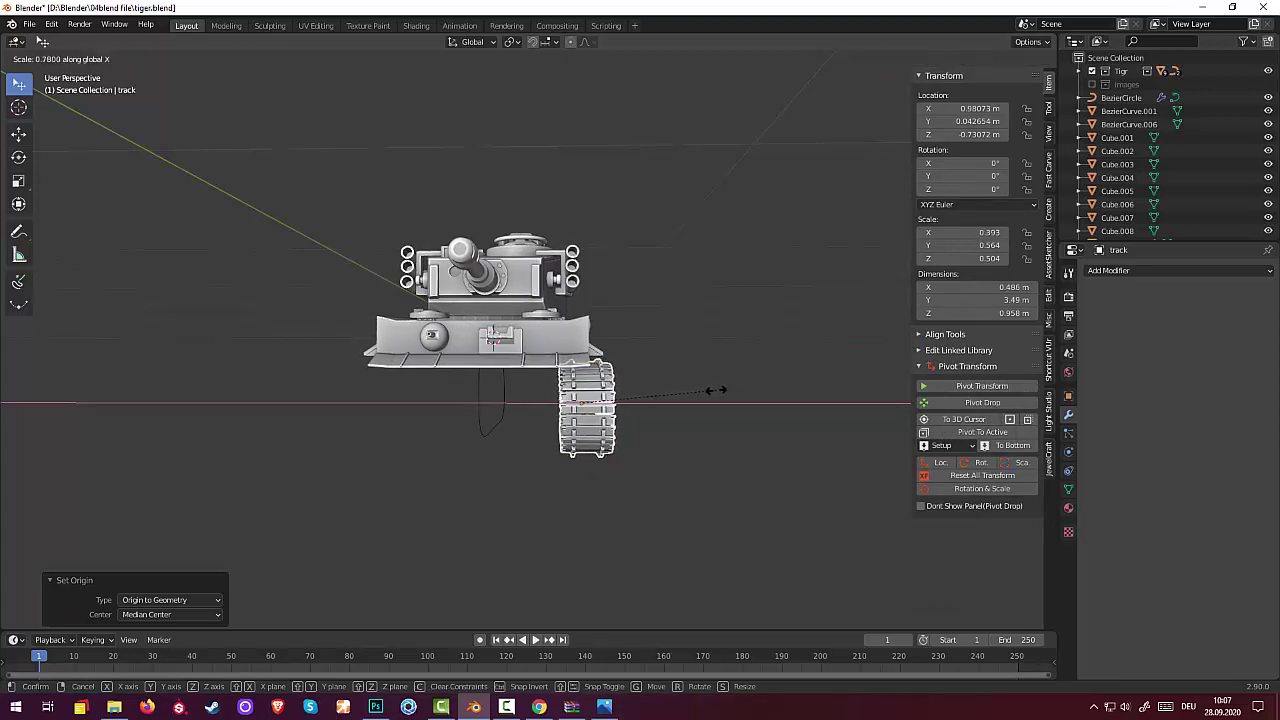
click(720, 394)
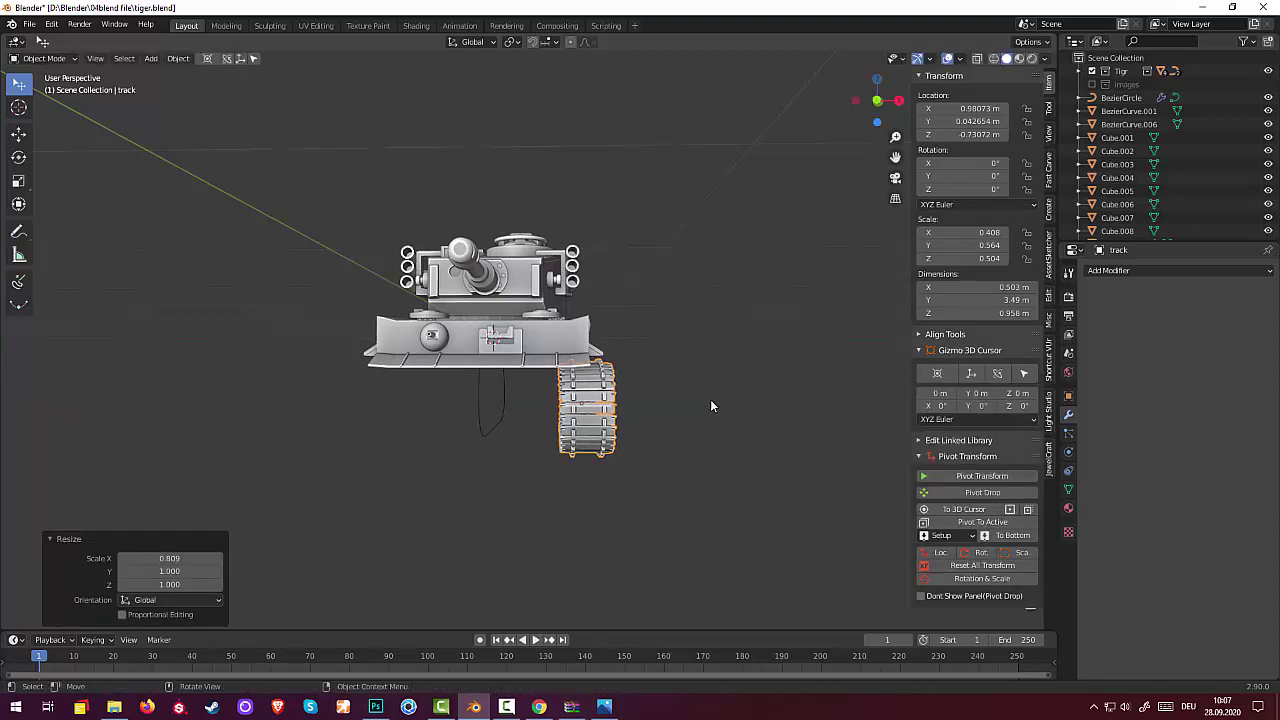
key(KP_1)
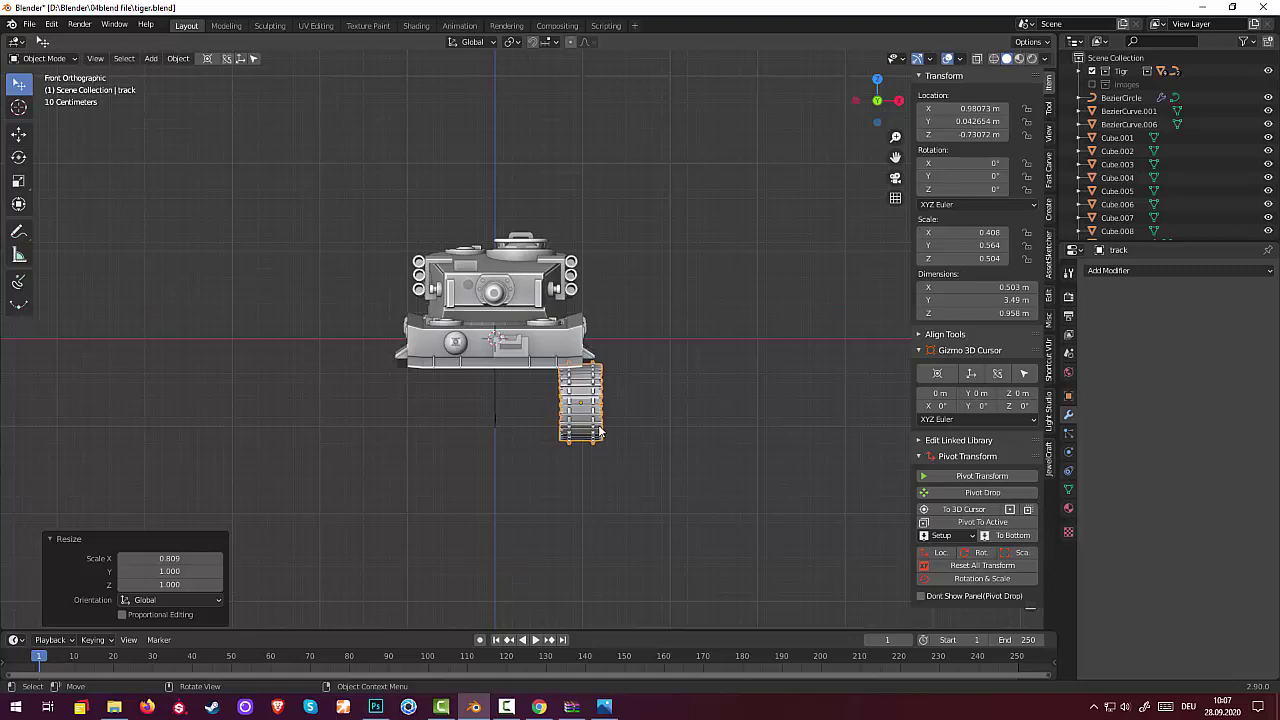
Nudge the track slightly left and shrink it uniformly to 0.987.
key(g)
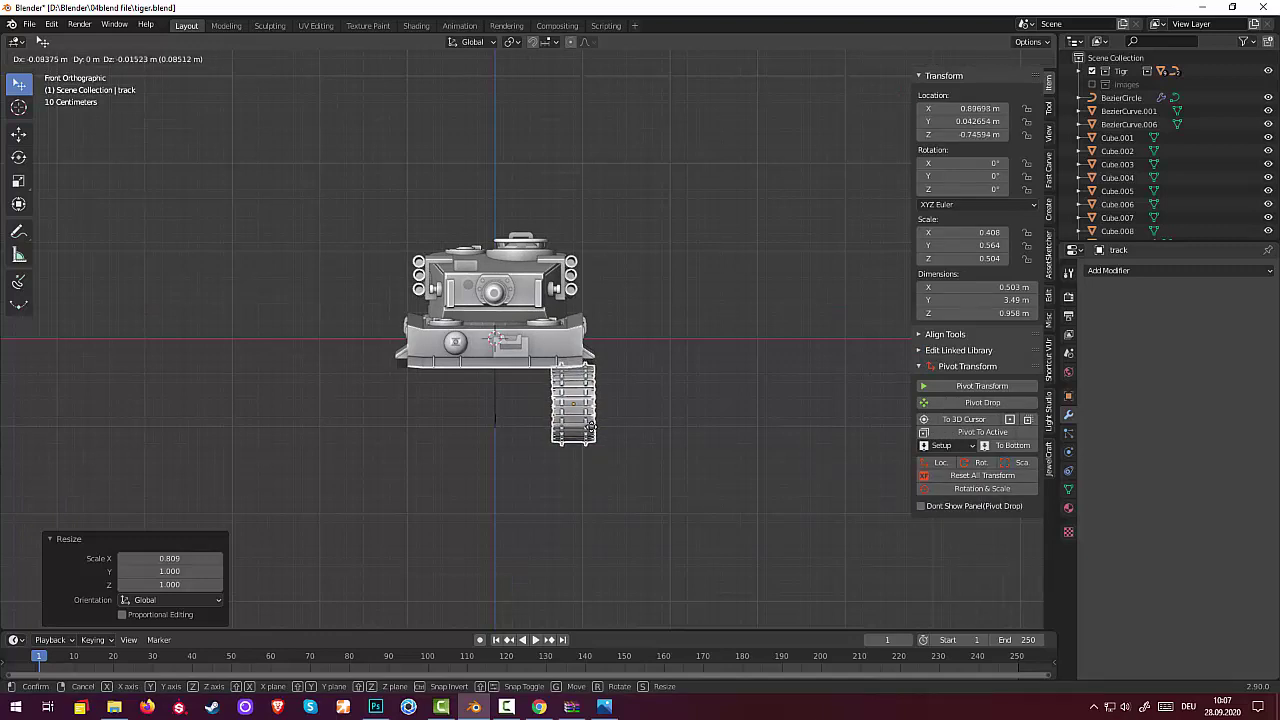
click(592, 427)
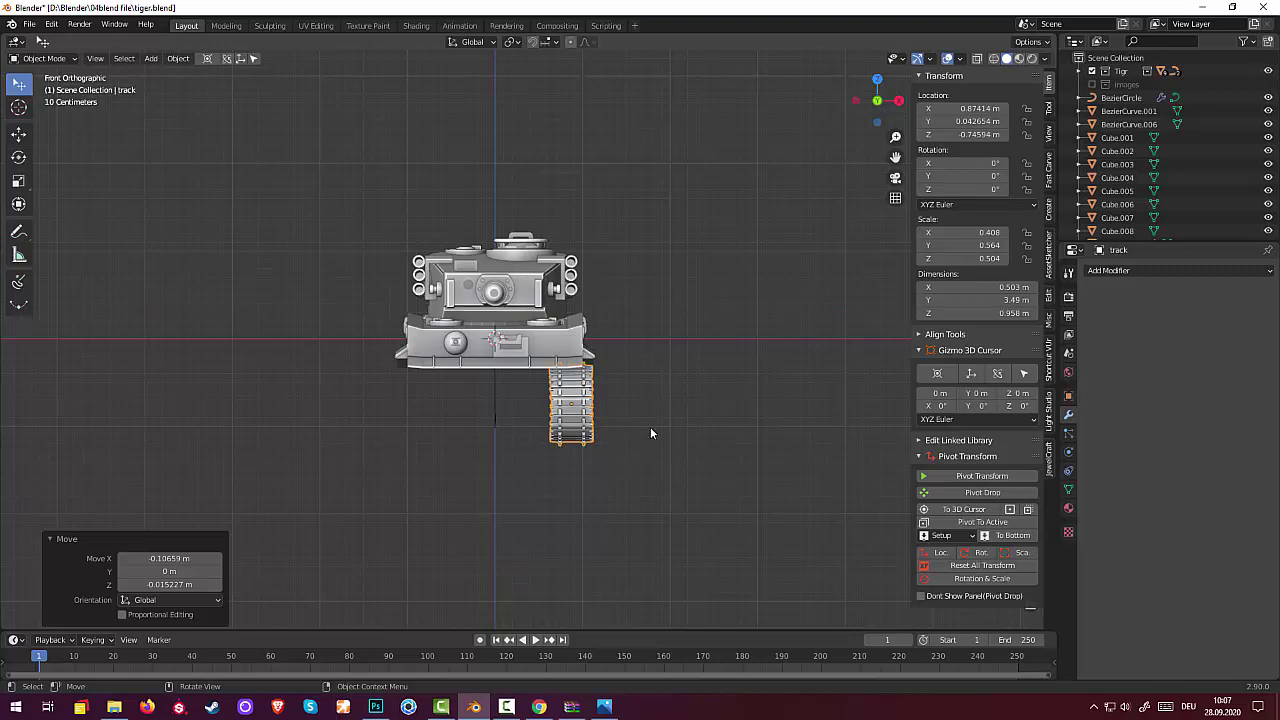
key(s)
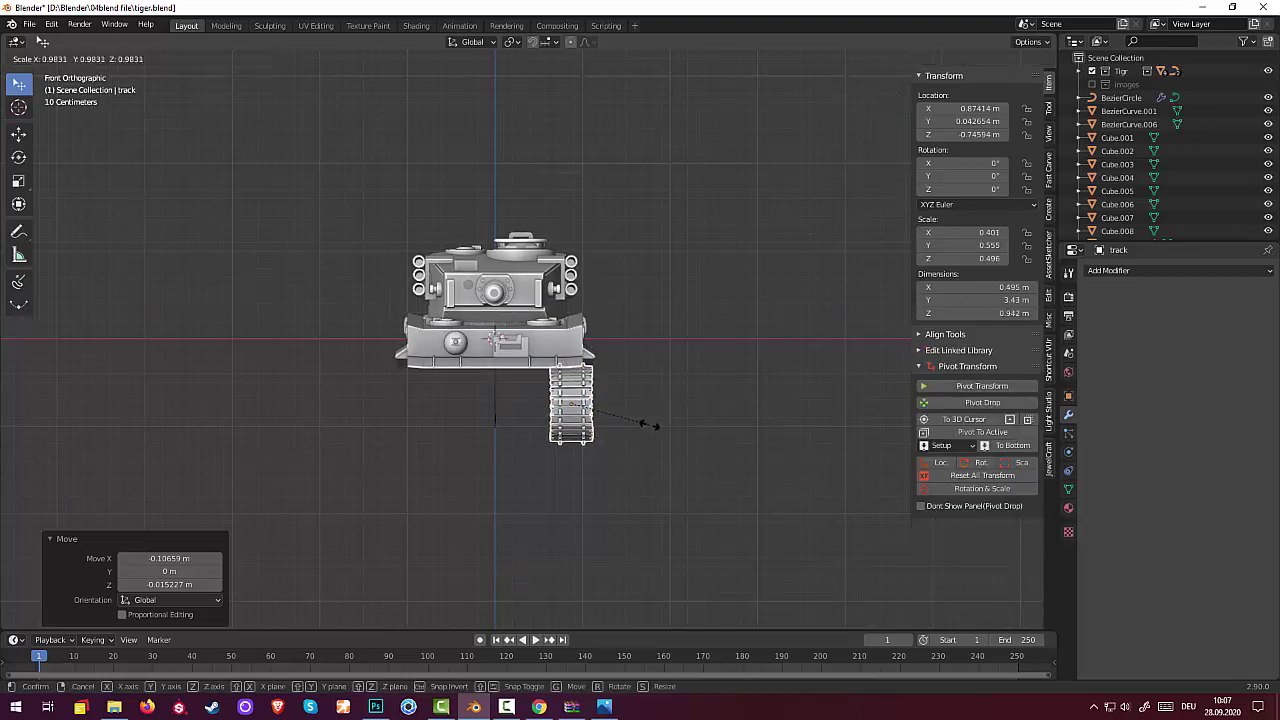
click(650, 424)
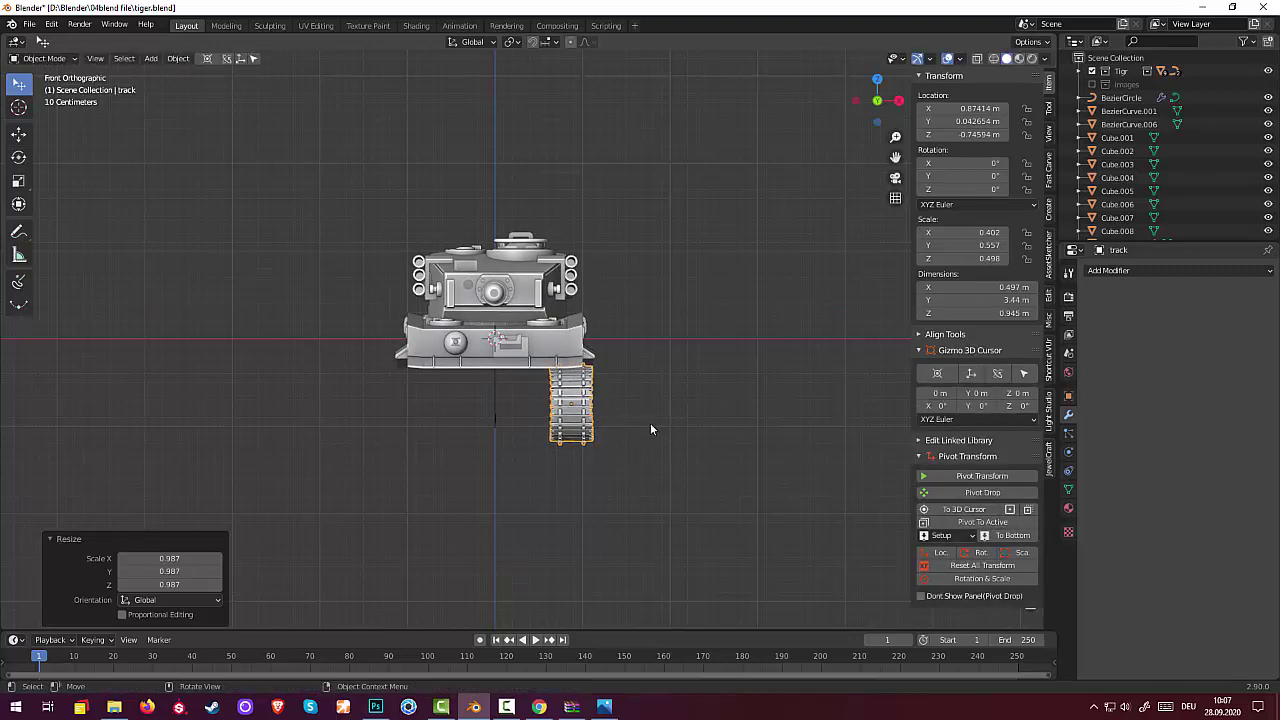
key(s)
key(x)
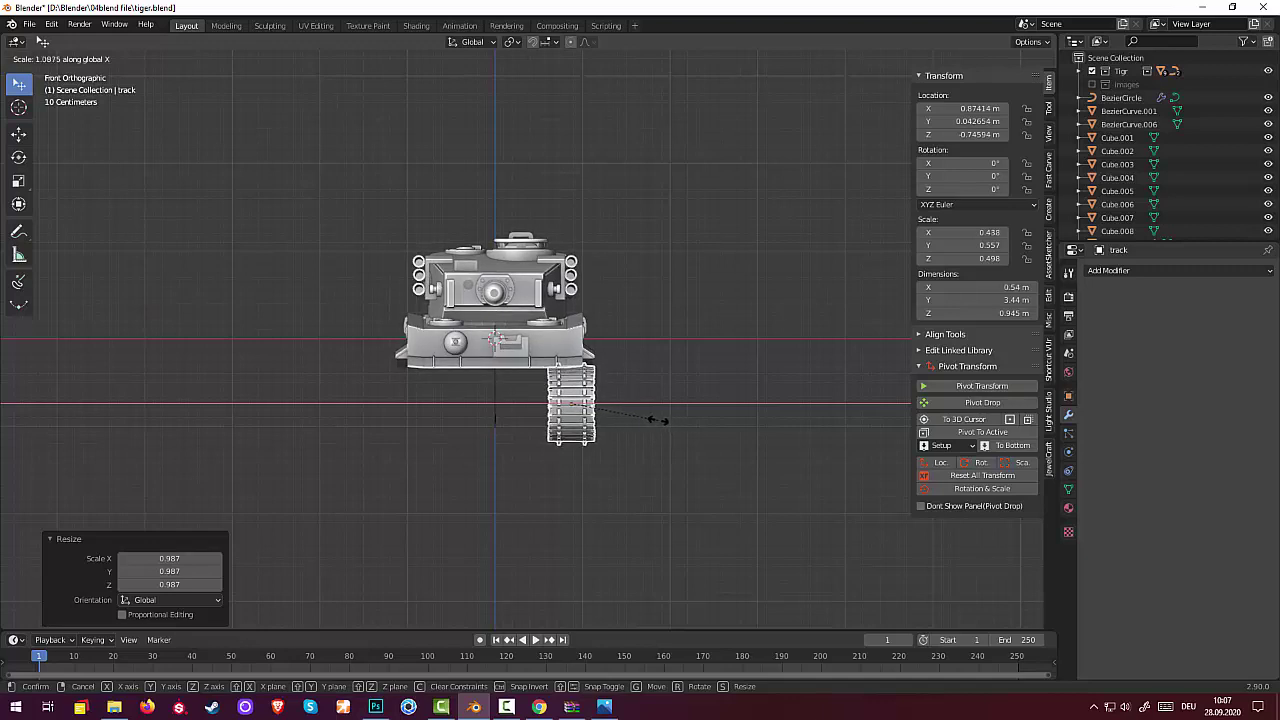
right_click(658, 419)
Orbit around the tank to inspect how the track fits under the hull.
click(676, 454)
mouse_move(676, 454)
middle_down()
mouse_move(716, 418)
mouse_move(700, 443)
mouse_move(664, 452)
mouse_move(337, 450)
mouse_move(248, 420)
mouse_move(140, 438)
mouse_move(10, 430)
mouse_move(1045, 420)
mouse_move(1046, 408)
mouse_move(40, 428)
mouse_move(201, 462)
mouse_move(737, 425)
mouse_move(709, 416)
mouse_move(578, 440)
middle_up()
click(565, 430)
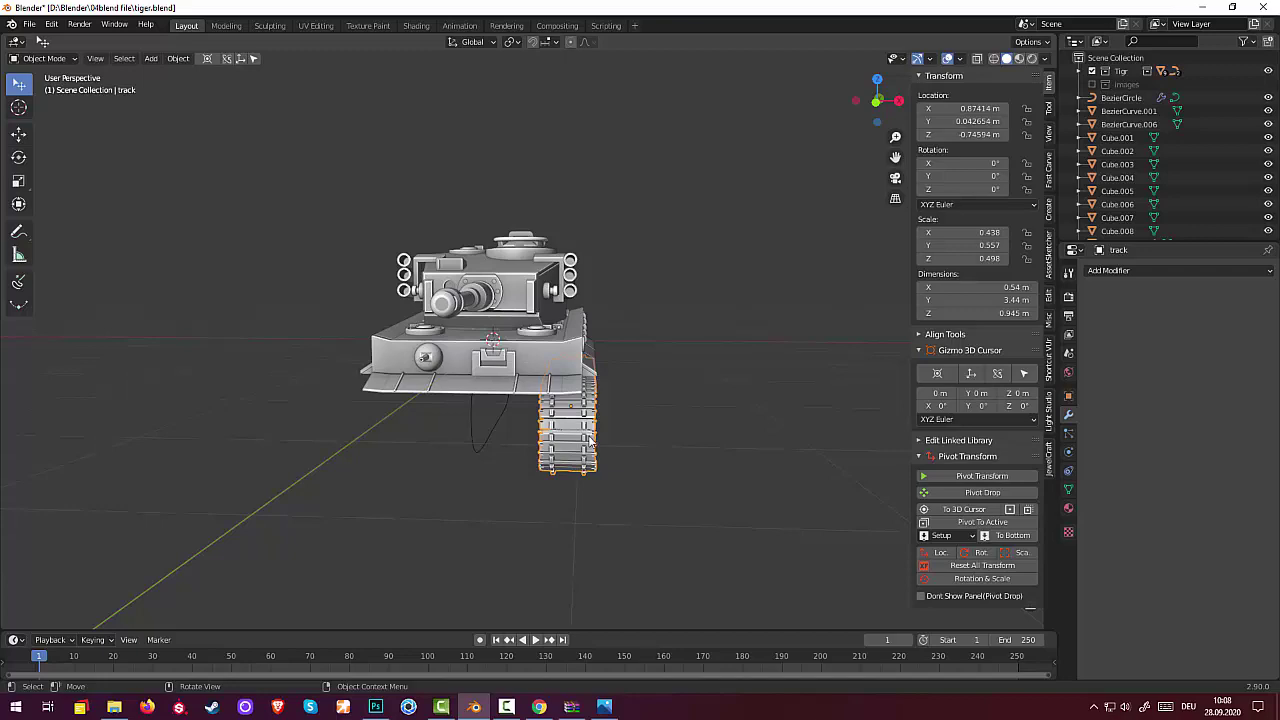
mouse_move(708, 420)
middle_down()
mouse_move(593, 420)
mouse_move(570, 394)
mouse_move(568, 411)
middle_up()
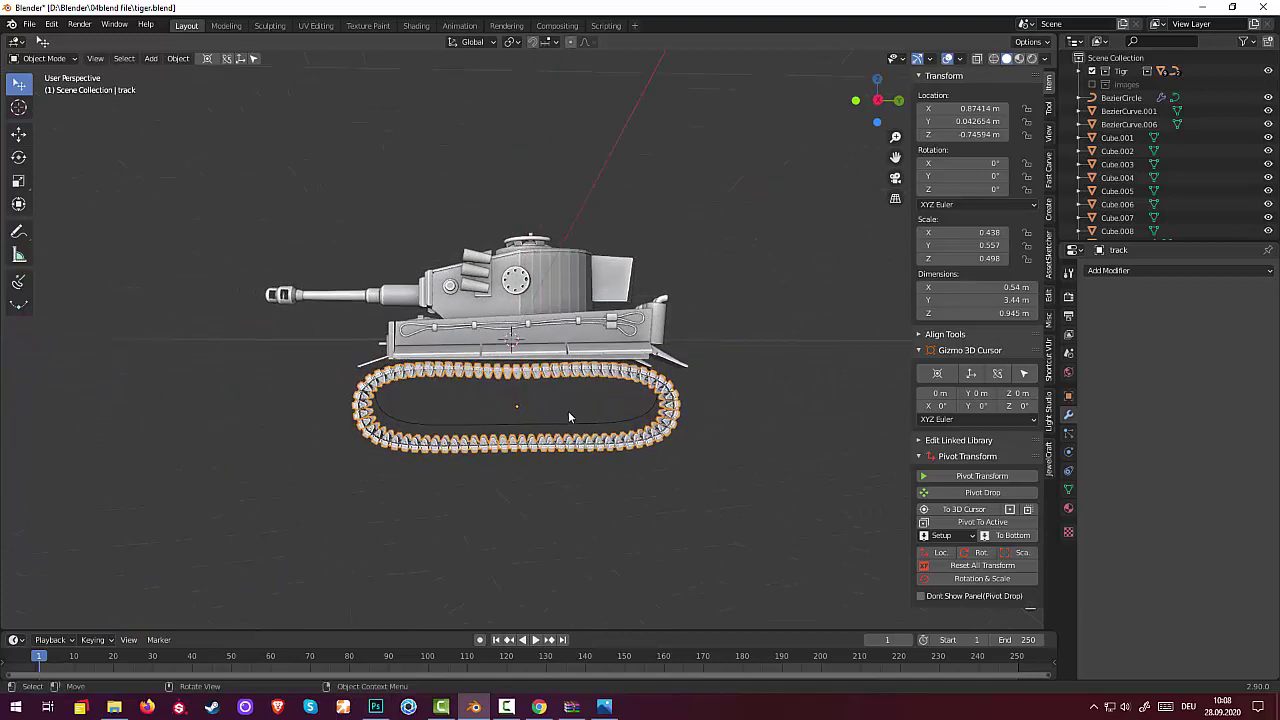
click(677, 514)
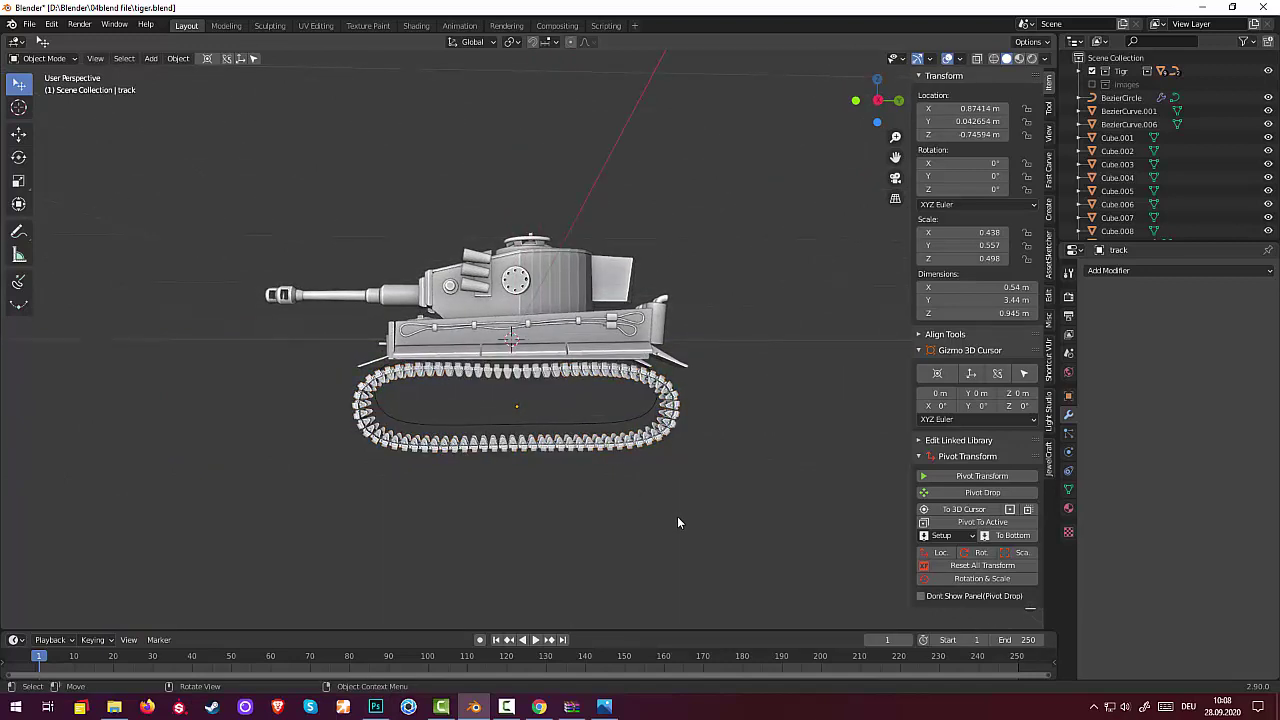